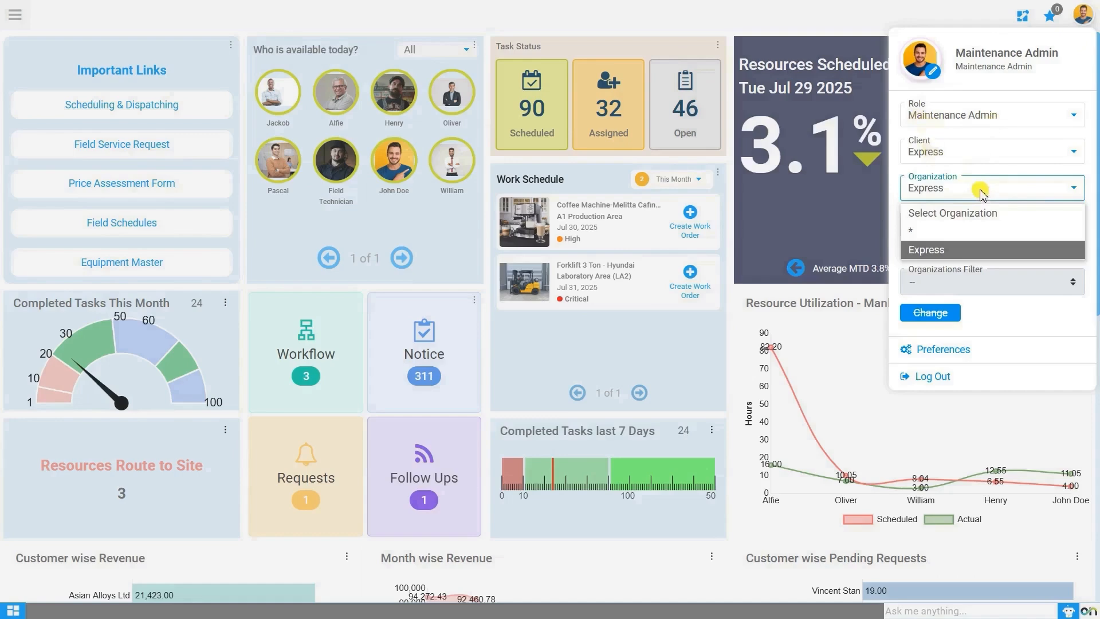
# Step: Close the profile settings and open the Maintenance Work Order screen from Feeld.ai's Service Centre
pyautogui.click(981, 193)
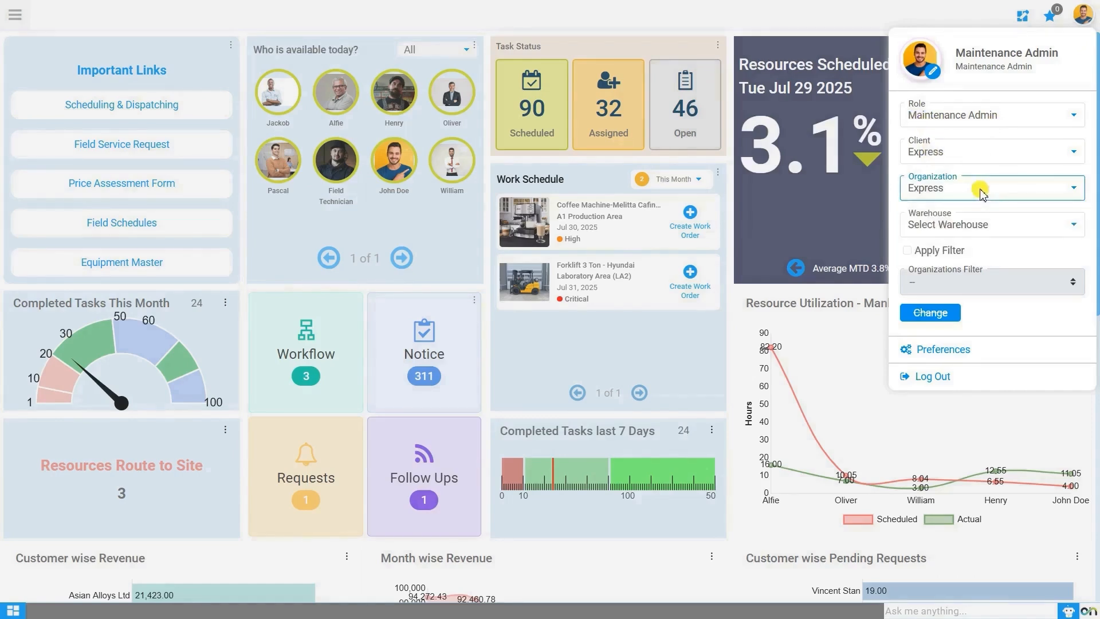
pyautogui.click(817, 255)
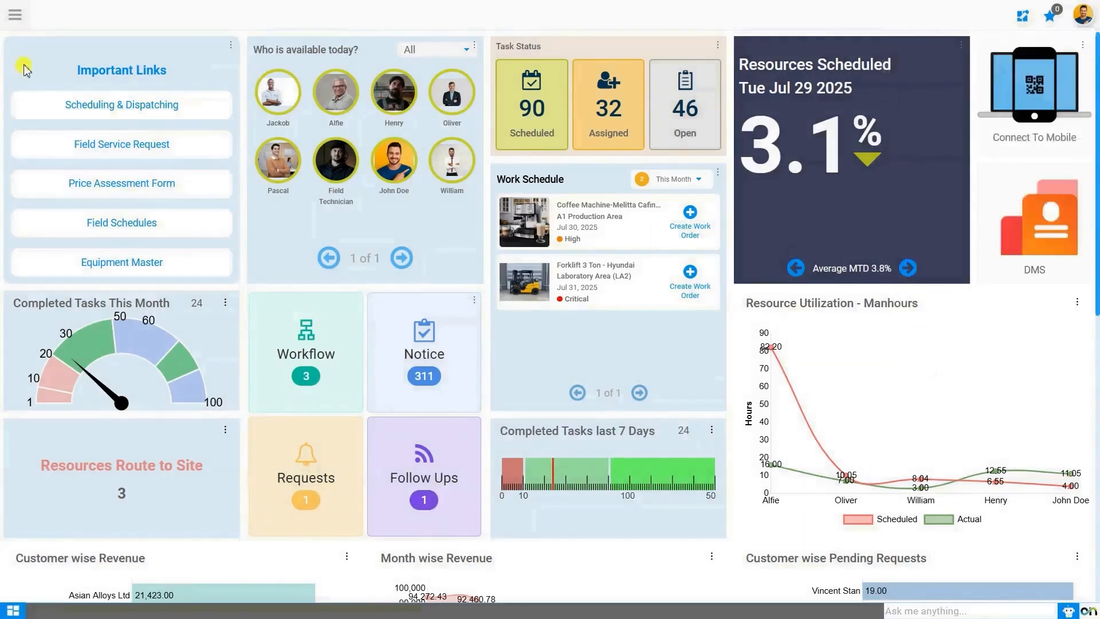
pyautogui.click(15, 14)
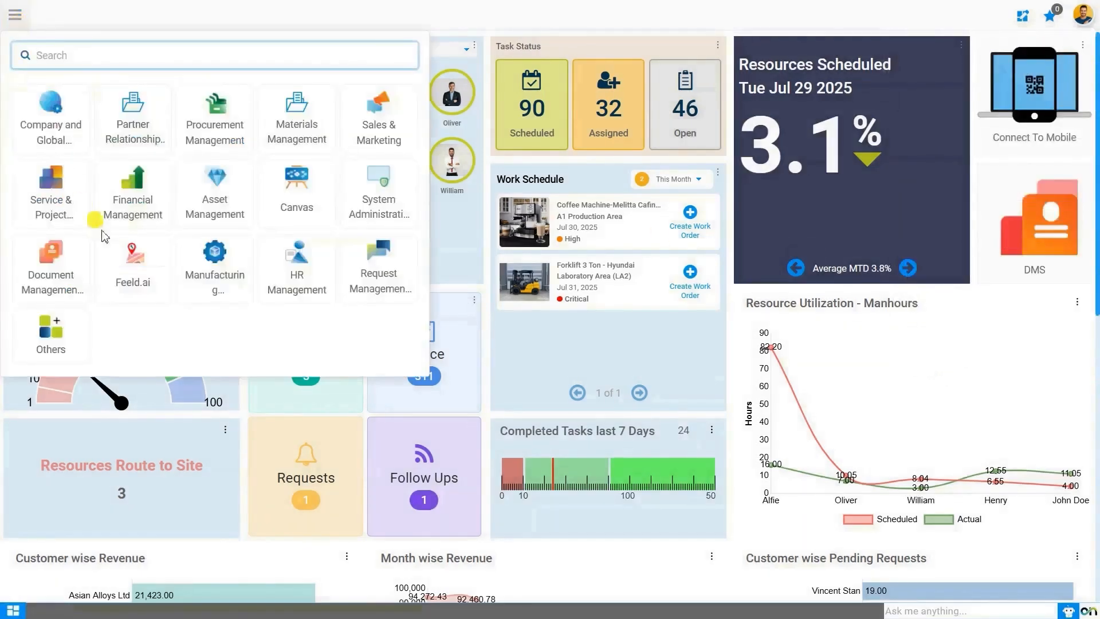
pyautogui.click(147, 298)
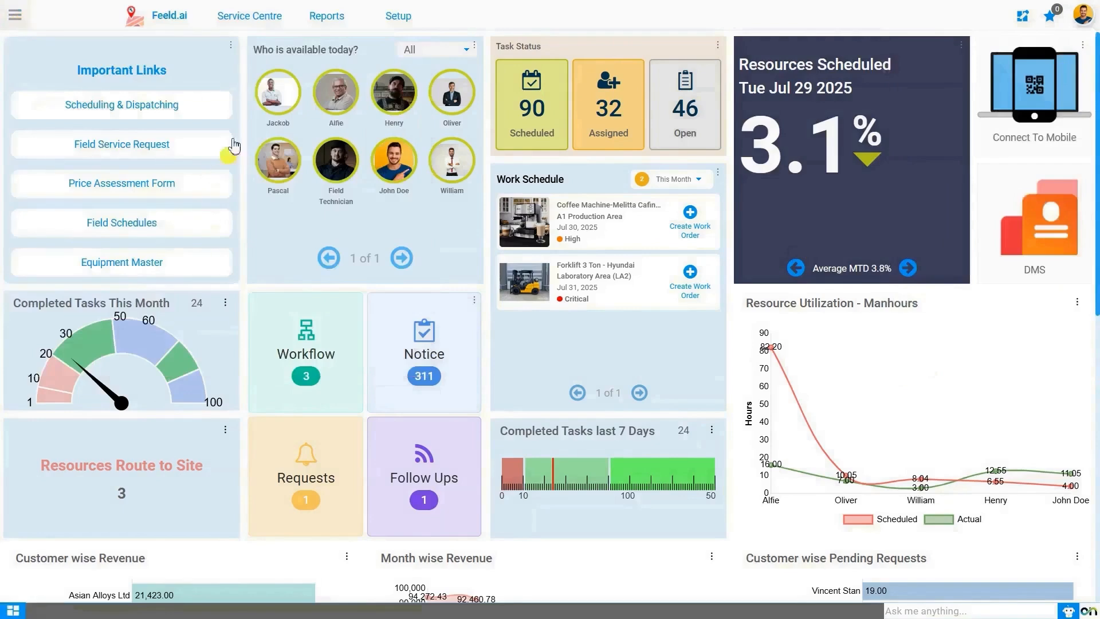
pyautogui.click(249, 16)
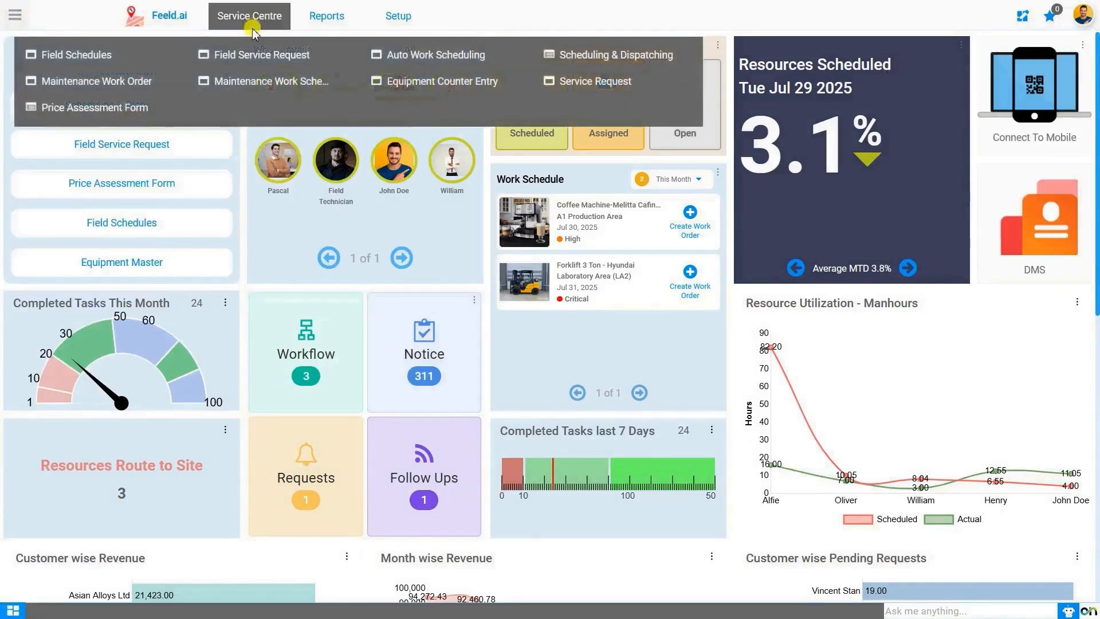
pyautogui.click(143, 86)
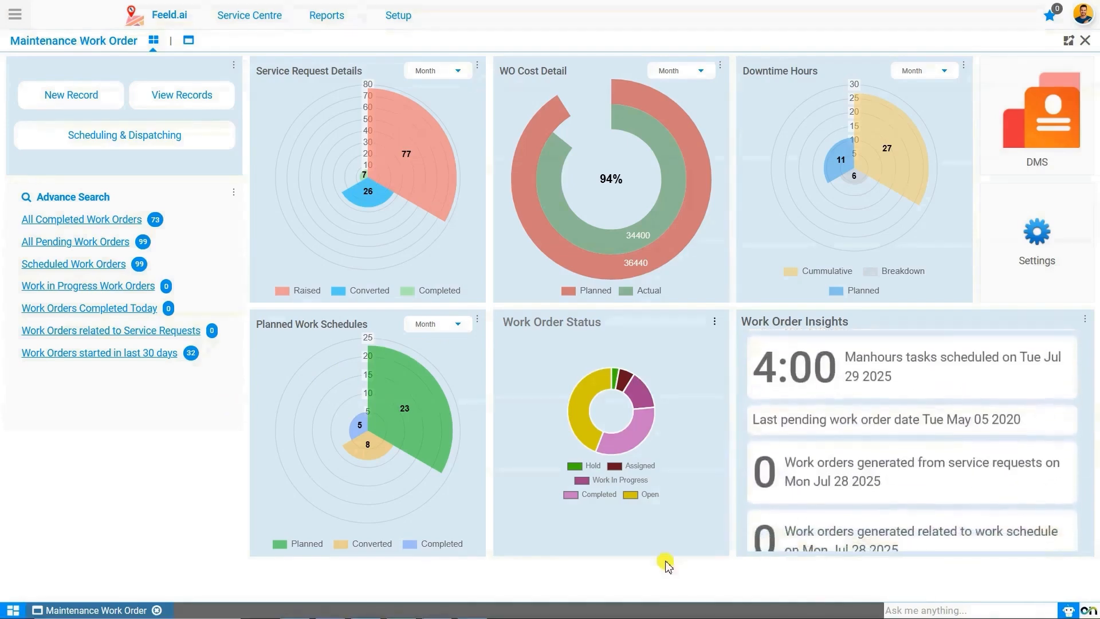
# Step: Open the Service Request screen from Feeld.ai's Service Centre
pyautogui.click(24, 22)
pyautogui.write('Ser')
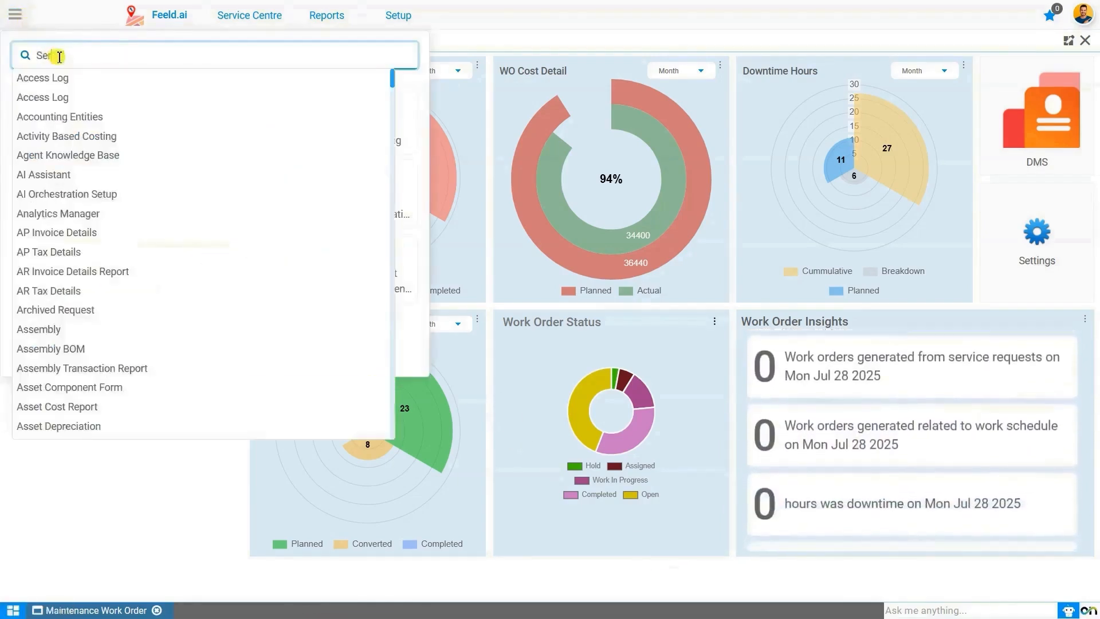
pyautogui.write('vic')
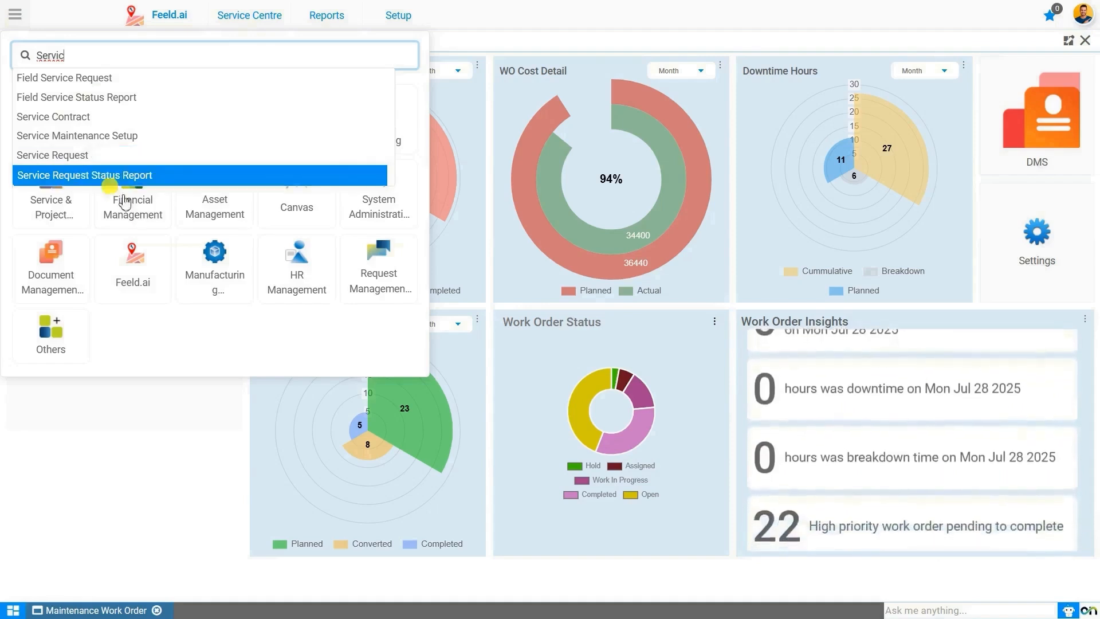
pyautogui.click(148, 280)
pyautogui.moveTo(232, 21)
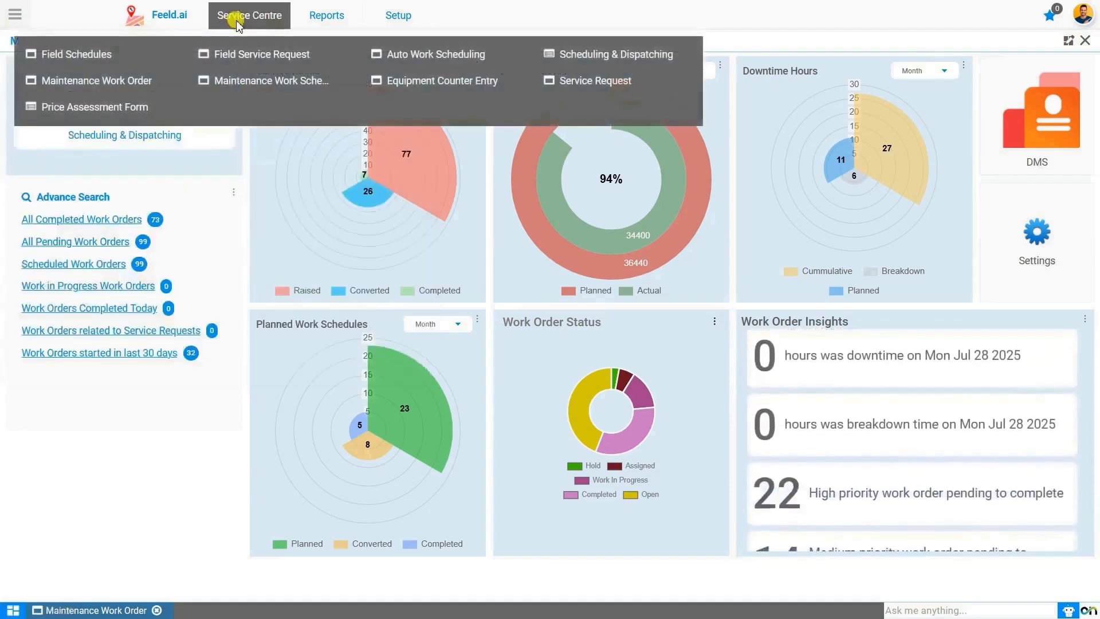
pyautogui.click(606, 90)
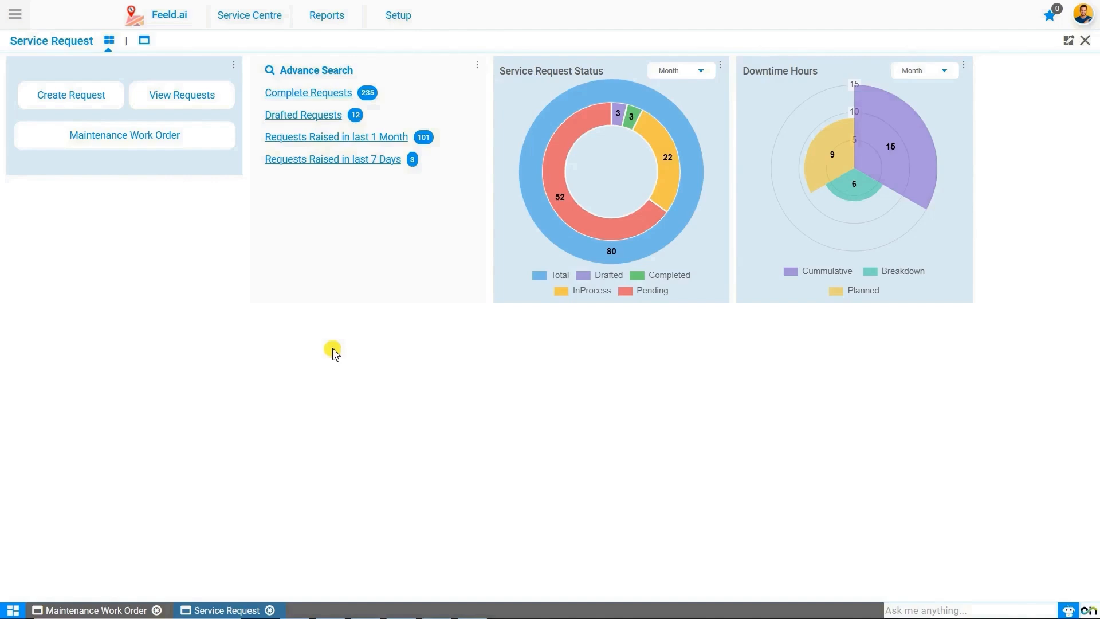
# Step: Display the service request records and start a new one
pyautogui.click(144, 41)
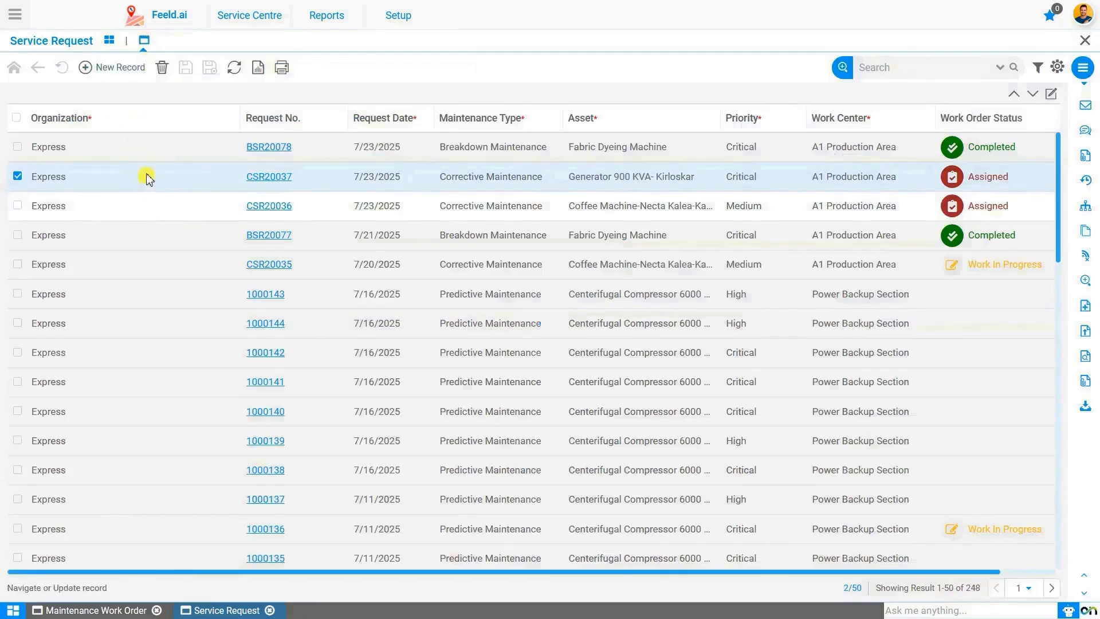
pyautogui.click(120, 69)
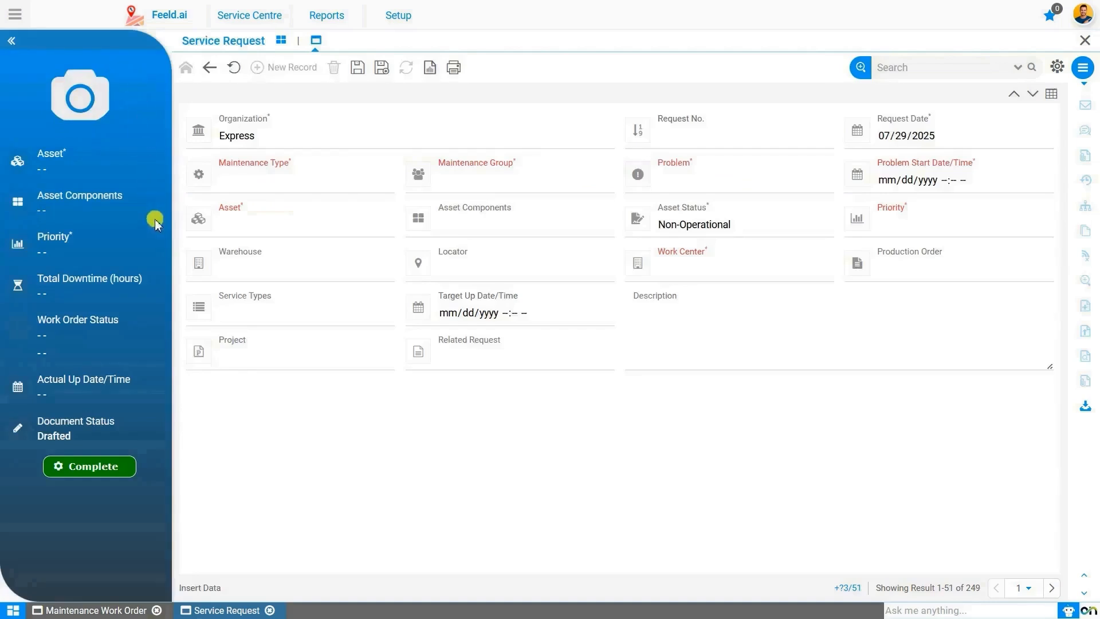
pyautogui.click(315, 138)
pyautogui.click(316, 139)
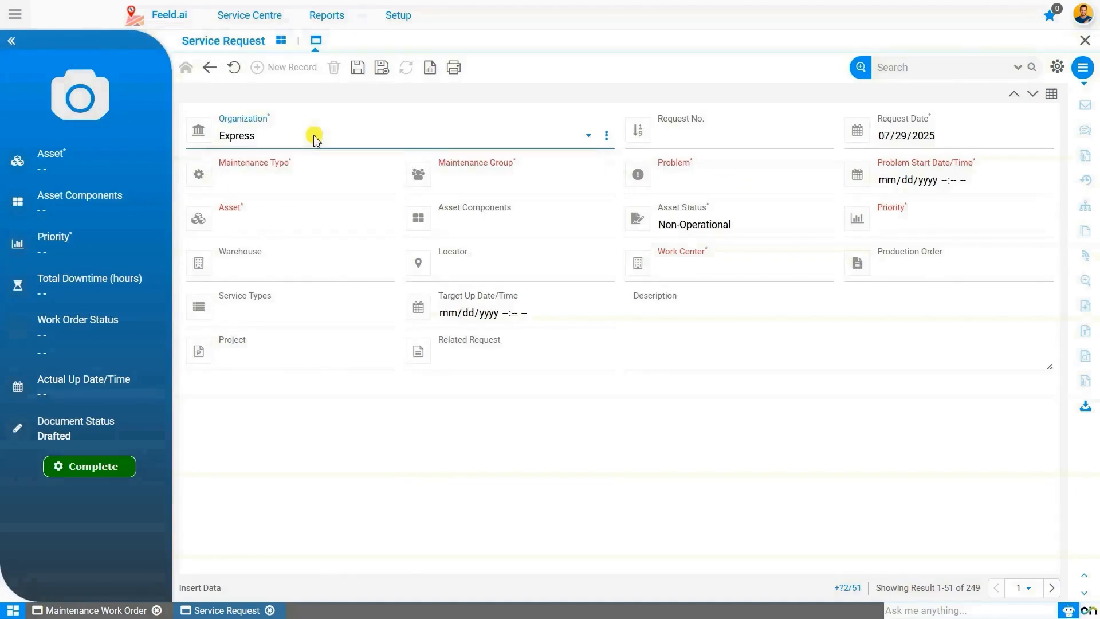
pyautogui.click(316, 139)
pyautogui.click(316, 139)
pyautogui.click(694, 140)
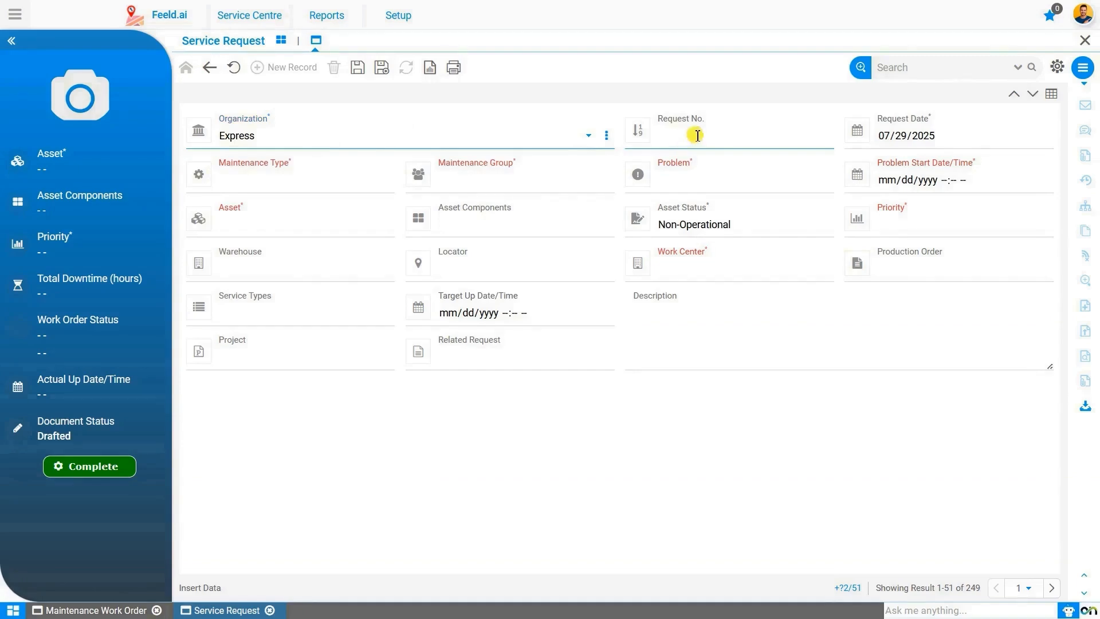
pyautogui.press('Tab')
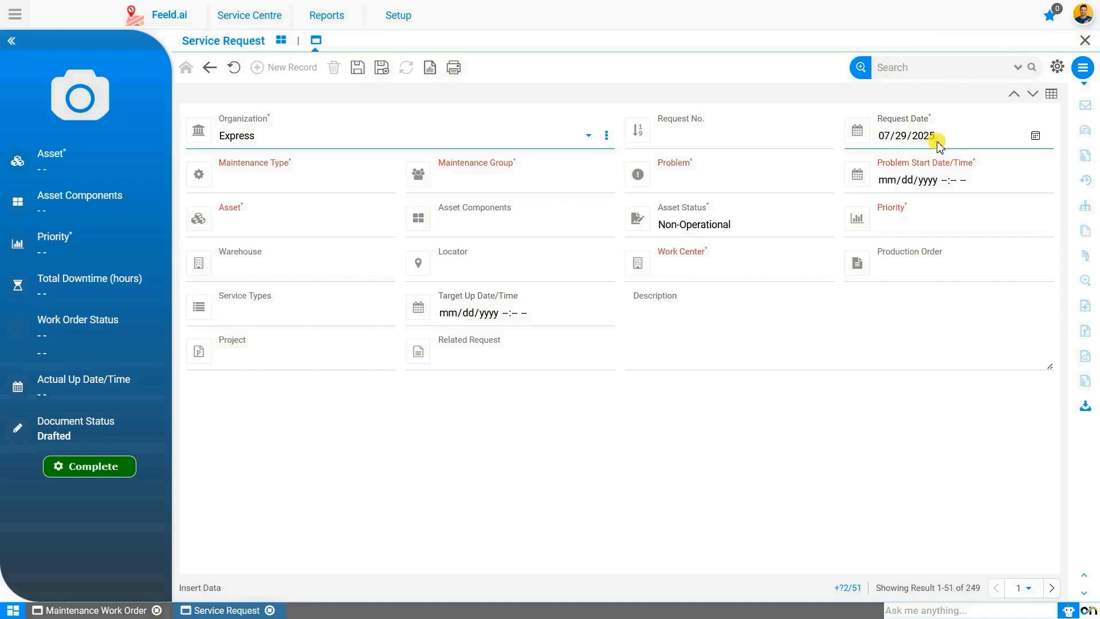
# Step: Set the service request's Request Date to 07/30/2025 and its Maintenance Type to Breakdown Maintenance
pyautogui.click(1036, 137)
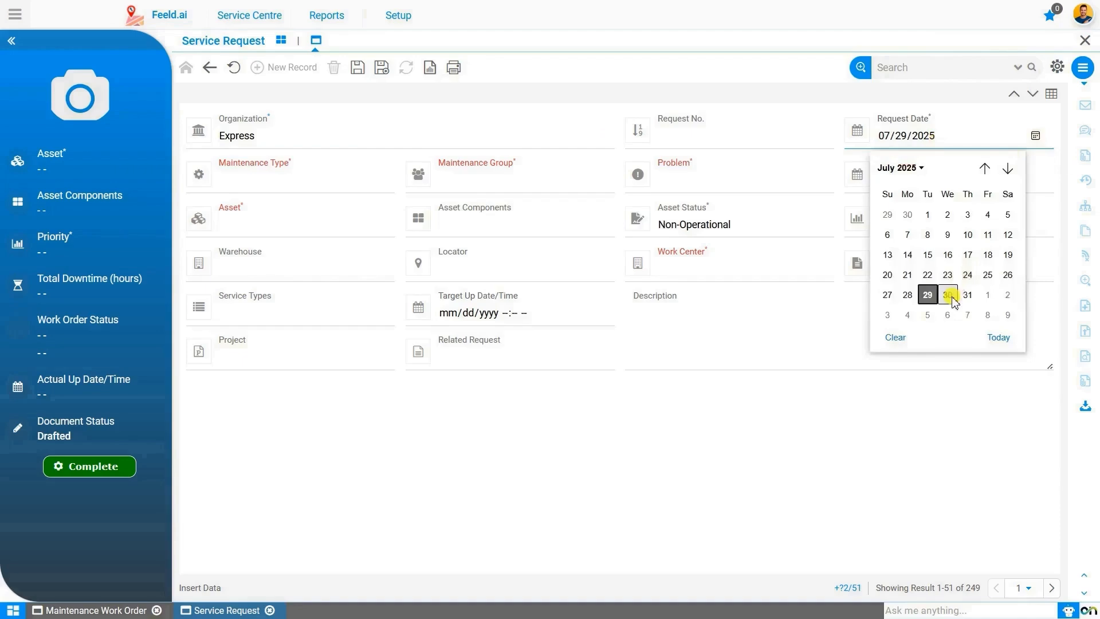
pyautogui.click(949, 295)
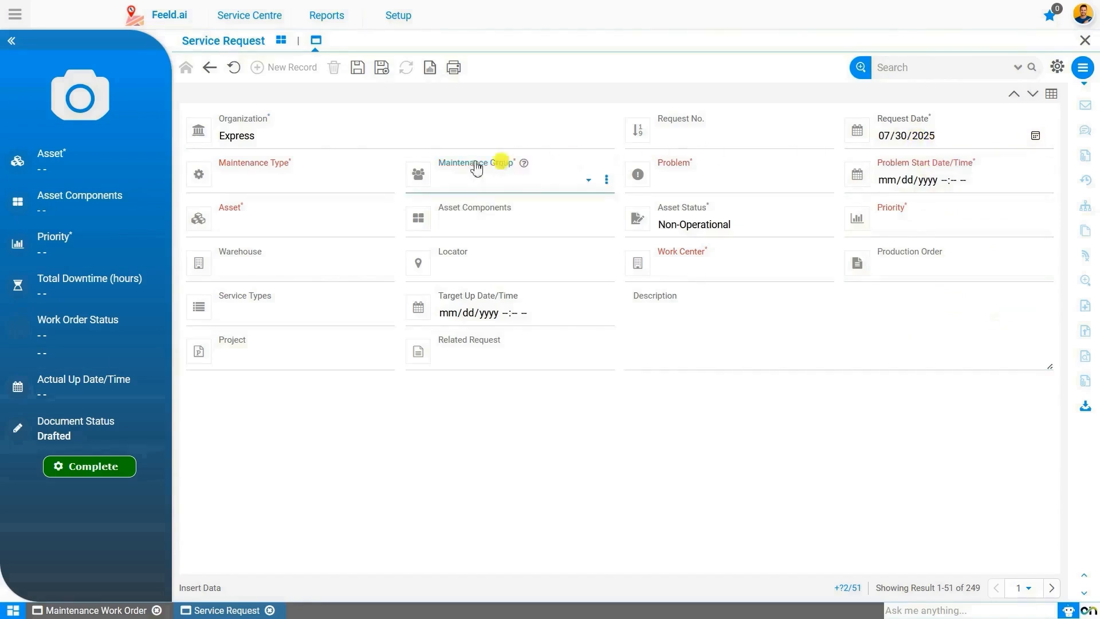
pyautogui.click(293, 185)
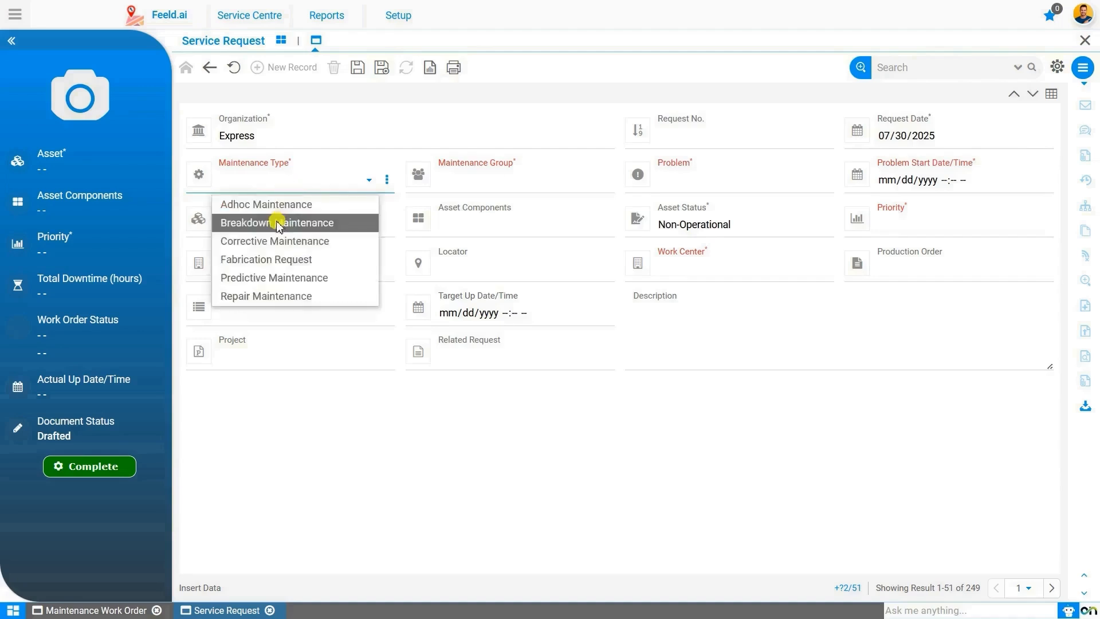
pyautogui.click(279, 224)
# Step: Assign the request to the Preventive Group maintenance group and set its problem to Inconsistent Pressure Output
pyautogui.click(473, 186)
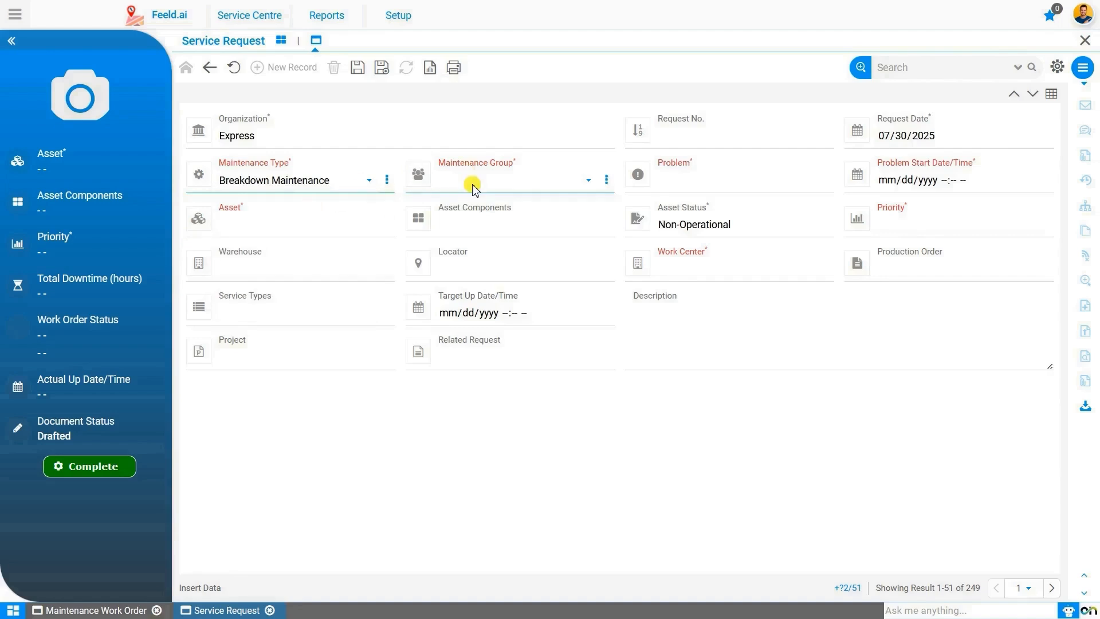
pyautogui.click(473, 187)
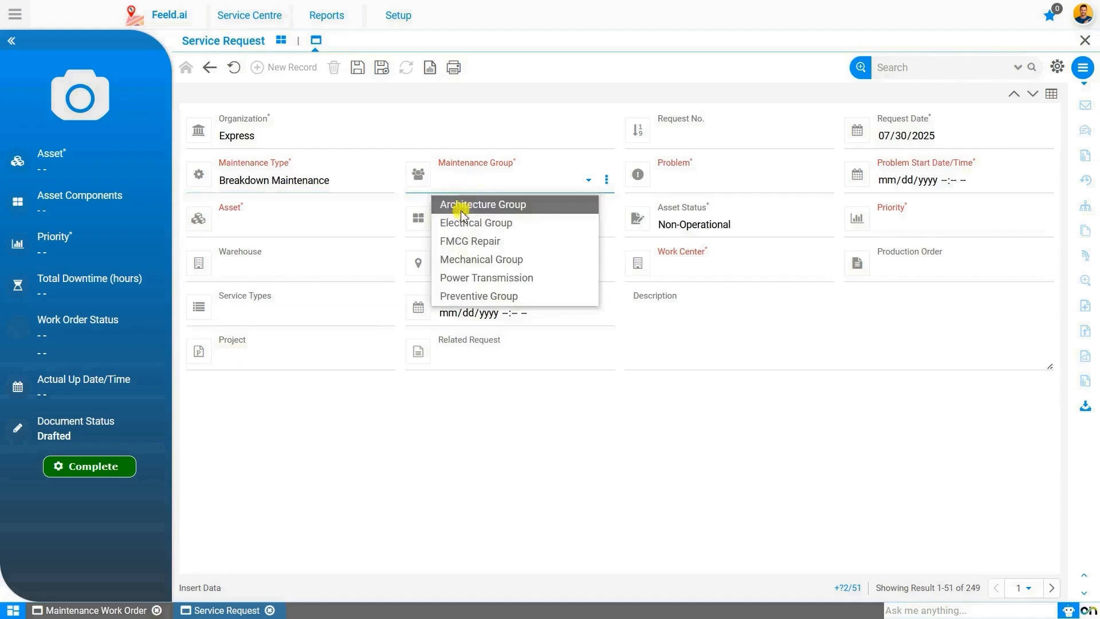
pyautogui.click(467, 296)
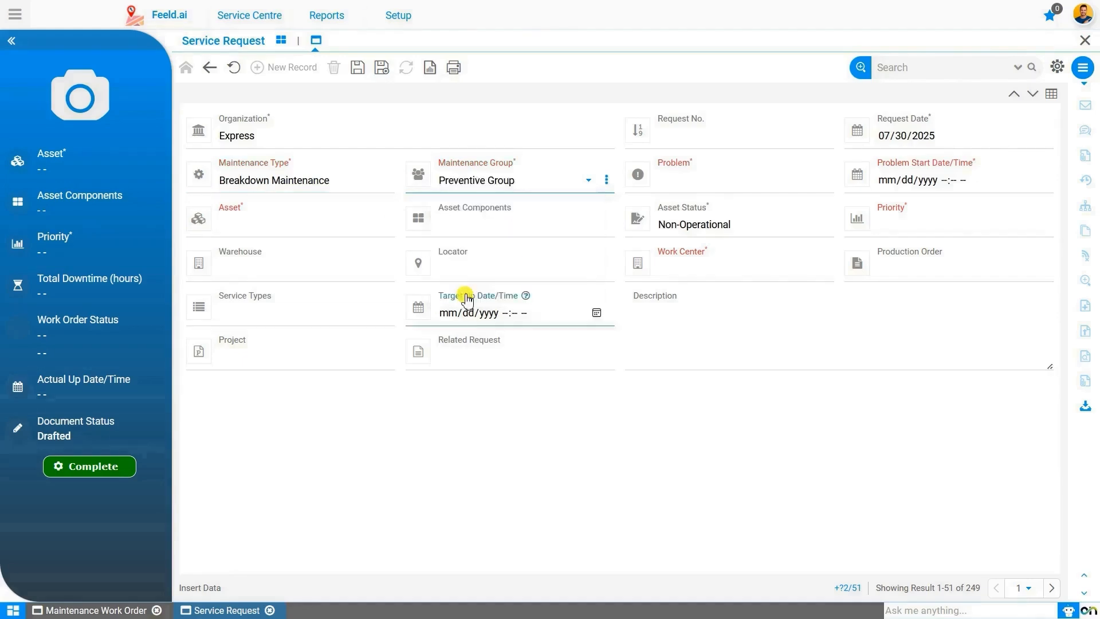
pyautogui.click(717, 186)
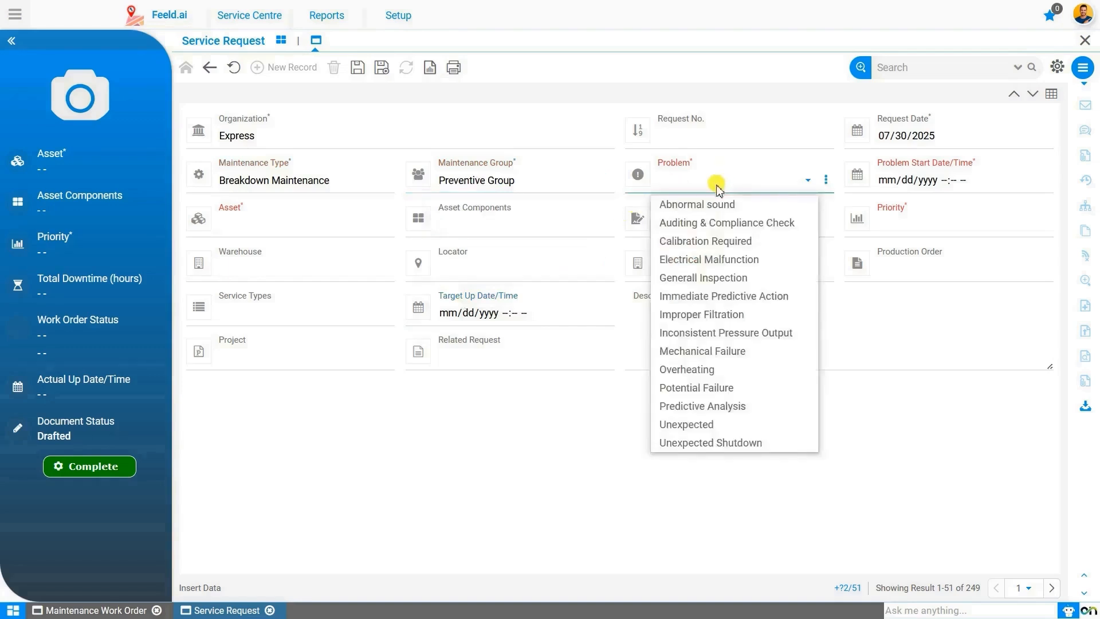
pyautogui.click(747, 334)
pyautogui.click(792, 308)
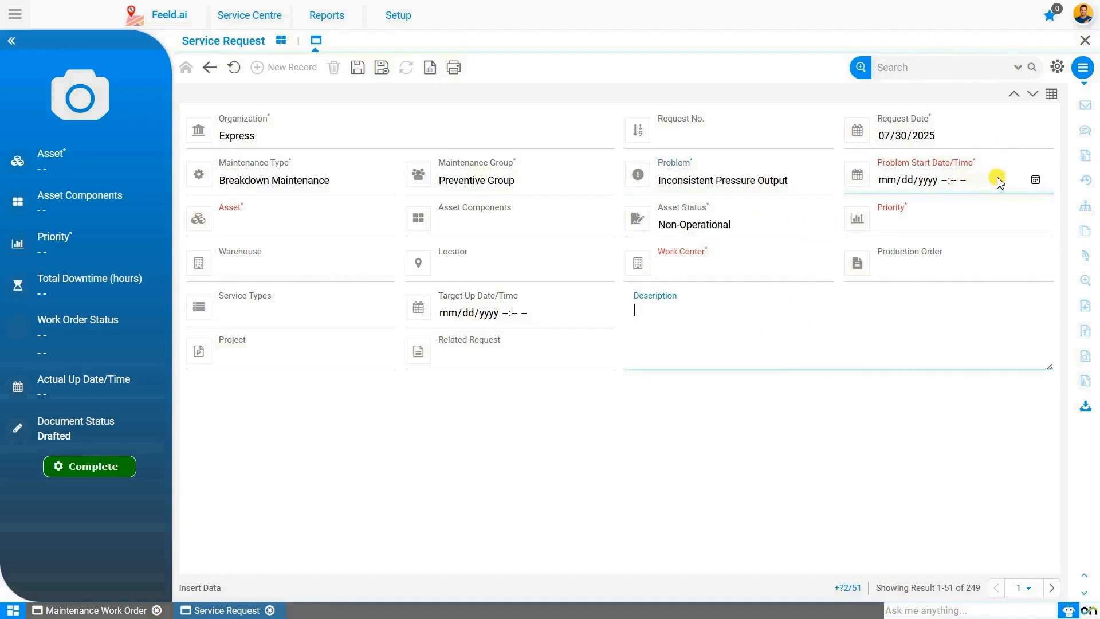
# Step: Set the Problem Start Date/Time to 07/29/2025 12:30 PM
pyautogui.click(1034, 180)
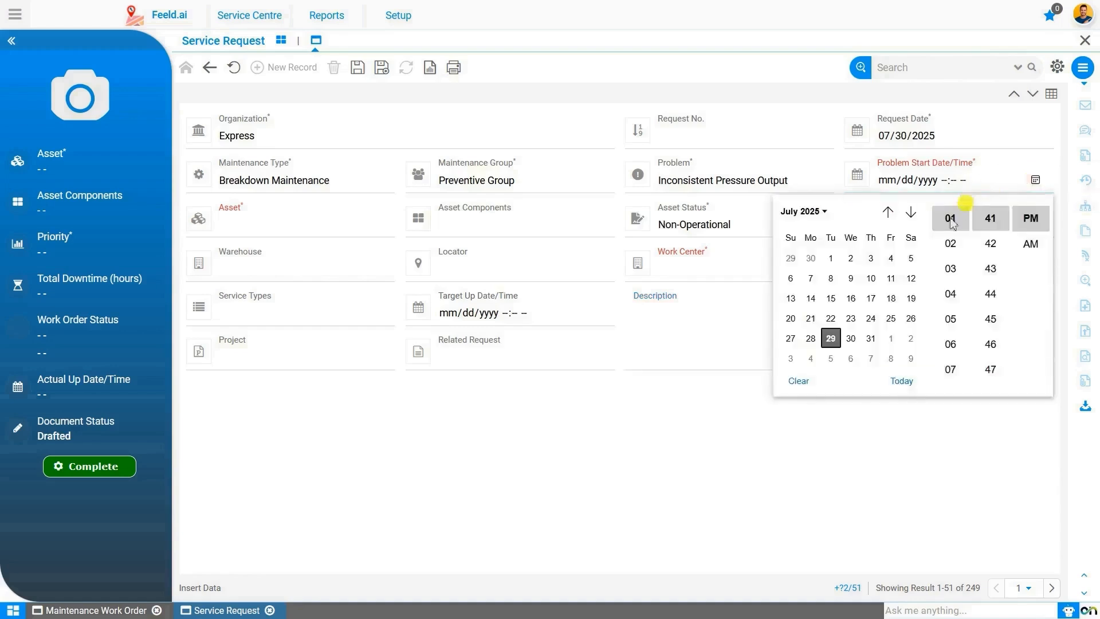
pyautogui.click(832, 339)
pyautogui.scroll(3, 960, 281)
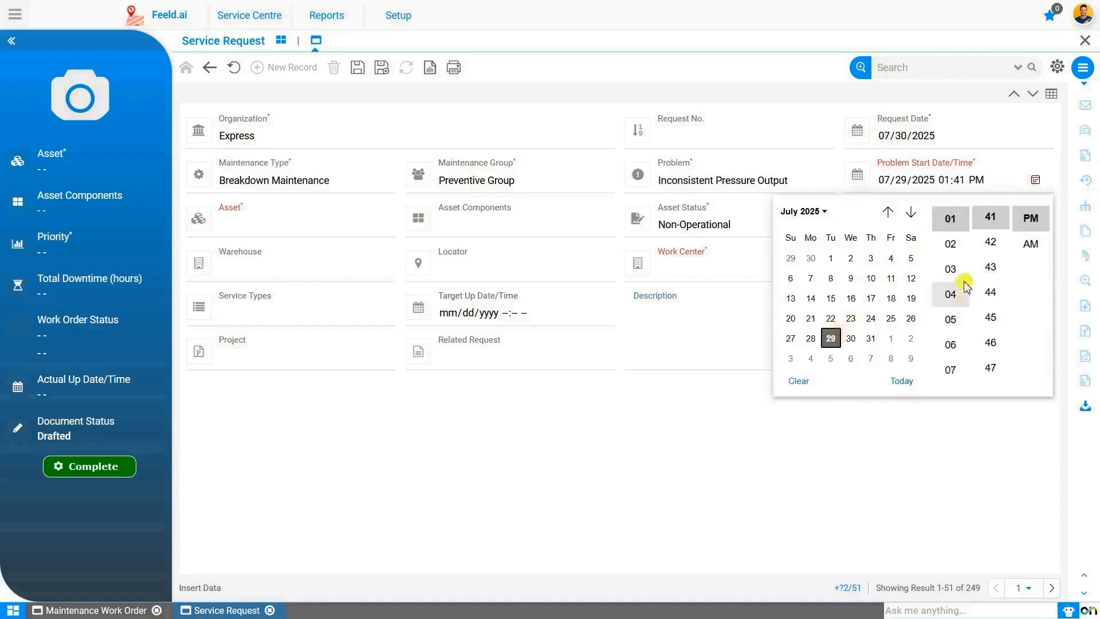
pyautogui.click(954, 250)
pyautogui.scroll(4, 991, 310)
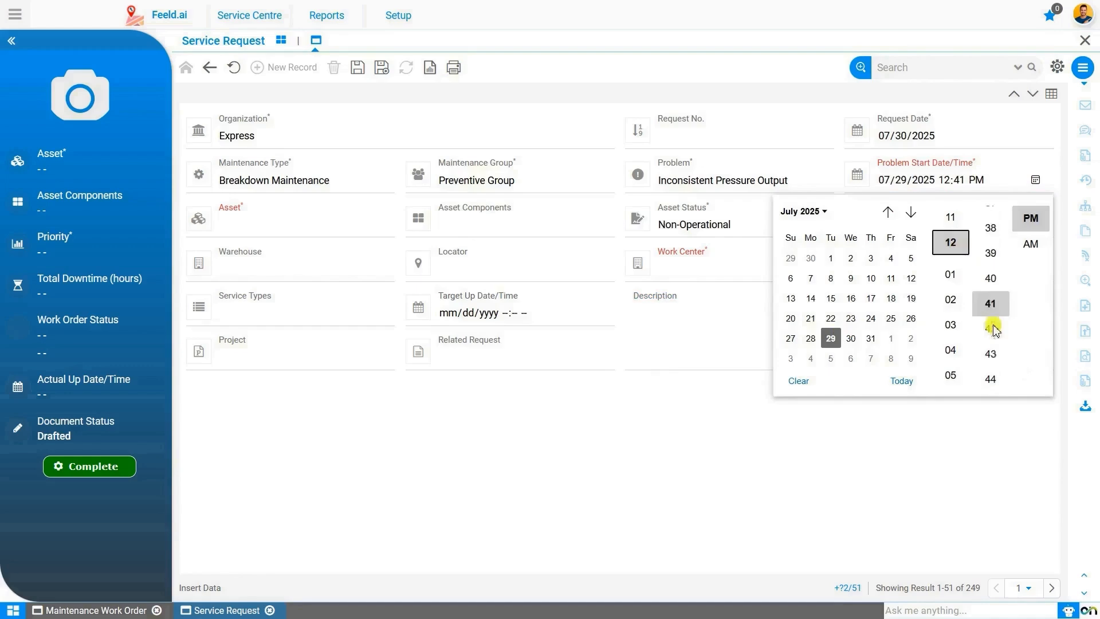
pyautogui.scroll(4, 998, 308)
pyautogui.click(994, 314)
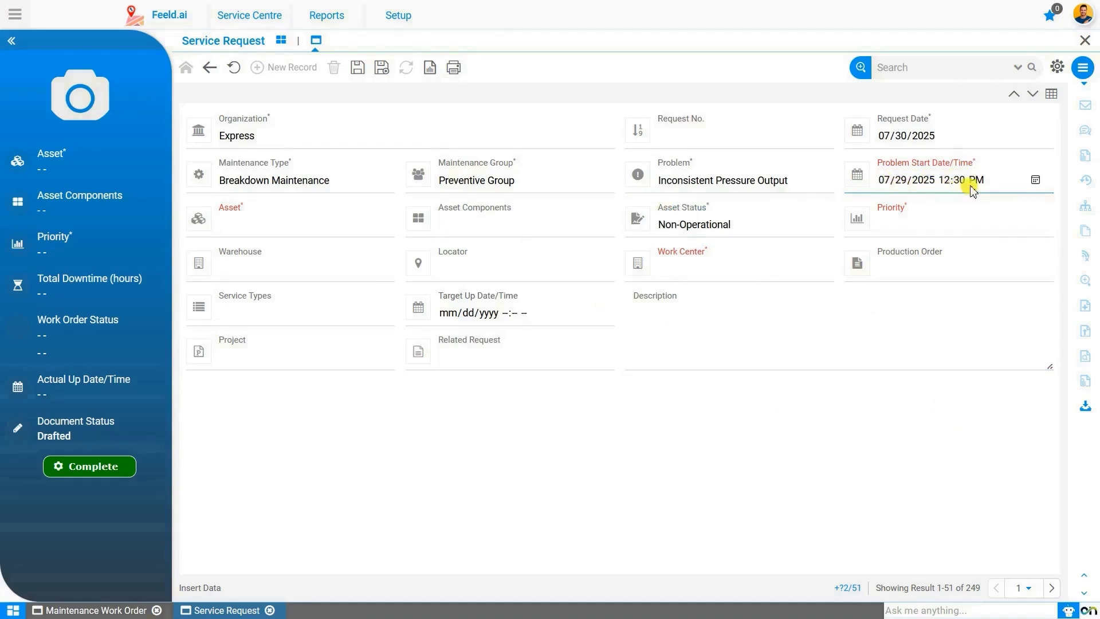
pyautogui.click(351, 259)
# Step: Search the assets by the name Compressor and choose the Centerifugal Compressor 6000 CFM as the request's asset
pyautogui.click(322, 227)
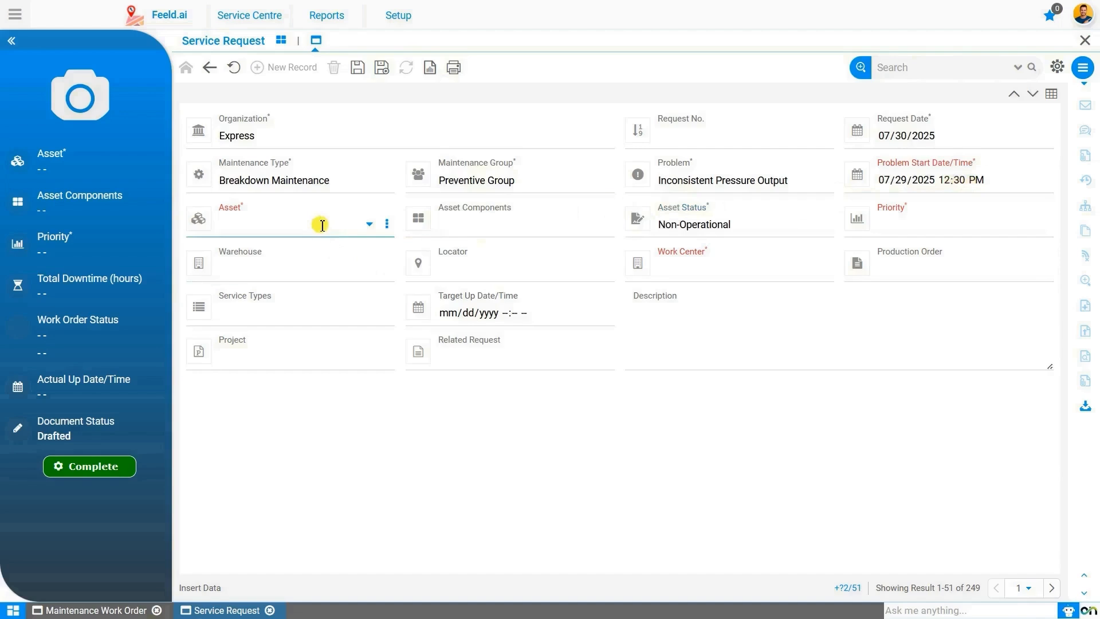
pyautogui.click(369, 226)
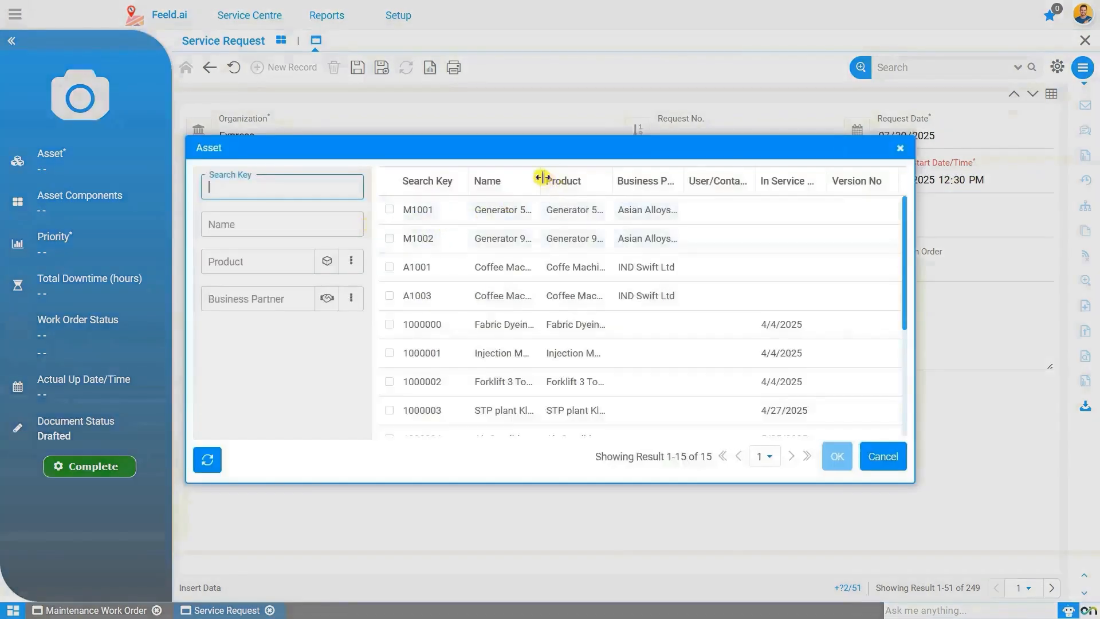
pyautogui.moveTo(544, 179); pyautogui.dragTo(697, 184)
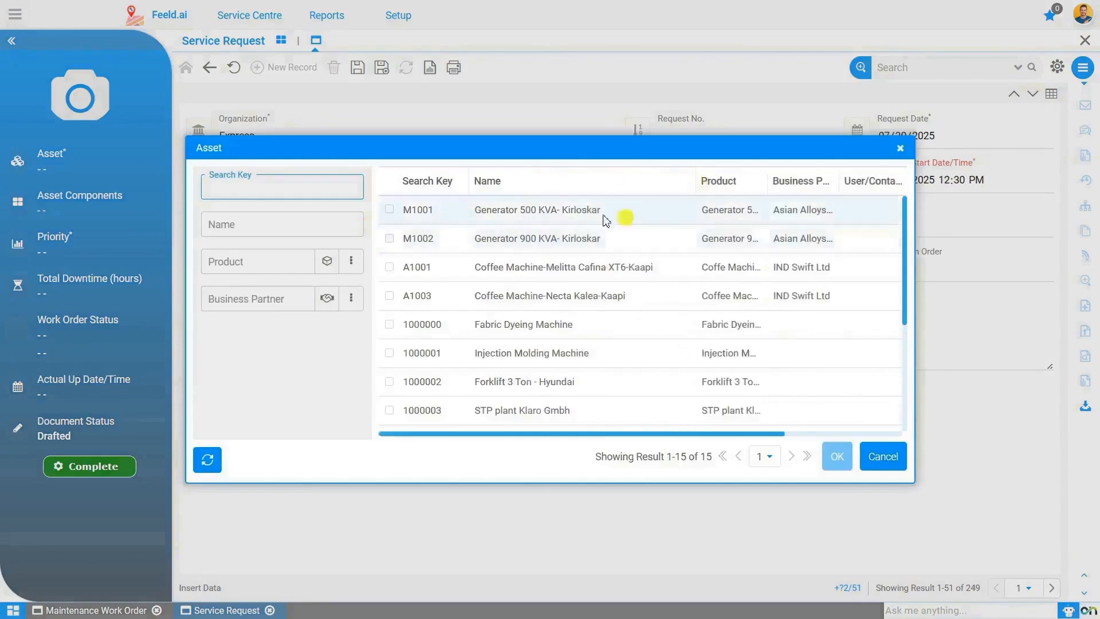
pyautogui.click(218, 225)
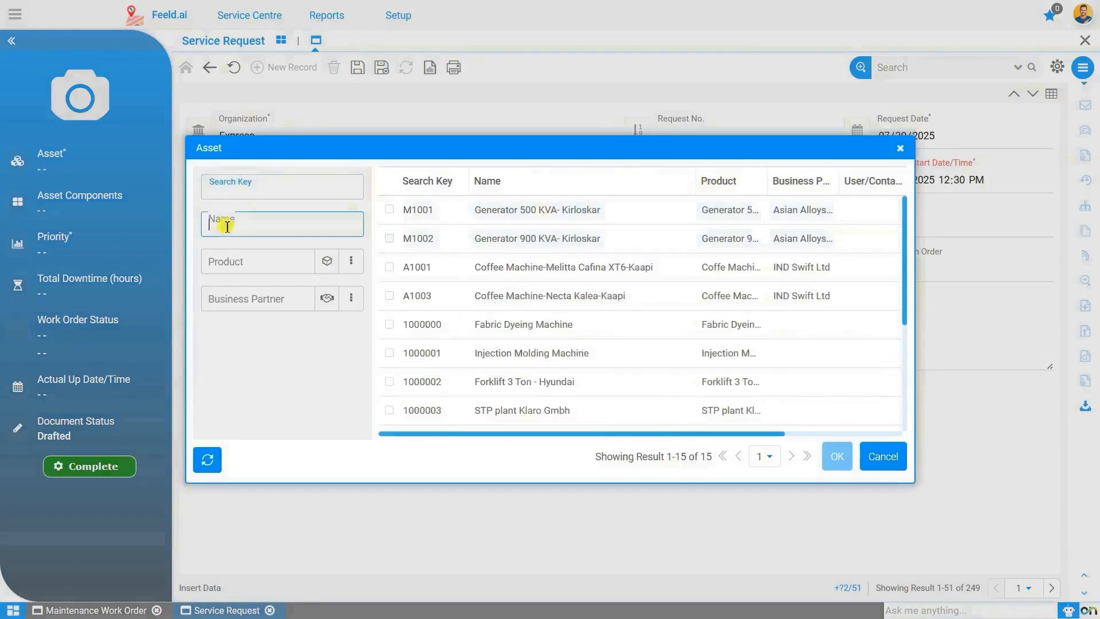
pyautogui.write('Compressor')
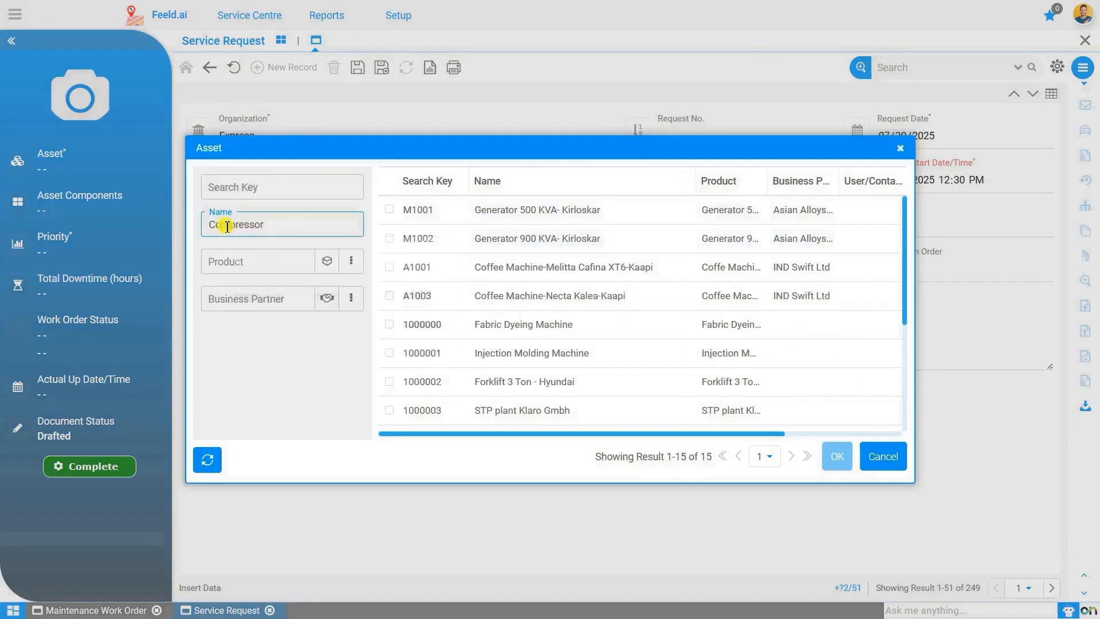
pyautogui.press('Return')
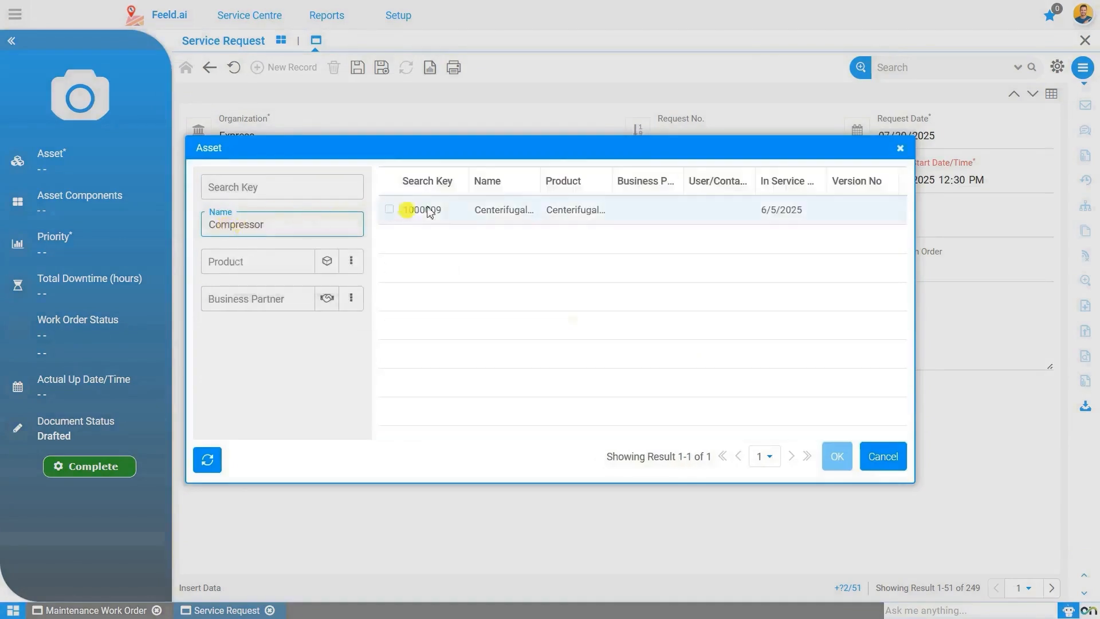
pyautogui.moveTo(541, 176); pyautogui.dragTo(635, 188)
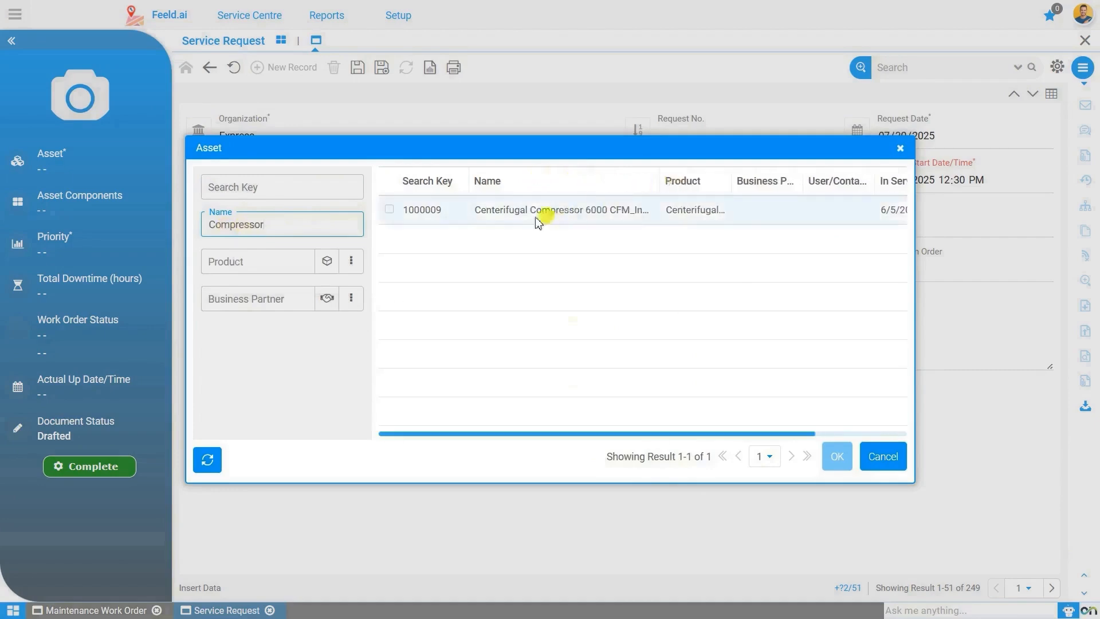
pyautogui.click(389, 209)
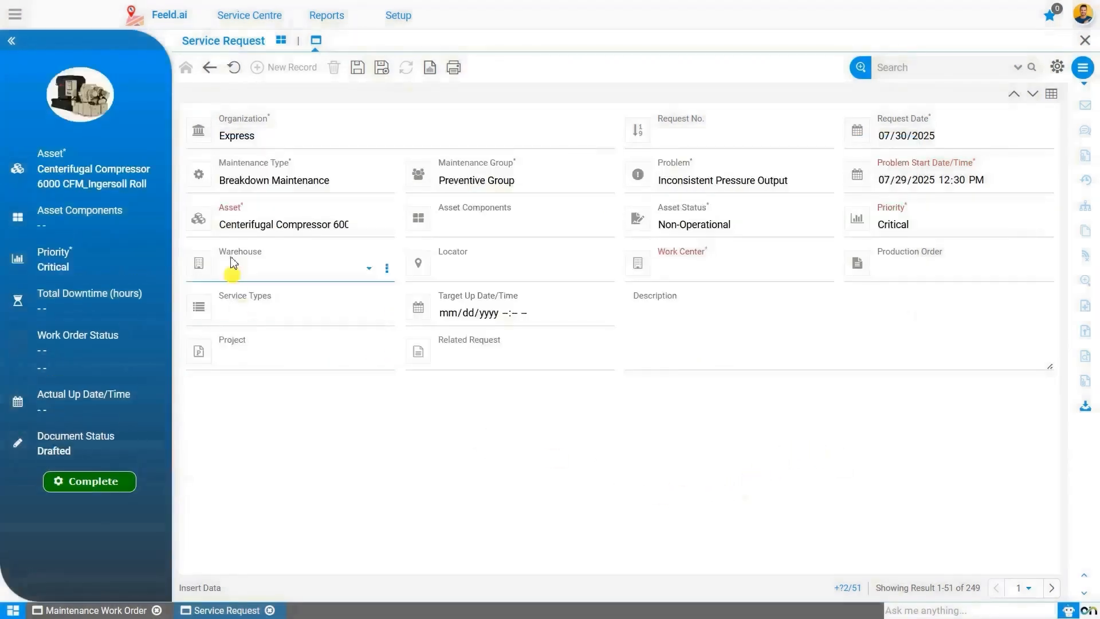
# Step: Set the service request's Asset Status to Operational and its Priority to High
pyautogui.click(263, 224)
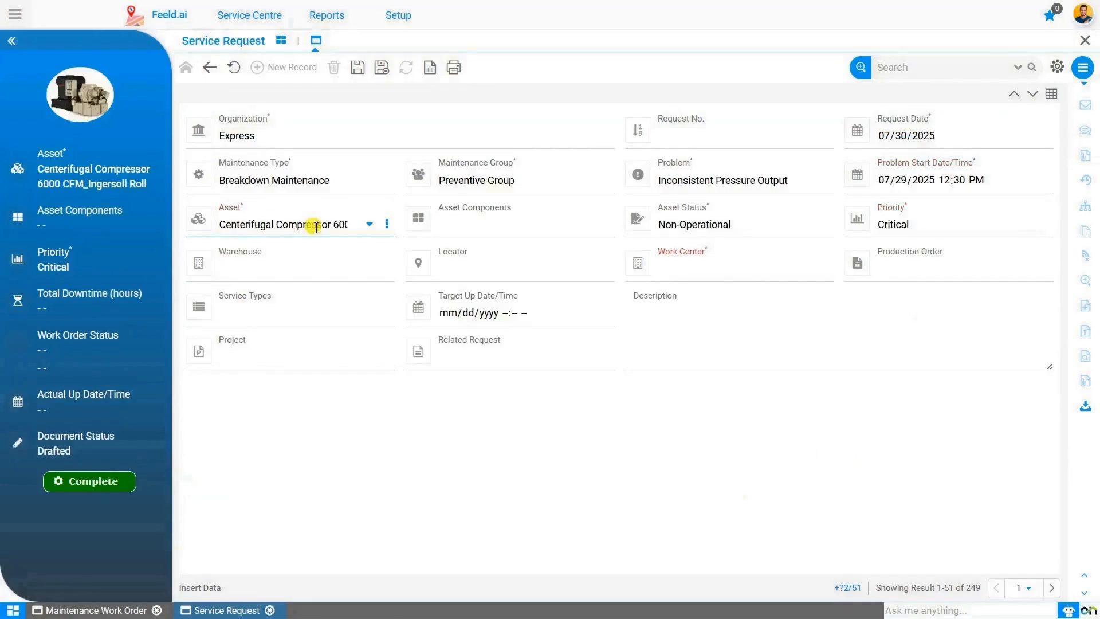
pyautogui.click(726, 225)
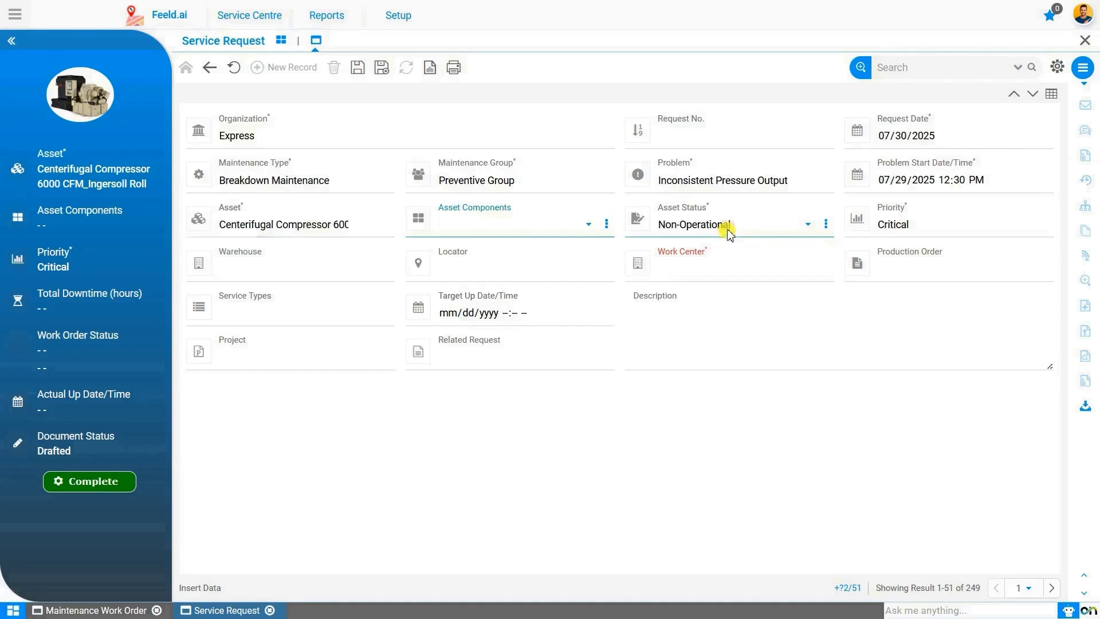
pyautogui.click(730, 228)
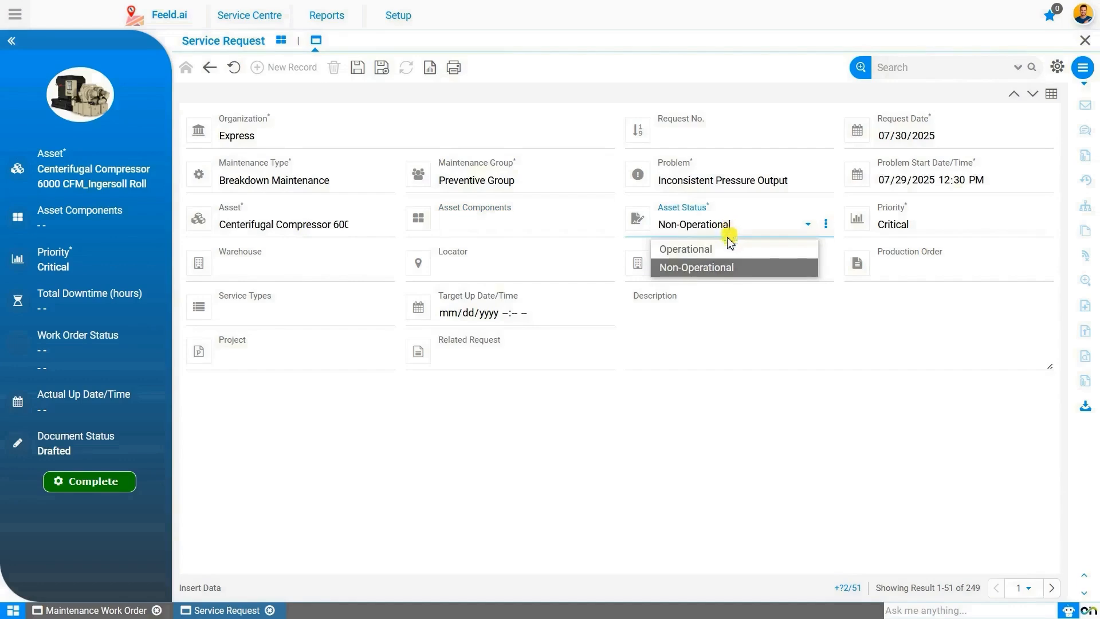
pyautogui.click(692, 255)
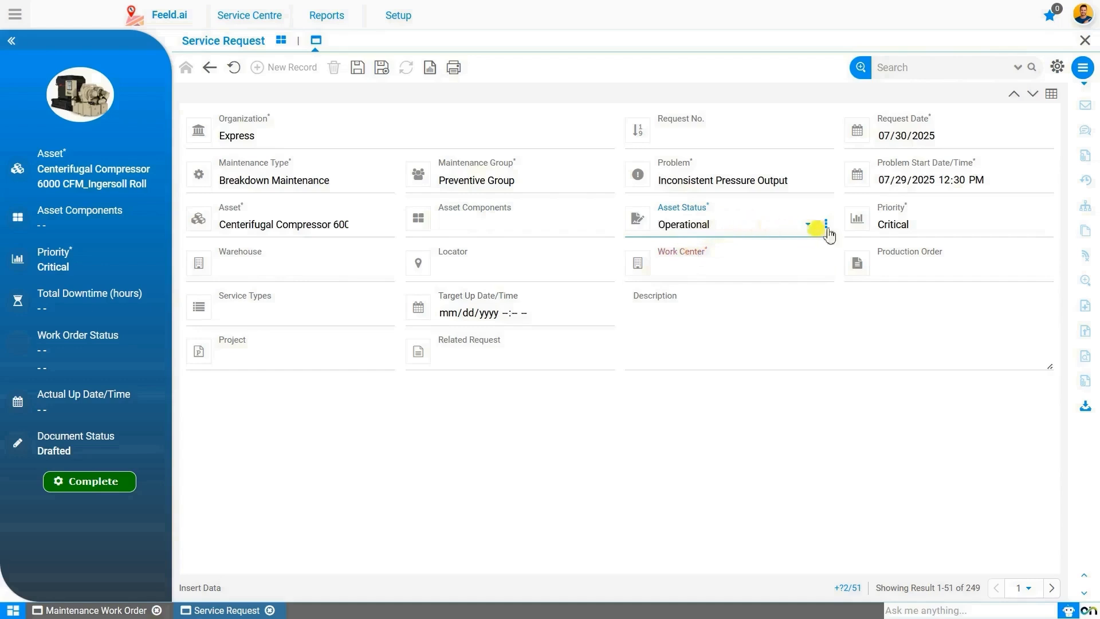
pyautogui.click(901, 229)
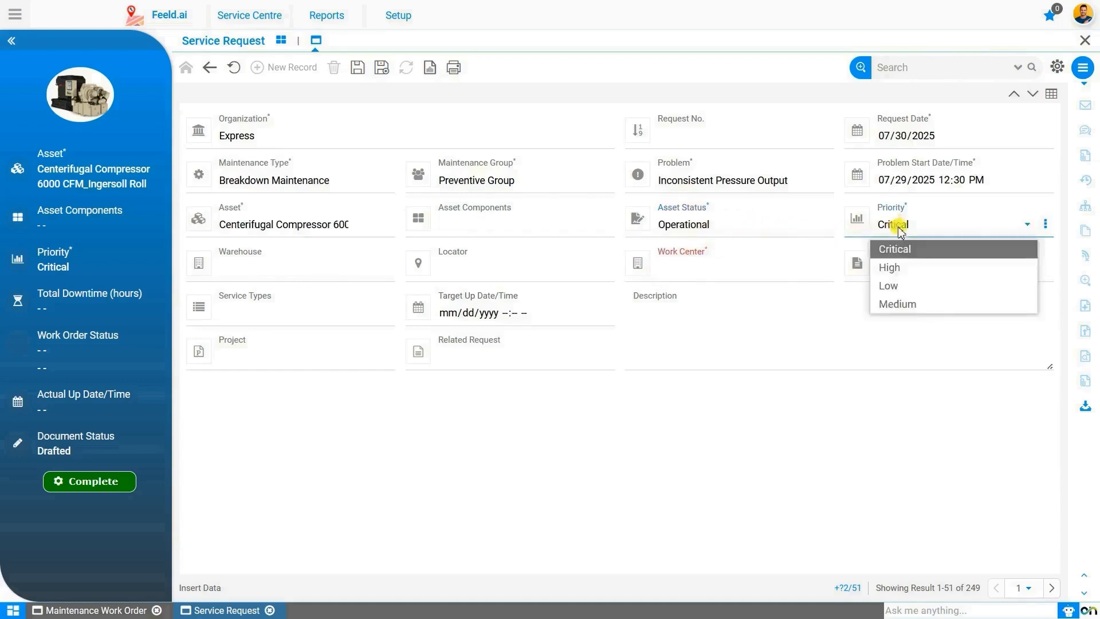
pyautogui.click(901, 268)
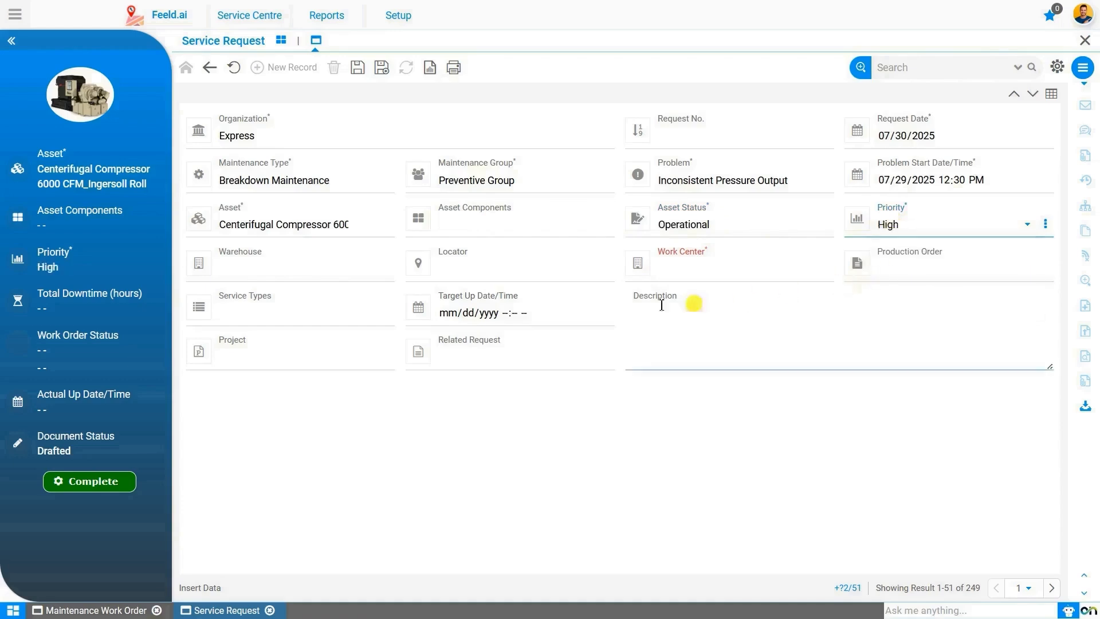
# Step: Assign the request to Alfie Warehouse and choose that warehouse's 1000004_P1 locator
pyautogui.click(300, 272)
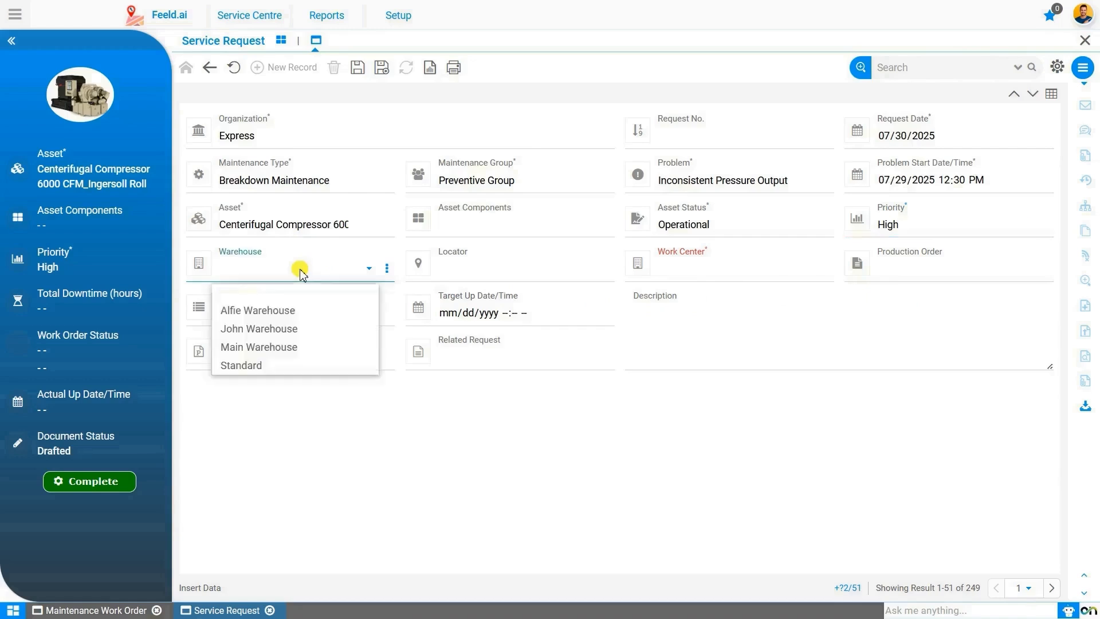
pyautogui.click(261, 314)
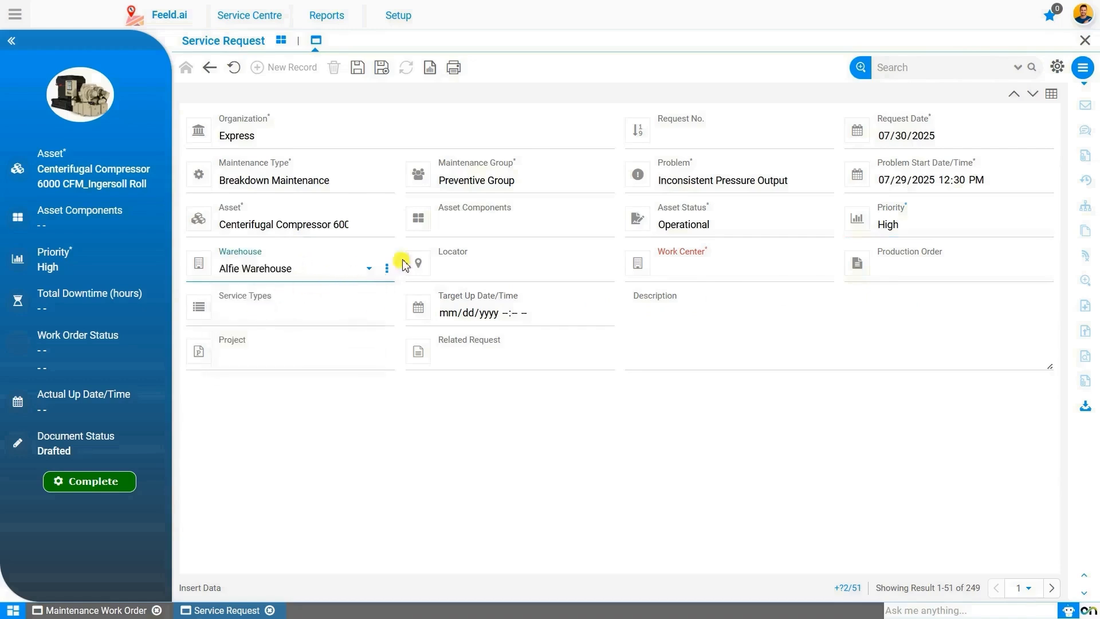
pyautogui.click(476, 273)
pyautogui.click(469, 312)
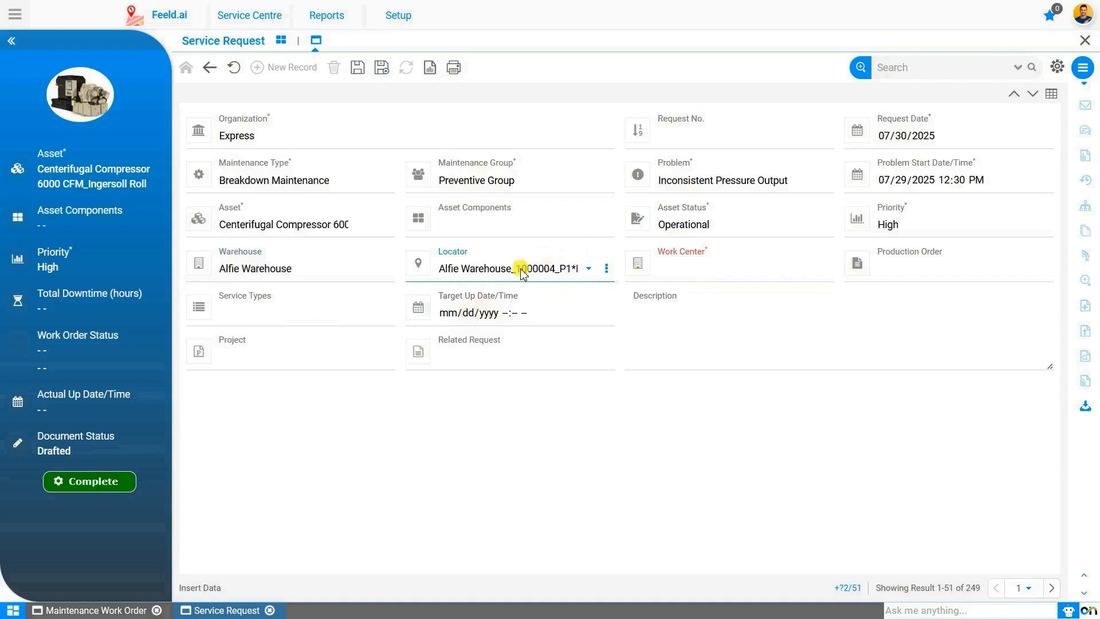
# Step: Set the request's Work Center to A1 Production Area and its service type to 1000003_Mechanical Maintenance Services
pyautogui.click(737, 272)
pyautogui.click(734, 296)
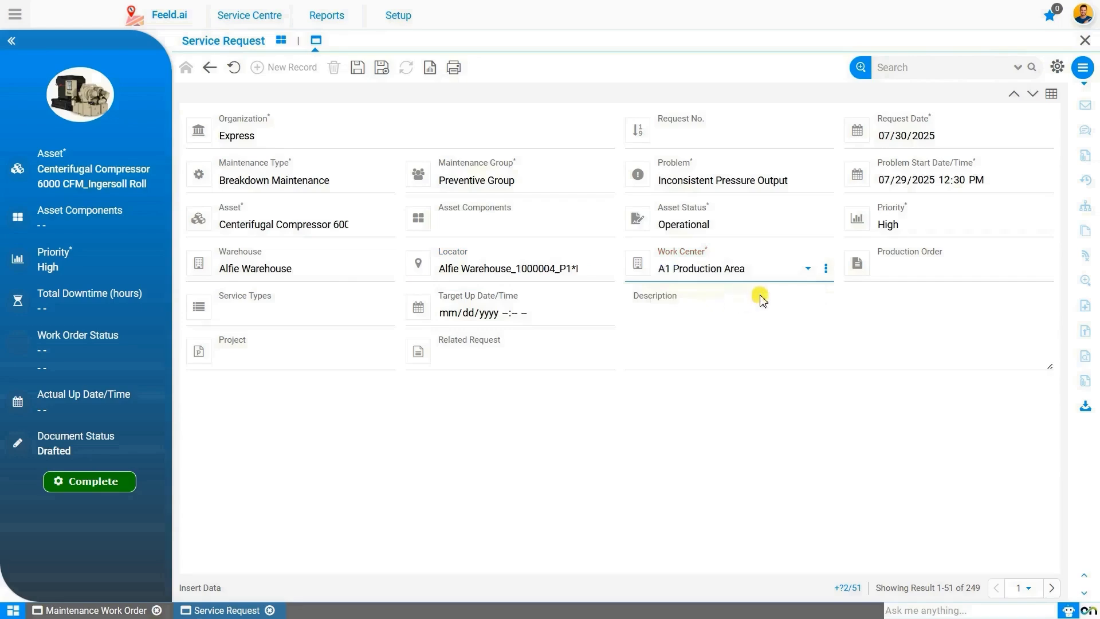
pyautogui.click(301, 315)
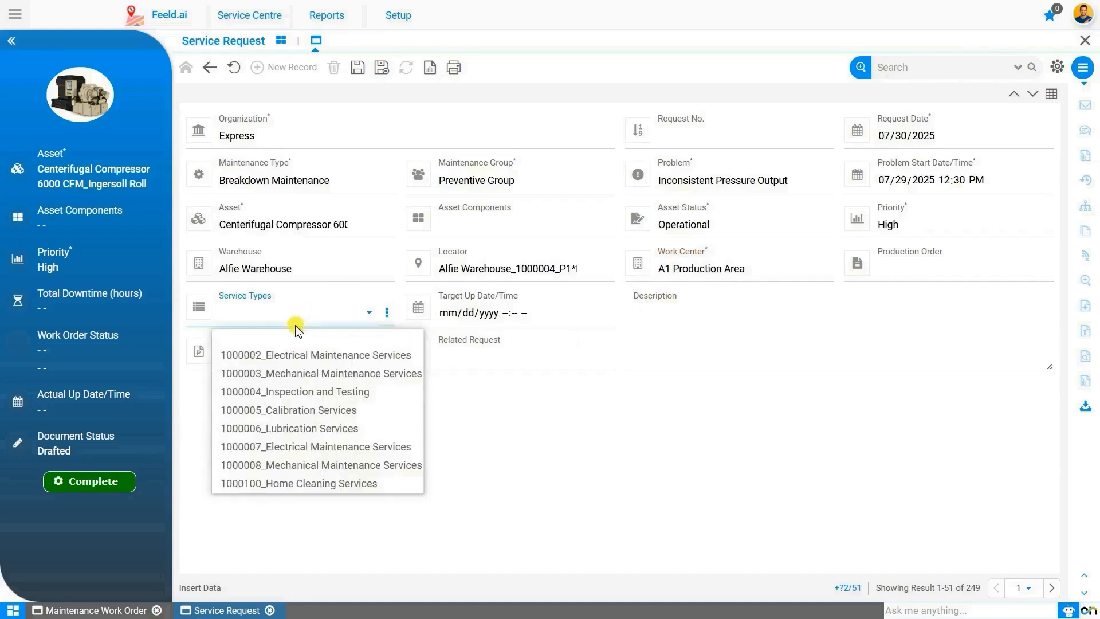
pyautogui.click(319, 375)
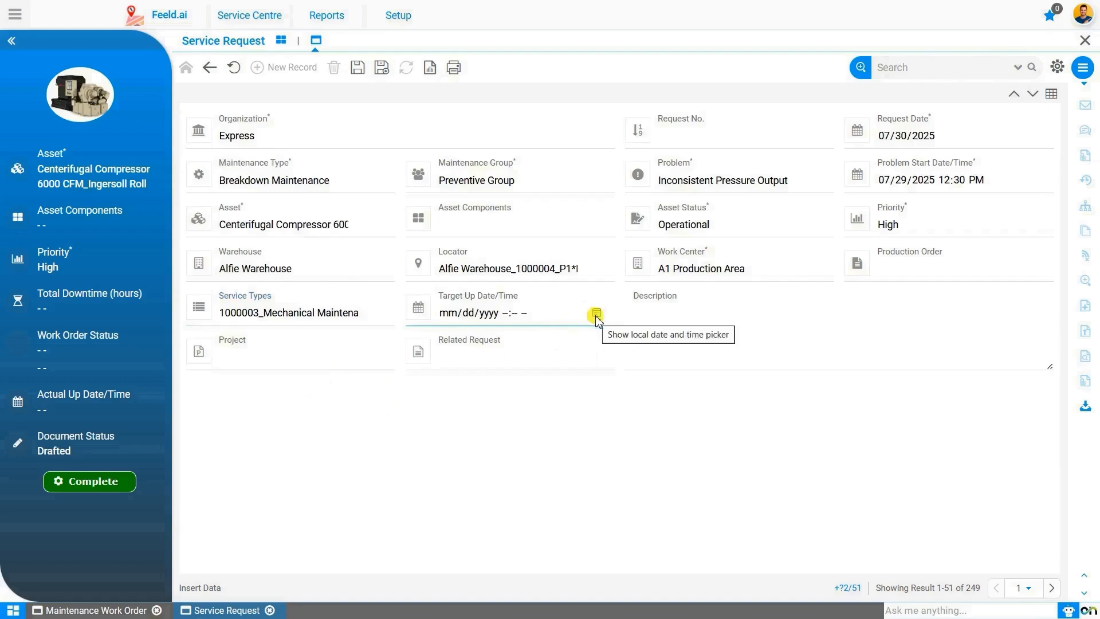
# Step: Set the request's Target Up Date/Time to 07/30/2025 05:00 PM
pyautogui.click(595, 315)
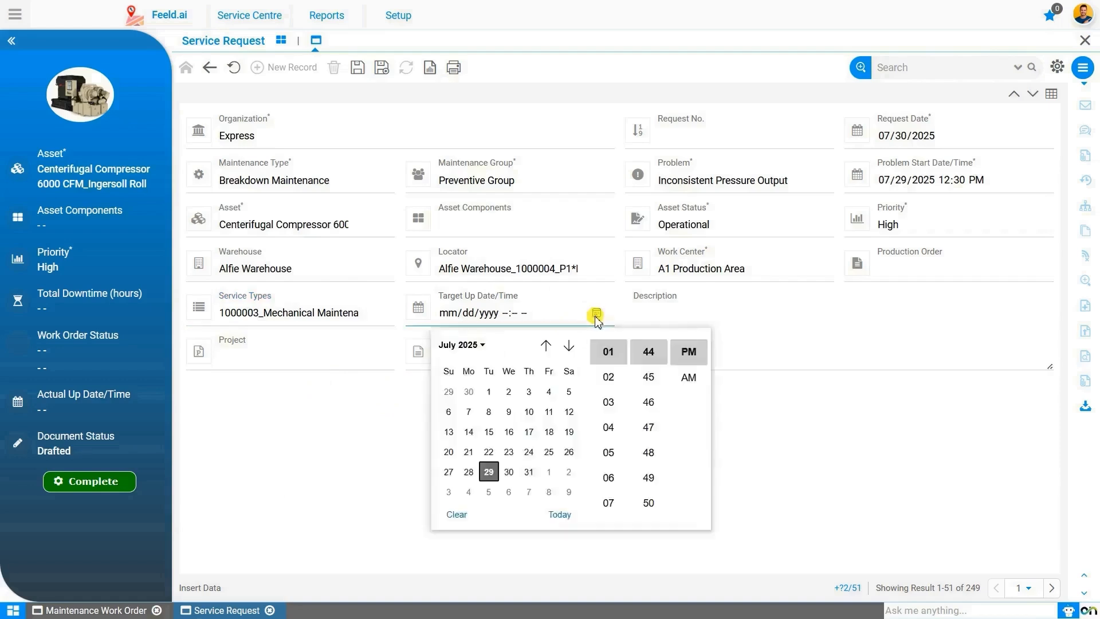
pyautogui.click(509, 474)
pyautogui.click(609, 432)
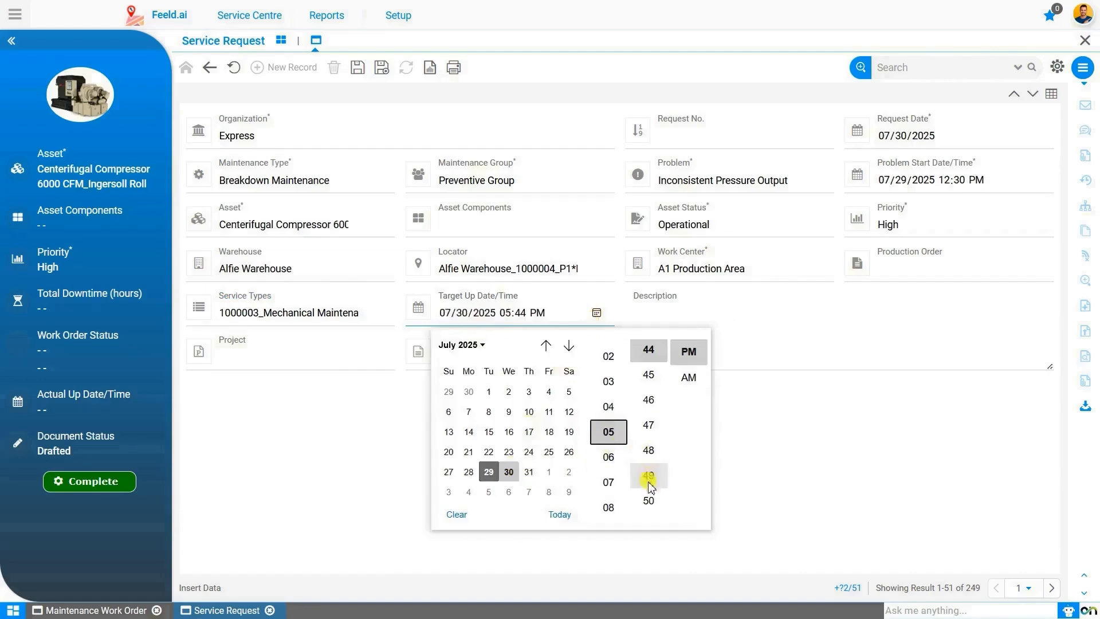
pyautogui.scroll(-5, 649, 493)
pyautogui.click(649, 462)
pyautogui.click(695, 354)
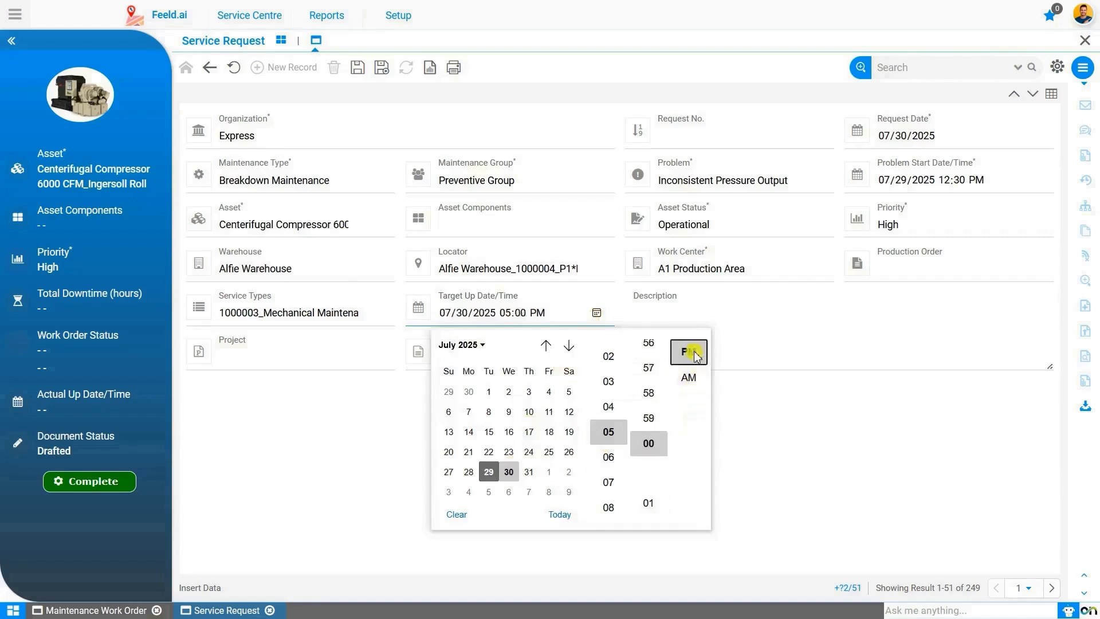
pyautogui.click(792, 471)
# Step: Save the service request with an empty description and reopen it from the list of requests
pyautogui.click(657, 334)
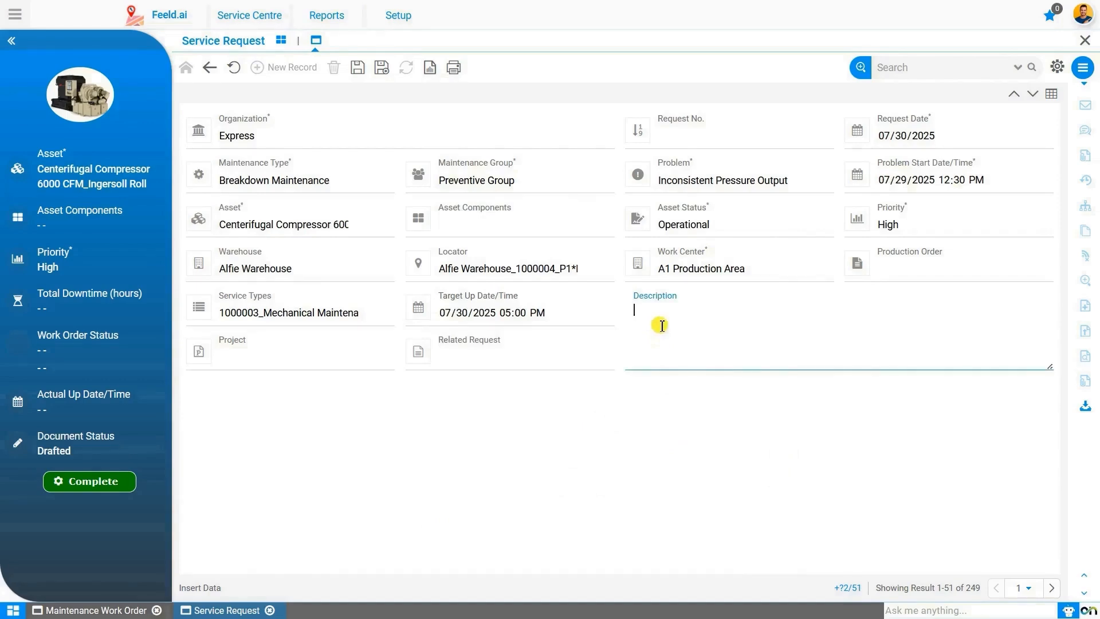
pyautogui.click(359, 69)
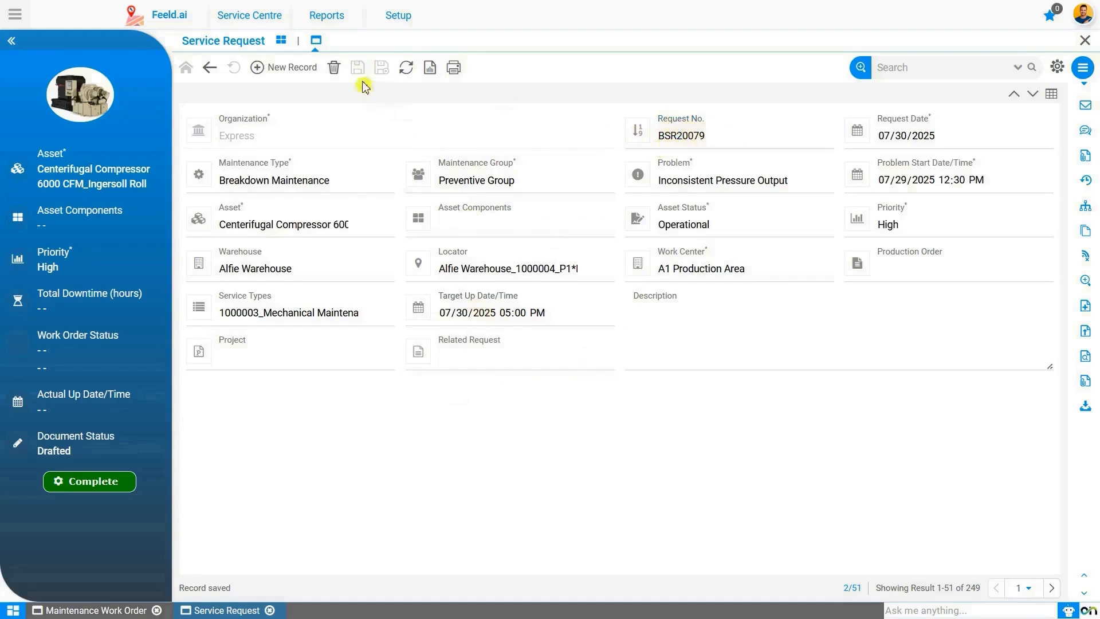
pyautogui.click(210, 68)
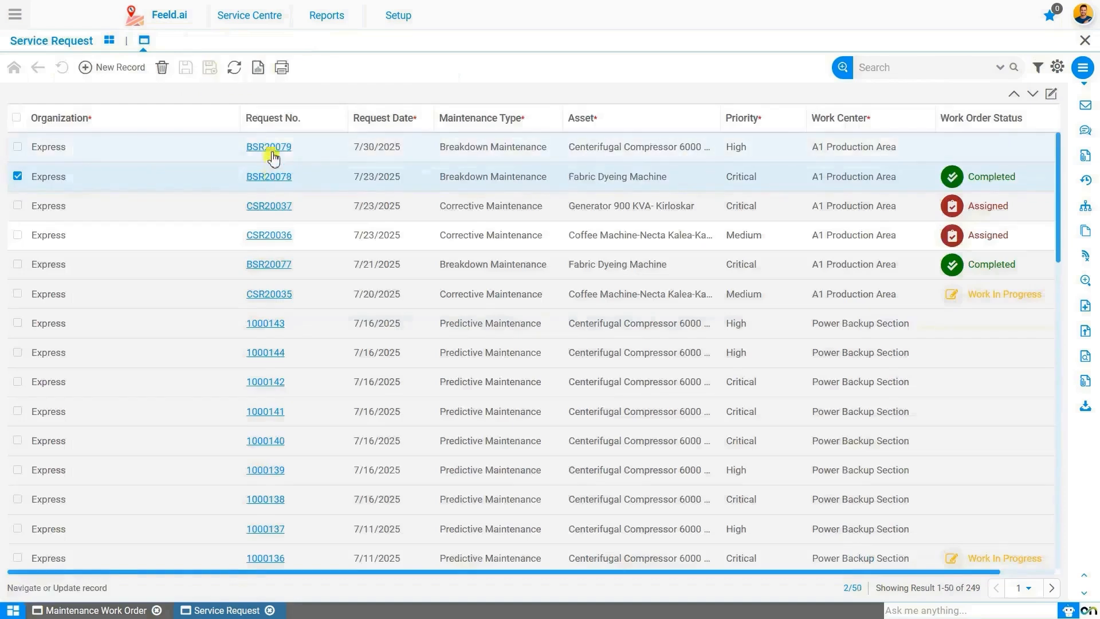
pyautogui.click(271, 148)
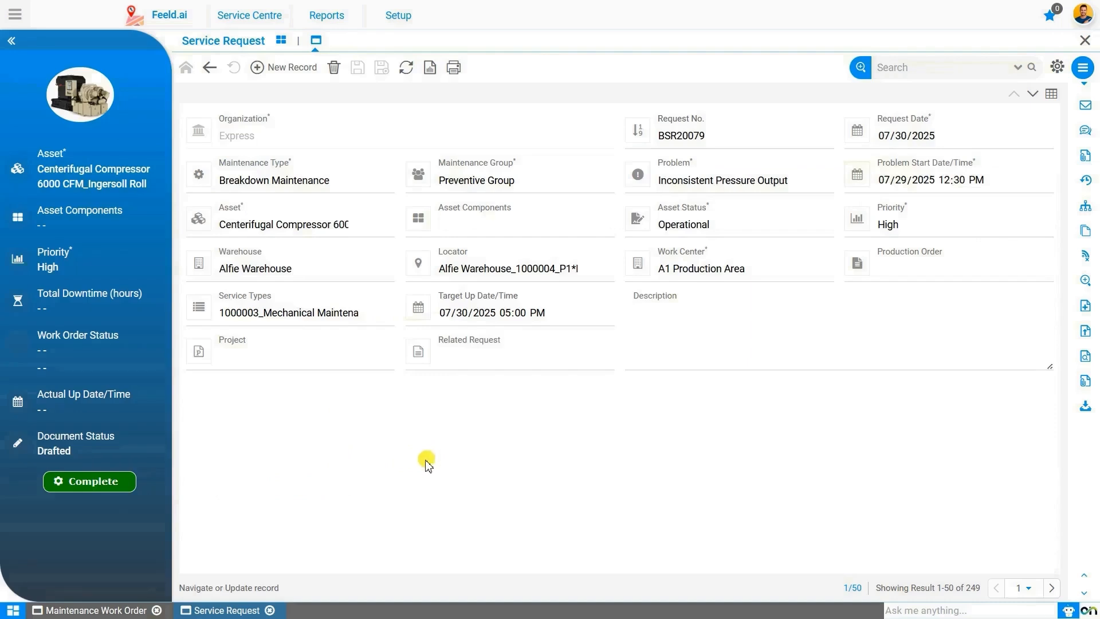
# Step: Complete the drafted service request using the Complete document action
pyautogui.click(109, 484)
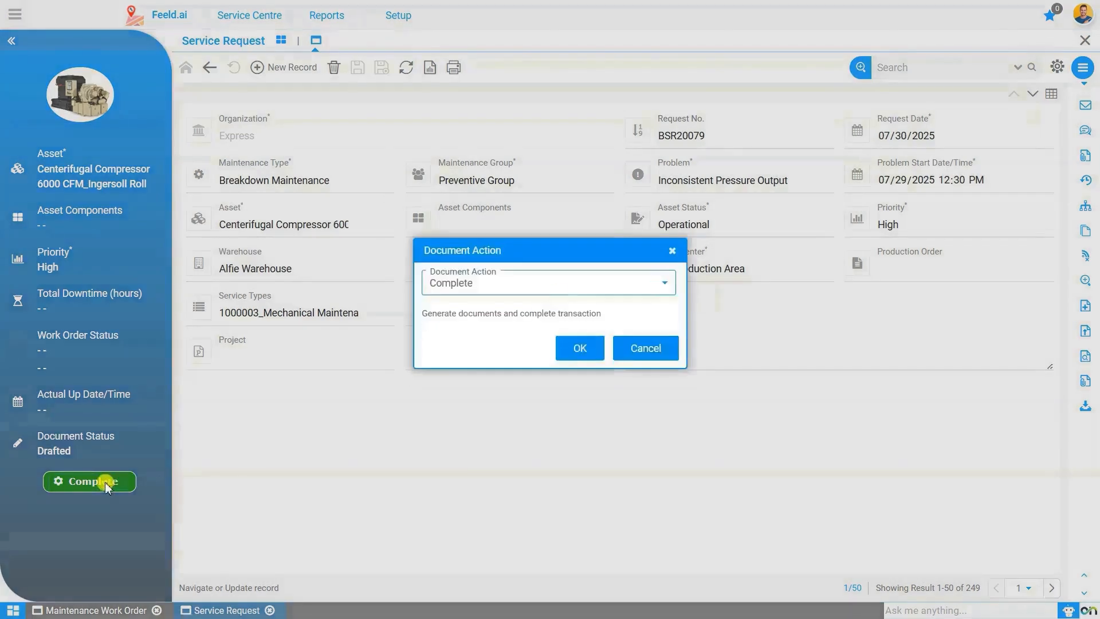
pyautogui.click(491, 290)
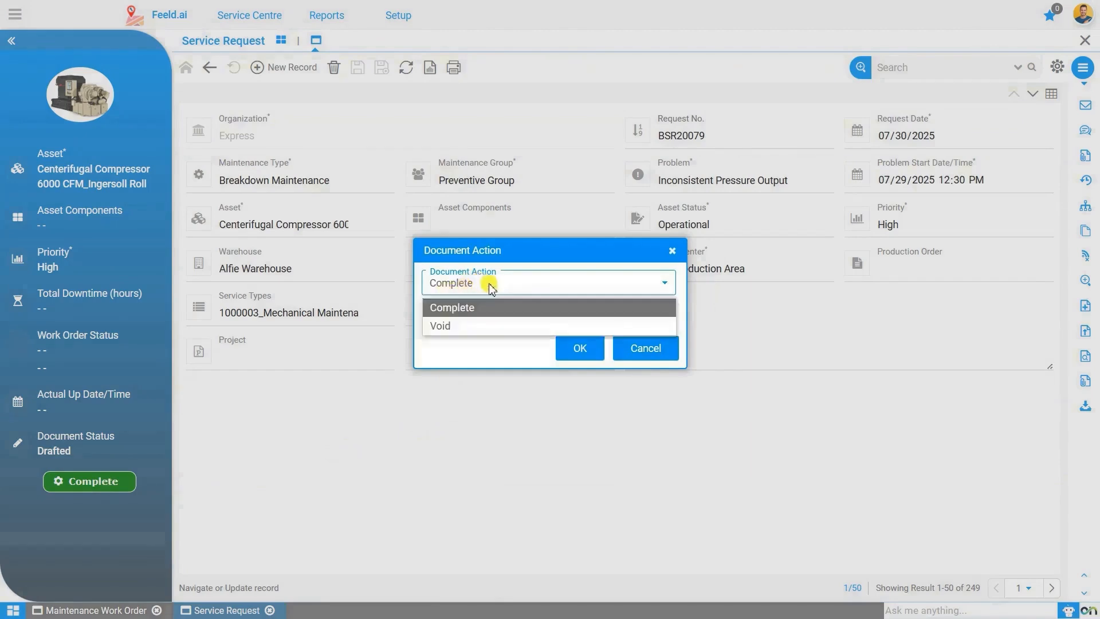
pyautogui.click(491, 289)
pyautogui.click(581, 350)
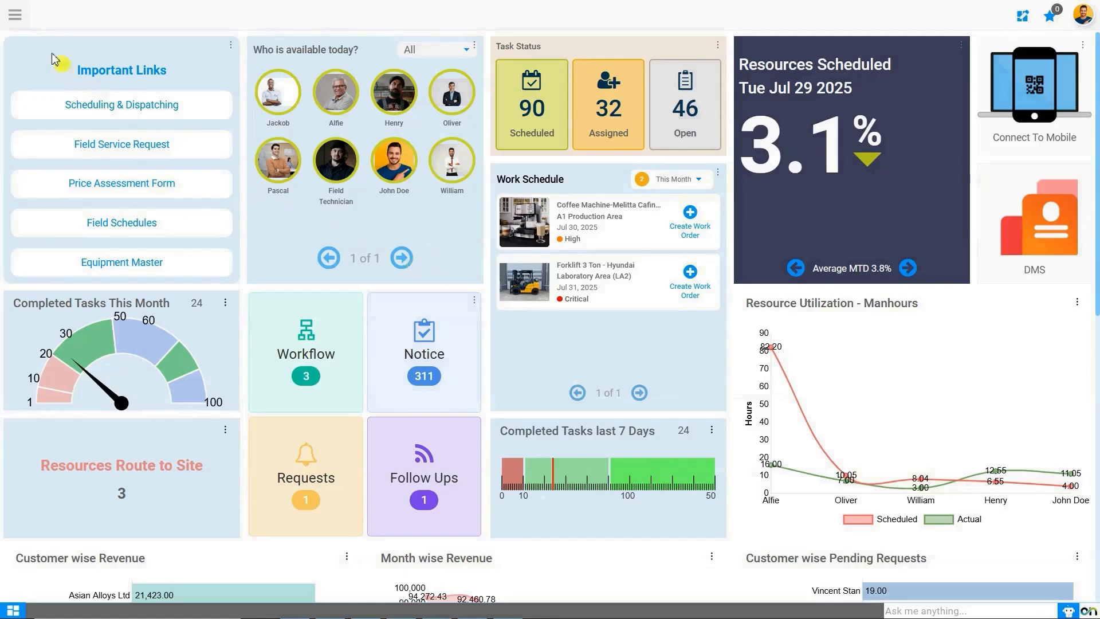
# Step: Open the Maintenance Work Schedule window from the Service Centre of the Feeld.ai module
pyautogui.click(22, 23)
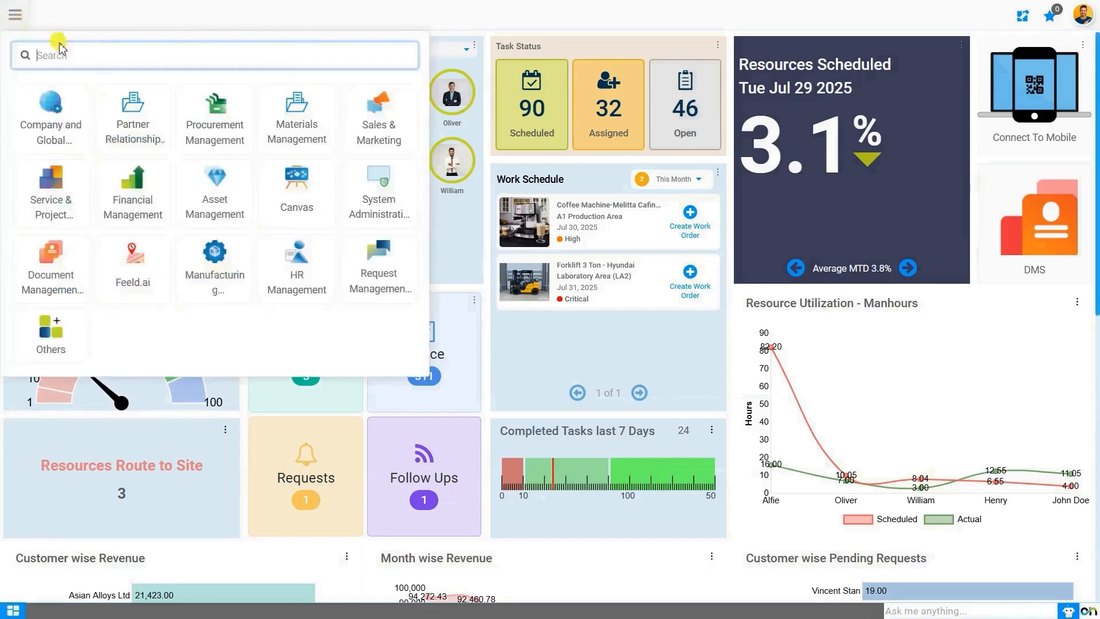
pyautogui.write('Maintenanc')
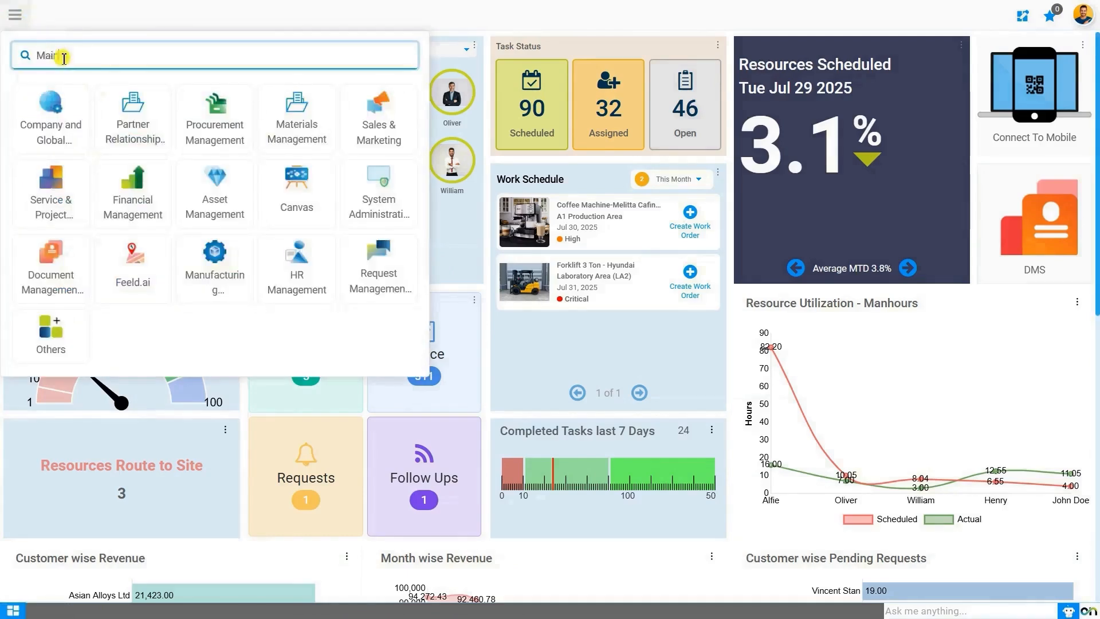
pyautogui.write('e Wo')
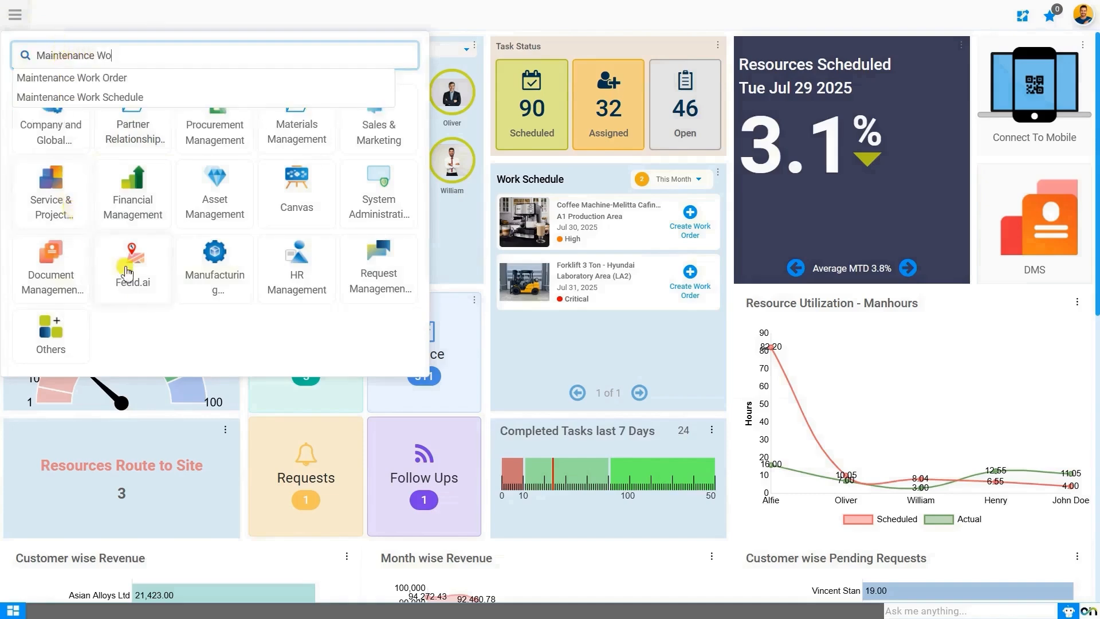
pyautogui.click(129, 273)
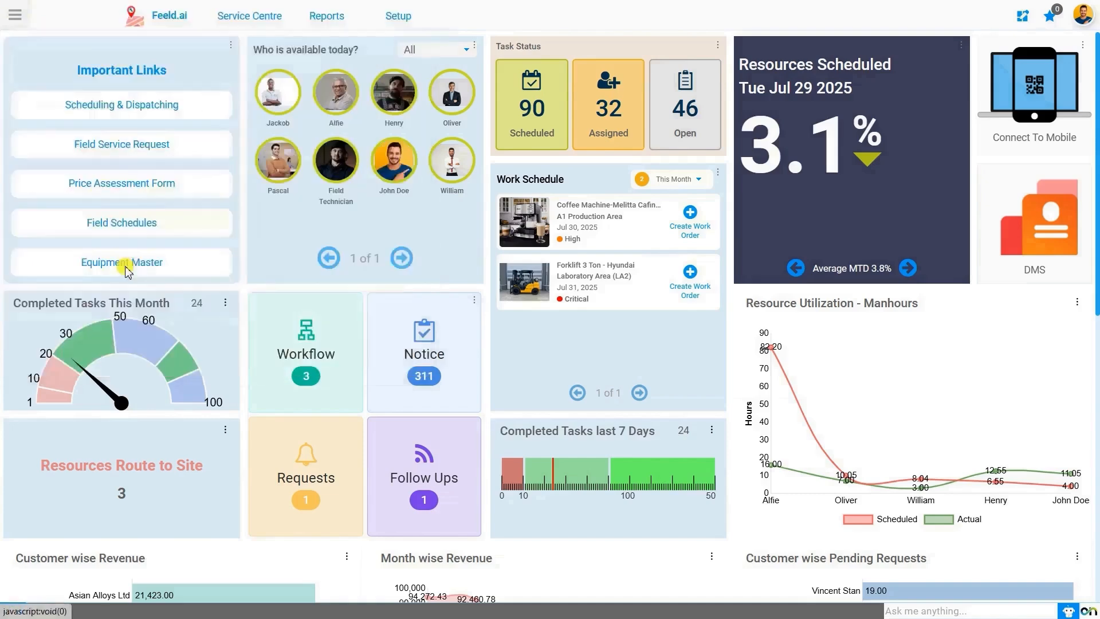
pyautogui.click(238, 20)
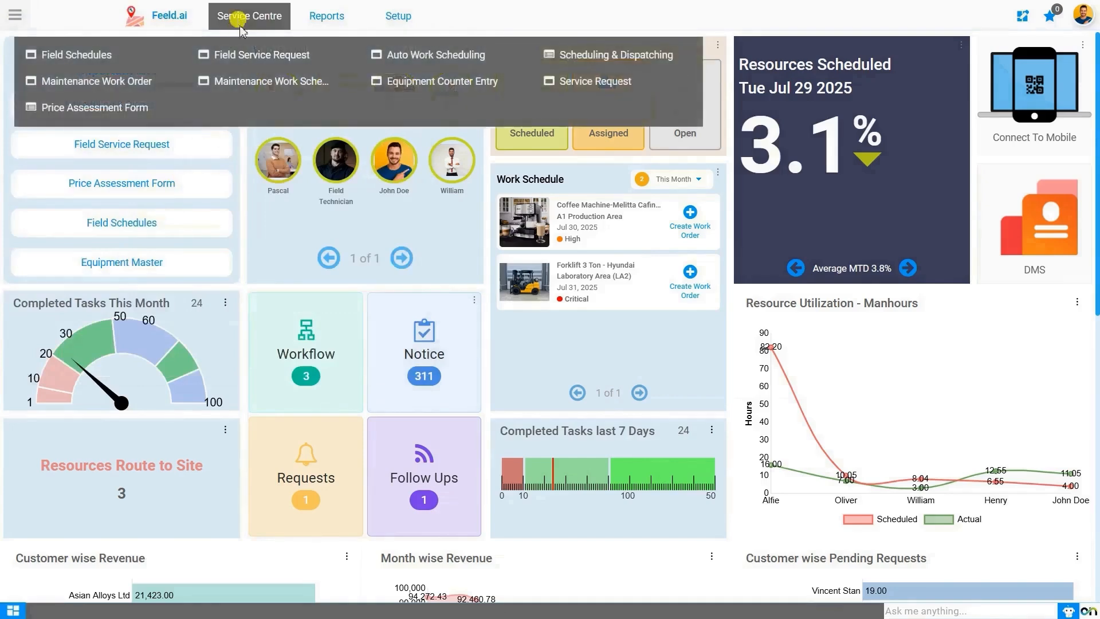
pyautogui.click(259, 86)
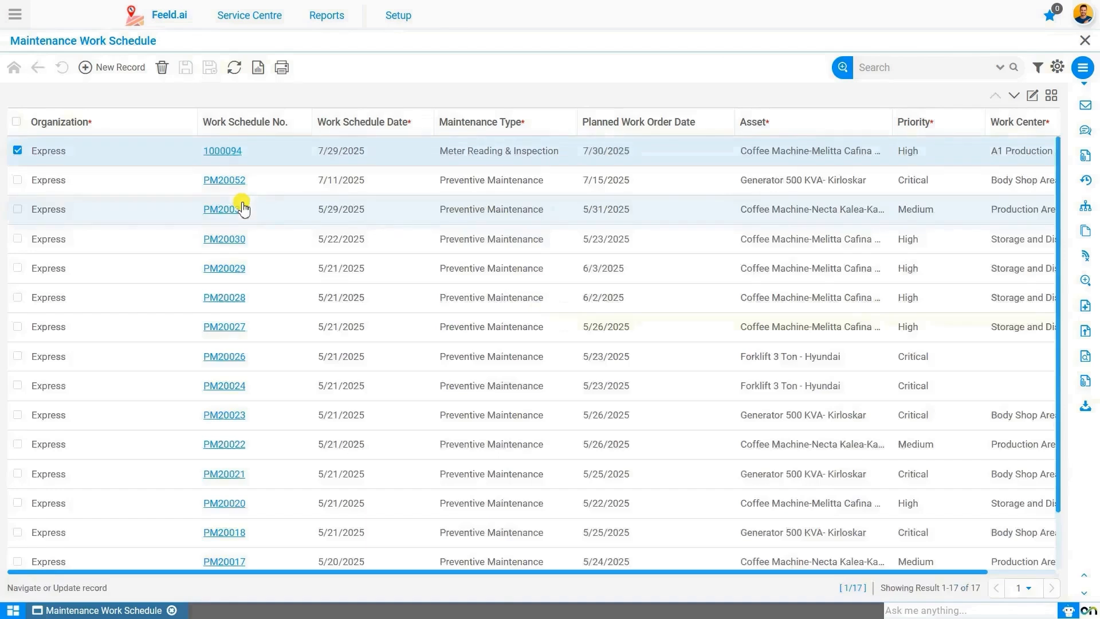
# Step: Create a new maintenance work schedule record and set its Work Schedule Date to 07/30/2025
pyautogui.click(296, 219)
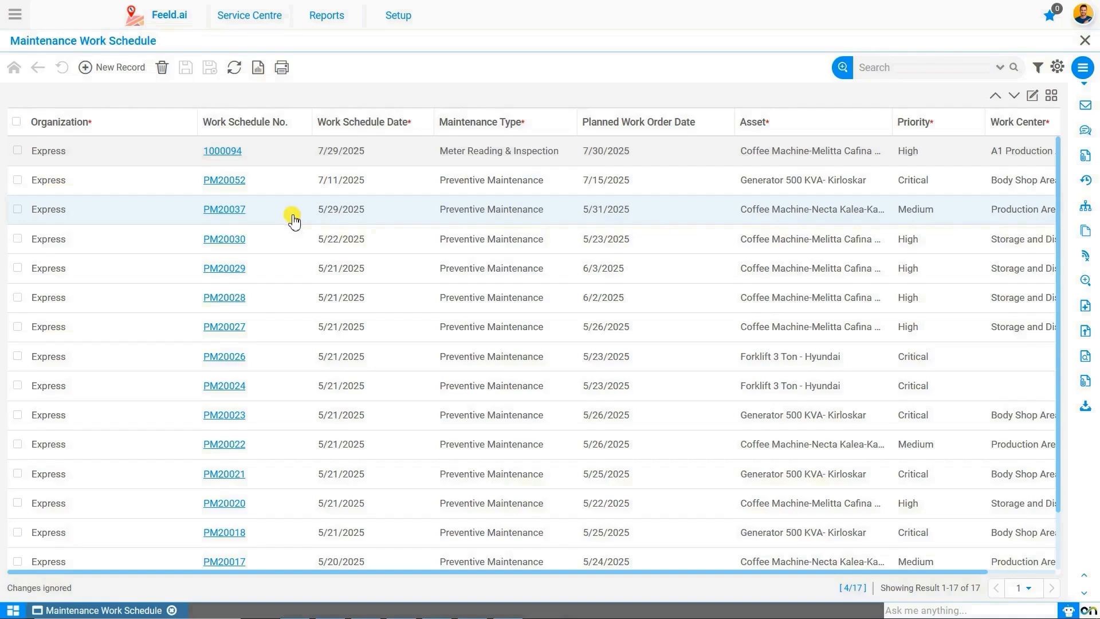
pyautogui.click(109, 68)
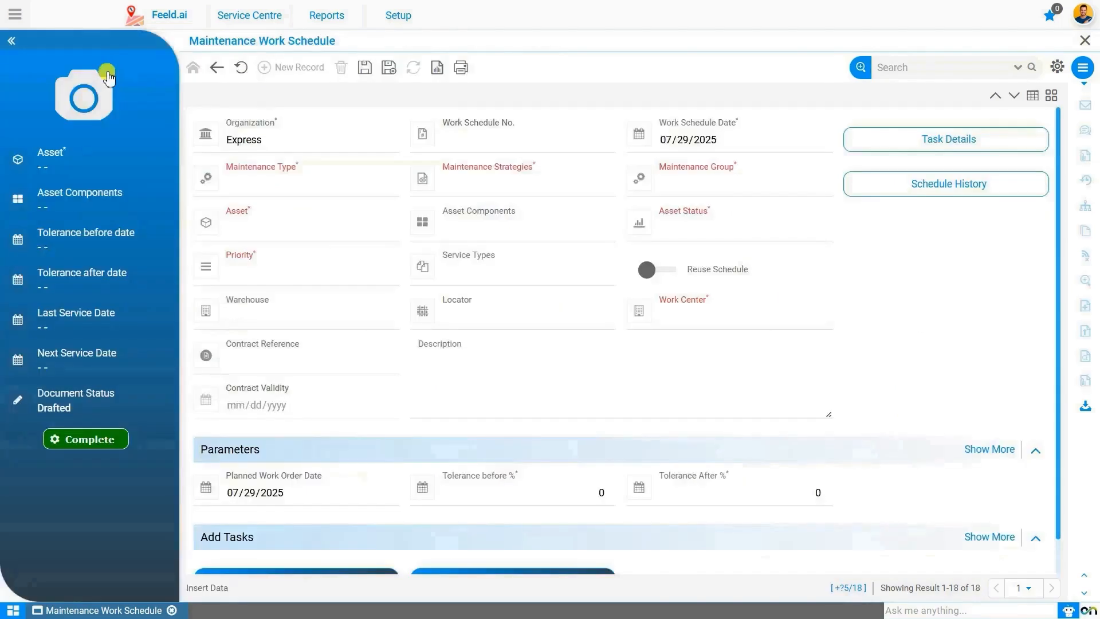
pyautogui.click(285, 143)
pyautogui.click(284, 143)
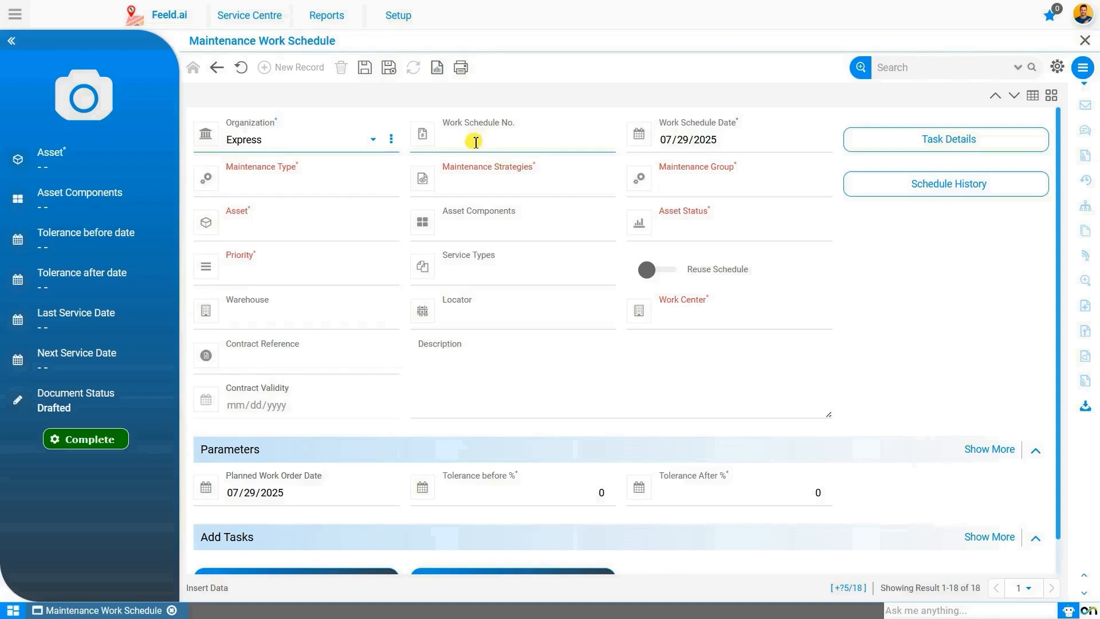
pyautogui.click(680, 142)
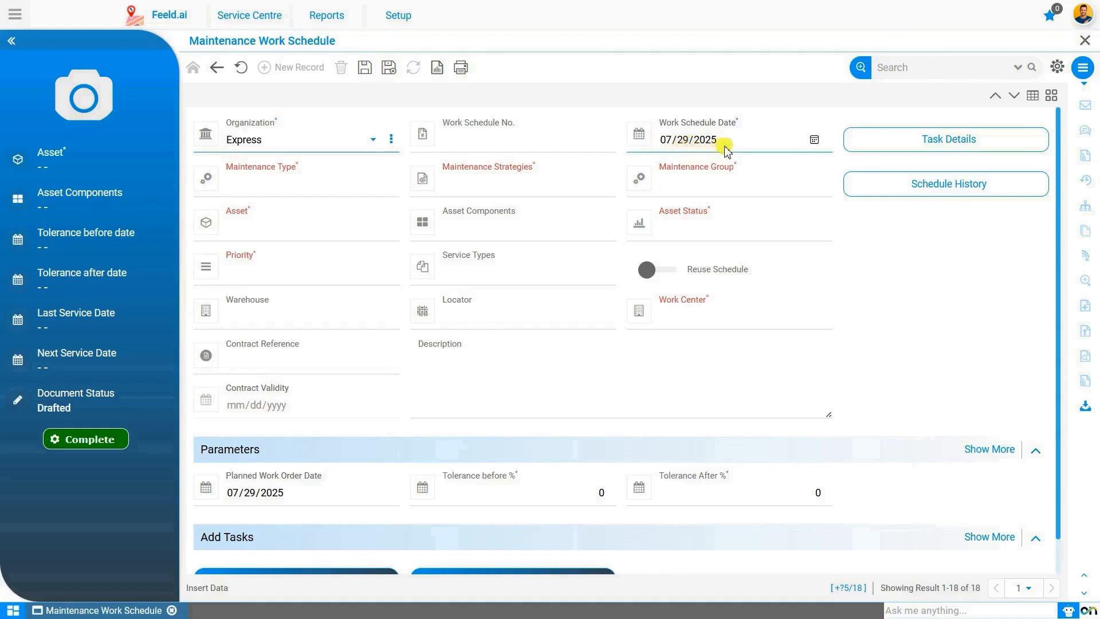
pyautogui.click(814, 140)
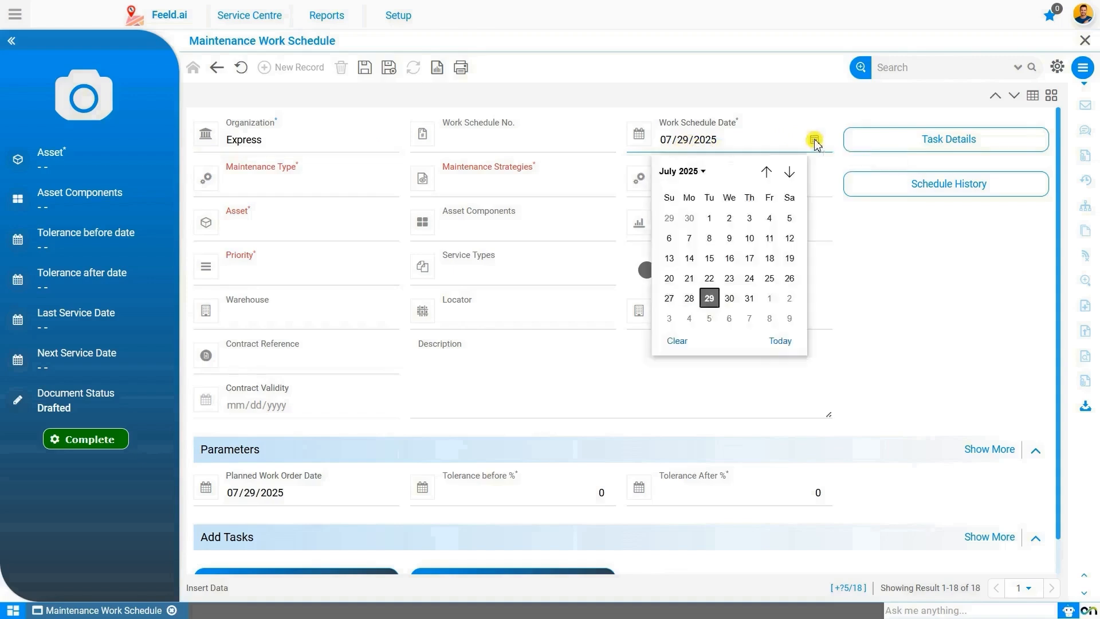
pyautogui.click(730, 299)
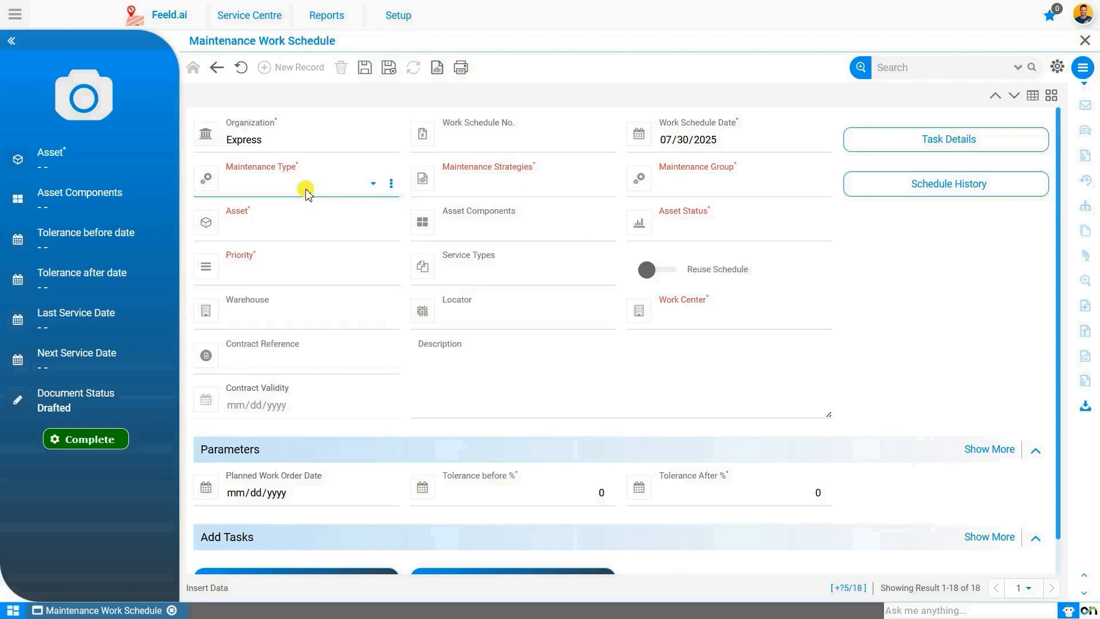
# Step: Classify the work schedule as Preventive Maintenance with the Every Month maintenance strategy and the Preventive Group maintenance group
pyautogui.click(308, 194)
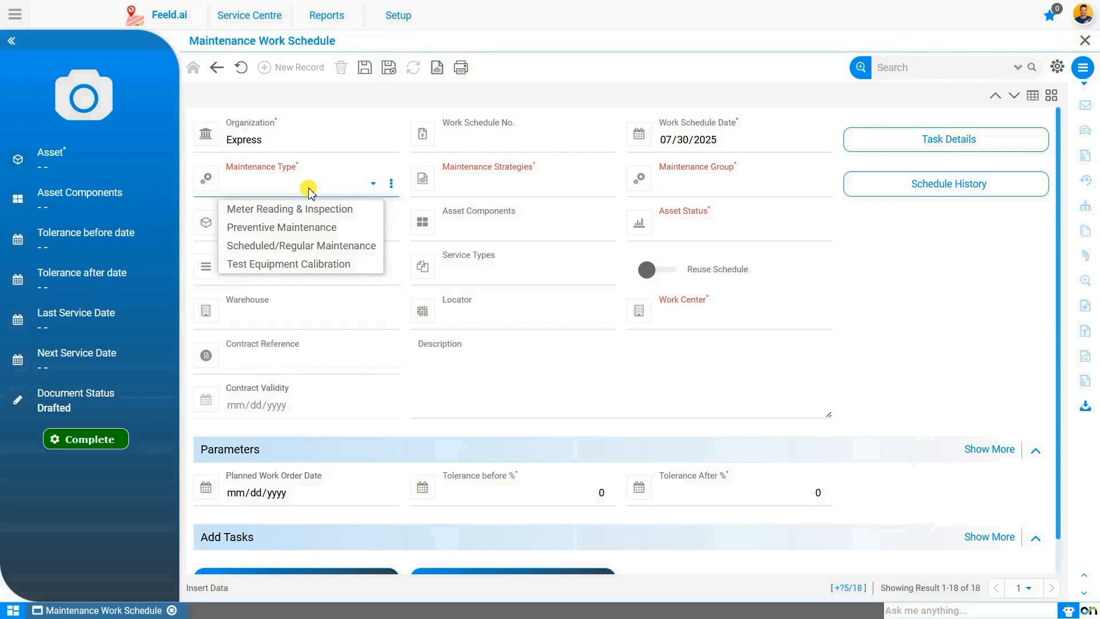
pyautogui.click(258, 228)
pyautogui.click(459, 185)
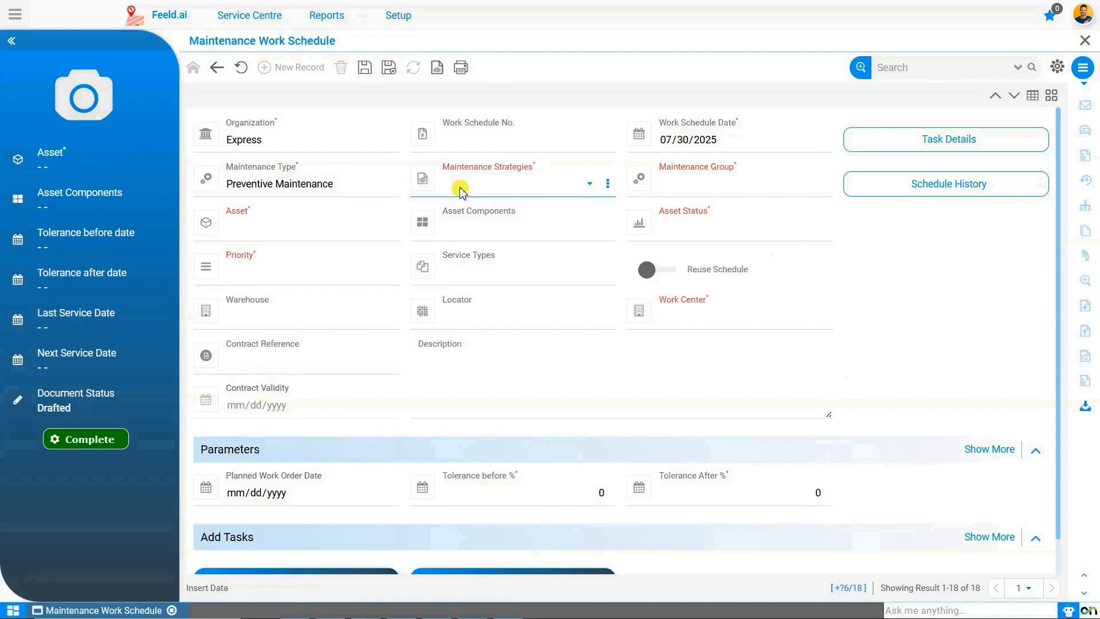
pyautogui.click(460, 187)
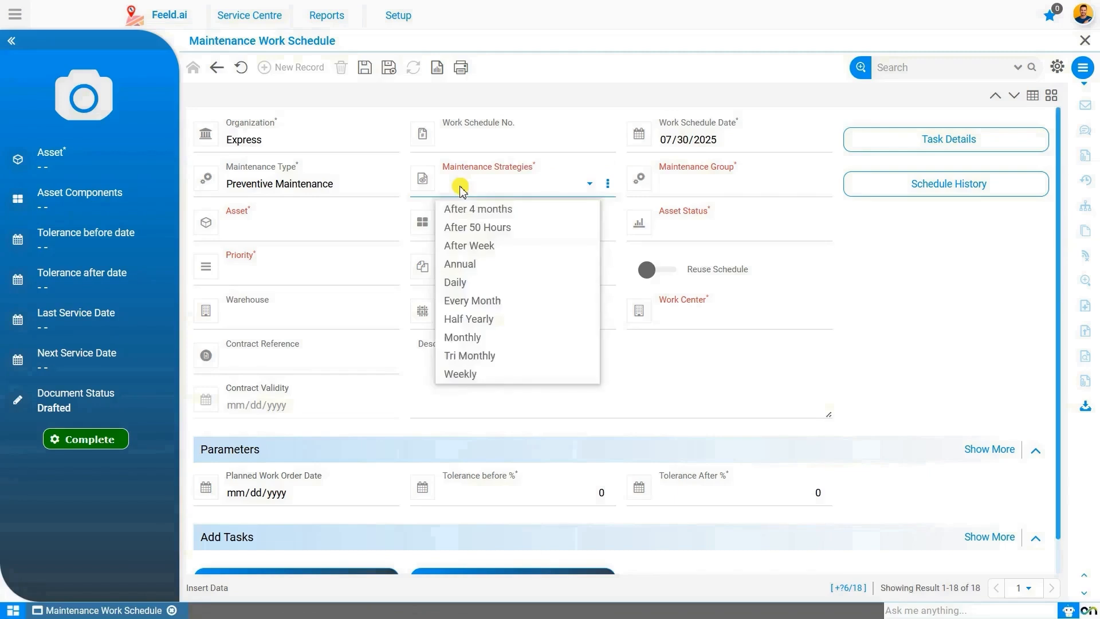
pyautogui.click(465, 301)
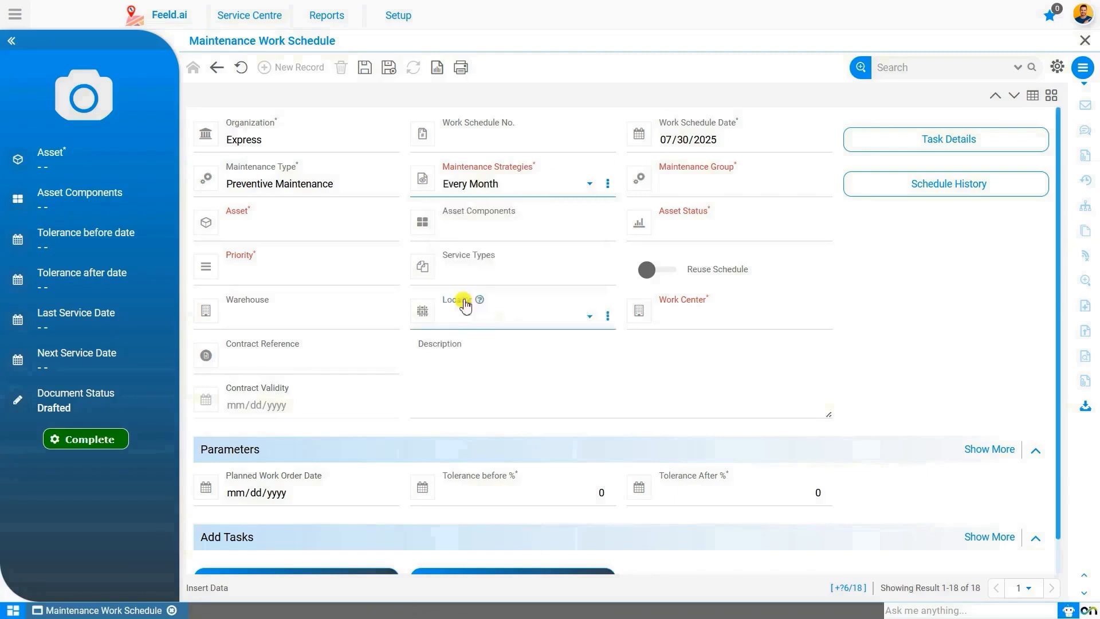
pyautogui.click(685, 193)
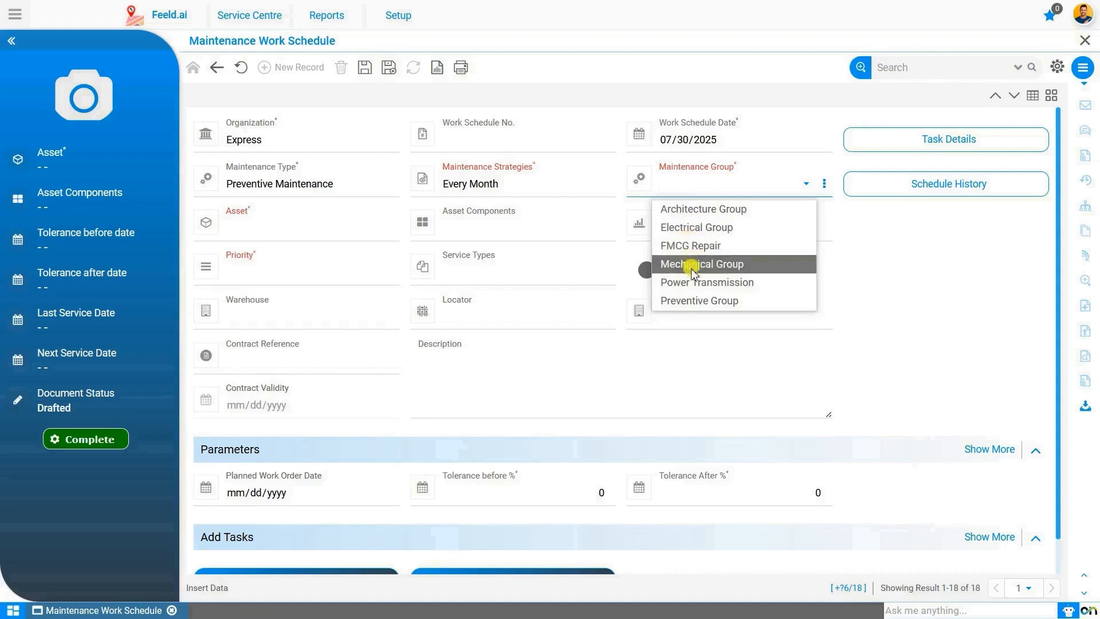
pyautogui.click(695, 300)
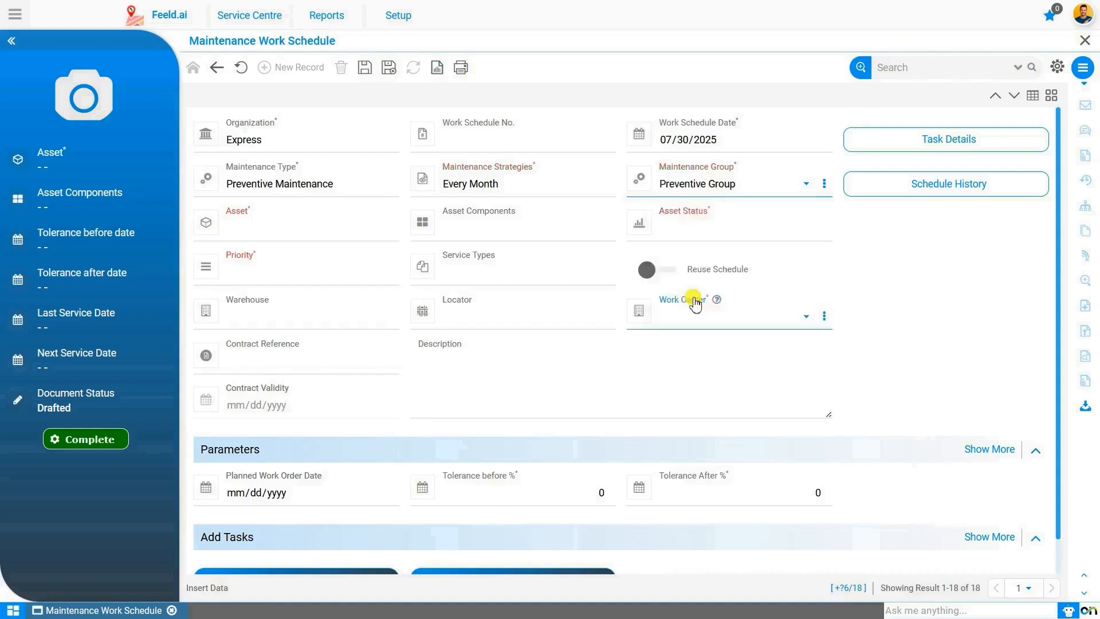
# Step: Search the assets by the name Compressor and assign Centerifugal Compressor 6000 CFM_Ingersoll Roll as the schedule's asset
pyautogui.click(278, 229)
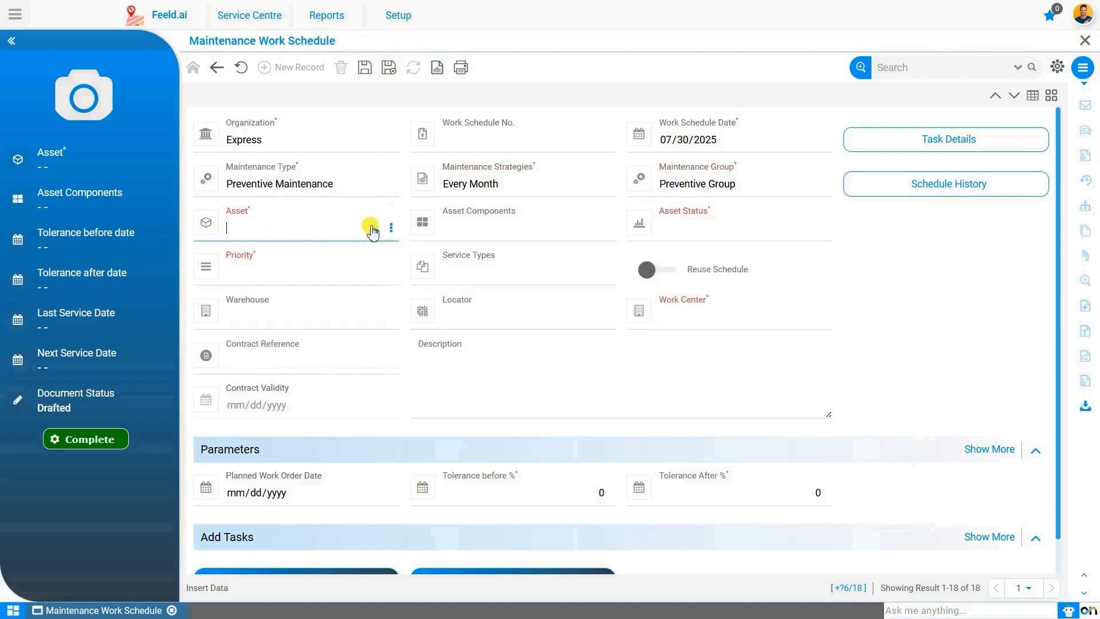
pyautogui.click(373, 232)
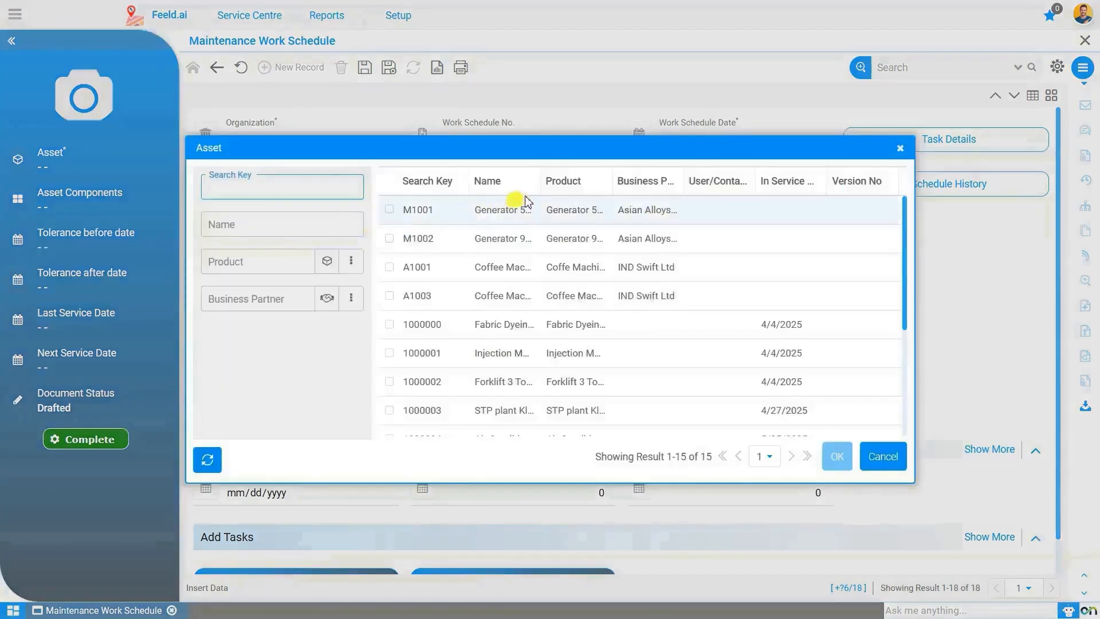
pyautogui.moveTo(540, 182); pyautogui.dragTo(695, 181)
pyautogui.click(247, 224)
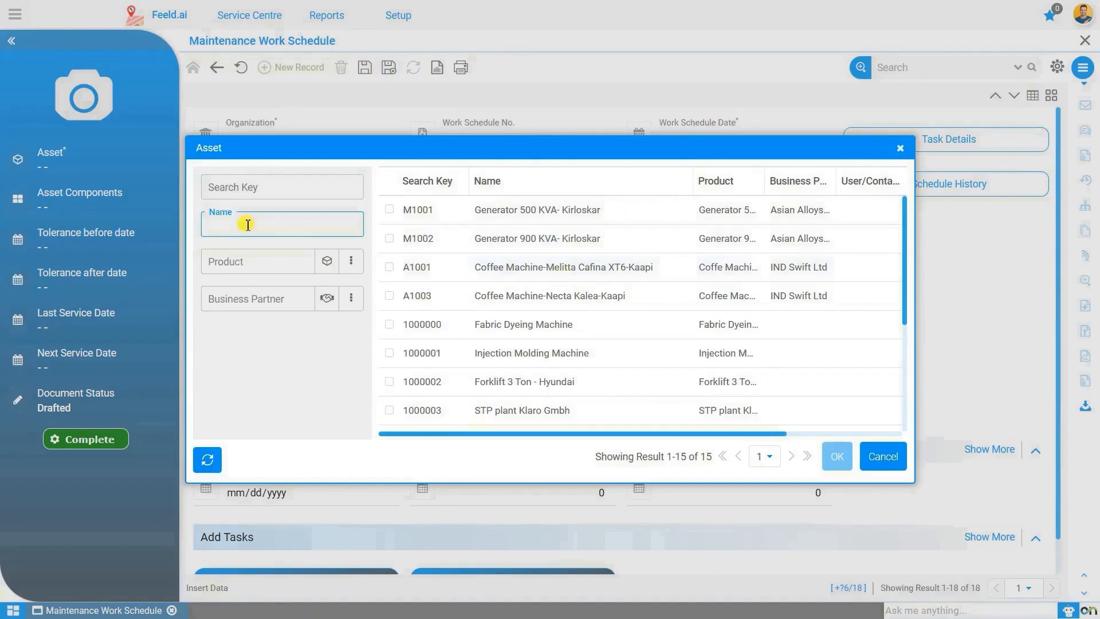
pyautogui.write('Compressor')
pyautogui.press('Return')
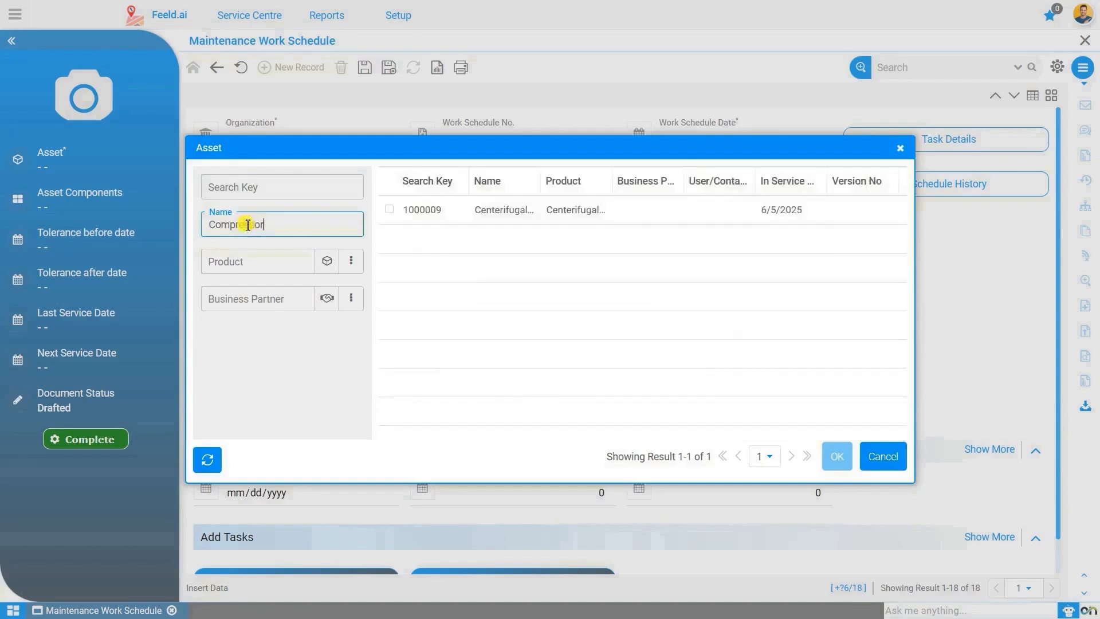
pyautogui.click(506, 221)
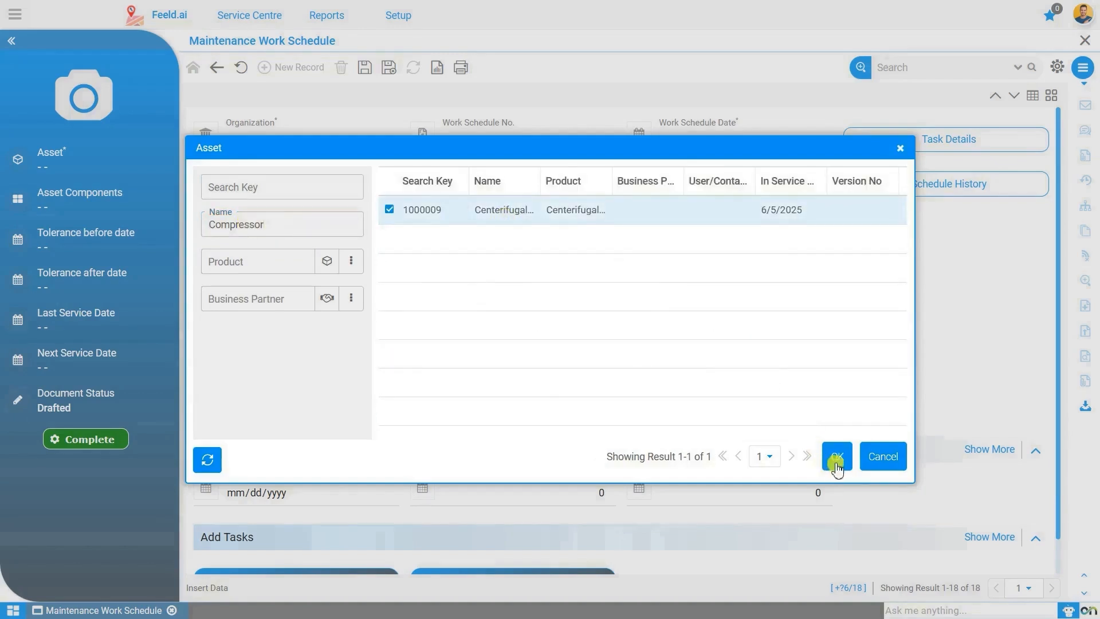
pyautogui.click(837, 458)
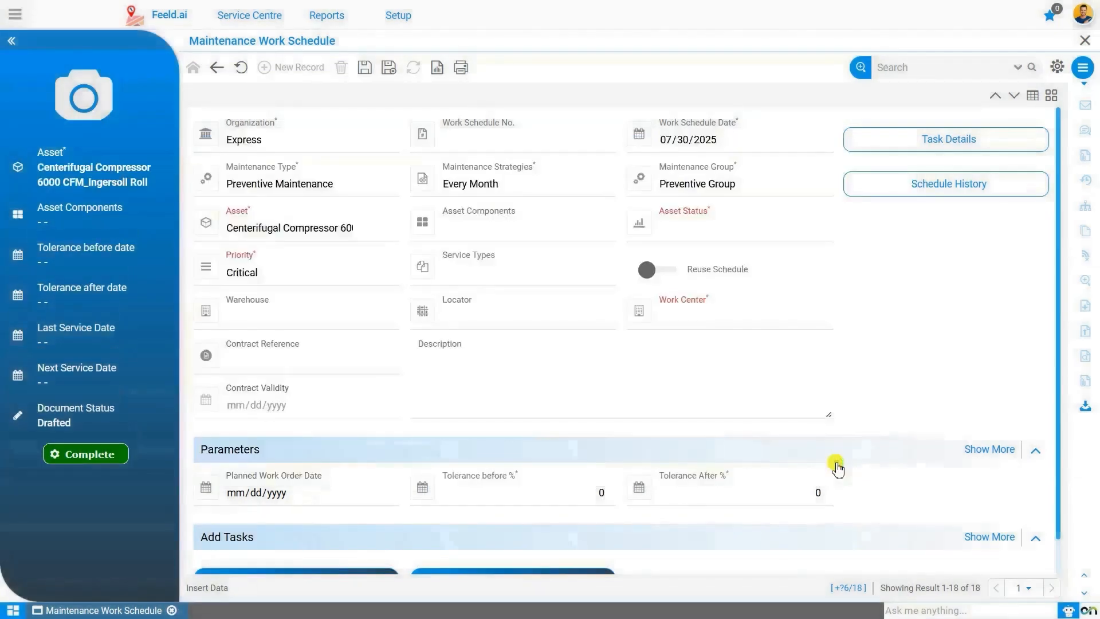
# Step: Set the schedule's Asset Status to Non-Operational
pyautogui.click(702, 229)
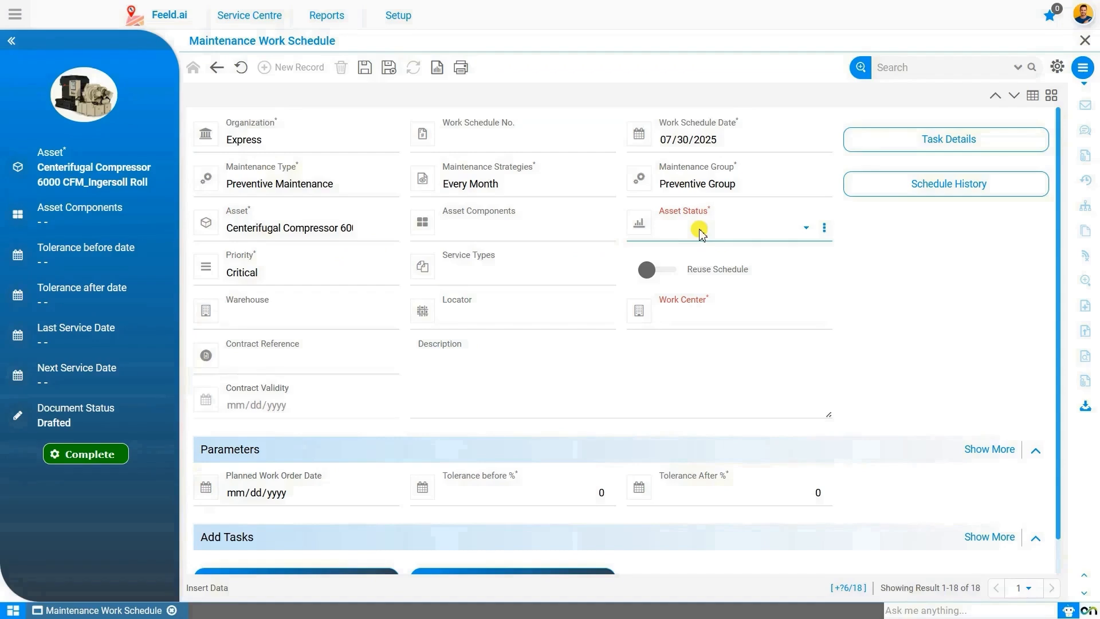
pyautogui.click(701, 232)
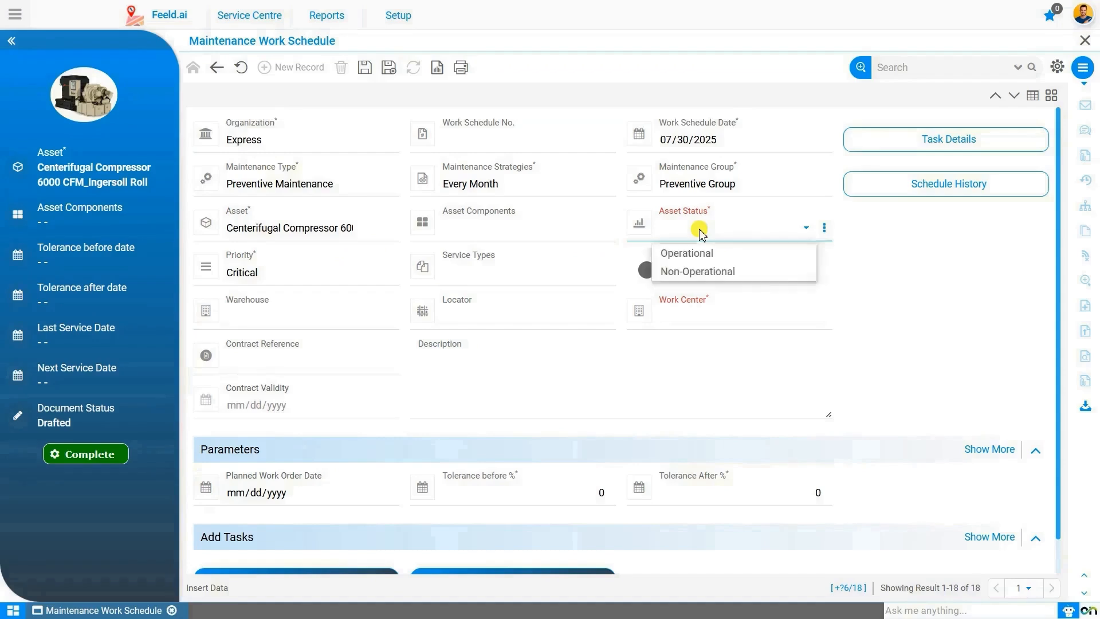
pyautogui.click(703, 273)
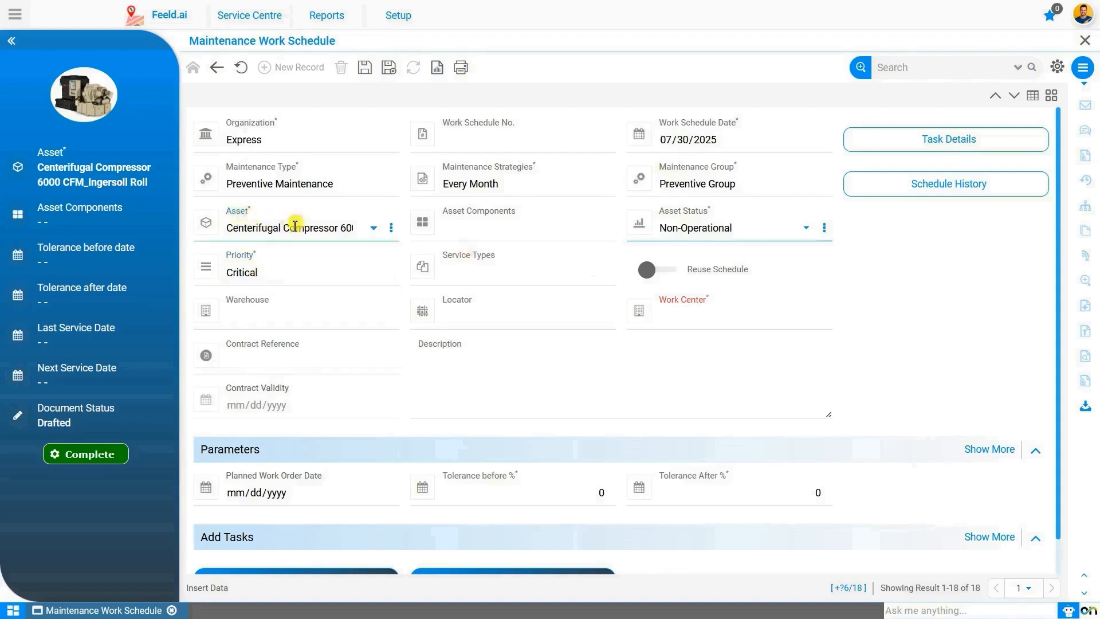
# Step: Keep the Priority at Critical and set the Service Types field to 1000008_Mechanical Maintenance Services
pyautogui.click(263, 279)
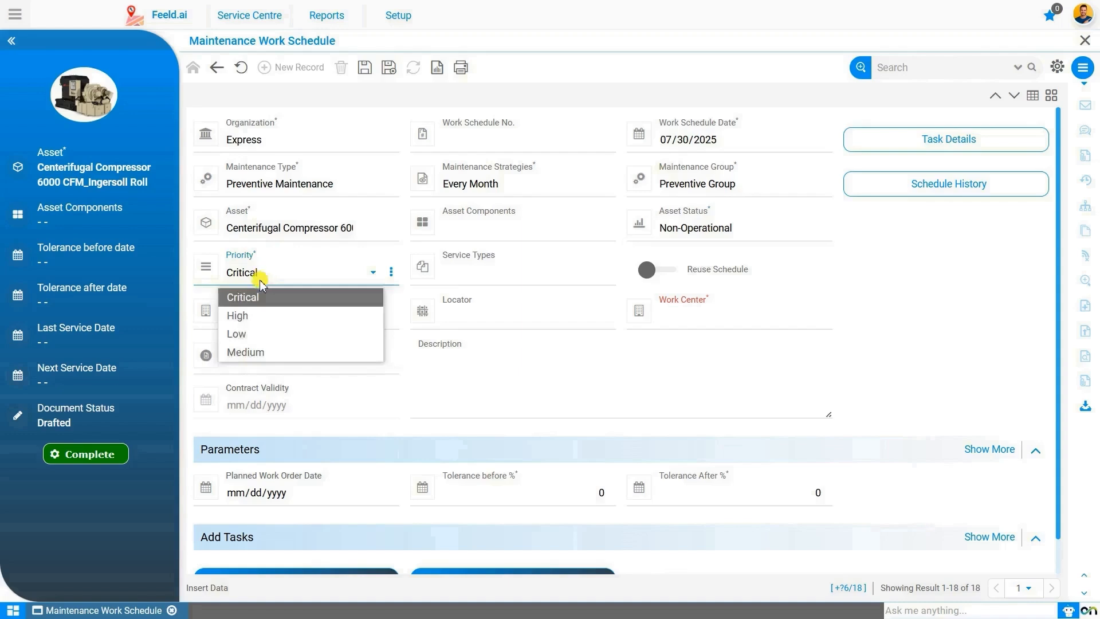
pyautogui.click(260, 281)
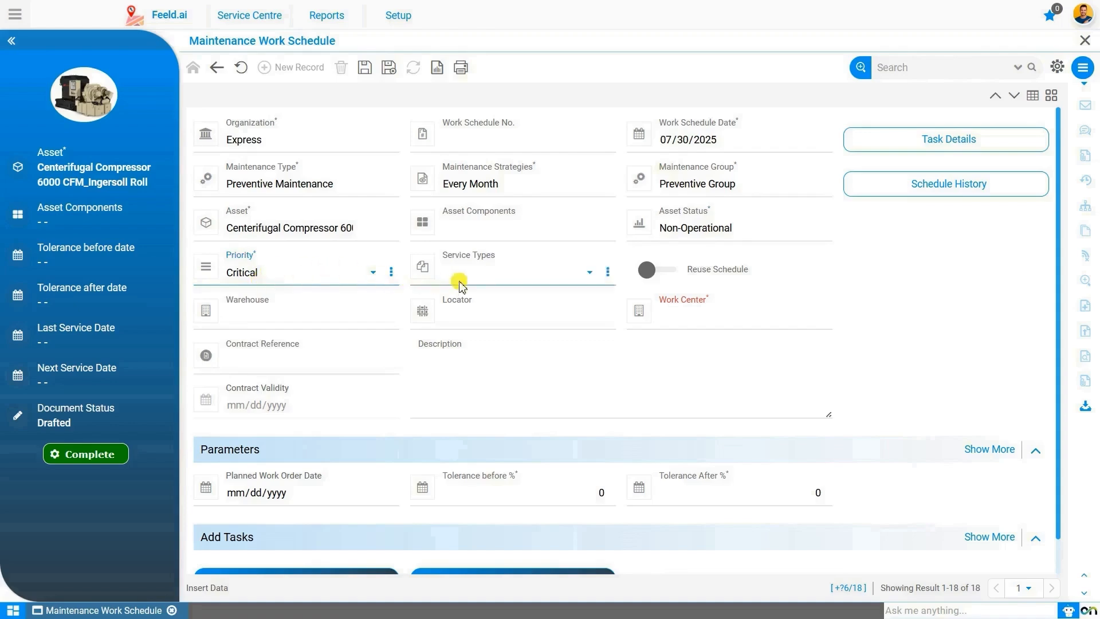
pyautogui.click(482, 282)
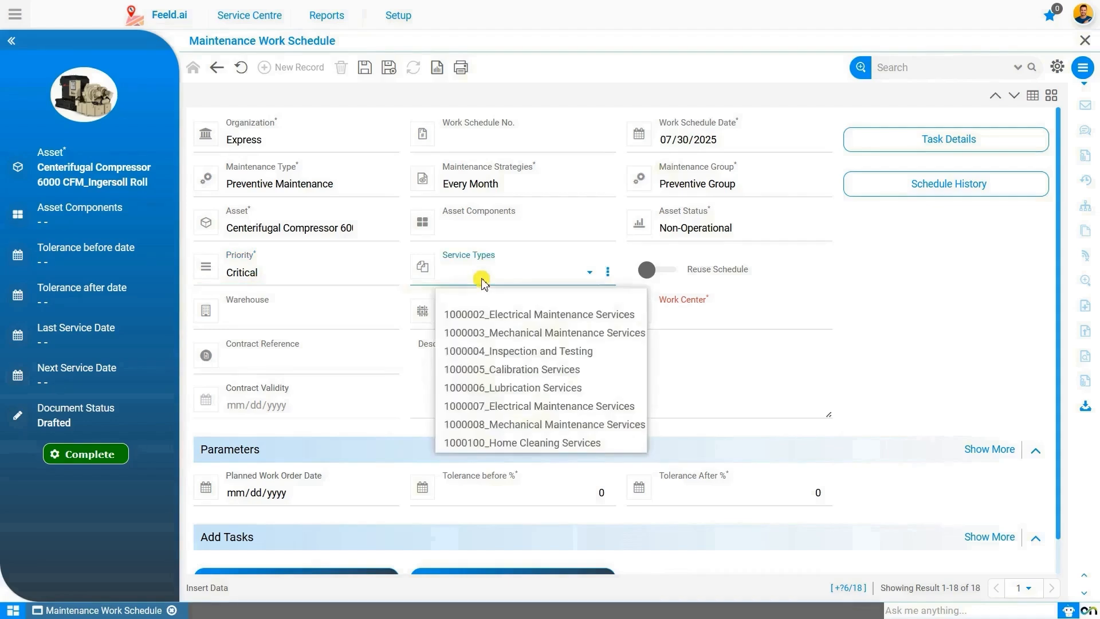
pyautogui.click(556, 427)
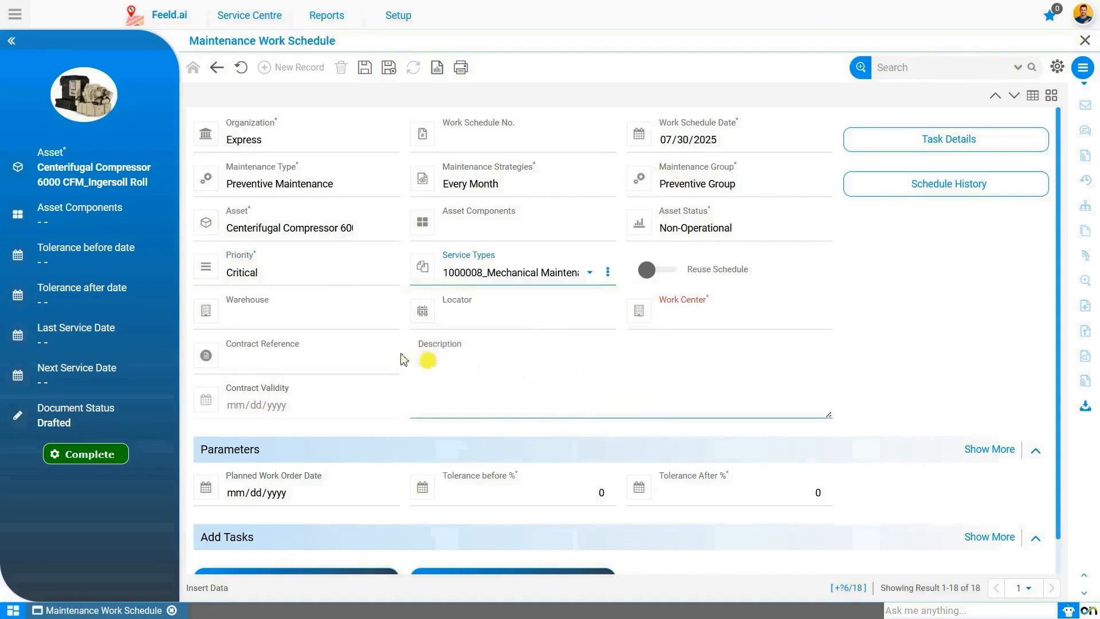
# Step: Set the Warehouse to Alfie Warehouse and the Locator to Alfie Warehouse_1000004_P1*R2*Q3
pyautogui.click(335, 323)
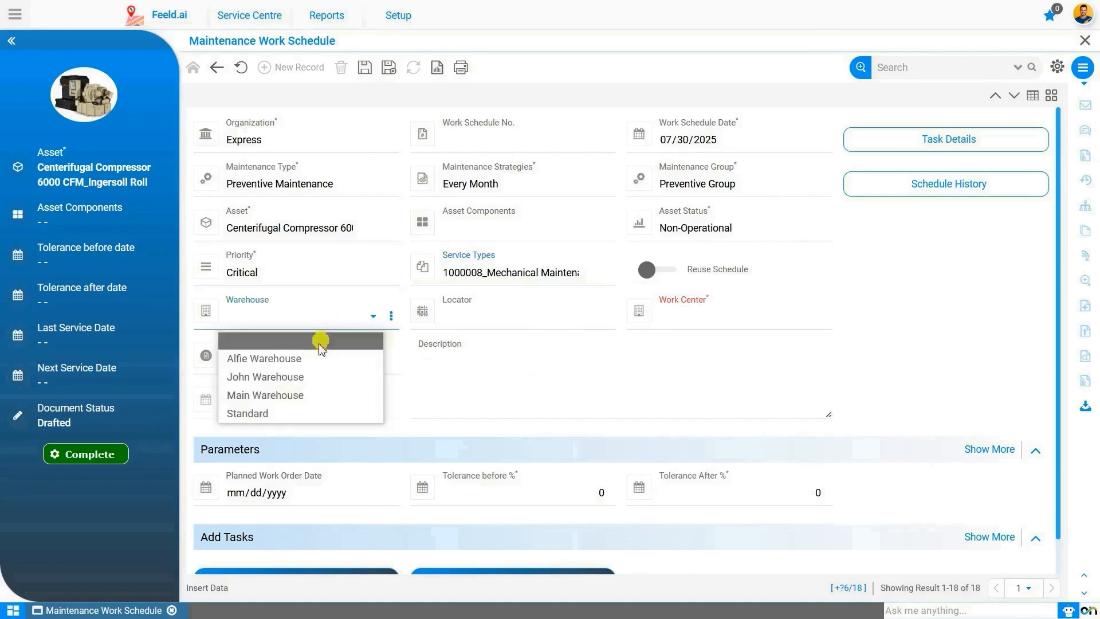
pyautogui.click(301, 363)
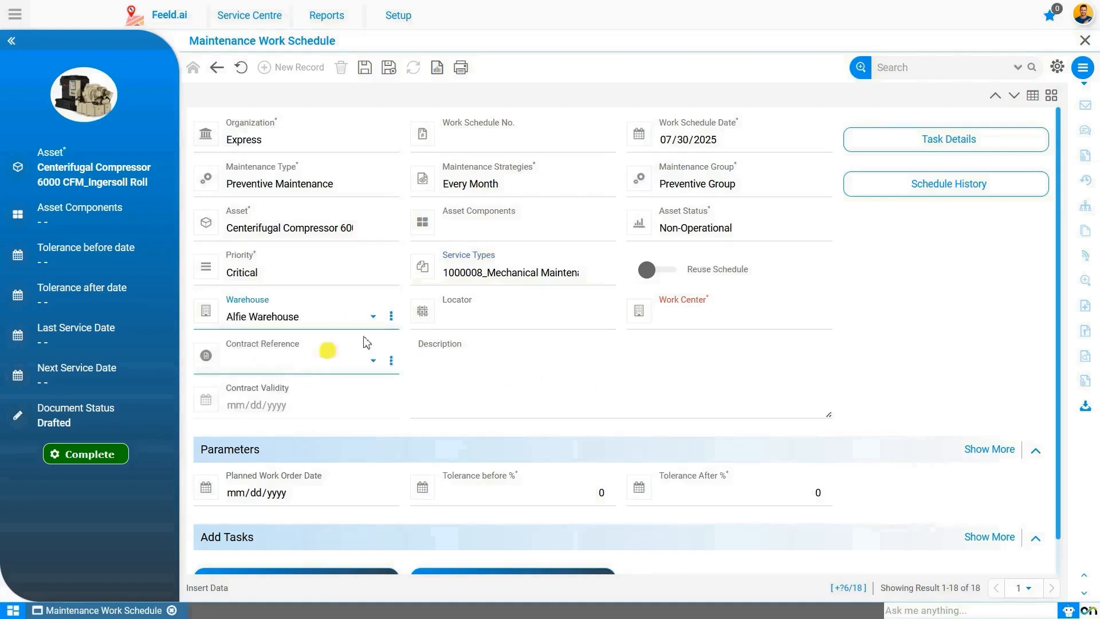
pyautogui.click(496, 327)
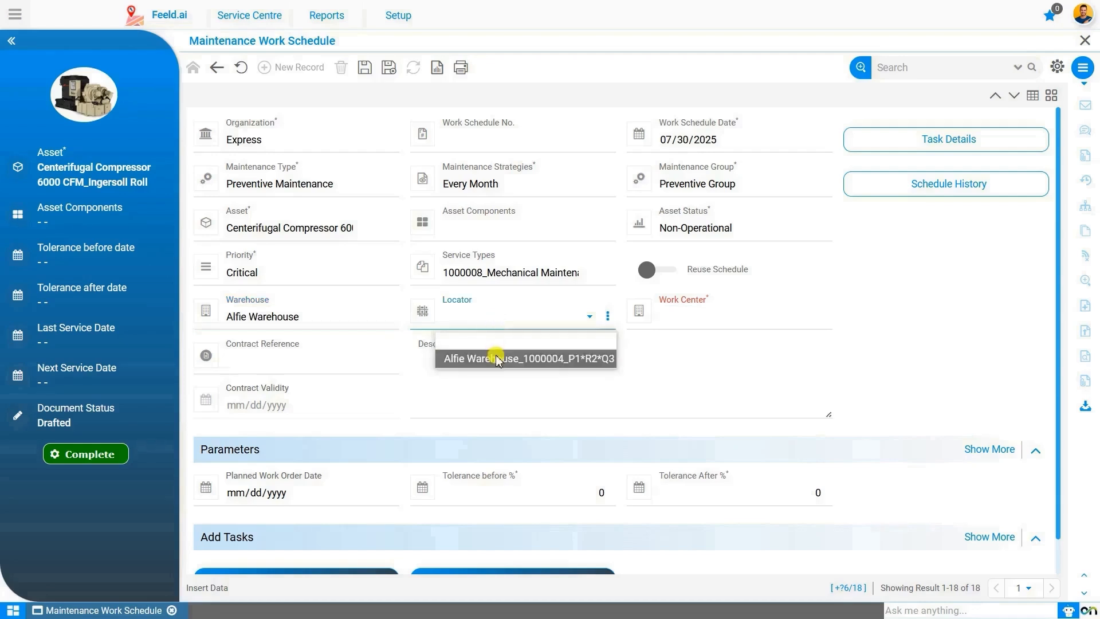
pyautogui.click(494, 356)
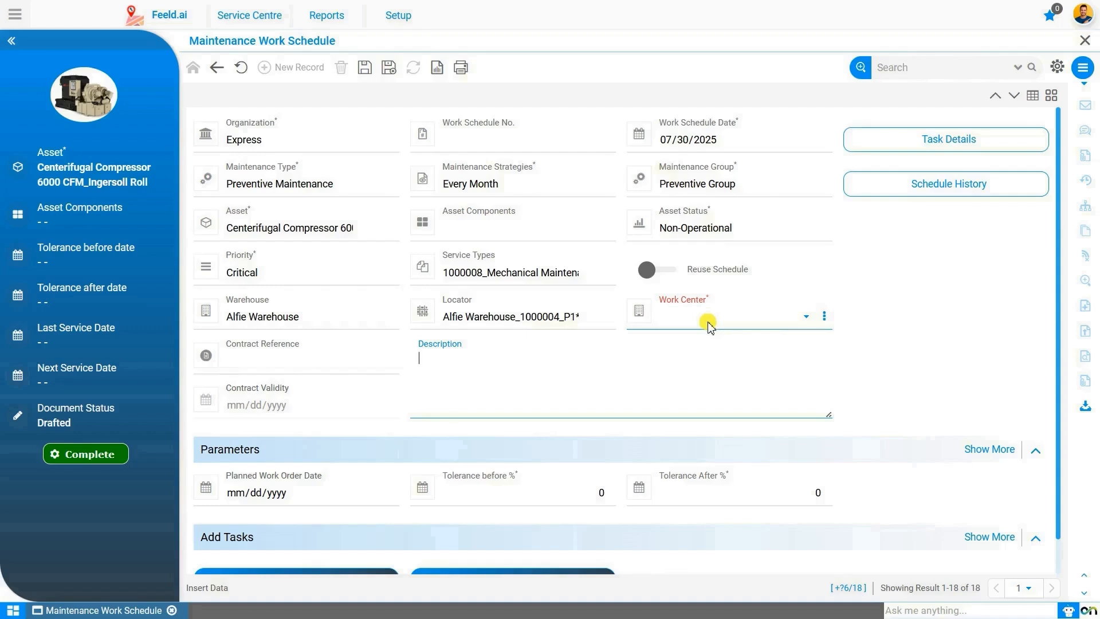
# Step: Set the Work Center to A1 Production Area, leaving the Description and Contract Reference empty
pyautogui.click(709, 326)
pyautogui.click(708, 341)
pyautogui.click(437, 374)
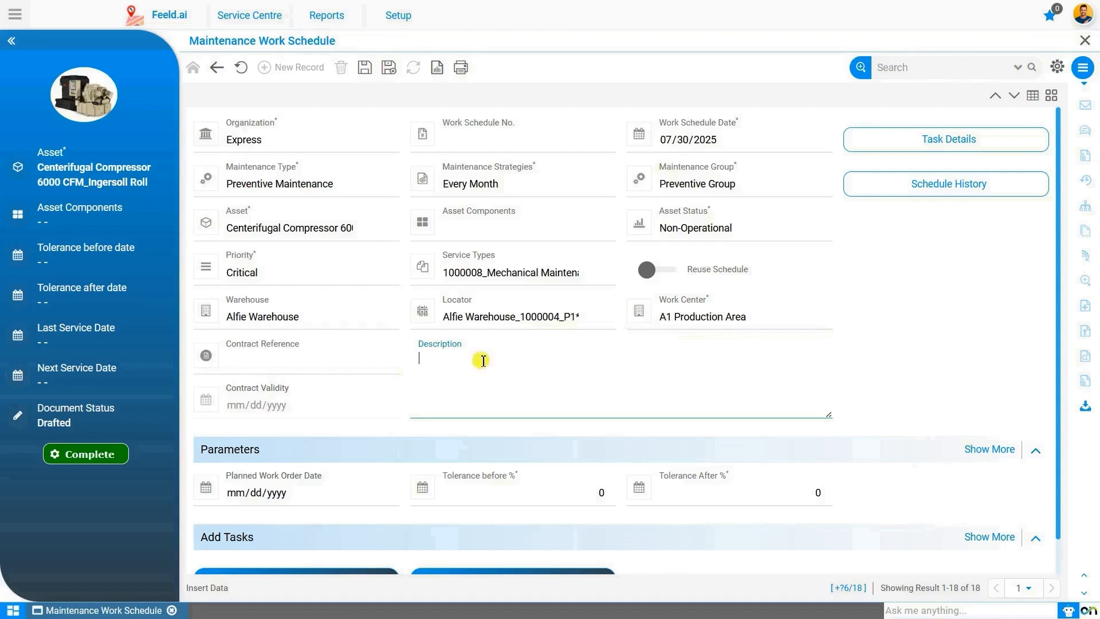
pyautogui.click(317, 356)
# Step: Set the Planned Work Order Date in the schedule's parameters to 07/30/2025
pyautogui.scroll(-1, 456, 398)
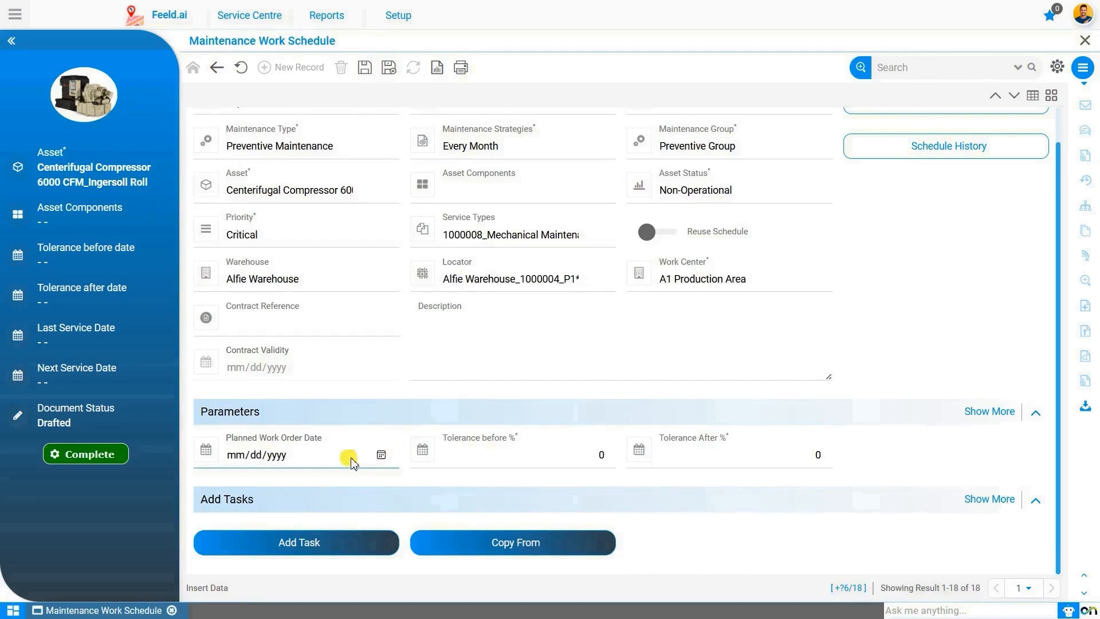
pyautogui.click(381, 455)
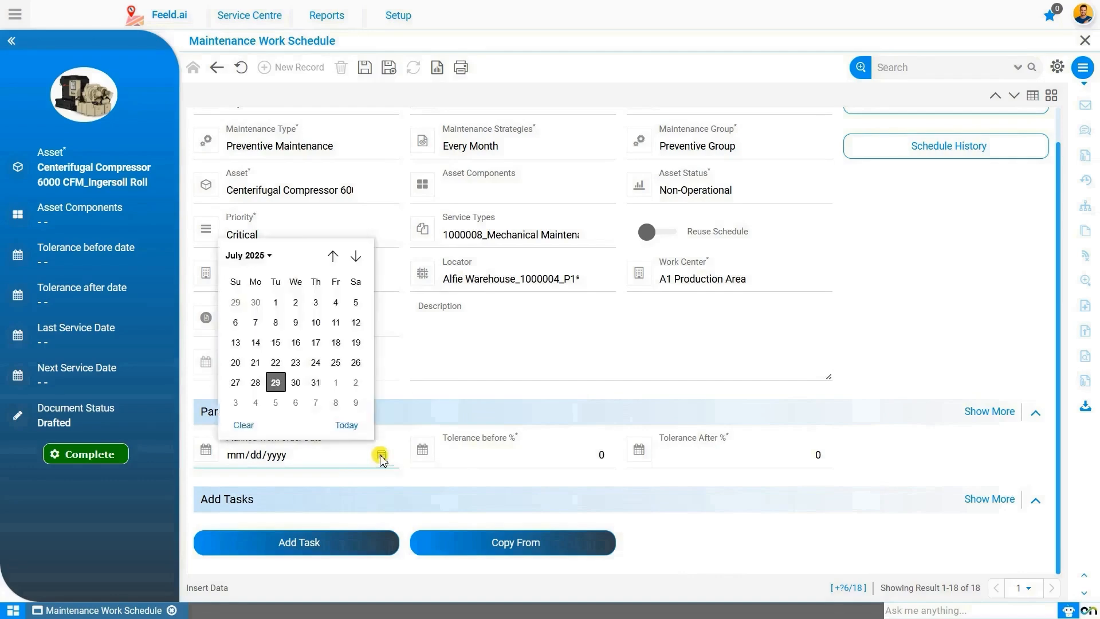
pyautogui.click(294, 383)
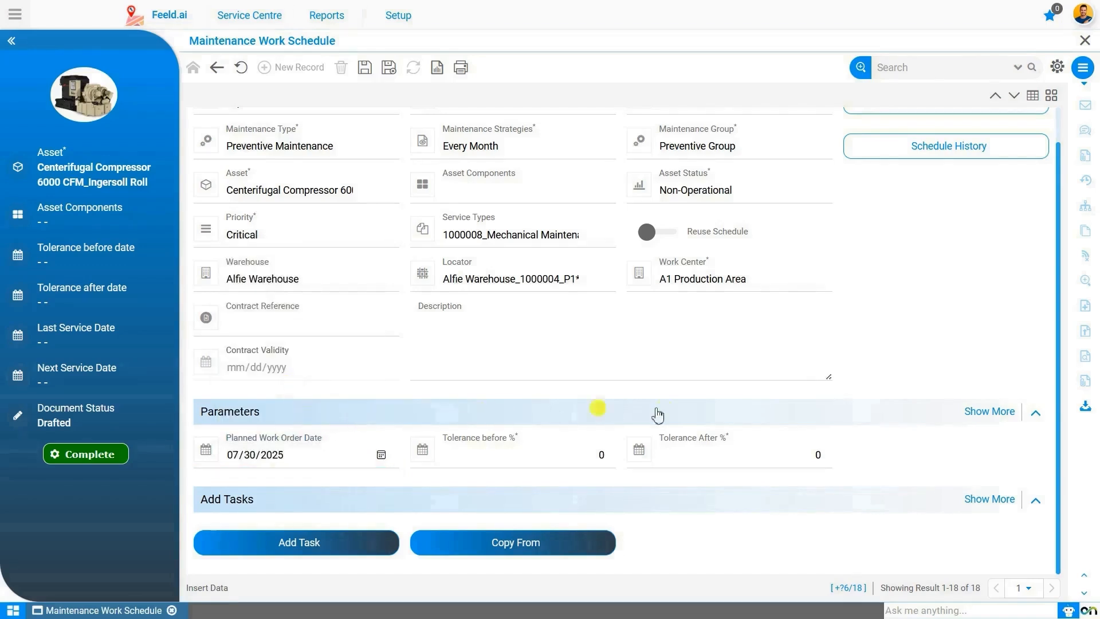
# Step: Set the schedule's Tolerance before % to 10 and its Tolerance After % to 12
pyautogui.click(532, 453)
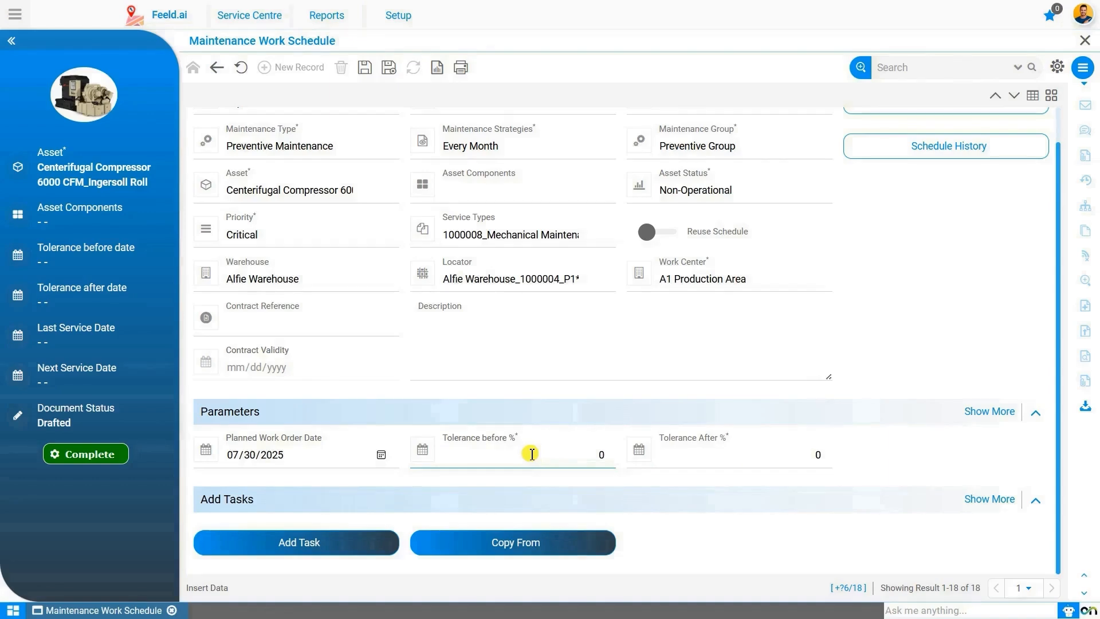
pyautogui.click(553, 455)
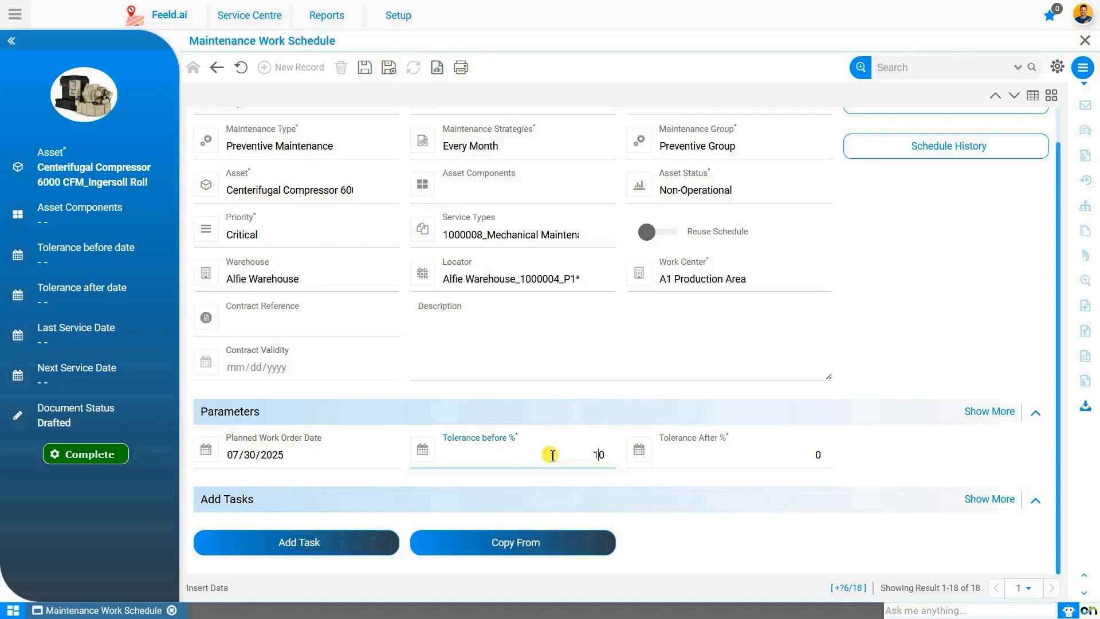
pyautogui.write('1')
pyautogui.click(808, 461)
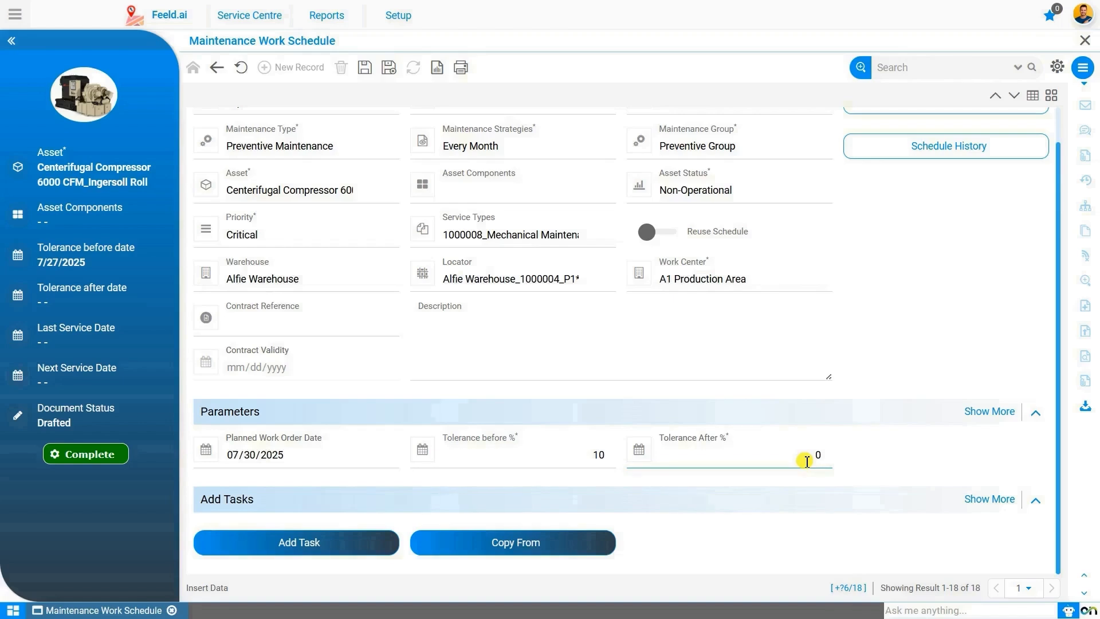
pyautogui.doubleClick(807, 462)
pyautogui.write('12')
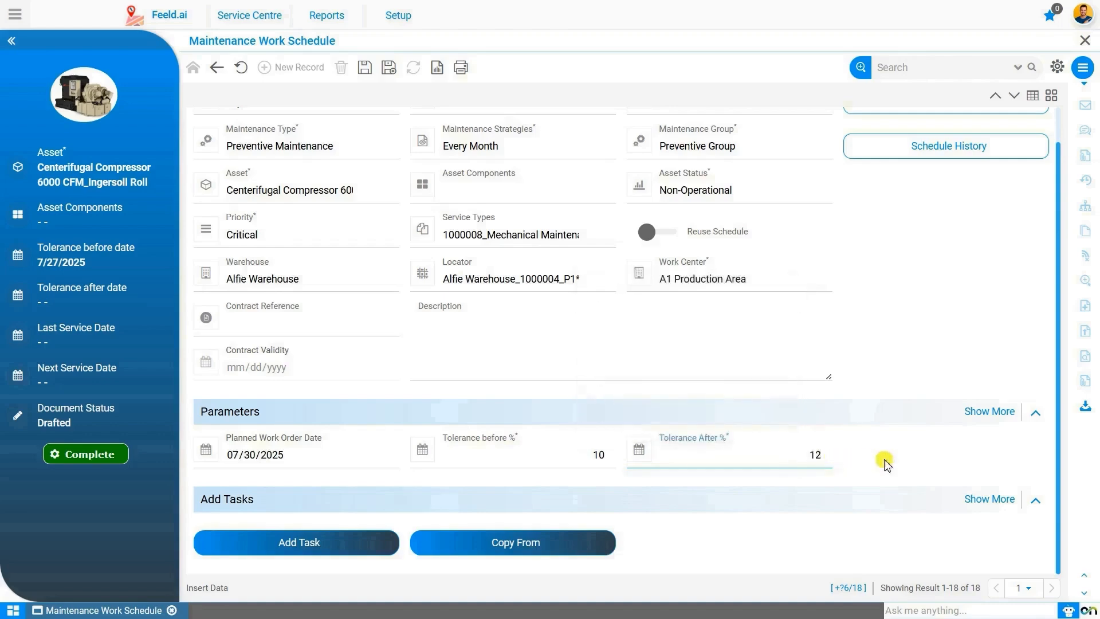
# Step: Save the maintenance work schedule and reopen it from the list of schedules at its task options
pyautogui.click(365, 67)
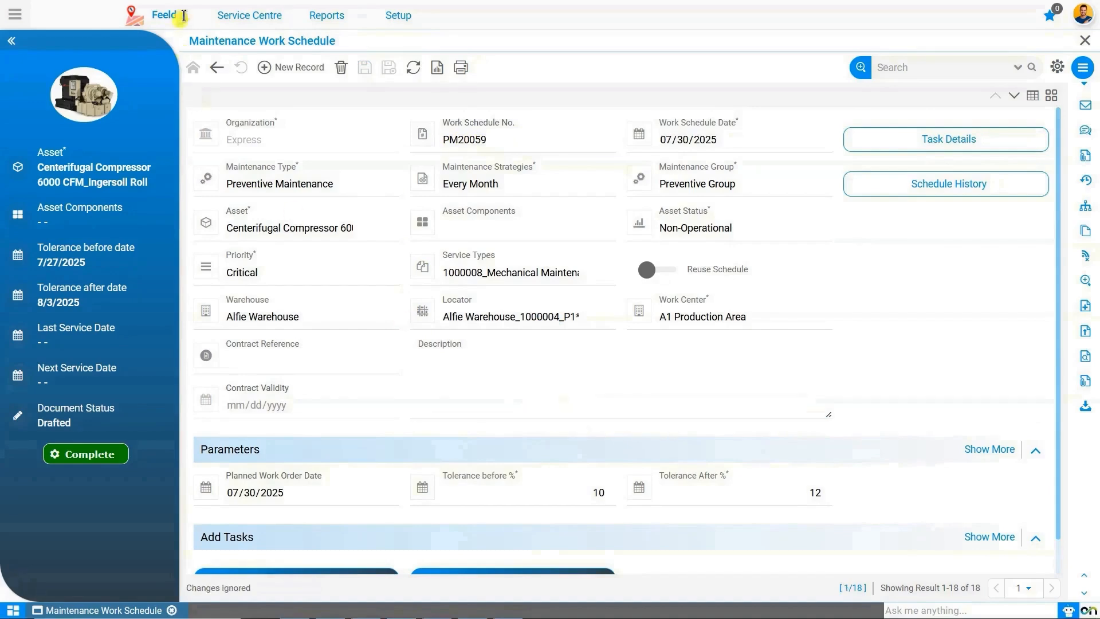
pyautogui.click(216, 69)
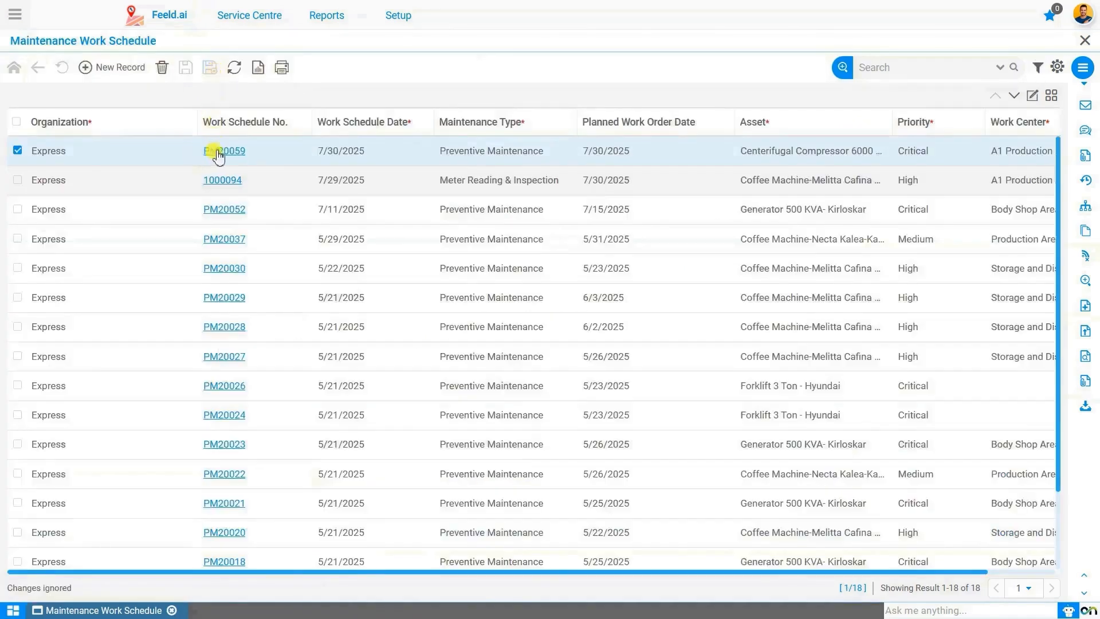
pyautogui.doubleClick(532, 155)
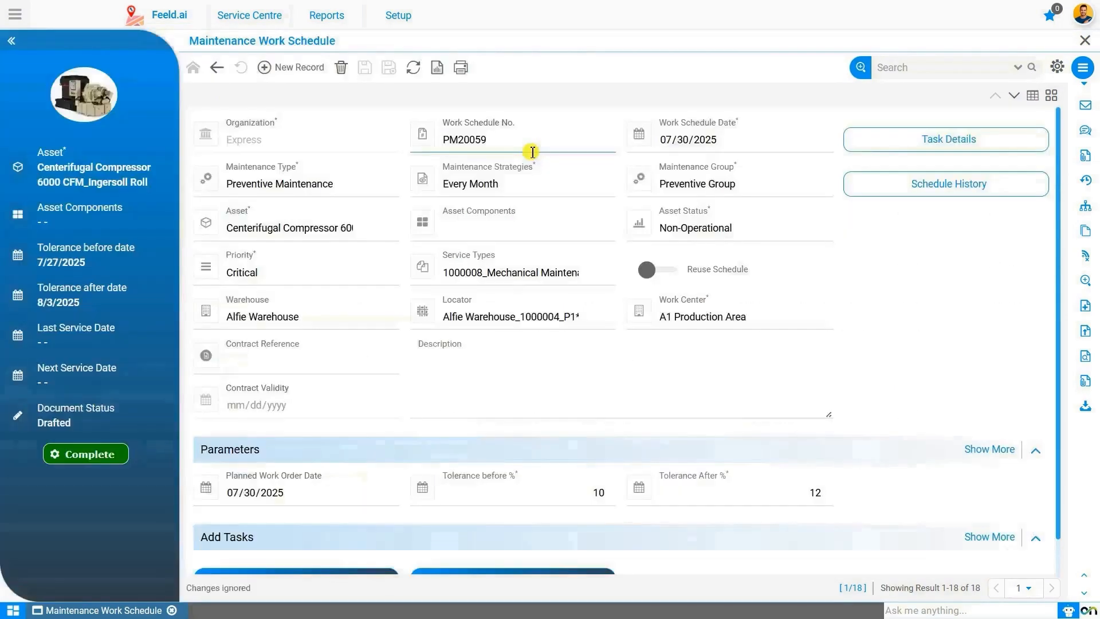
pyautogui.scroll(-1, 474, 408)
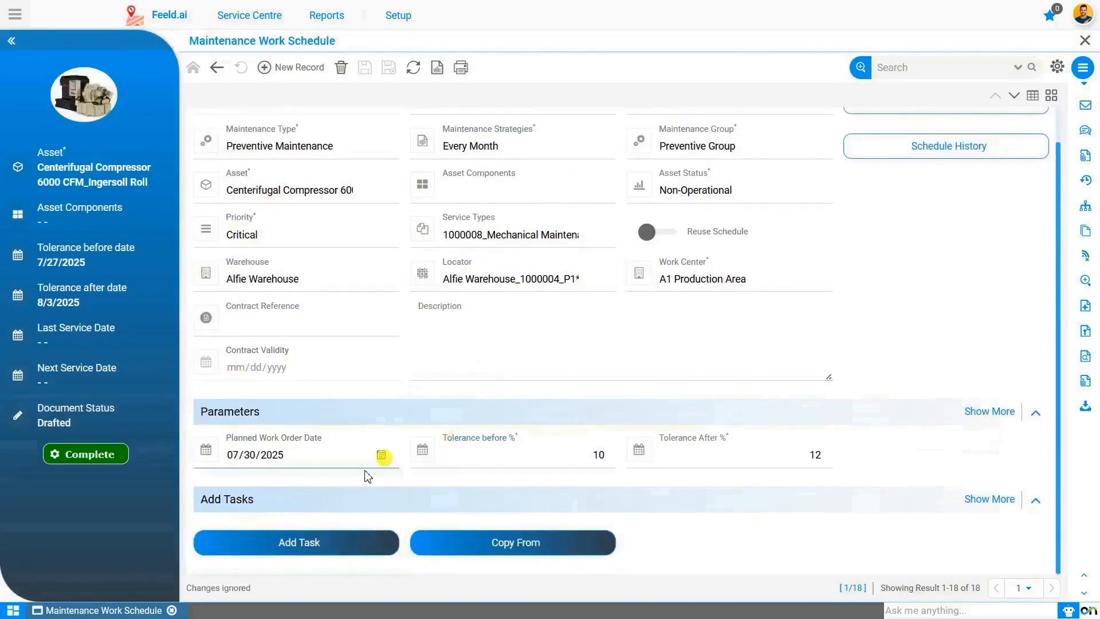
# Step: Add the task Check Oil Level in Gearbox from the Preventive Maintenance for Centrifugal Compressor task group to the work schedule
pyautogui.click(302, 547)
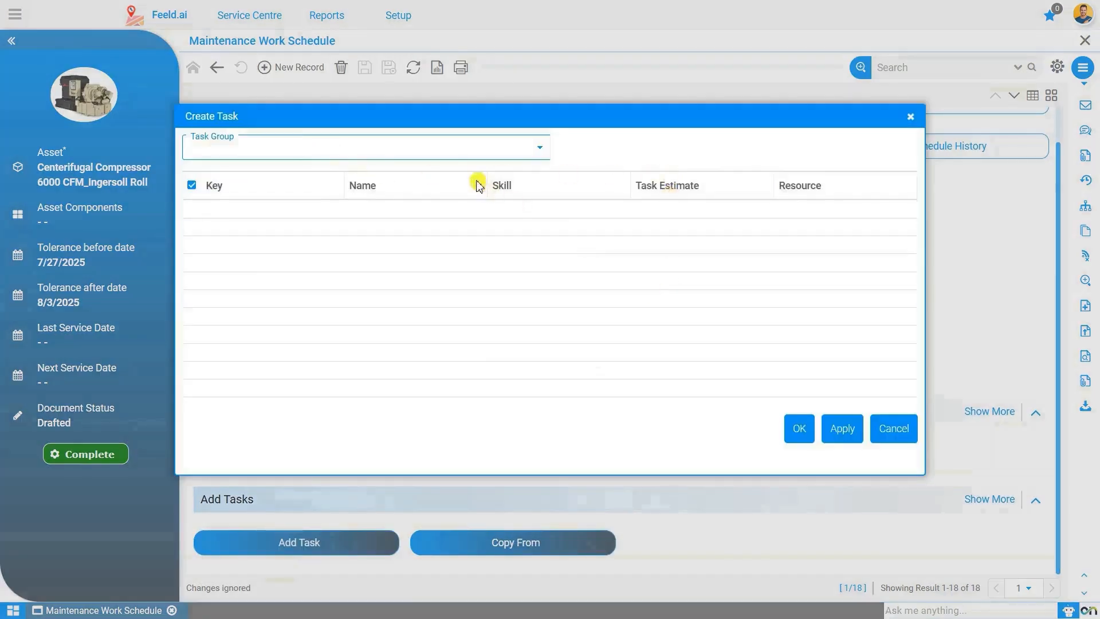
pyautogui.click(449, 155)
pyautogui.press('p')
pyautogui.press('p')
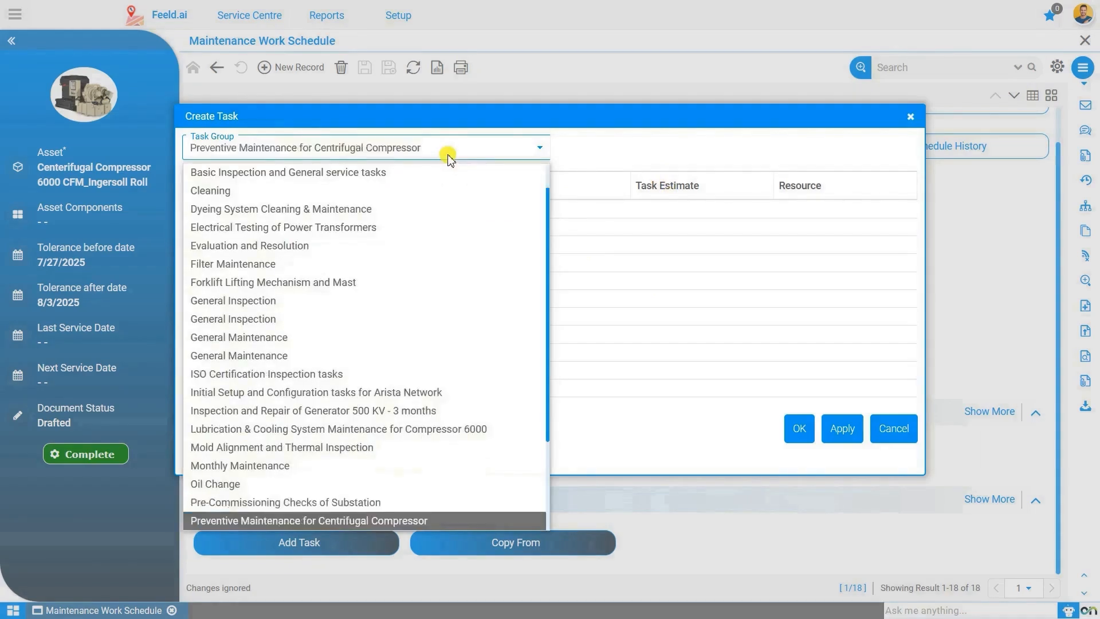
pyautogui.press('Return')
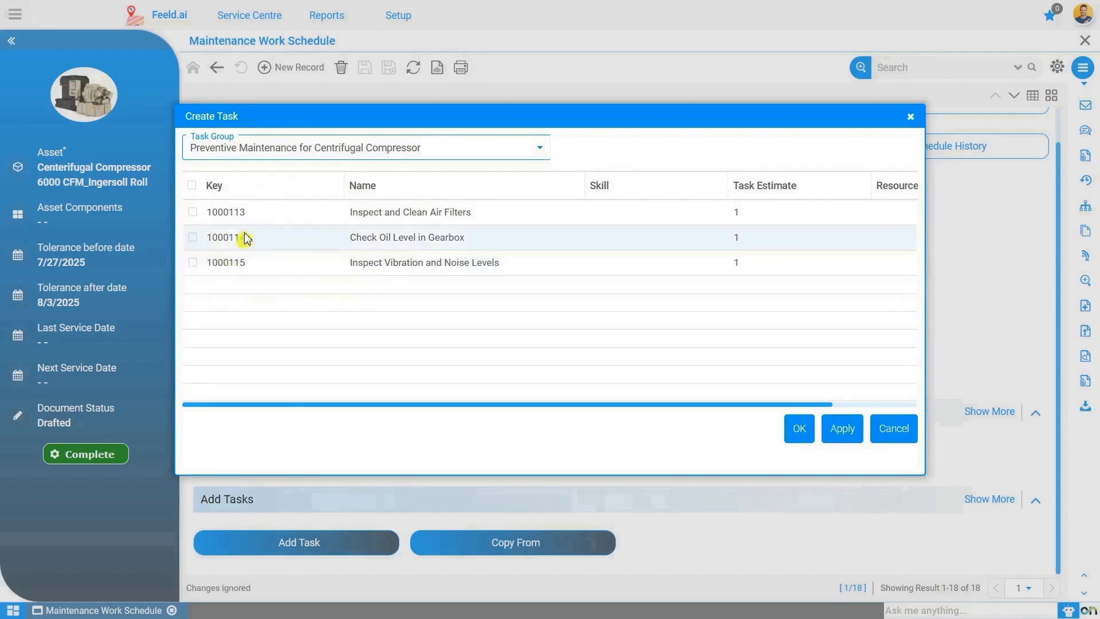
pyautogui.click(194, 239)
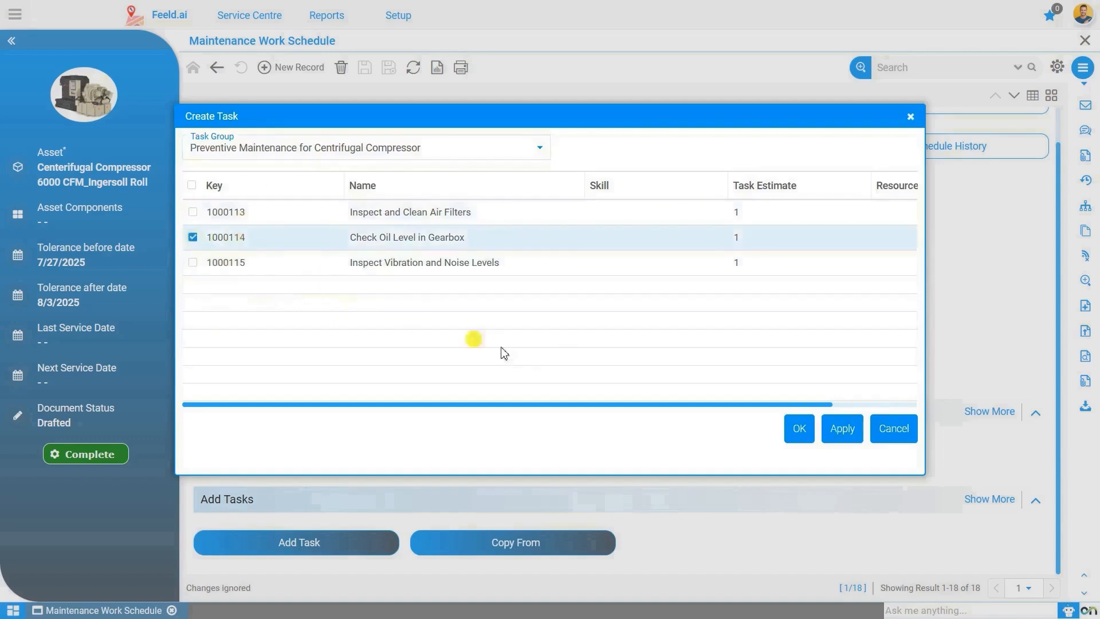
pyautogui.click(795, 434)
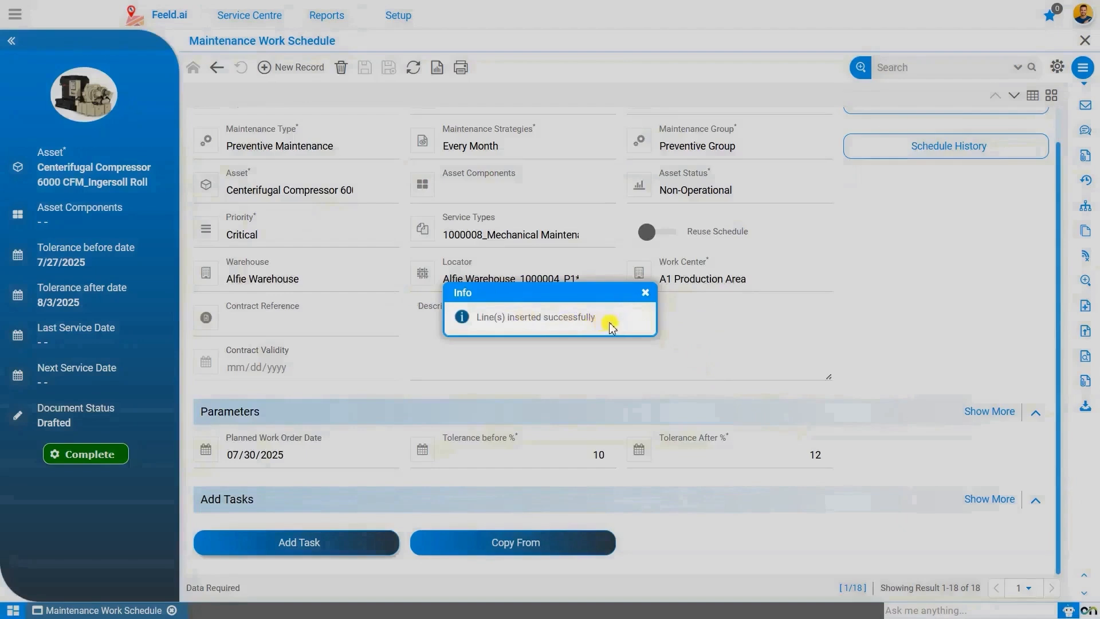
pyautogui.click(644, 296)
# Step: Open the schedule's task details, widen the Task and Task Group columns, and open the gearbox oil level task's record
pyautogui.scroll(1, 697, 346)
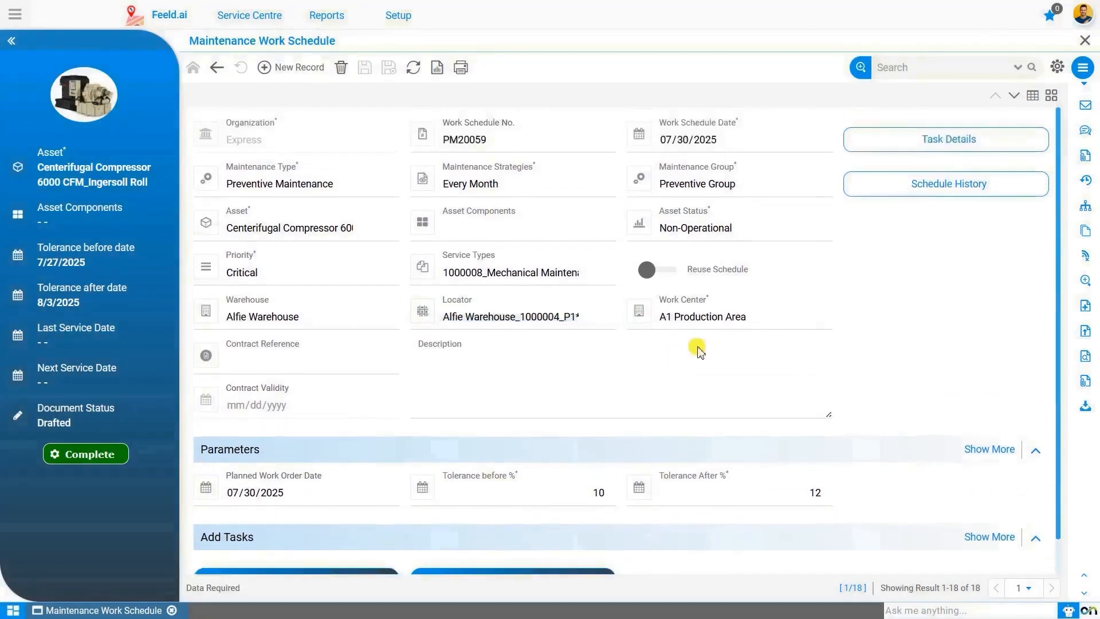
pyautogui.click(948, 141)
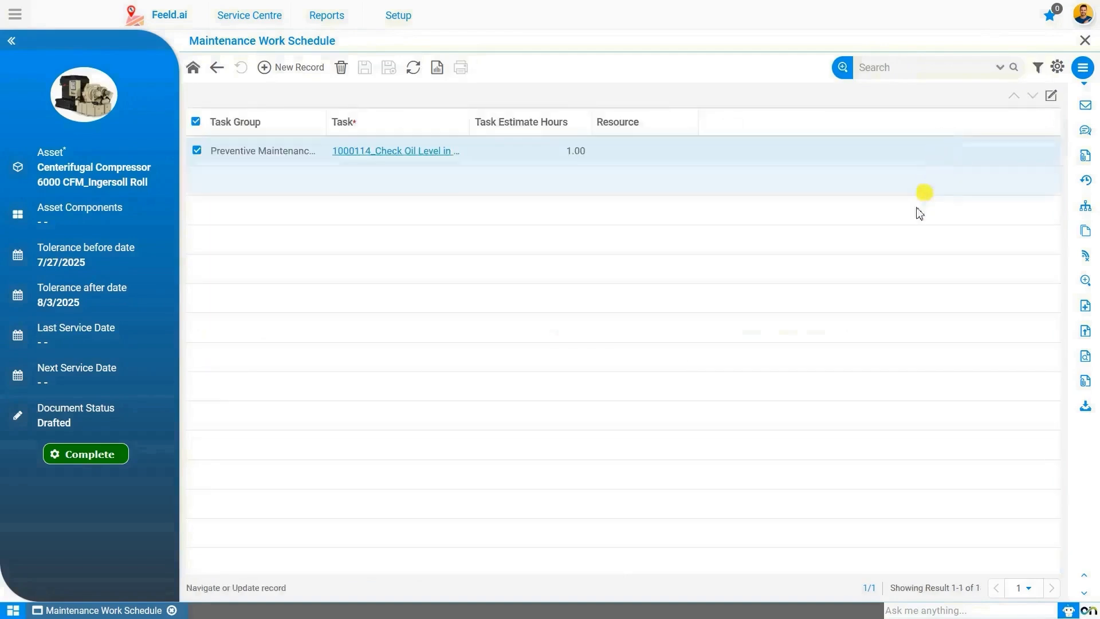
pyautogui.moveTo(481, 123); pyautogui.dragTo(643, 127)
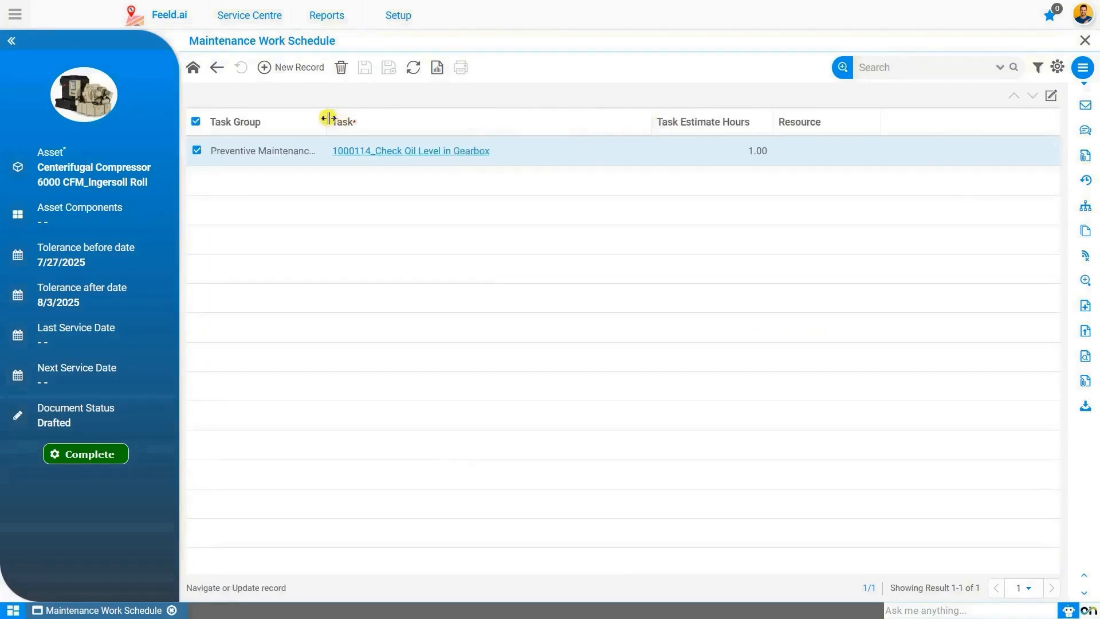
pyautogui.moveTo(326, 118); pyautogui.dragTo(461, 105)
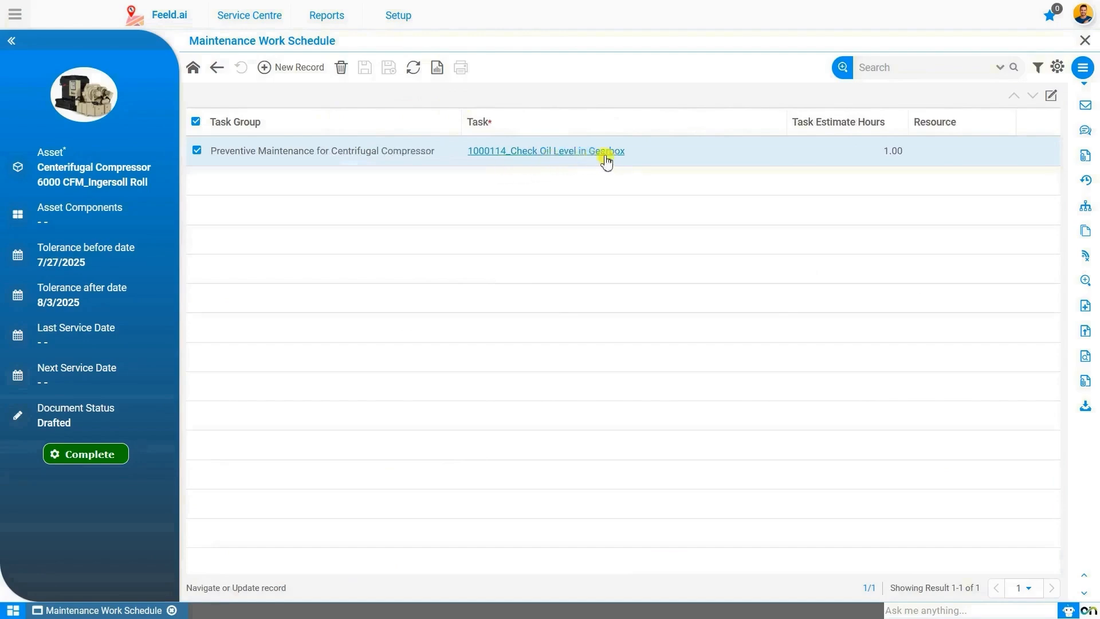
pyautogui.doubleClick(689, 249)
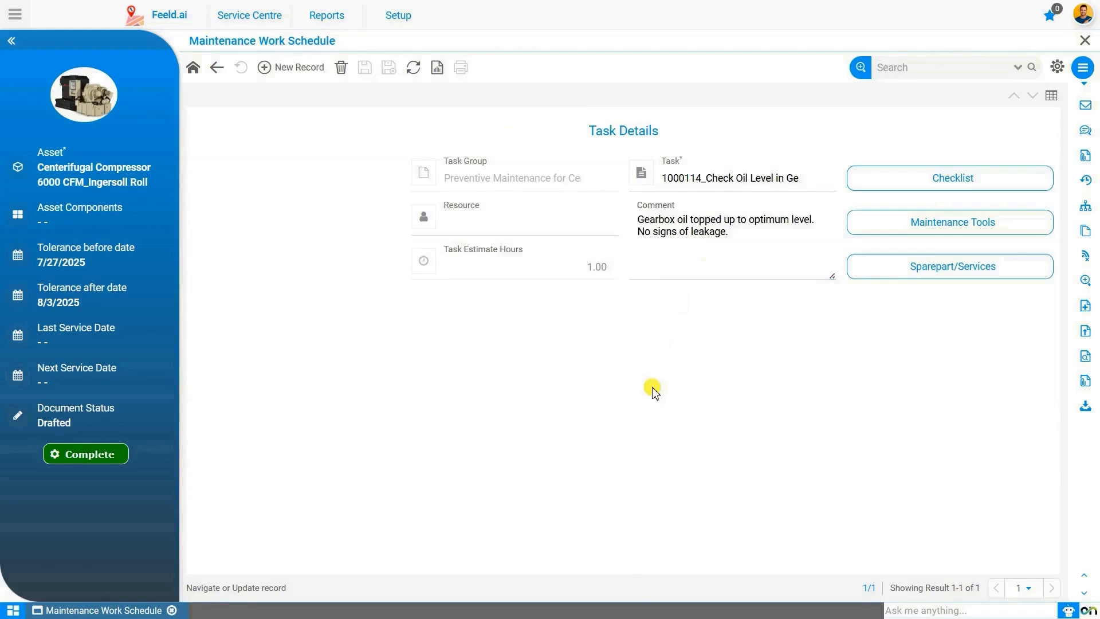
# Step: Review the gearbox oil level task's checklist, maintenance tools and spare parts, and return to the work schedule form
pyautogui.click(958, 182)
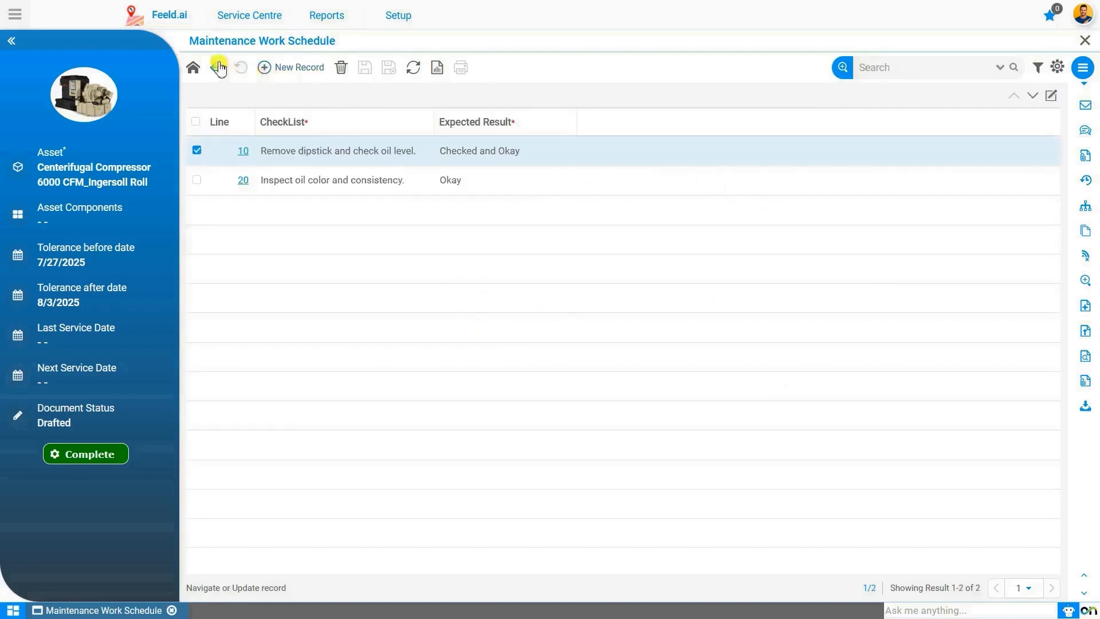
pyautogui.click(219, 67)
pyautogui.click(959, 267)
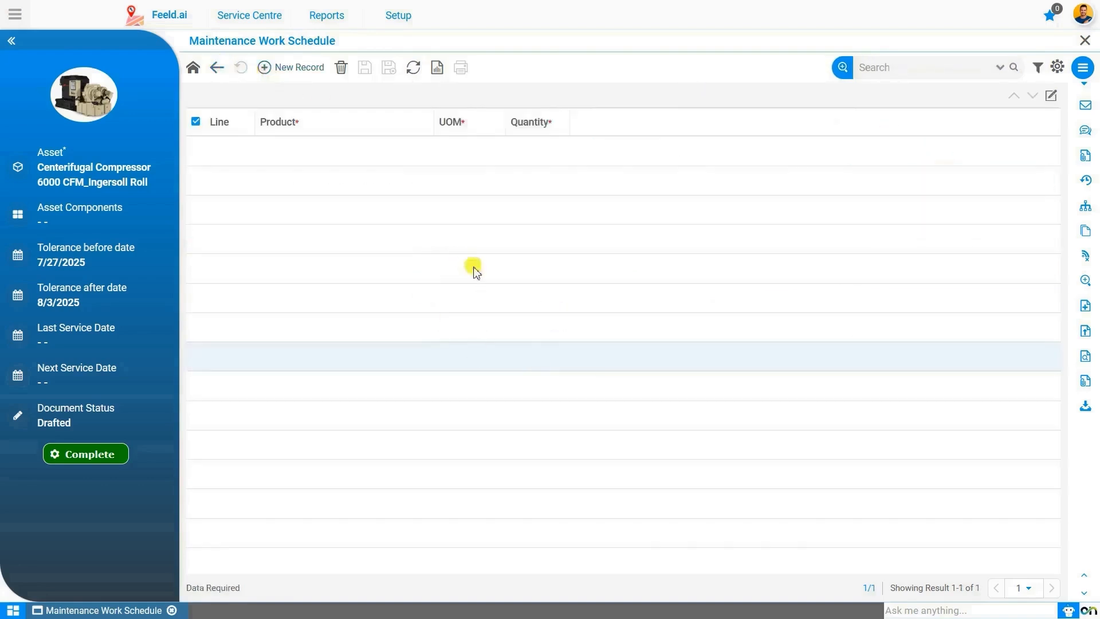
pyautogui.click(216, 67)
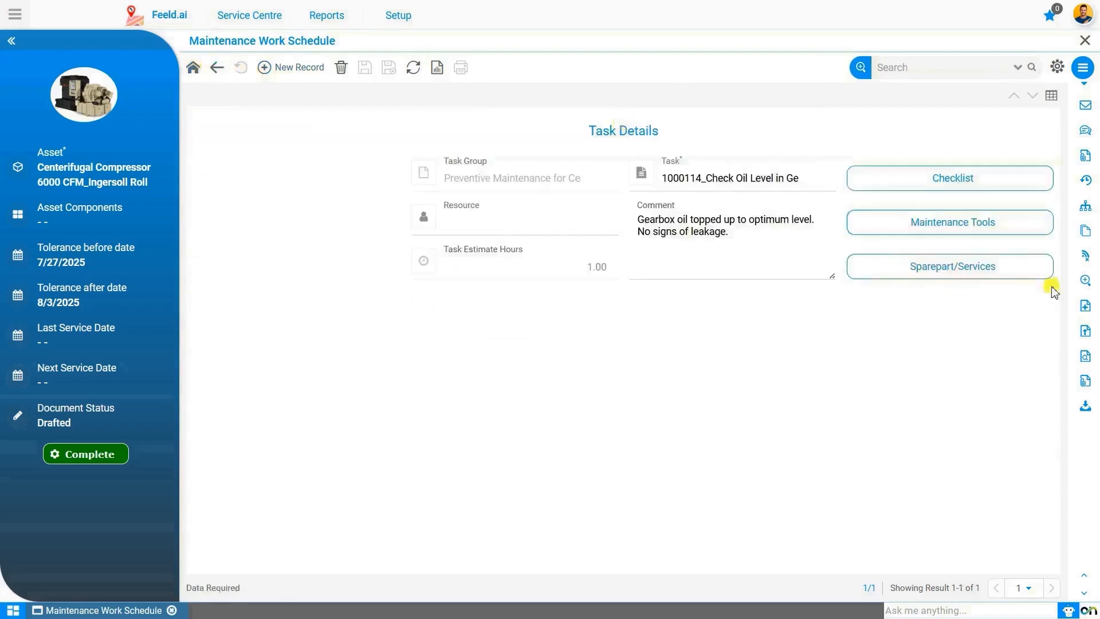
pyautogui.click(1000, 274)
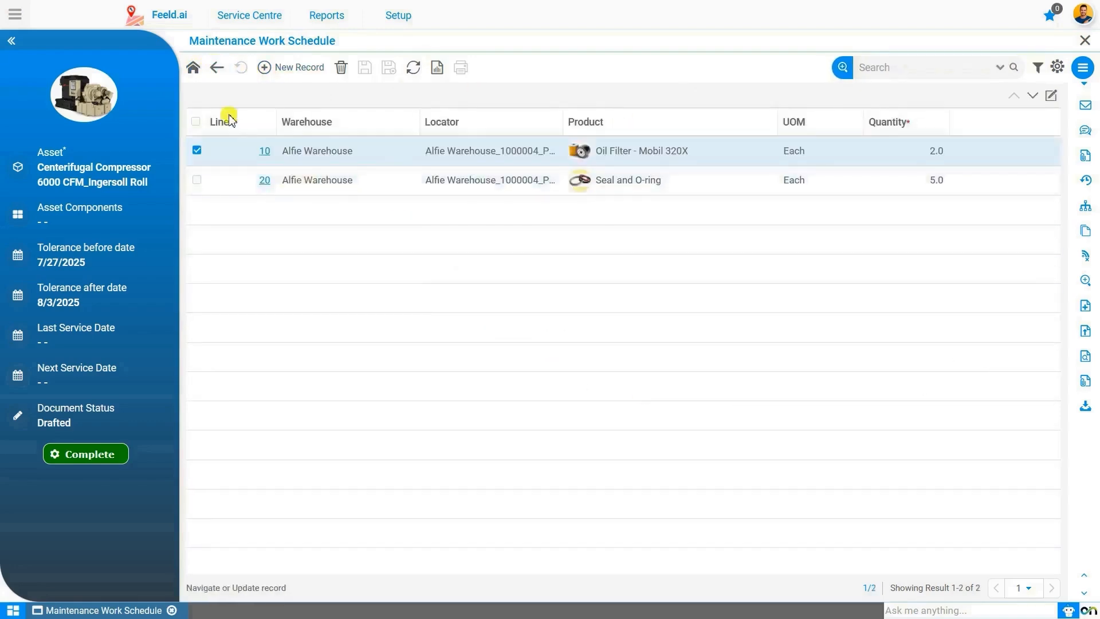
pyautogui.click(217, 68)
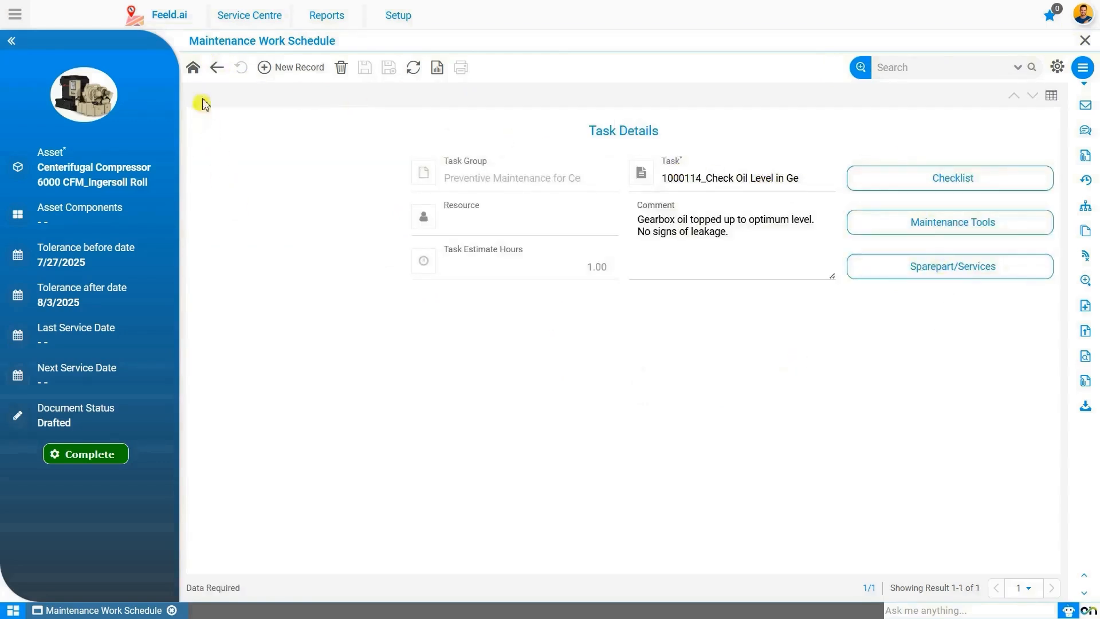
pyautogui.click(216, 70)
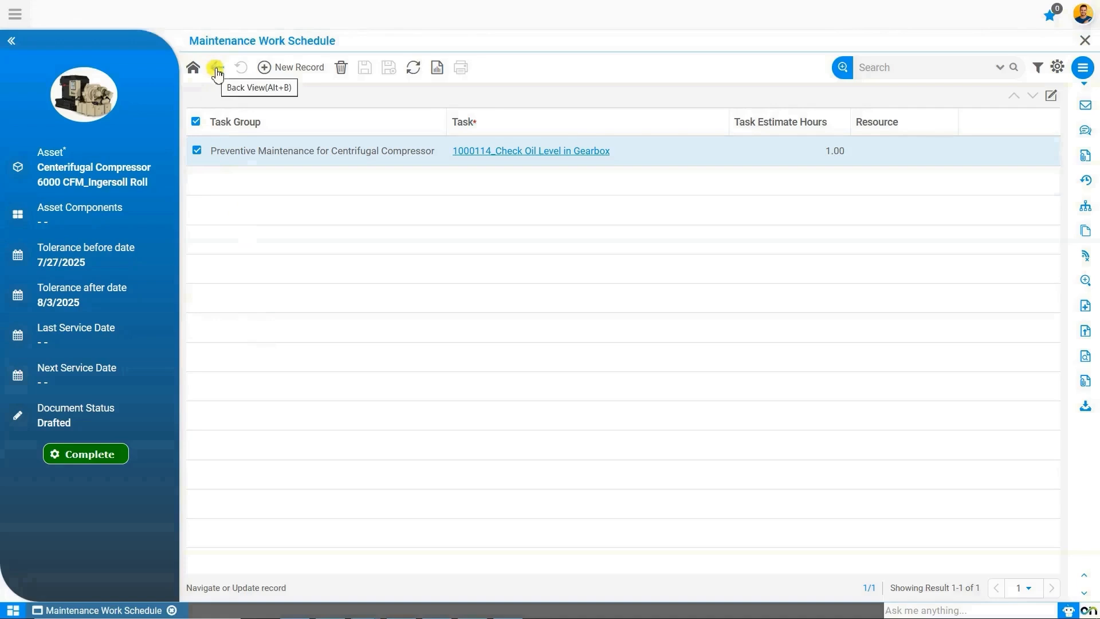
pyautogui.click(216, 70)
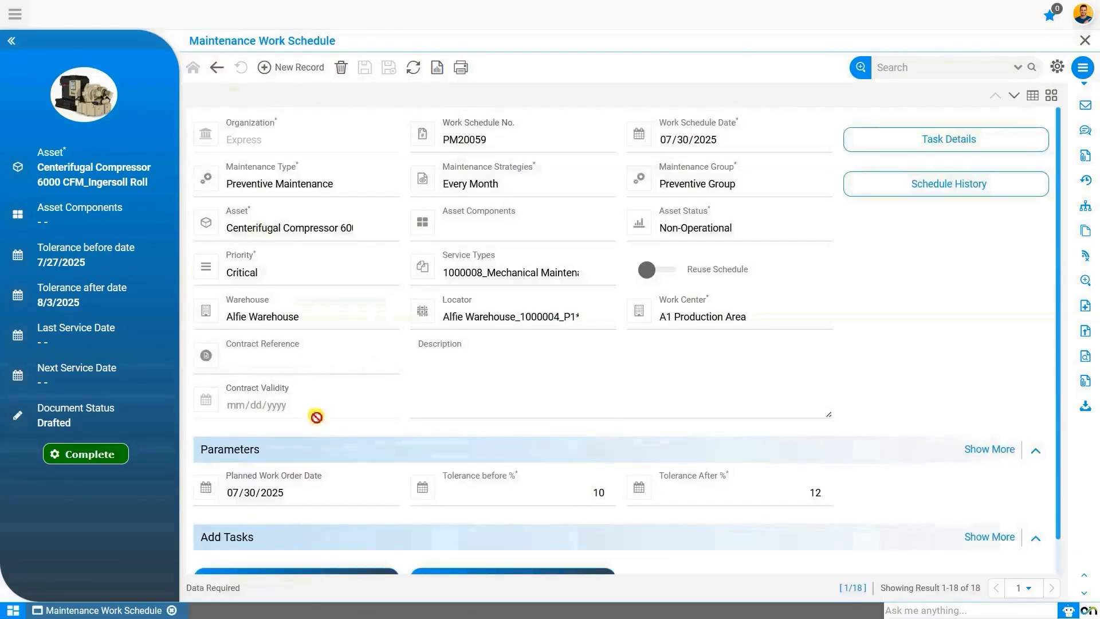
# Step: Complete the maintenance work schedule with the Complete document action and return to the main dashboard
pyautogui.click(97, 456)
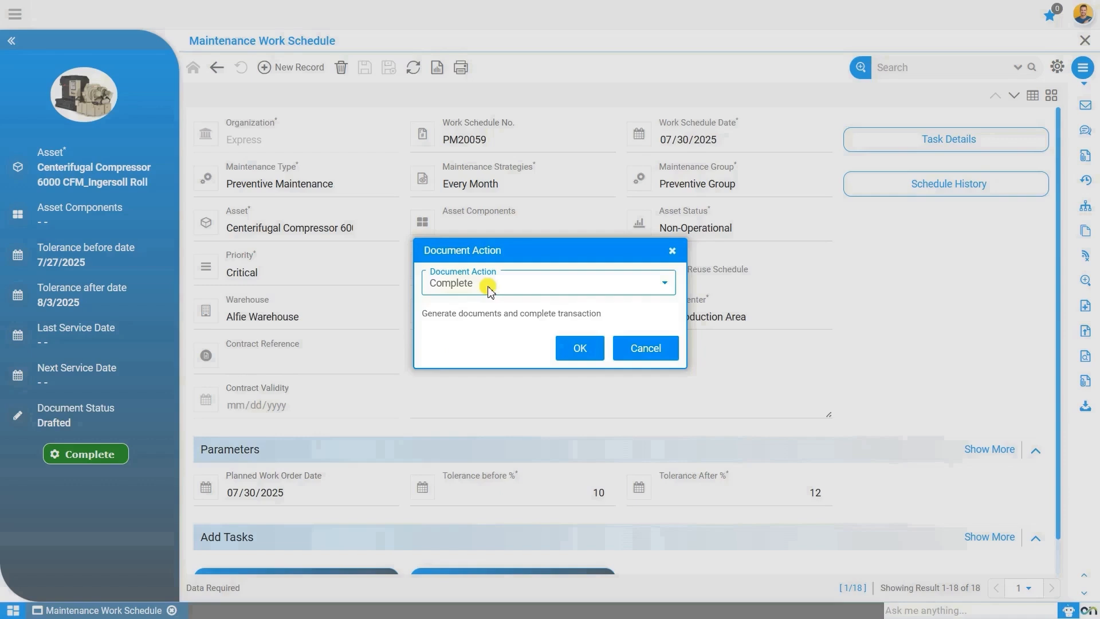
pyautogui.click(582, 350)
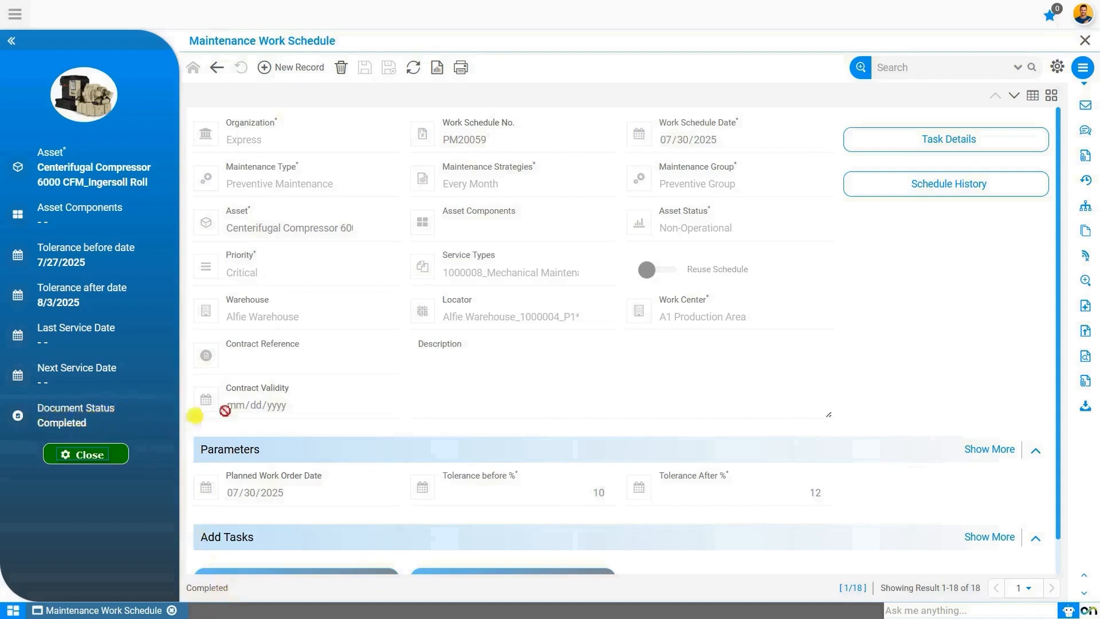
pyautogui.click(217, 67)
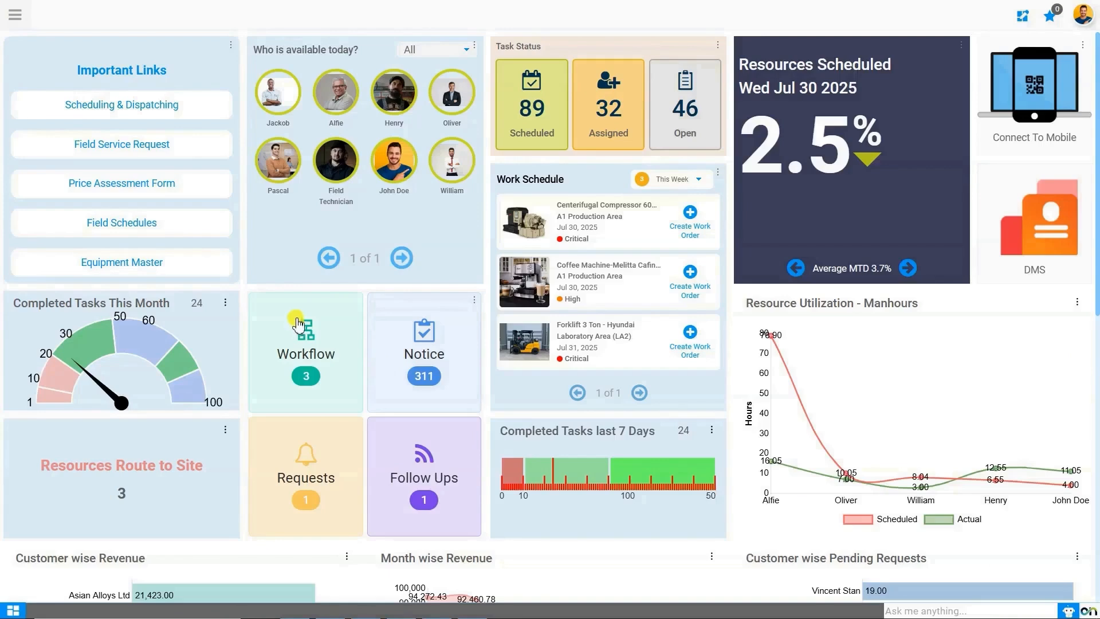
# Step: Open Maintenance Work Order from the Feeld.ai Service Centre and display its list of work order records
pyautogui.click(16, 20)
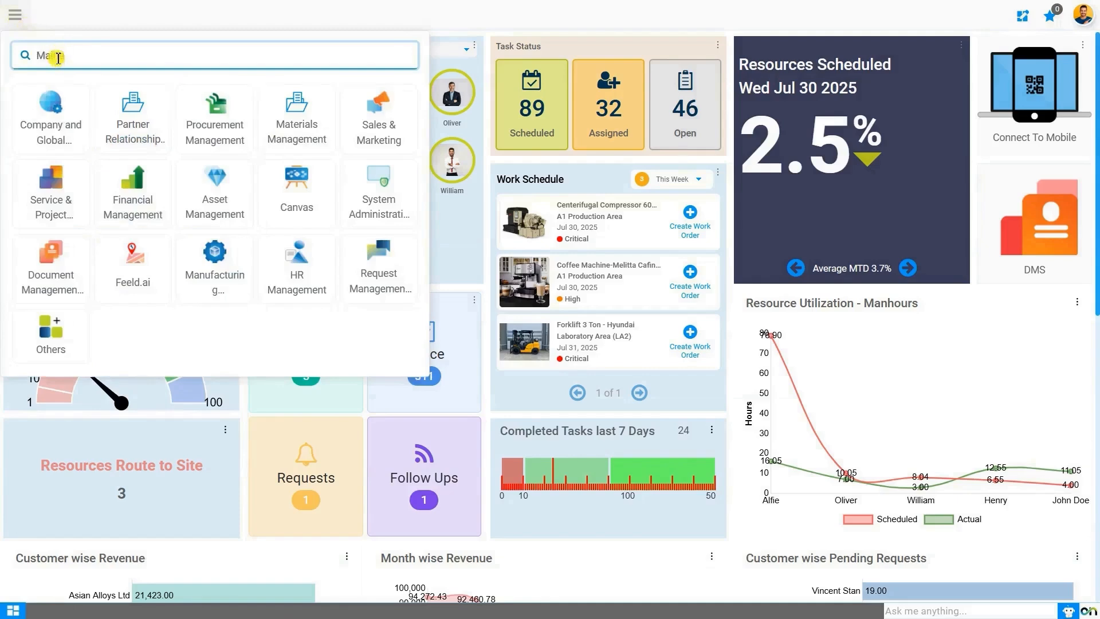
pyautogui.write('Maintena')
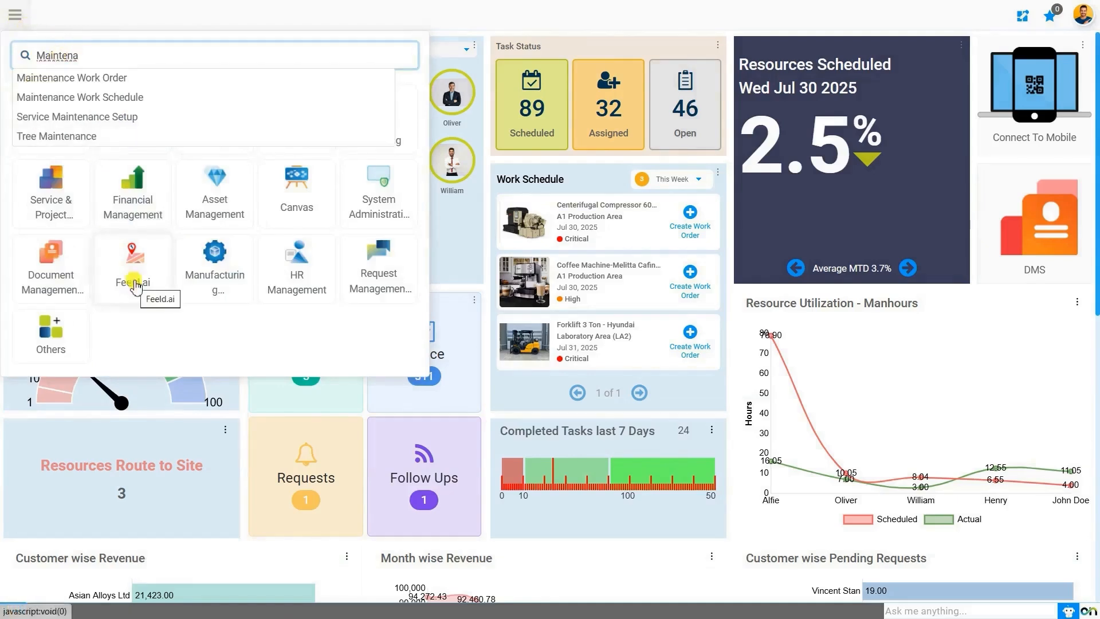
pyautogui.click(135, 284)
pyautogui.click(251, 17)
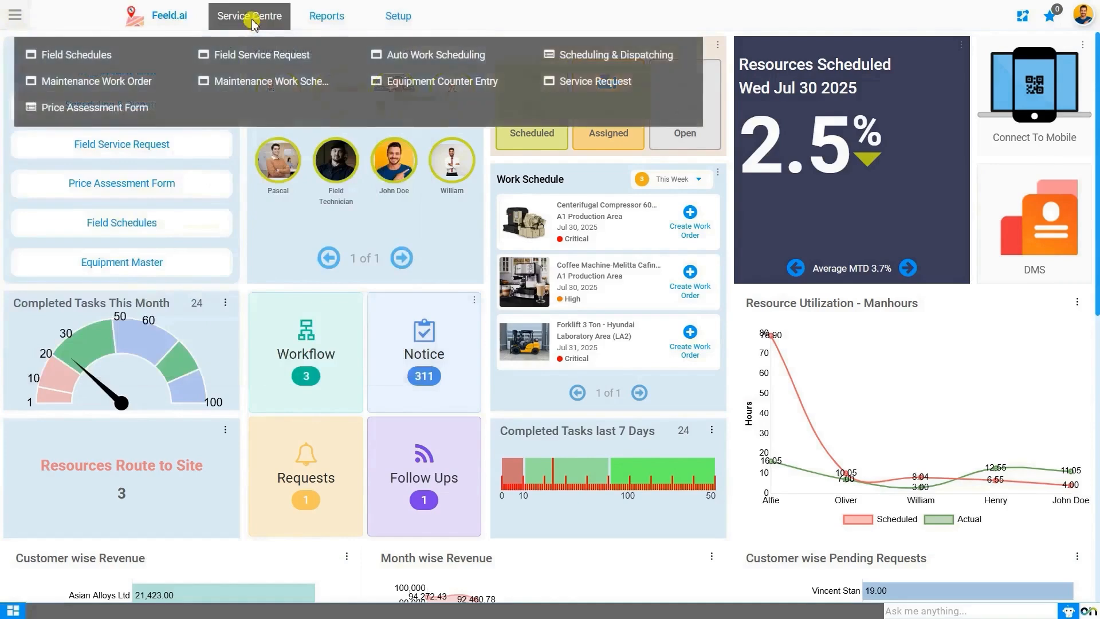
pyautogui.click(120, 87)
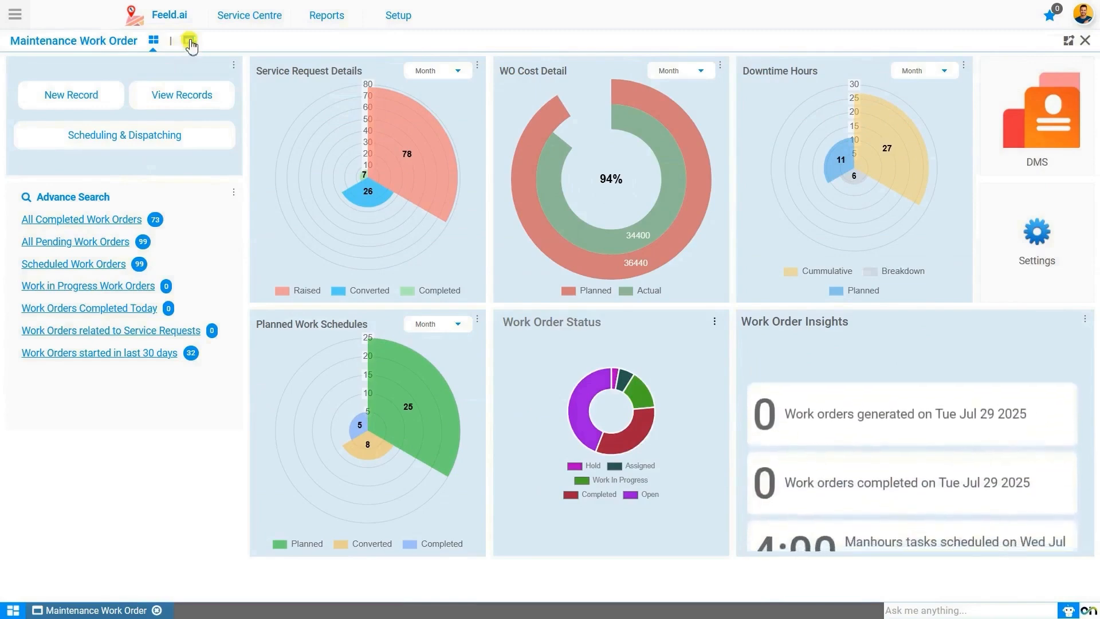
pyautogui.click(189, 41)
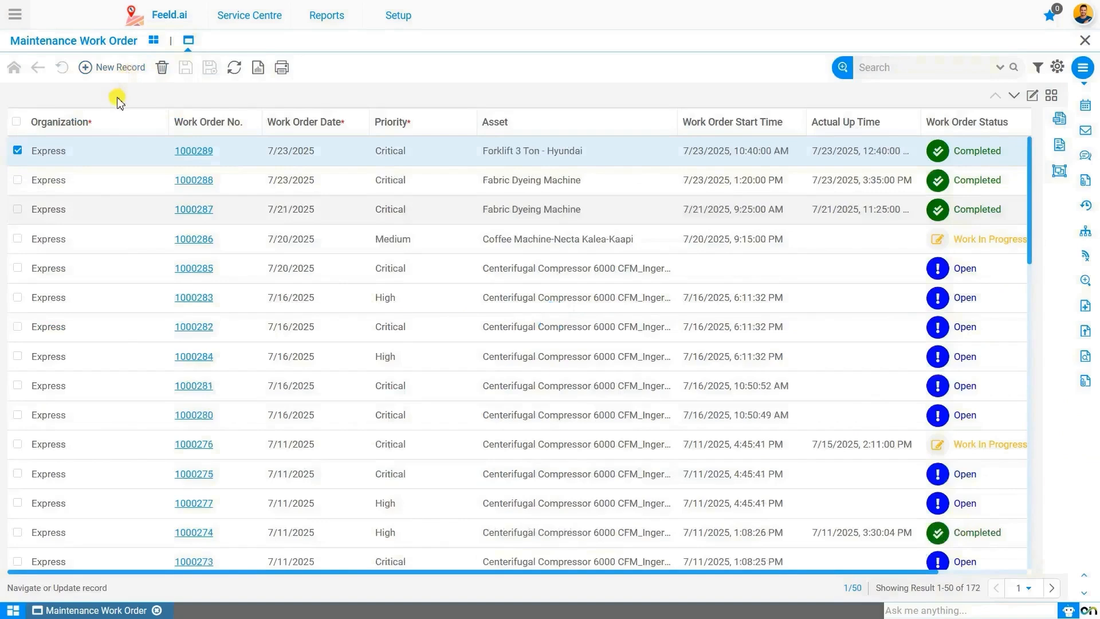
# Step: Create a new maintenance work order dated 07/30/2025 with the Work Order Type Service Request
pyautogui.click(121, 69)
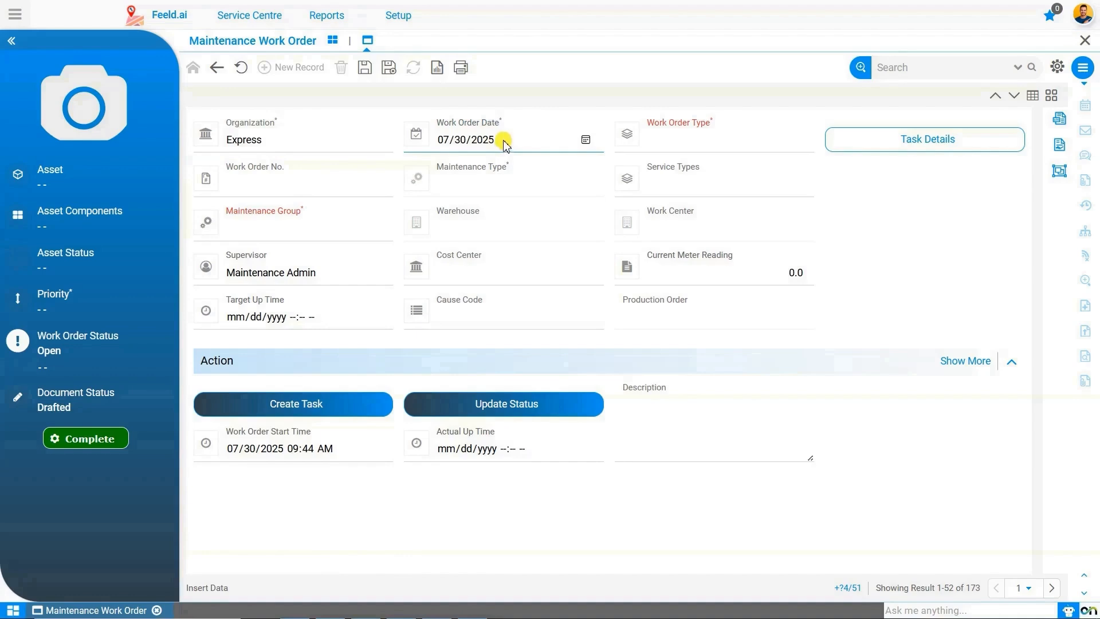
pyautogui.click(586, 139)
pyautogui.click(586, 140)
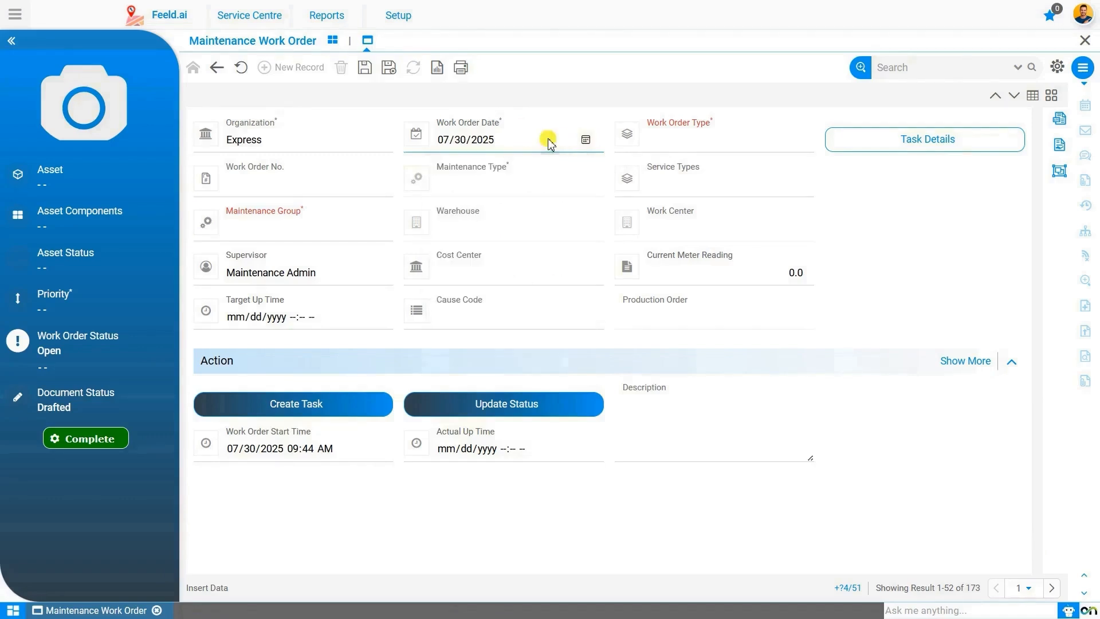
pyautogui.click(690, 148)
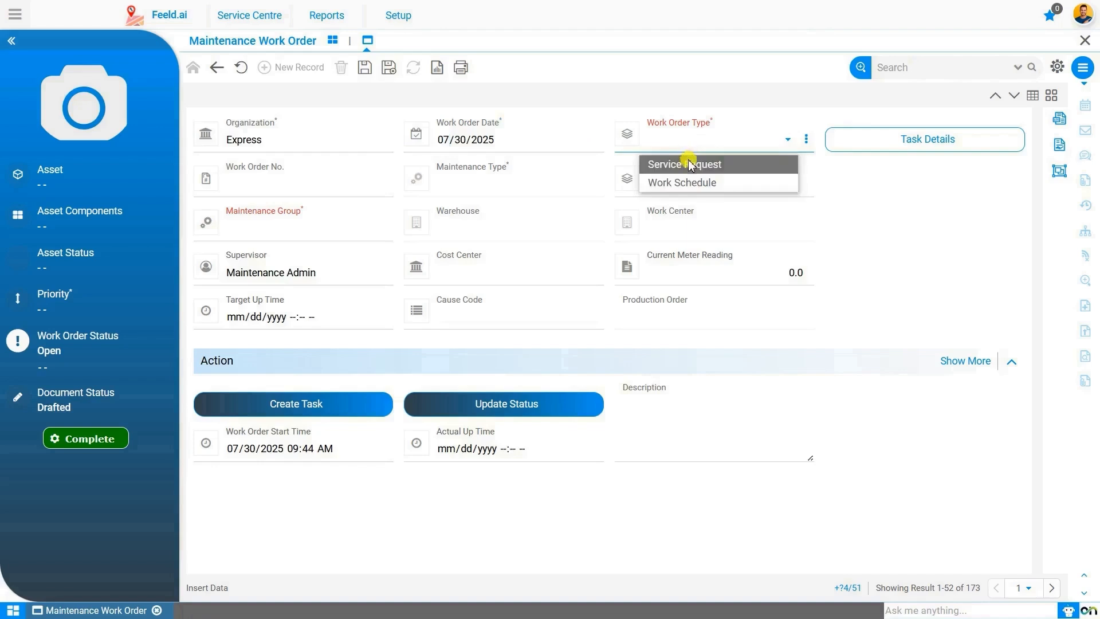
pyautogui.click(690, 165)
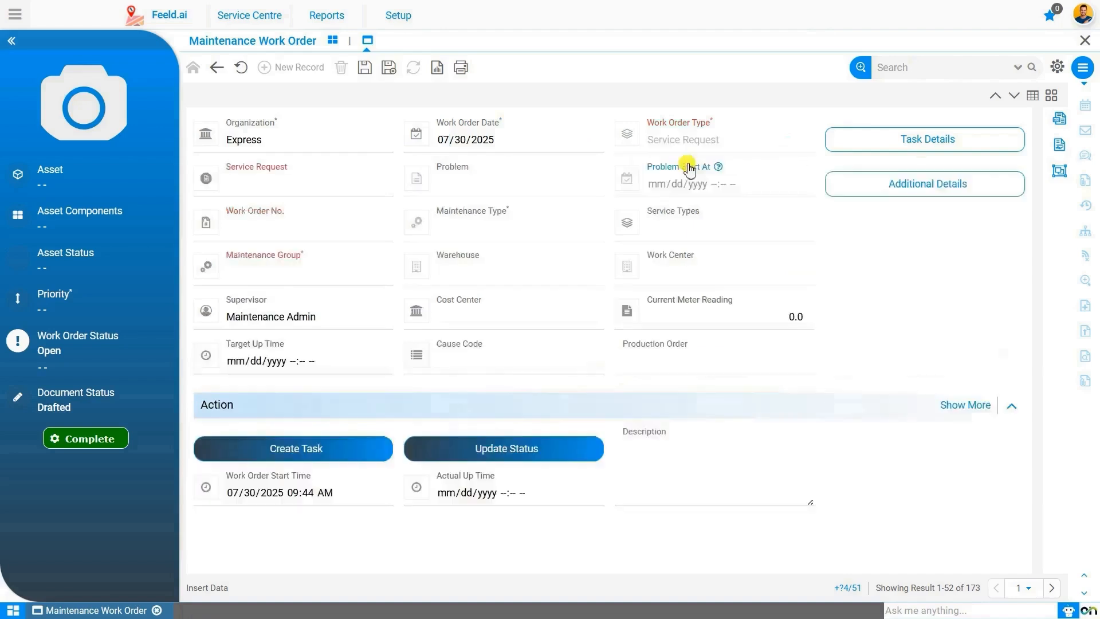
# Step: Link the service request BSR20079_2025-07-30_ to the work order and save the record
pyautogui.click(315, 192)
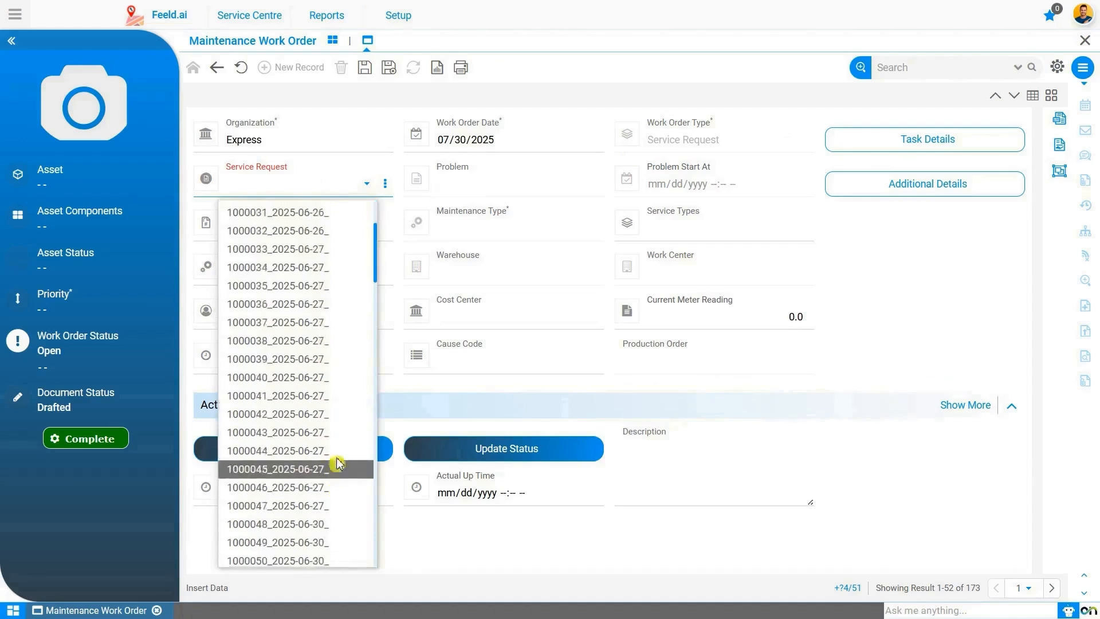
pyautogui.scroll(-5, 338, 460)
pyautogui.scroll(-15, 338, 460)
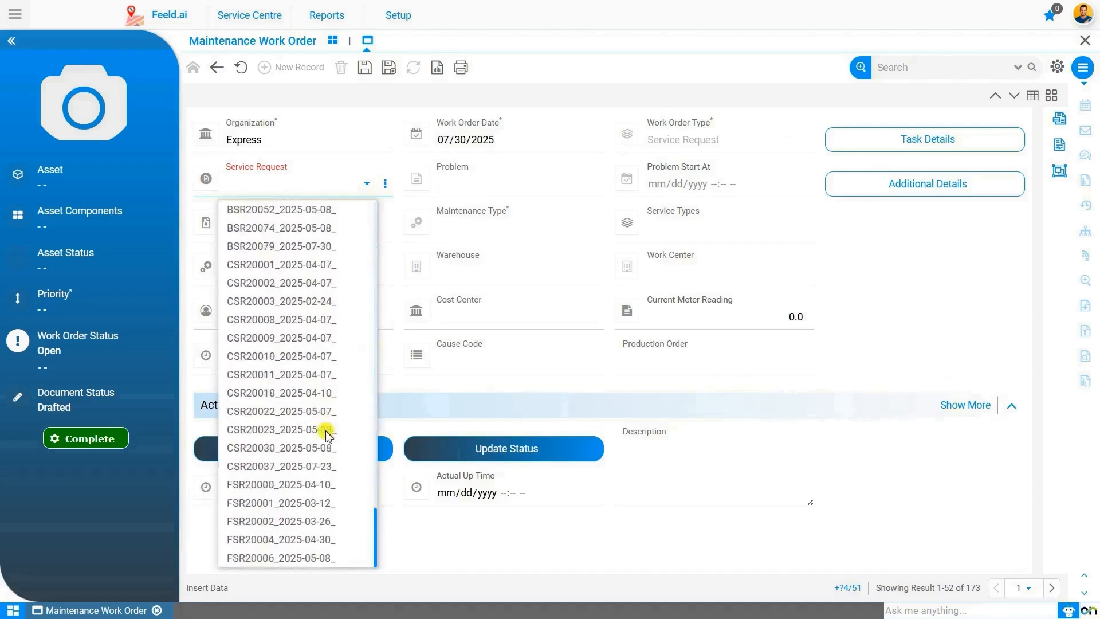
pyautogui.scroll(1, 294, 344)
pyautogui.click(295, 314)
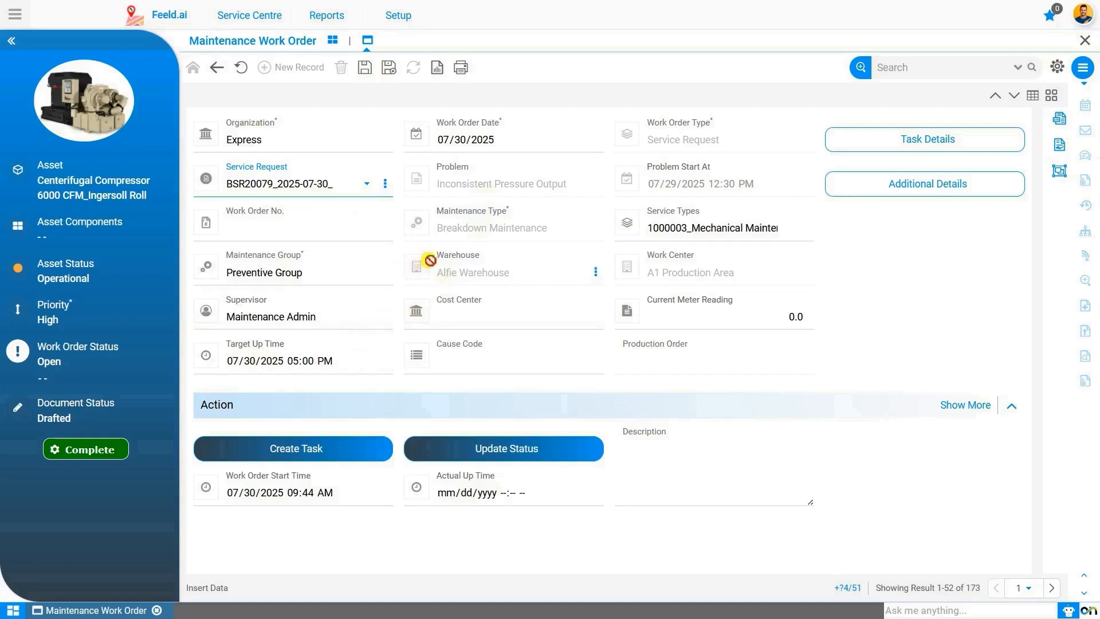
pyautogui.click(365, 68)
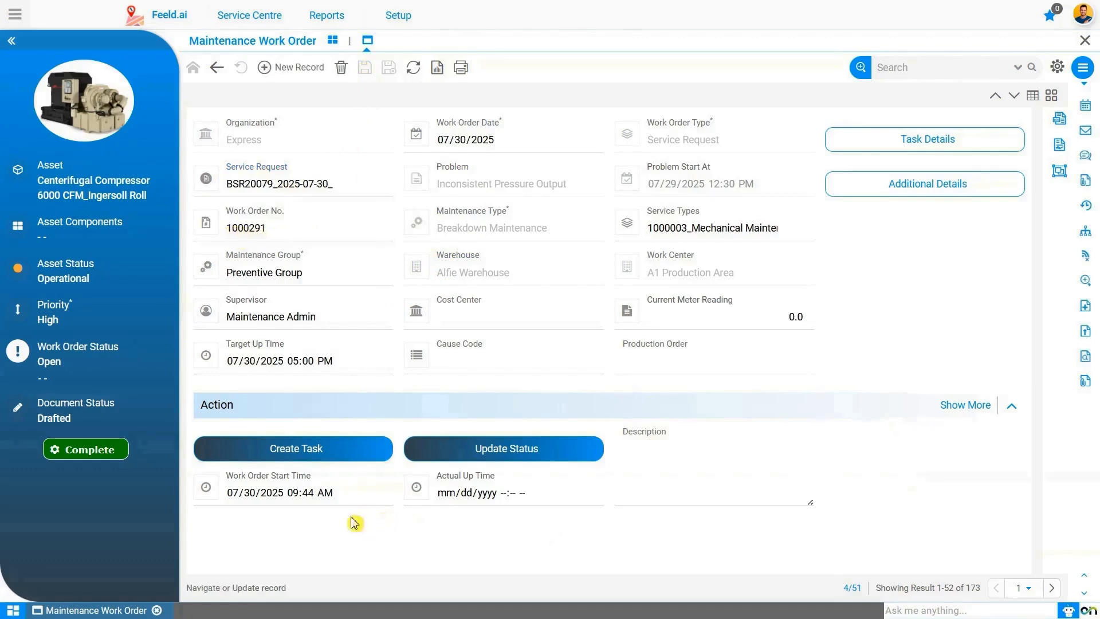
# Step: Create the Inspect and Clean Air Filters task on the work order from the Preventive Maintenance for Centrifugal Compressor task group
pyautogui.click(305, 456)
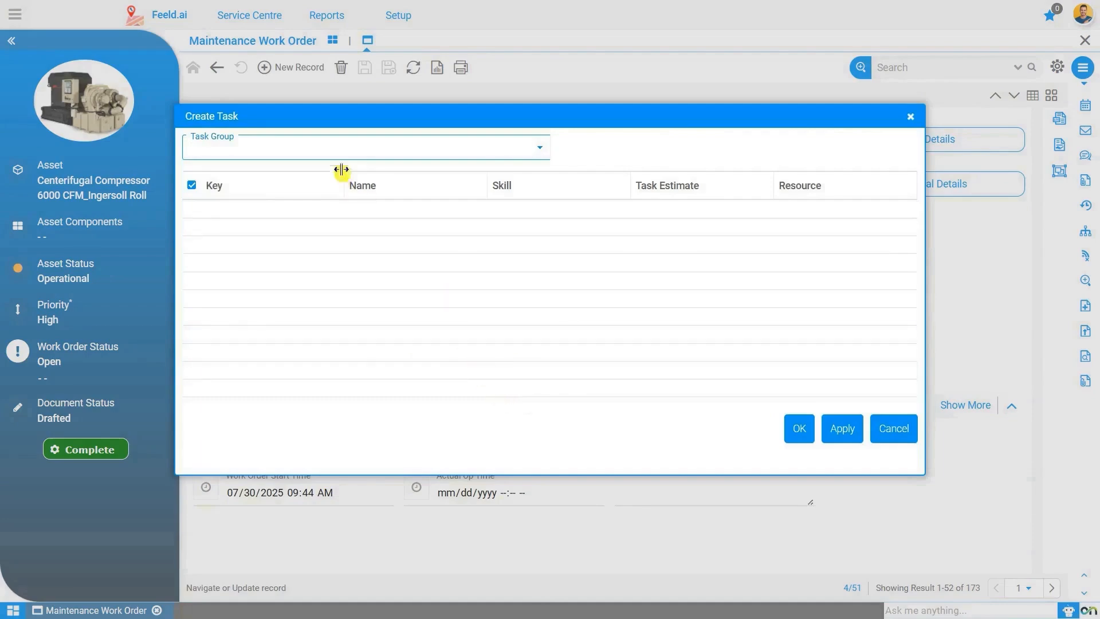
pyautogui.click(338, 149)
pyautogui.scroll(-3, 356, 413)
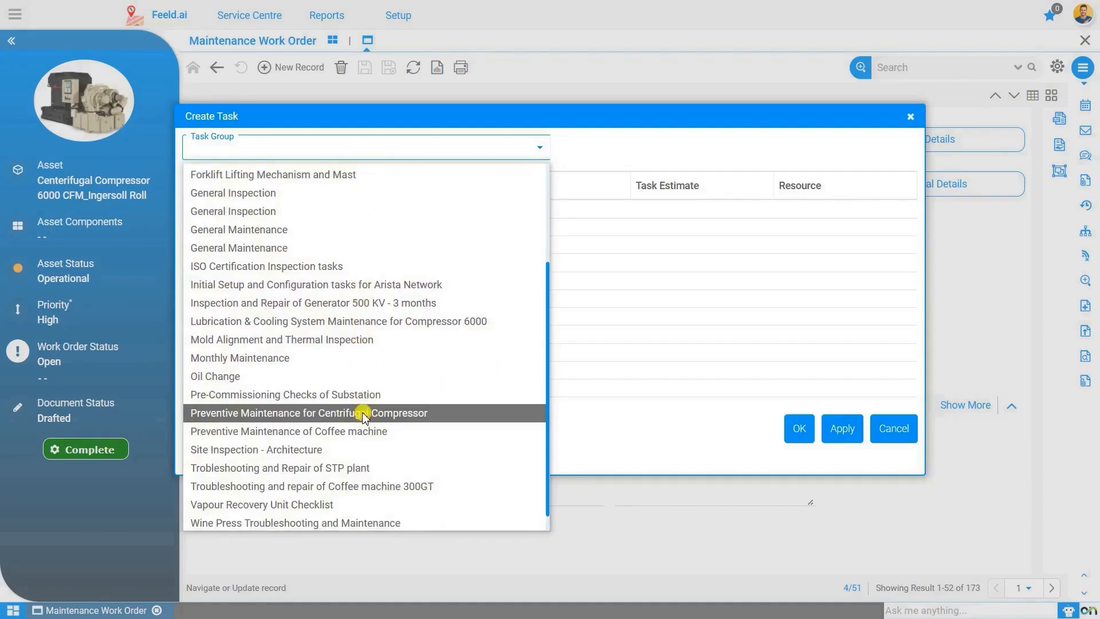
pyautogui.click(362, 413)
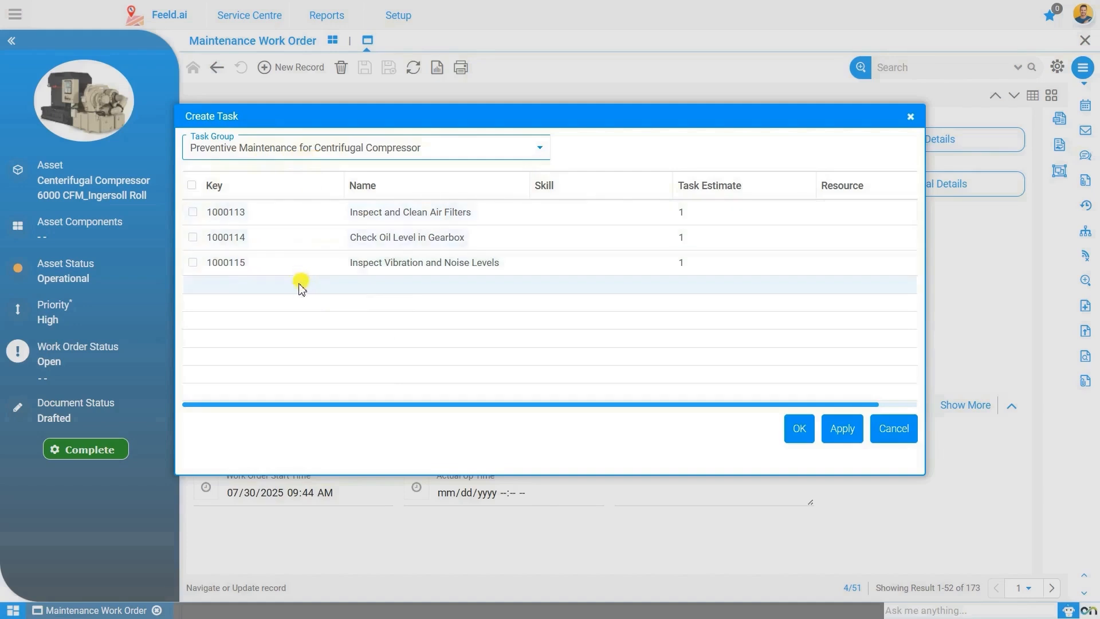
pyautogui.click(193, 212)
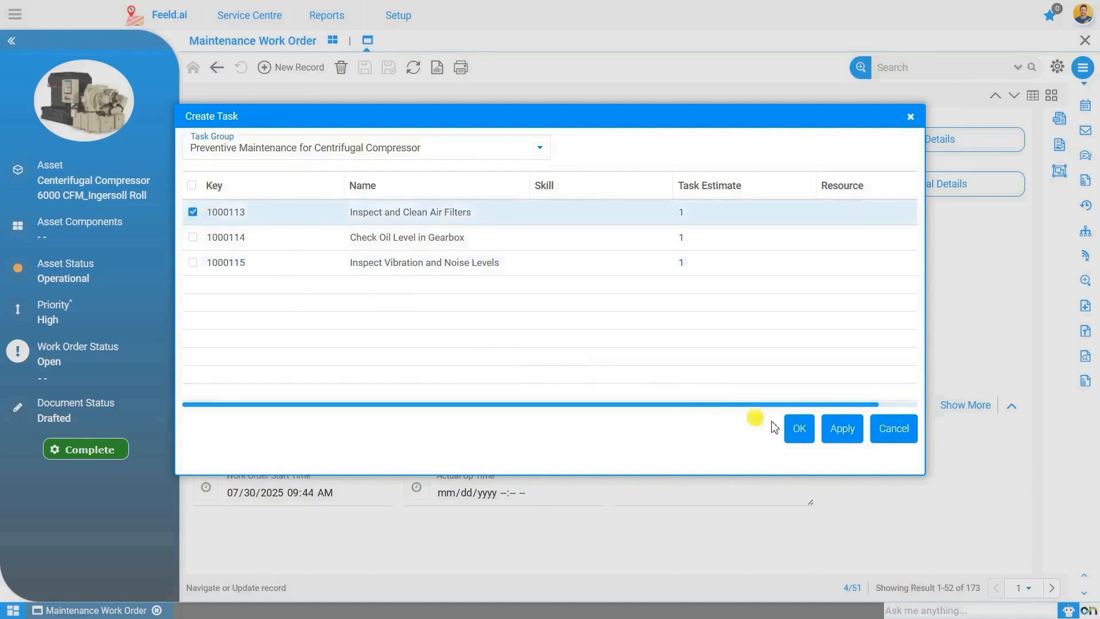
pyautogui.click(799, 431)
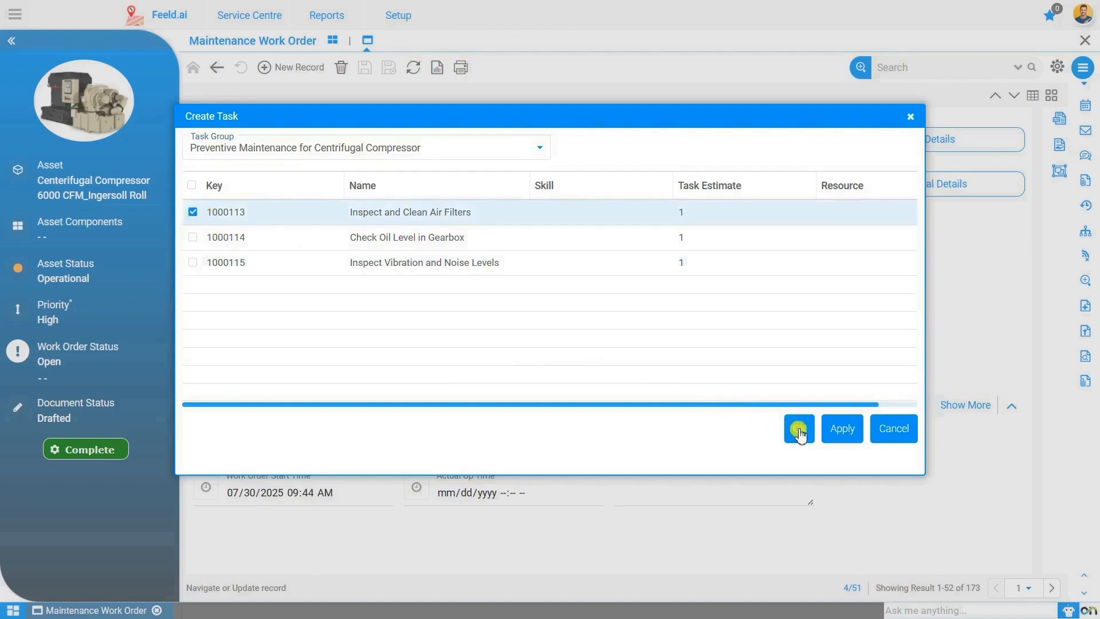
pyautogui.click(800, 431)
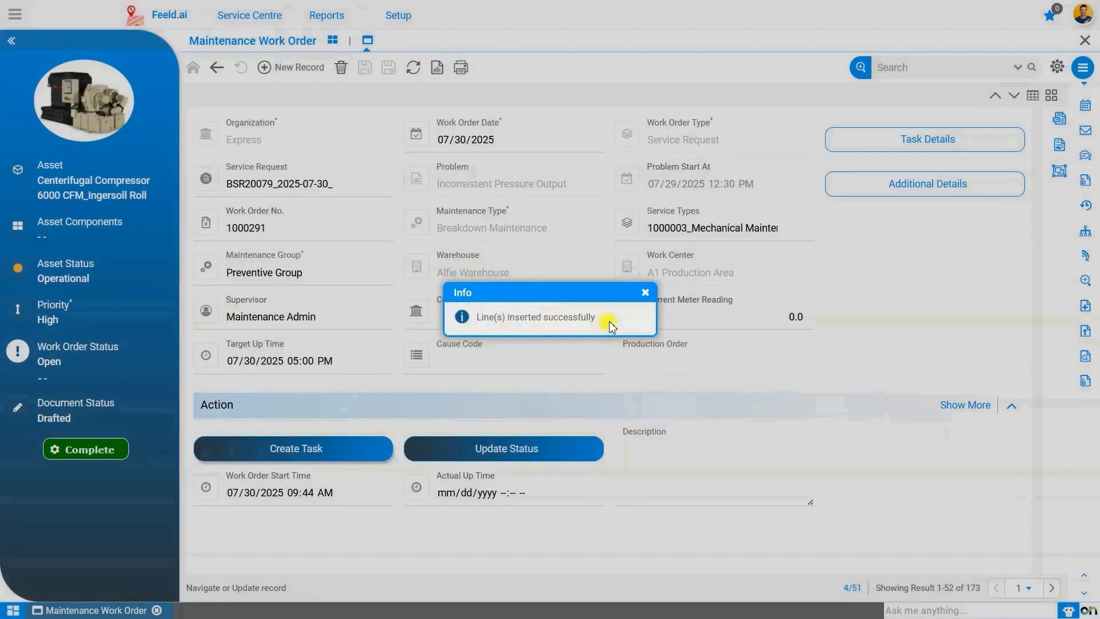
pyautogui.click(649, 295)
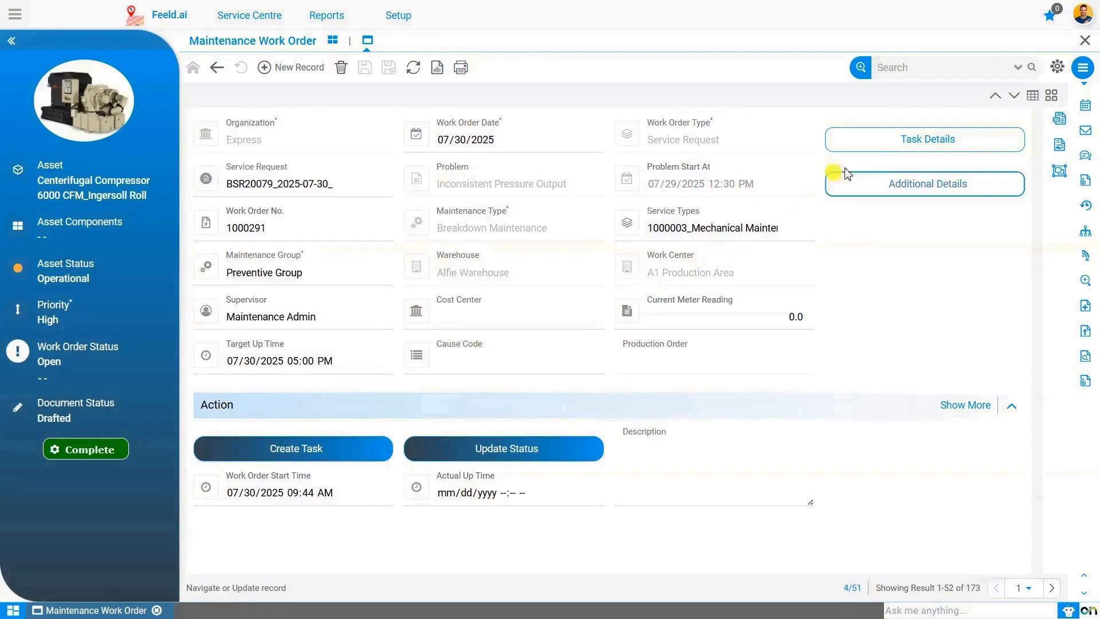
# Step: Examine the work order's Inspect and Clean Air Filters task details and its checklist, and return to the task record
pyautogui.click(911, 150)
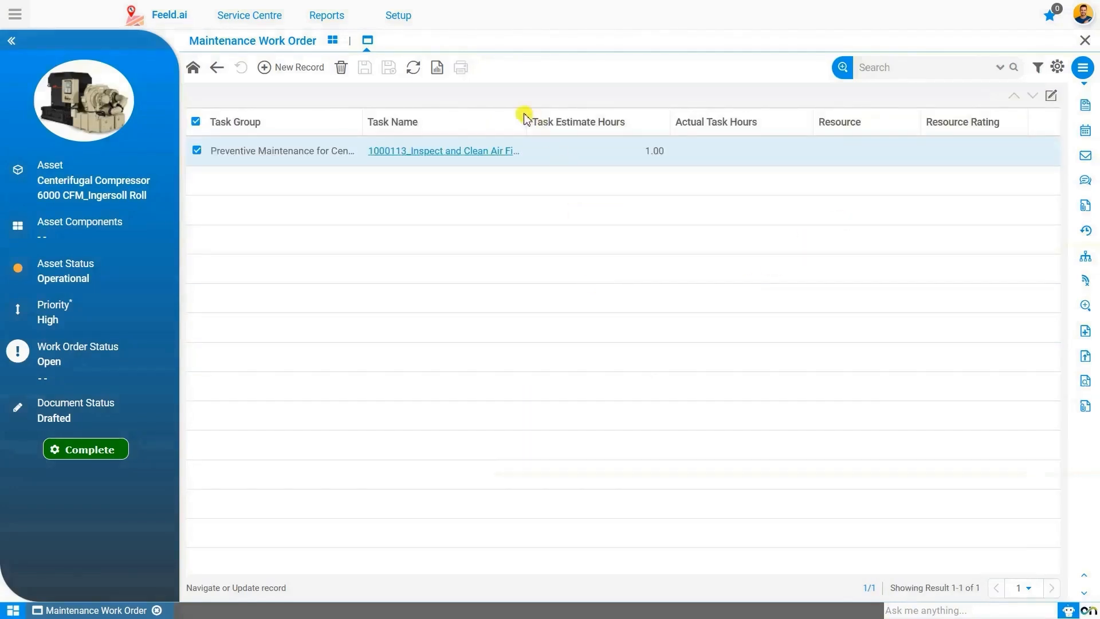
pyautogui.moveTo(525, 117); pyautogui.dragTo(634, 119)
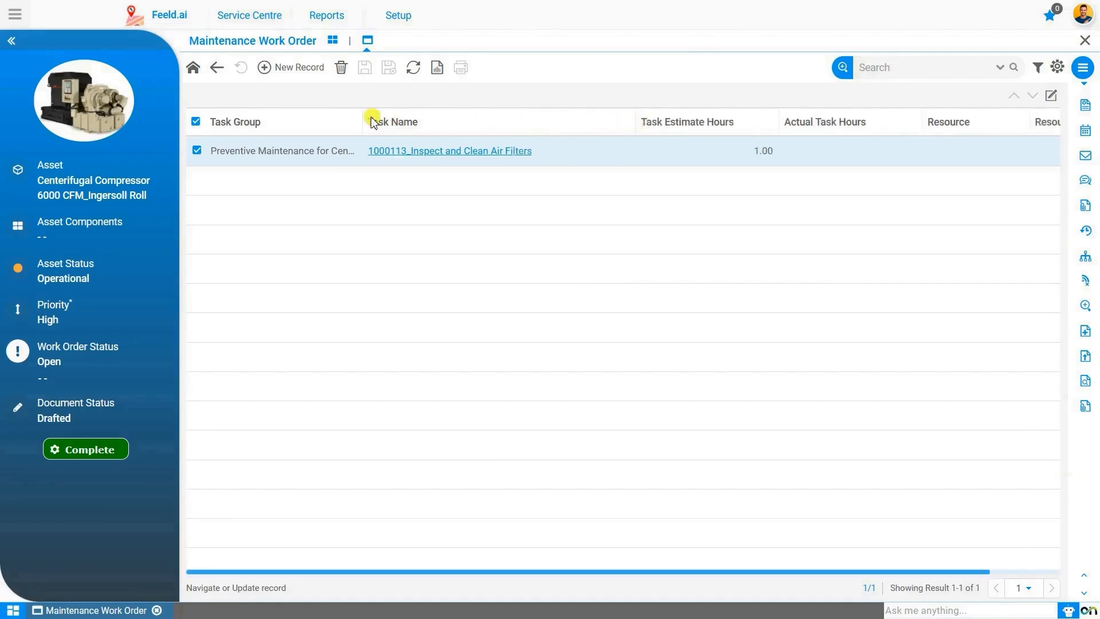
pyautogui.moveTo(366, 120); pyautogui.dragTo(459, 122)
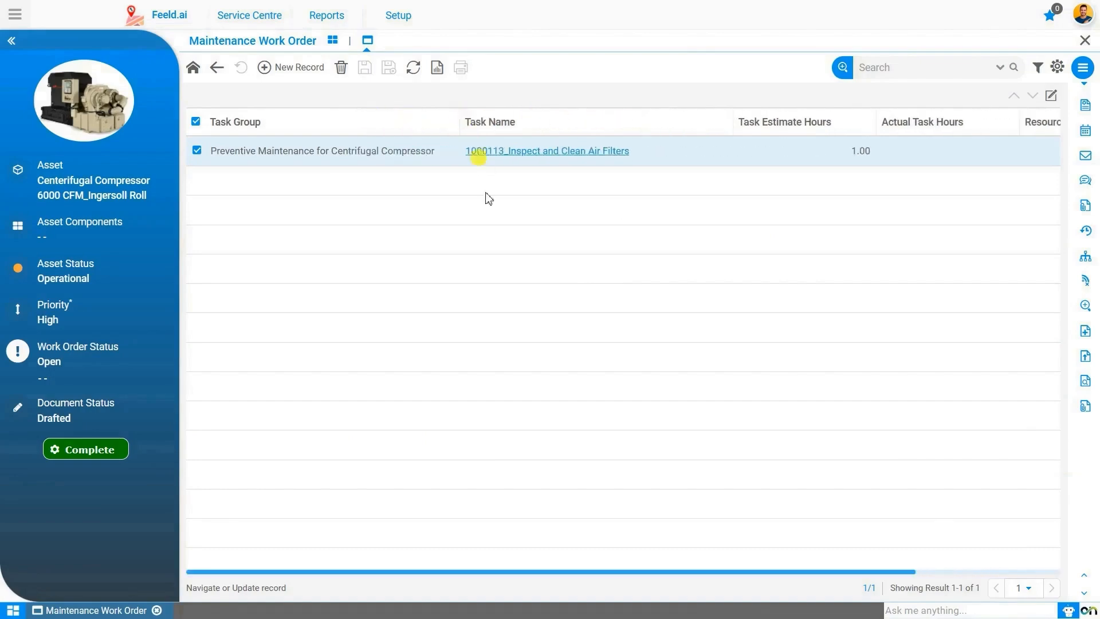
pyautogui.doubleClick(501, 327)
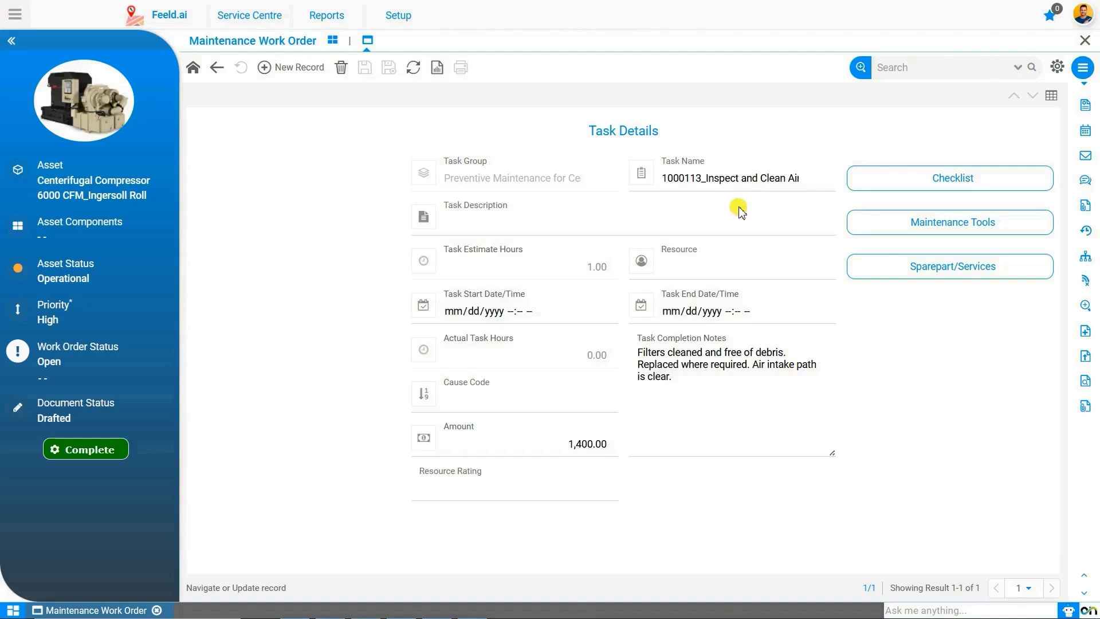
pyautogui.click(947, 182)
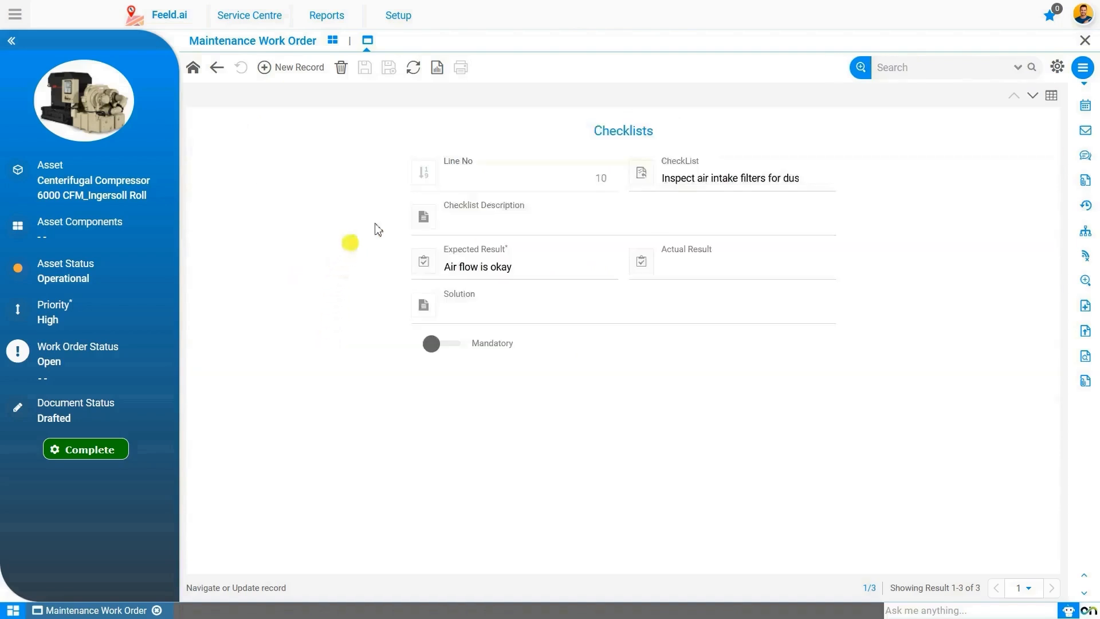
pyautogui.click(215, 72)
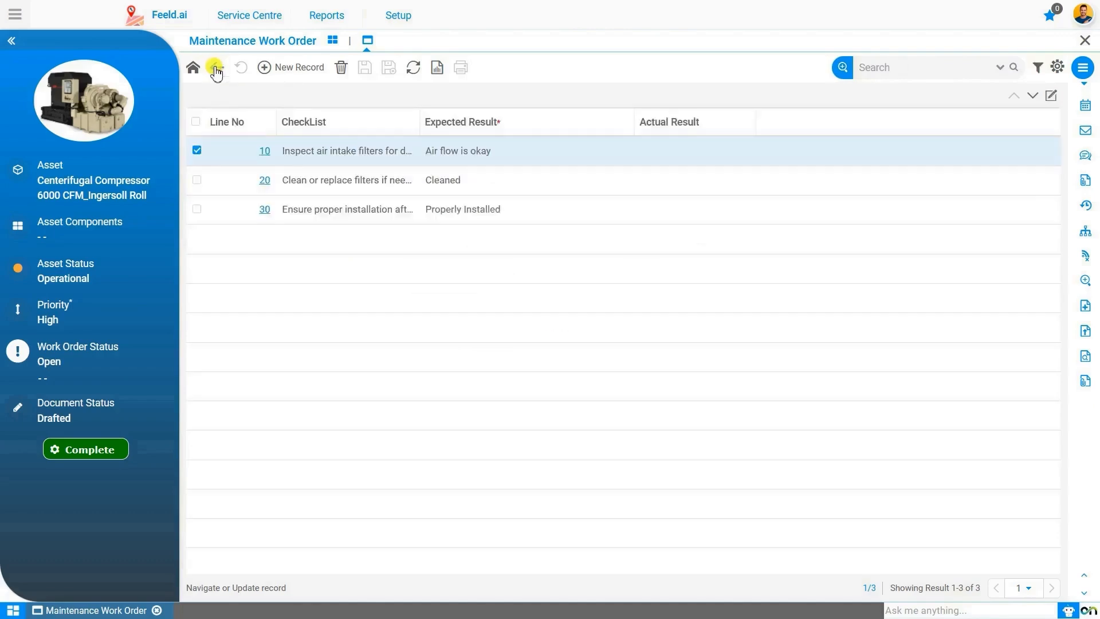
pyautogui.click(216, 70)
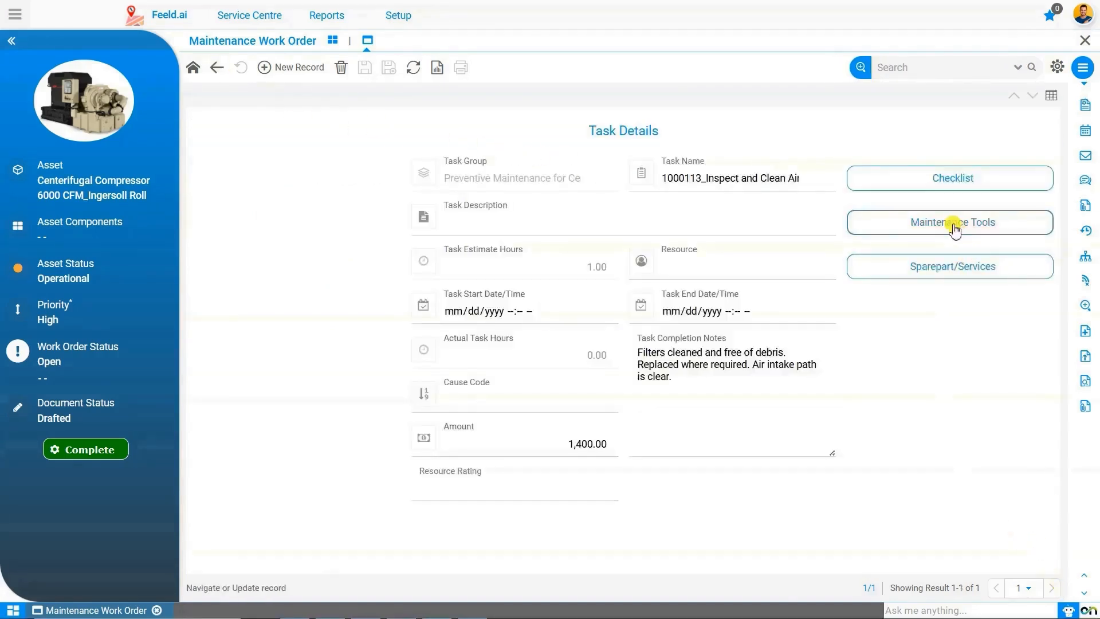
# Step: Review the Maintenance Tools lines of the Inspect and Clean Air Filters task, including the vacuum cleaner record, and return to the task
pyautogui.click(954, 228)
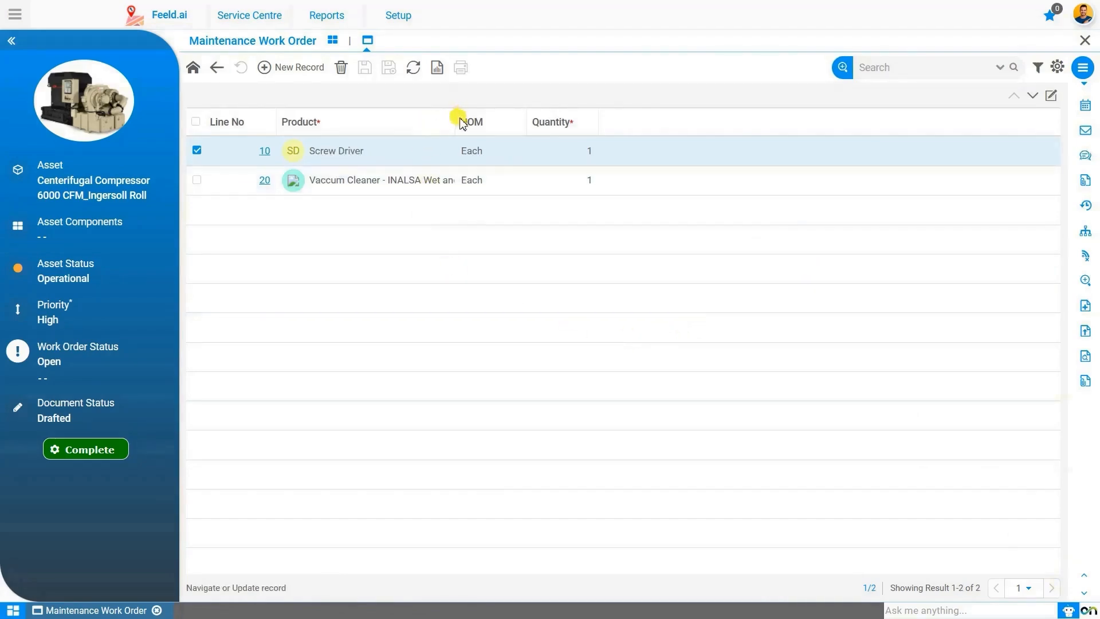
pyautogui.moveTo(454, 116); pyautogui.dragTo(603, 137)
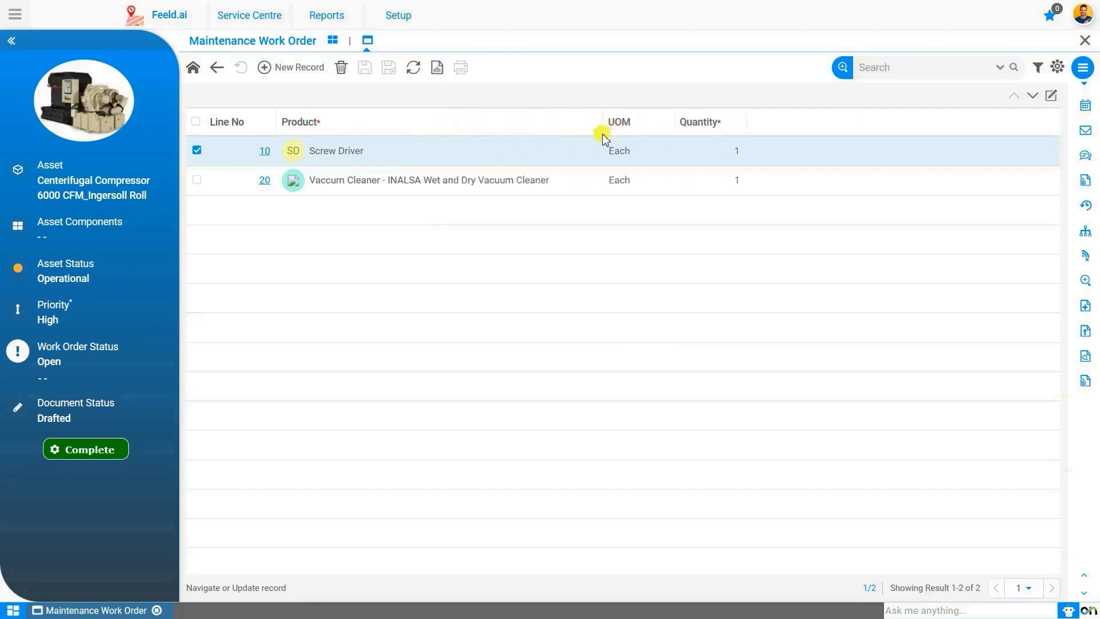
pyautogui.doubleClick(553, 279)
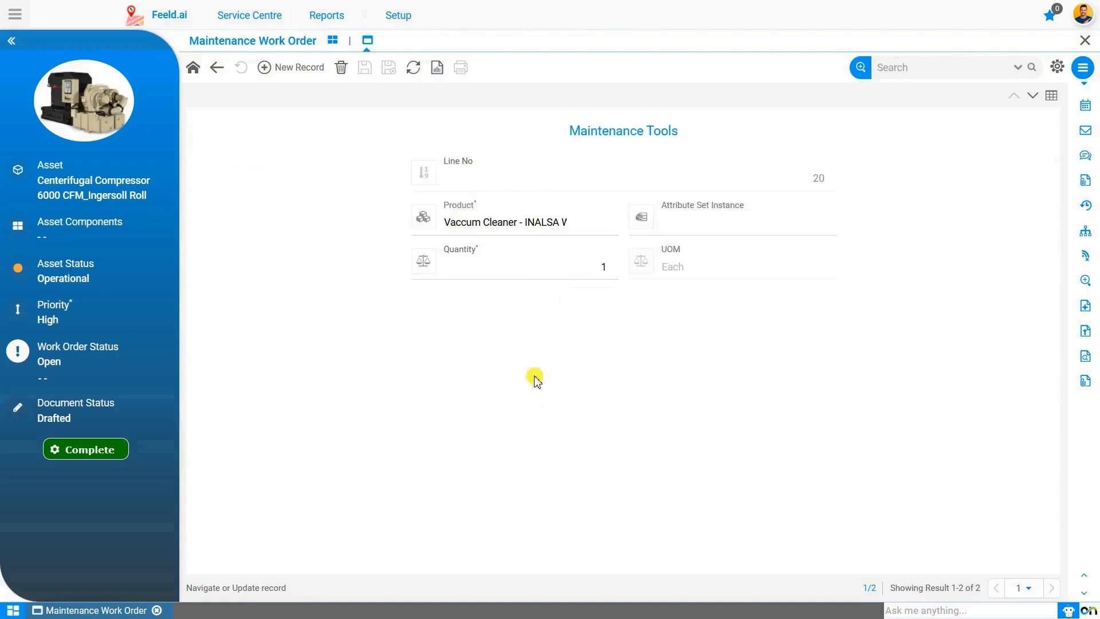
pyautogui.click(215, 68)
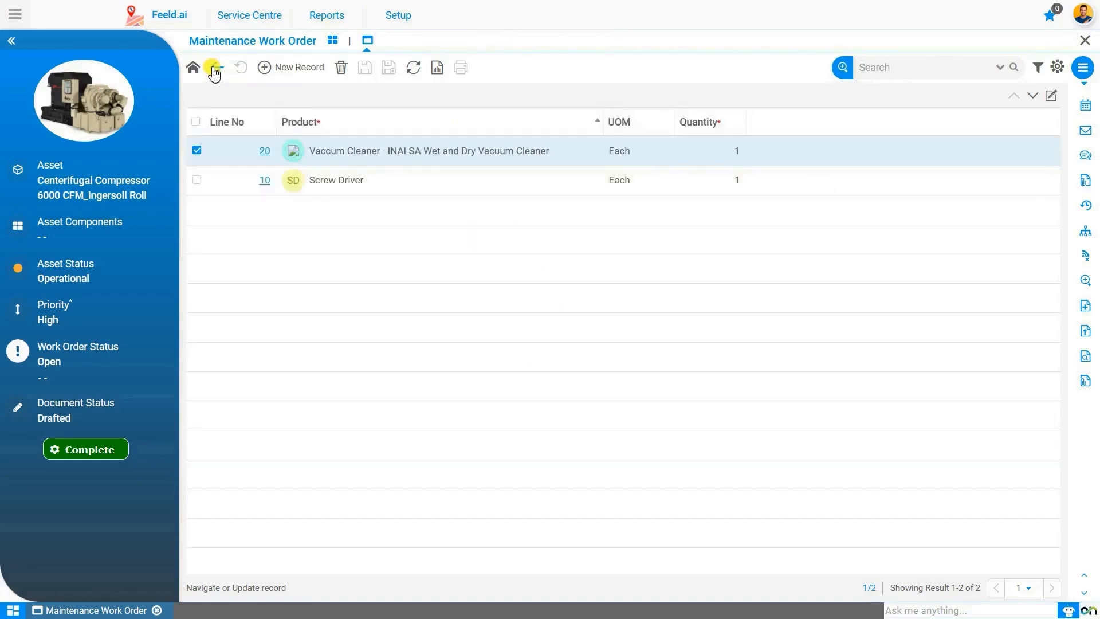
pyautogui.click(215, 68)
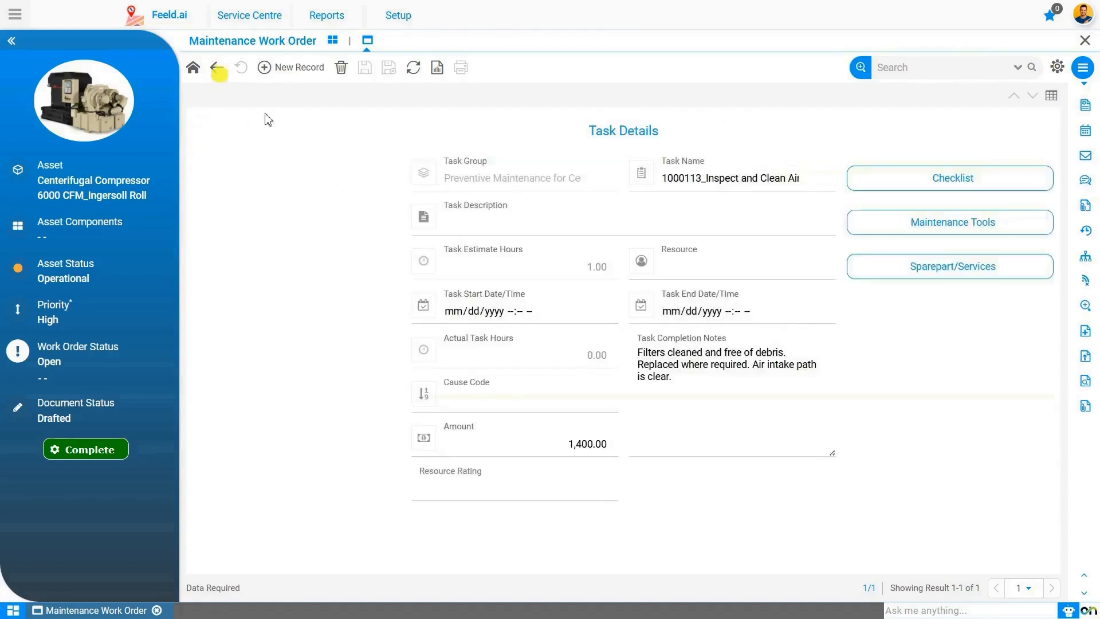
# Step: Review the Spareparts/Services line of the Inspect and Clean Air Filters task and return to the list of work orders
pyautogui.click(938, 269)
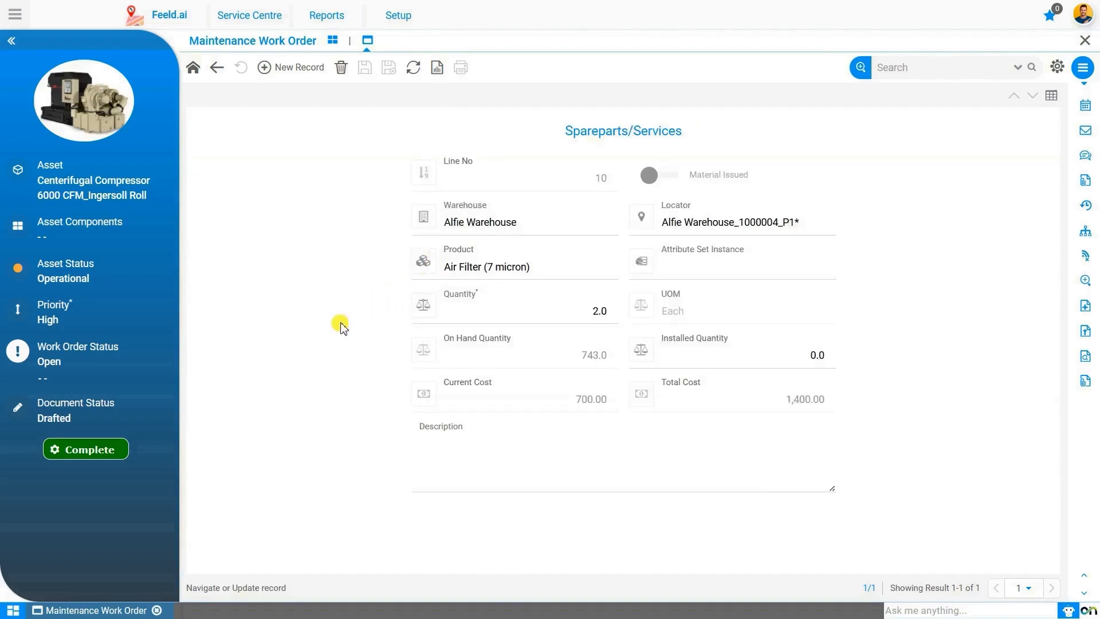
pyautogui.click(492, 476)
pyautogui.click(218, 70)
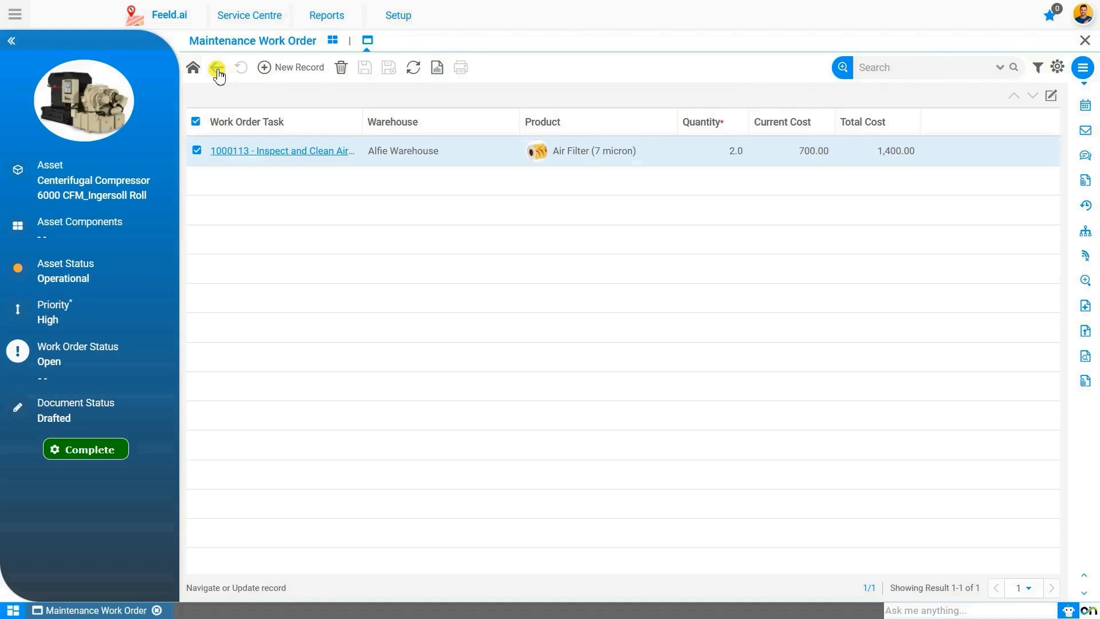
pyautogui.click(218, 69)
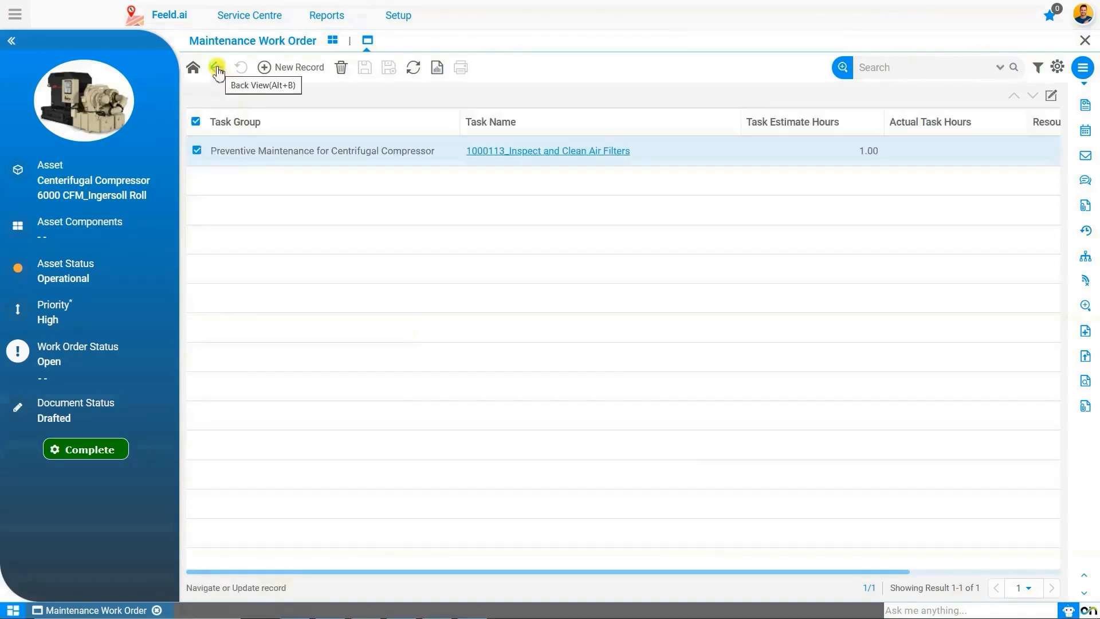
pyautogui.click(218, 69)
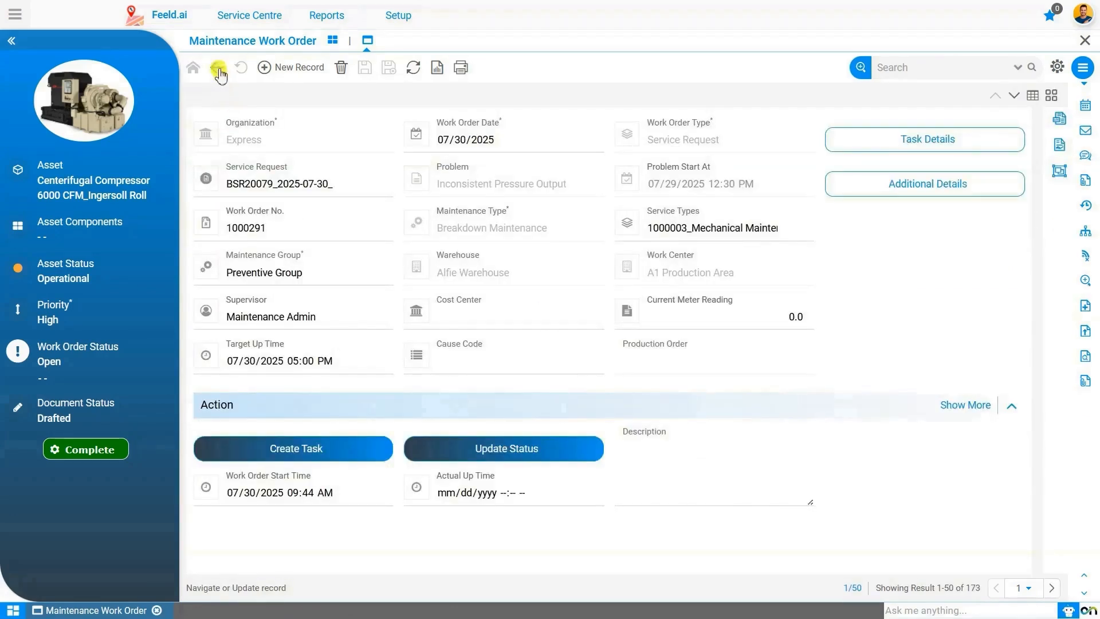
pyautogui.click(216, 70)
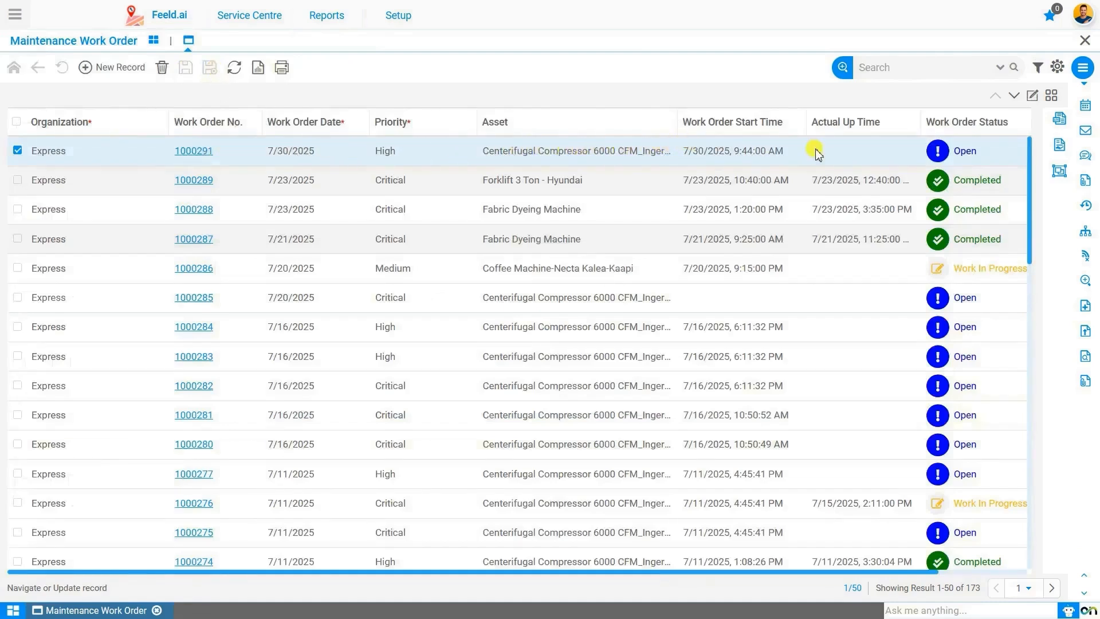
# Step: Create a new maintenance work order for organization Express with the Work Order Type Work Schedule
pyautogui.click(17, 150)
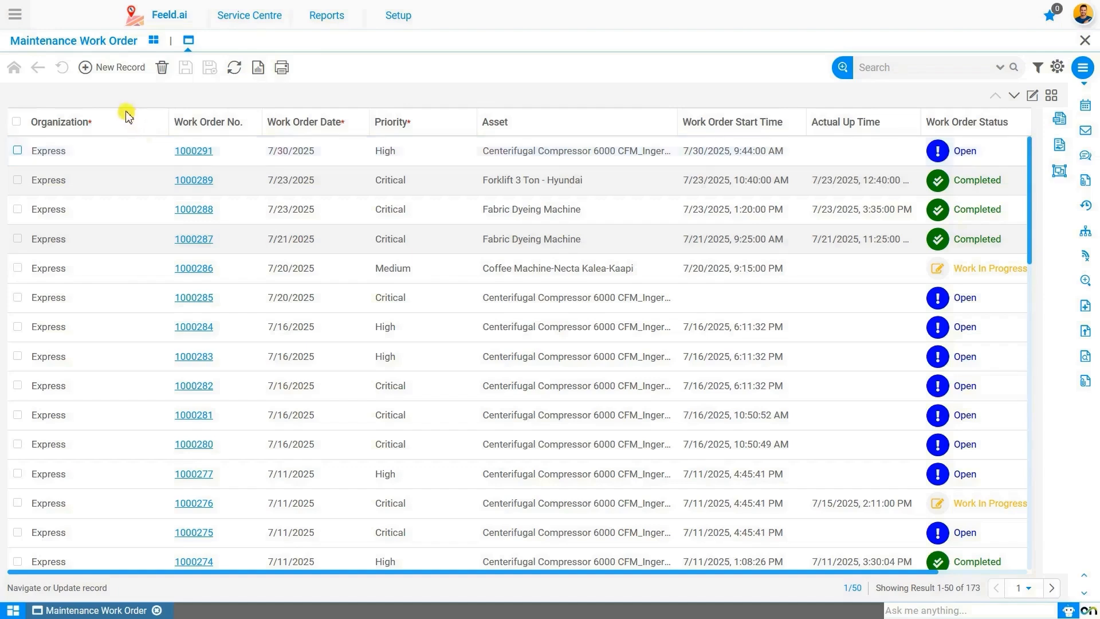
pyautogui.click(116, 71)
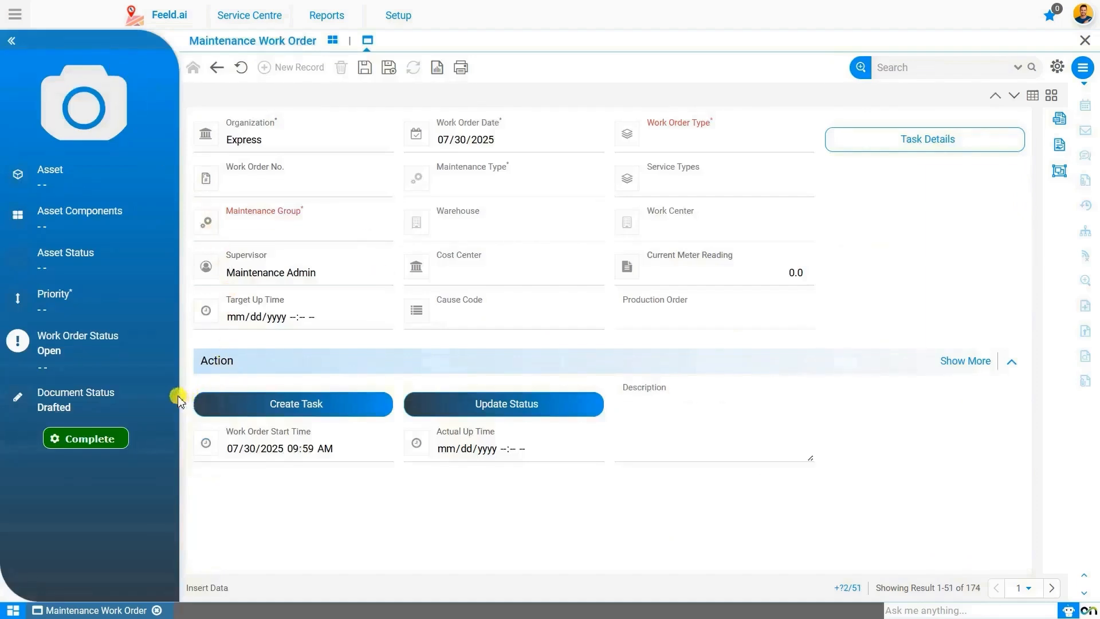
pyautogui.click(253, 145)
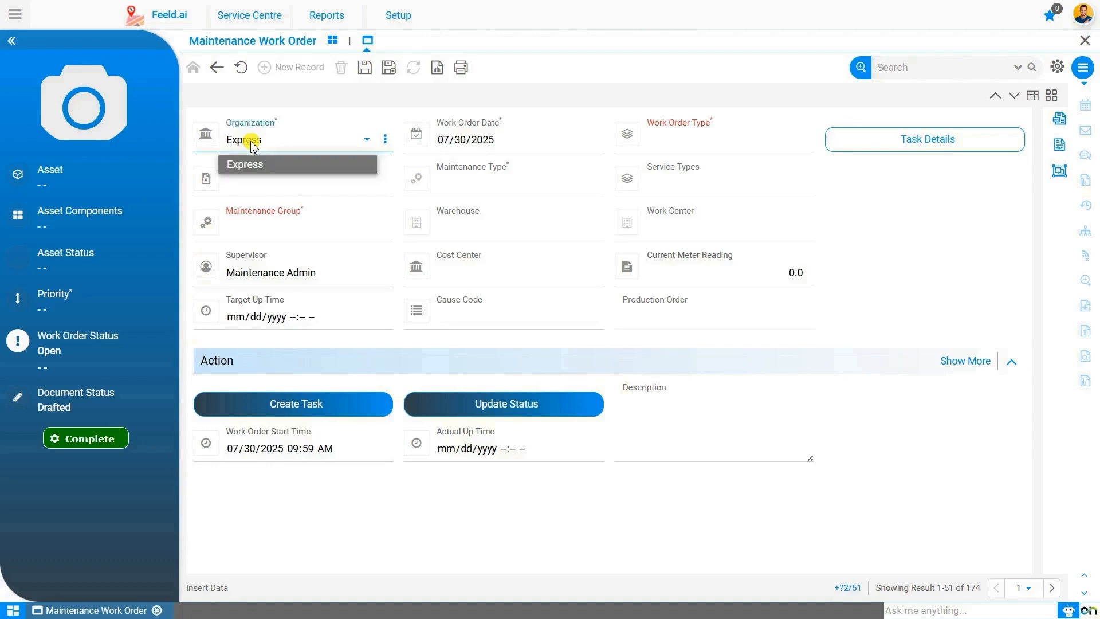
pyautogui.click(252, 143)
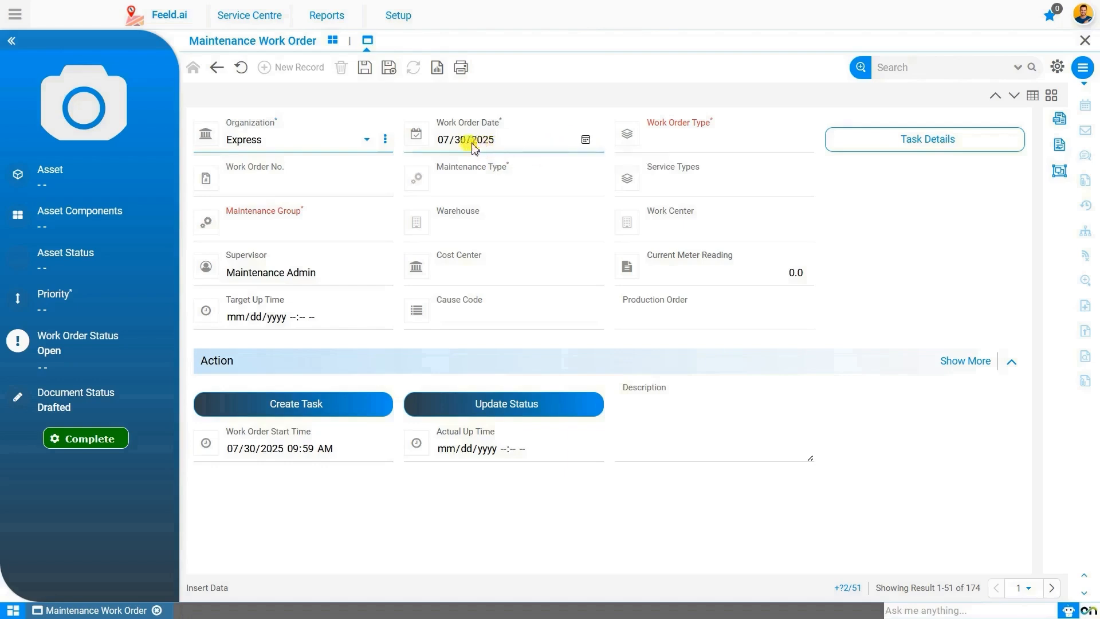
pyautogui.click(670, 147)
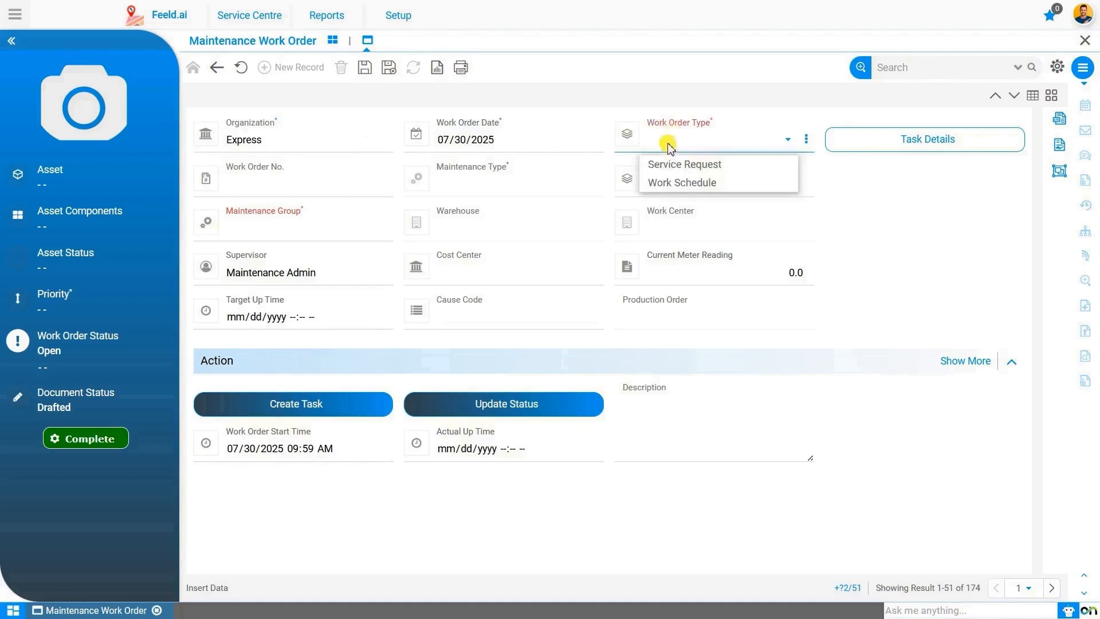
pyautogui.click(689, 184)
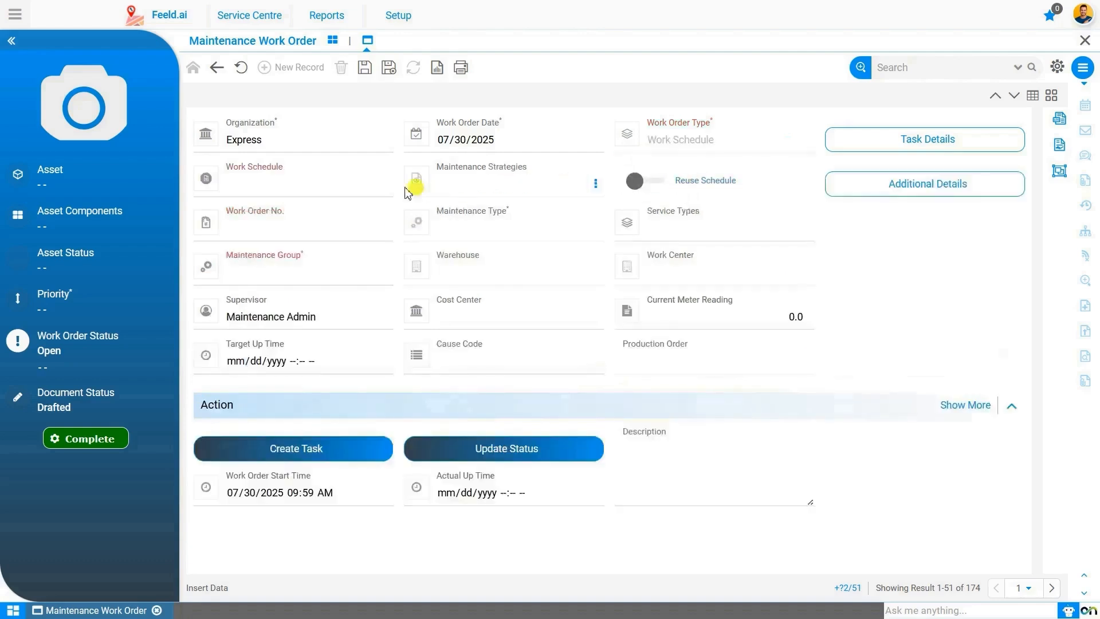
# Step: Link the work schedule PM20059__2025-07-30 to the new work order and save the record
pyautogui.click(259, 191)
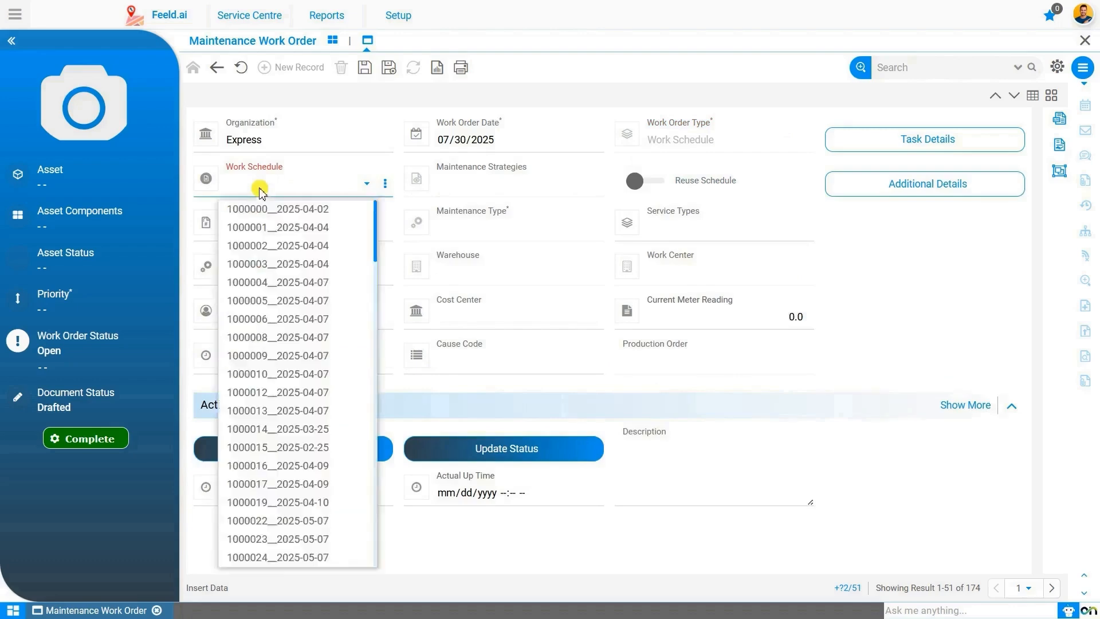
pyautogui.scroll(-5, 263, 320)
pyautogui.click(255, 376)
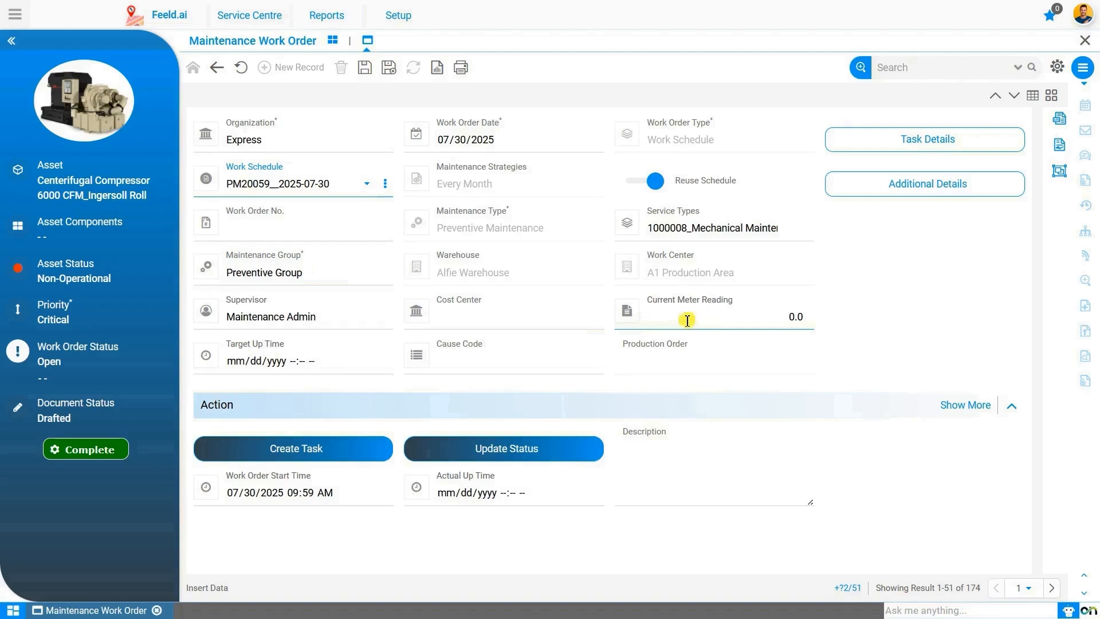
pyautogui.click(365, 70)
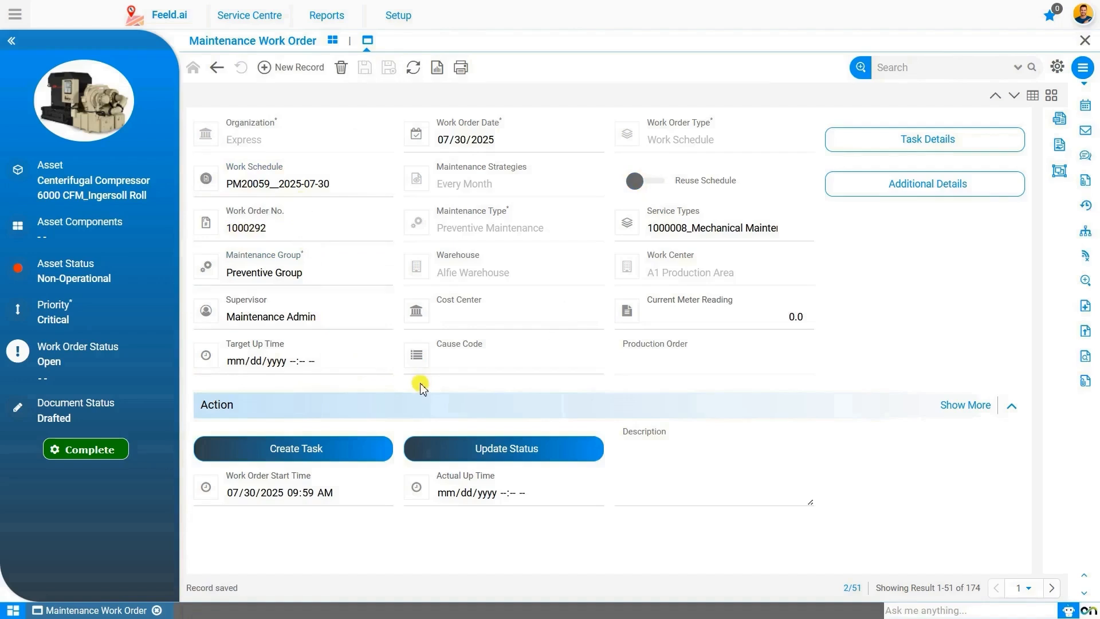
# Step: Review the Checklist and Maintenance Tools lines of the Check Oil Level in Gearbox task and return to the task
pyautogui.click(914, 143)
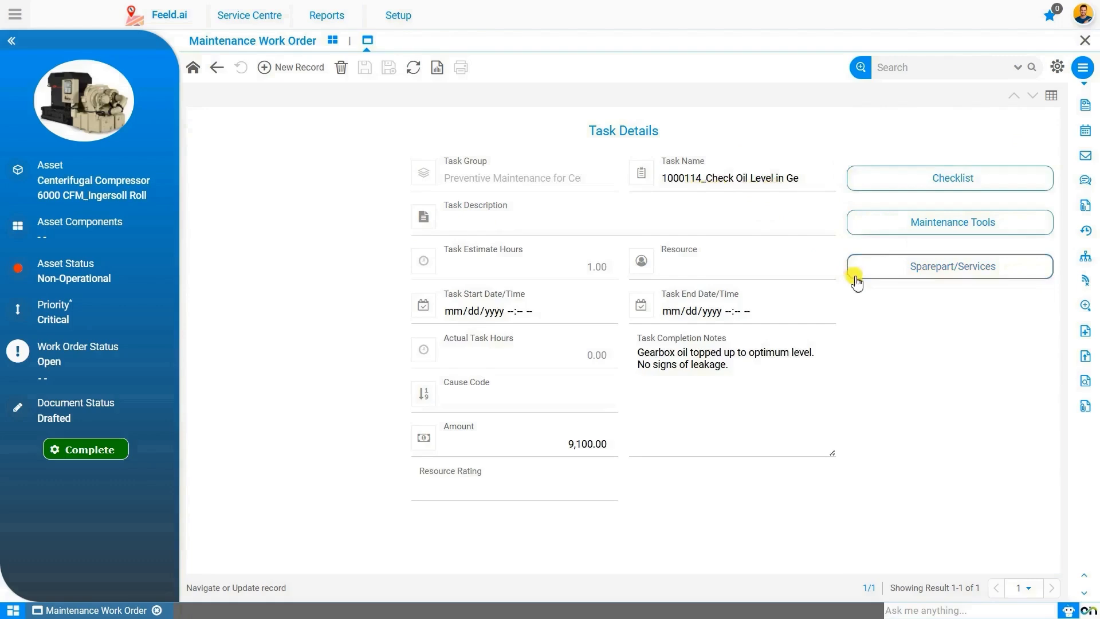
pyautogui.click(878, 189)
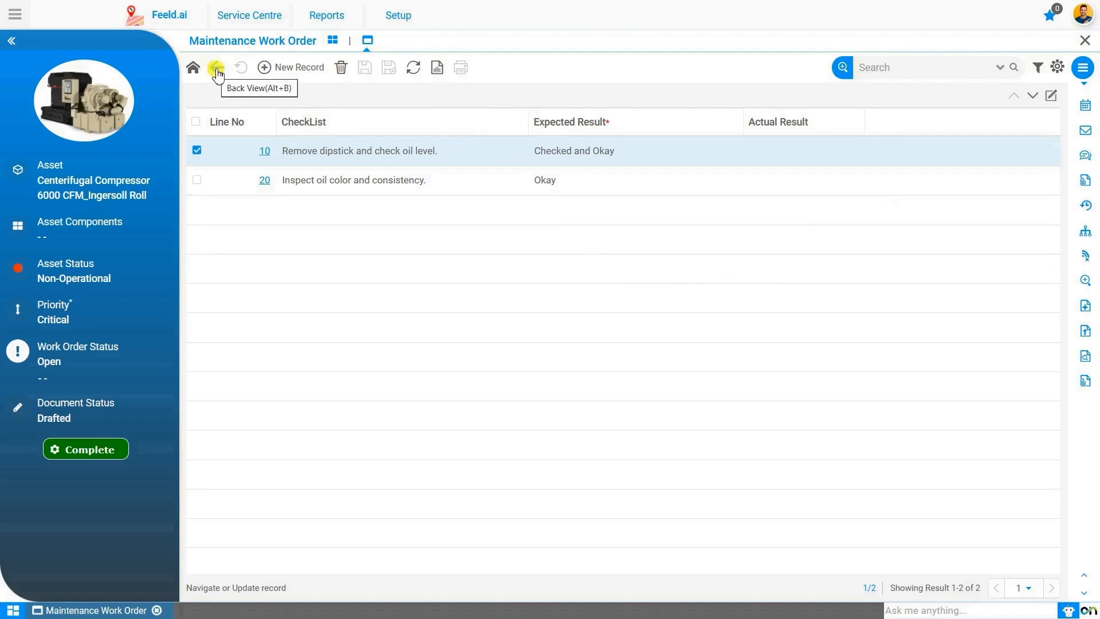
pyautogui.click(217, 70)
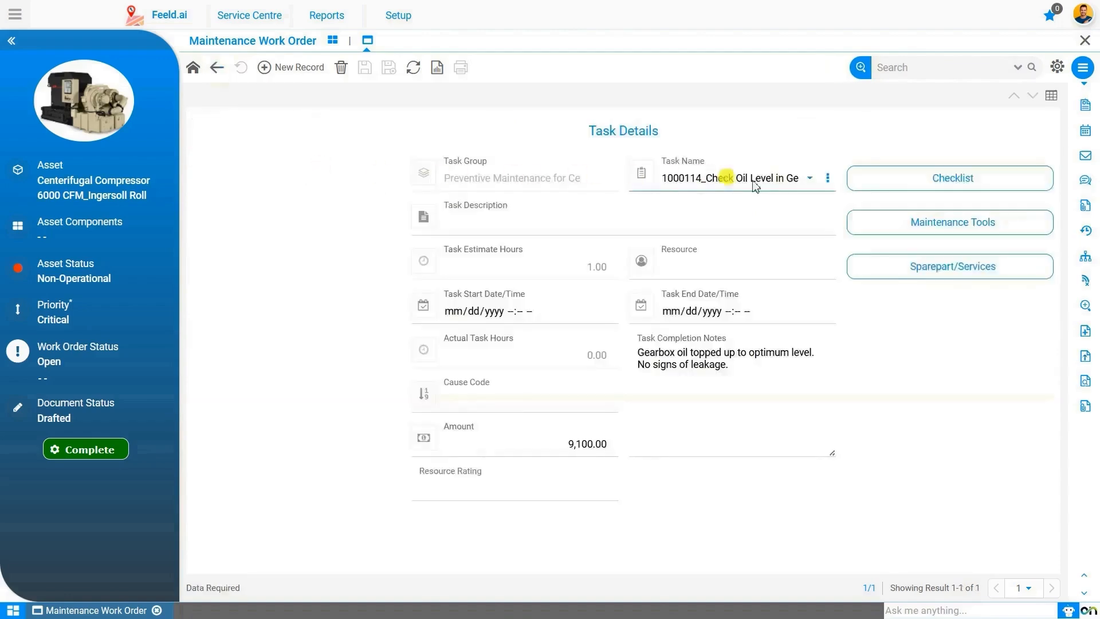
pyautogui.click(924, 228)
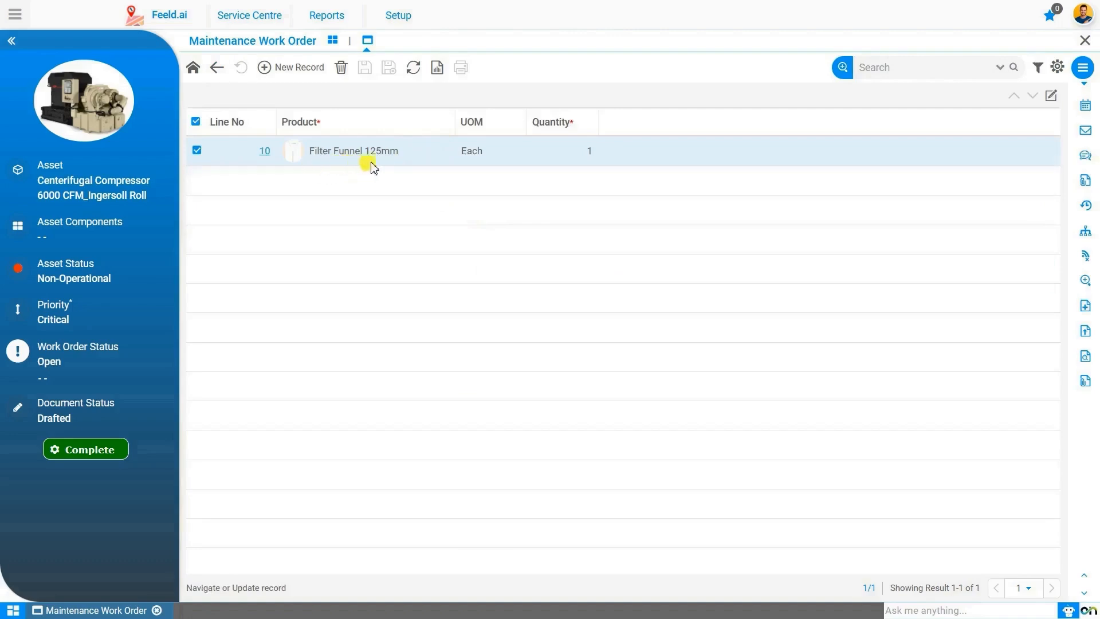
pyautogui.click(216, 70)
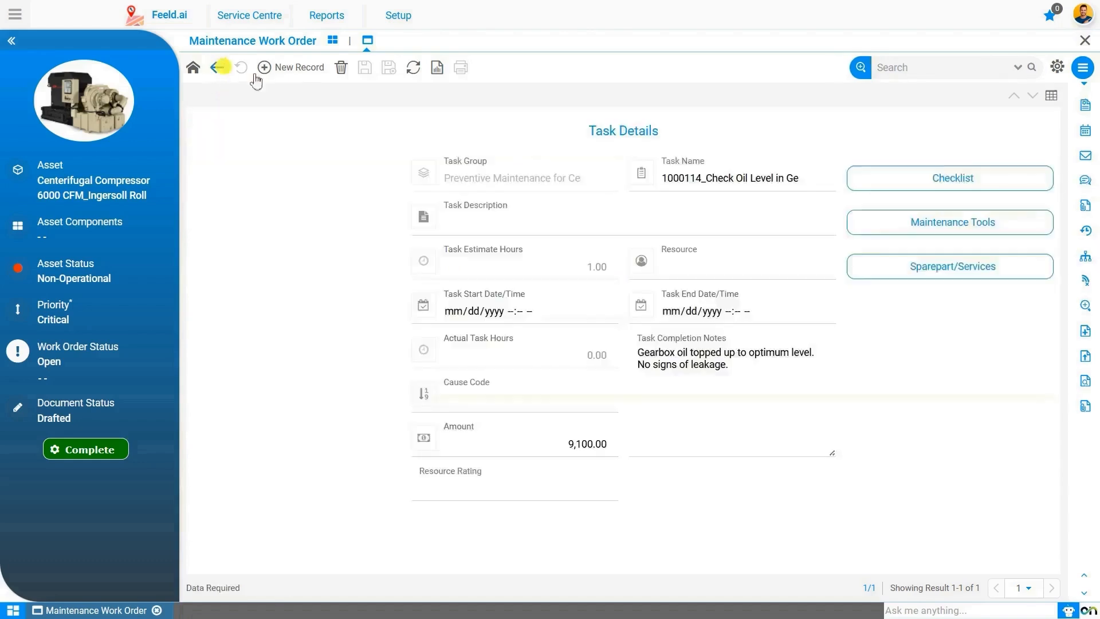
# Step: Review the Sparepart/Services lines of the Check Oil Level in Gearbox task and return to the work order
pyautogui.click(937, 271)
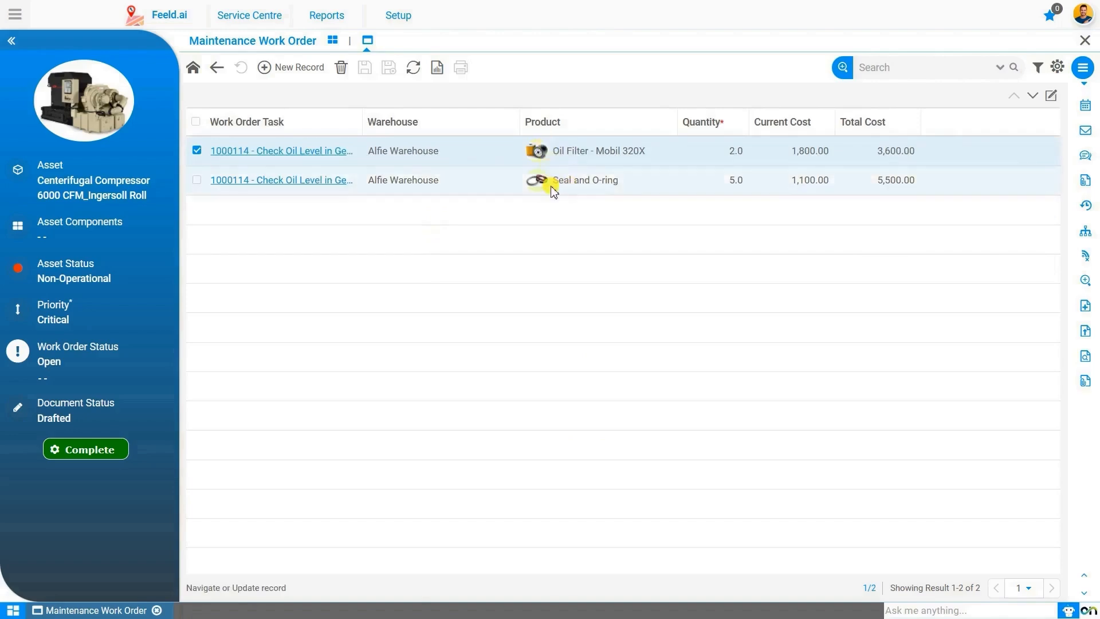
pyautogui.click(216, 75)
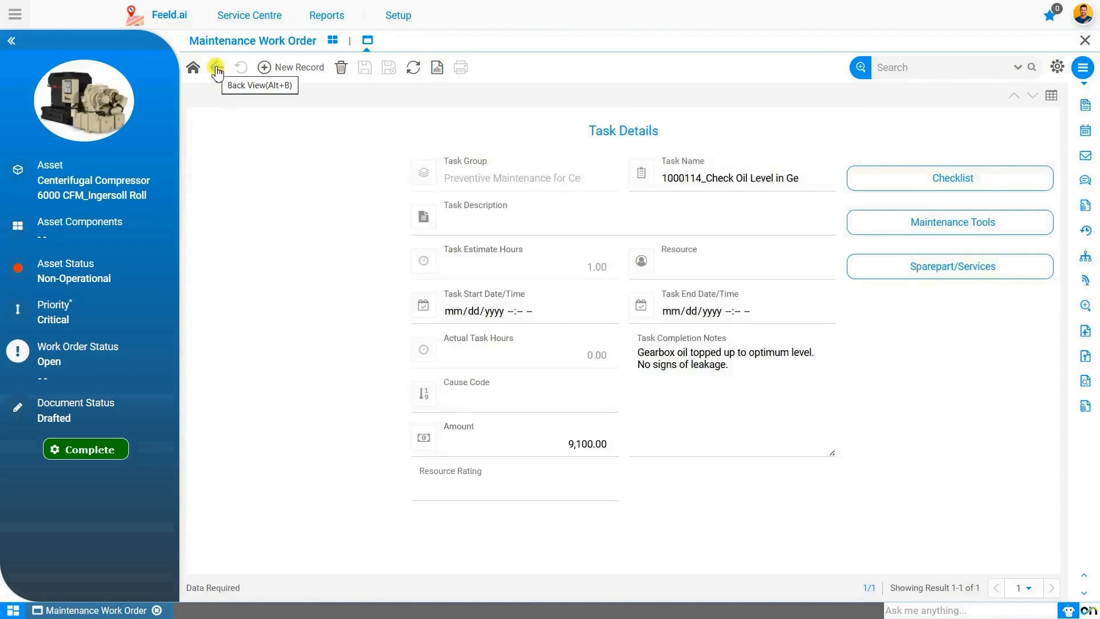
pyautogui.click(216, 73)
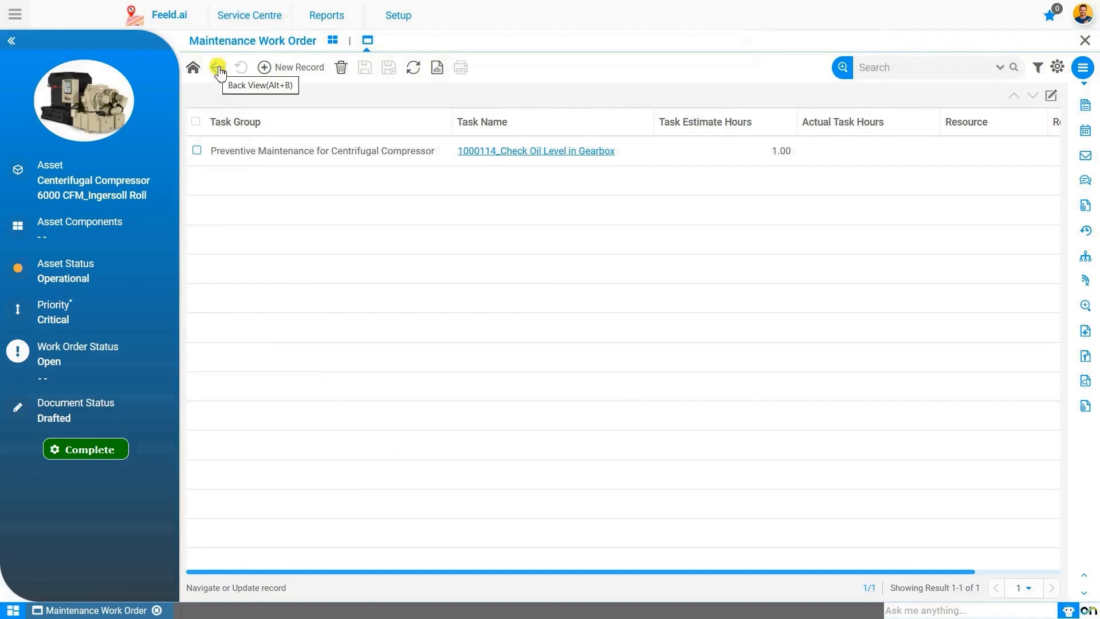
pyautogui.click(219, 68)
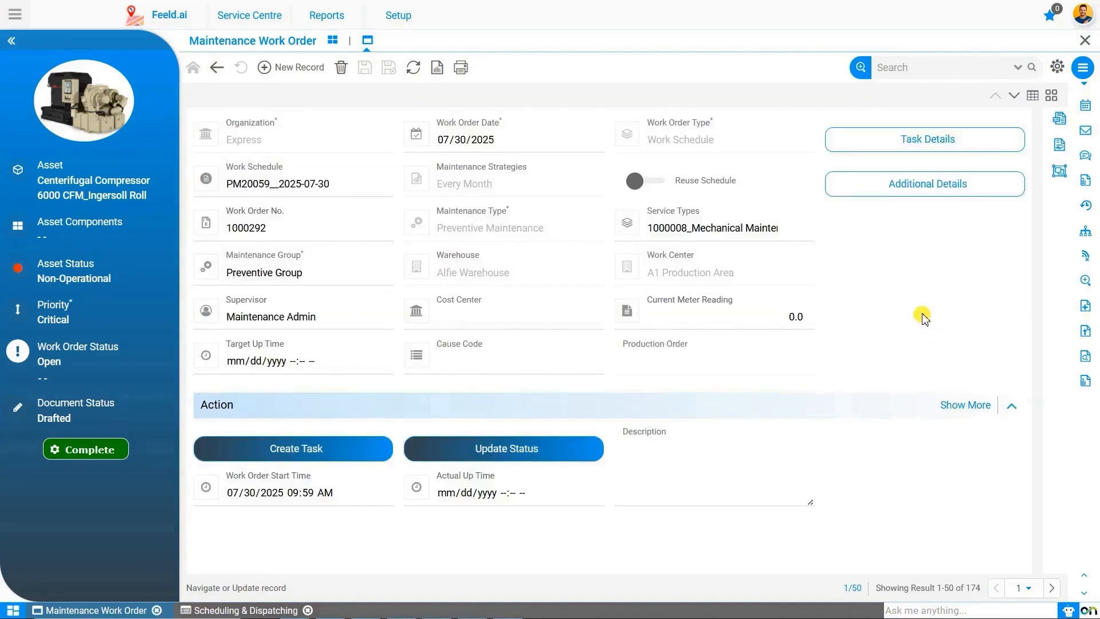
# Step: Enable Use Asset Location in the work order's additional details, save the record, and return to the work order
pyautogui.click(917, 189)
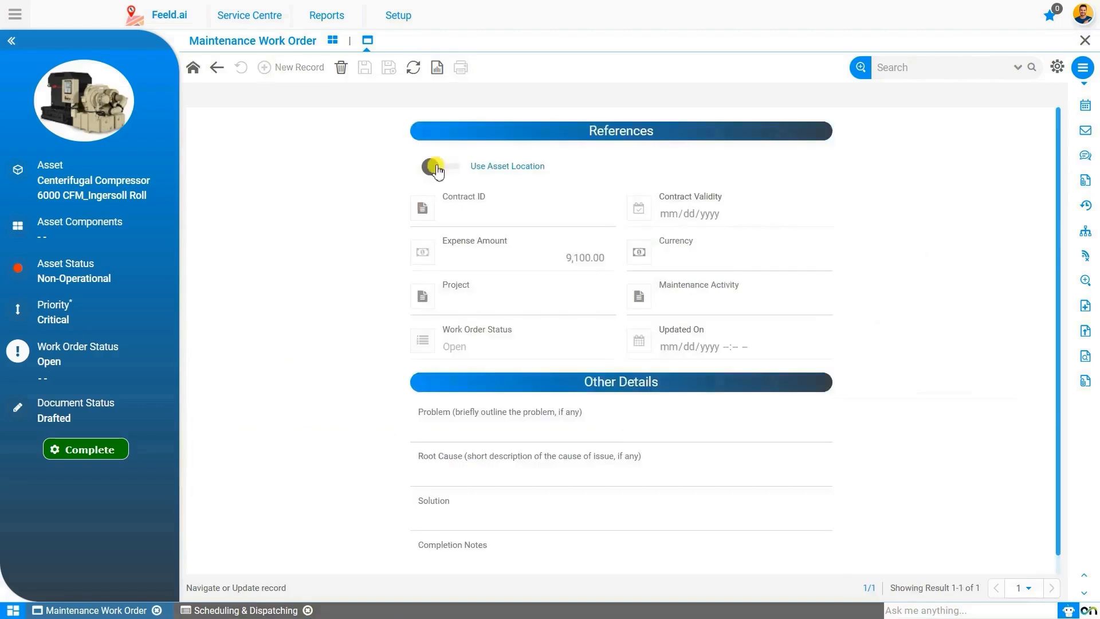
pyautogui.click(437, 169)
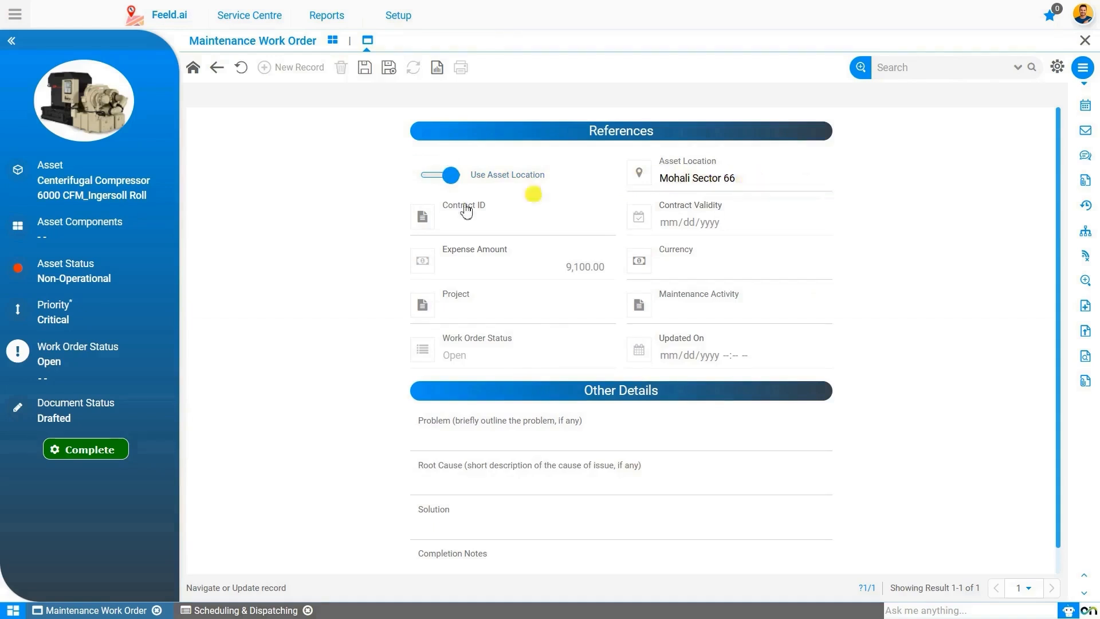
pyautogui.click(364, 67)
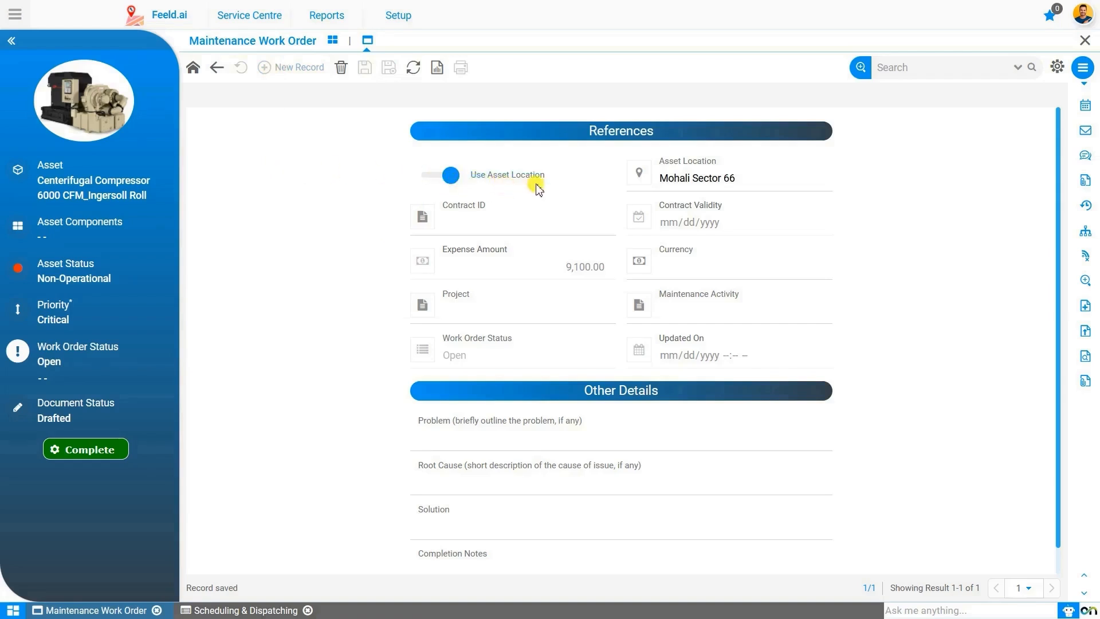
pyautogui.click(218, 69)
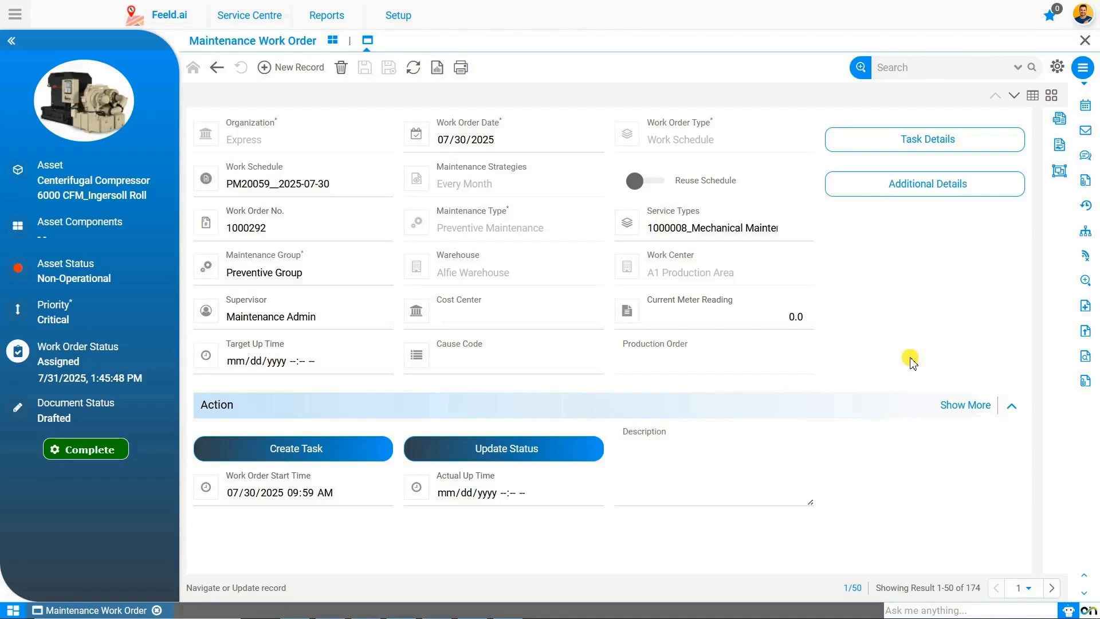
# Step: Open the Scheduling & Dispatching board from the Feeld.ai Service Centre
pyautogui.click(23, 20)
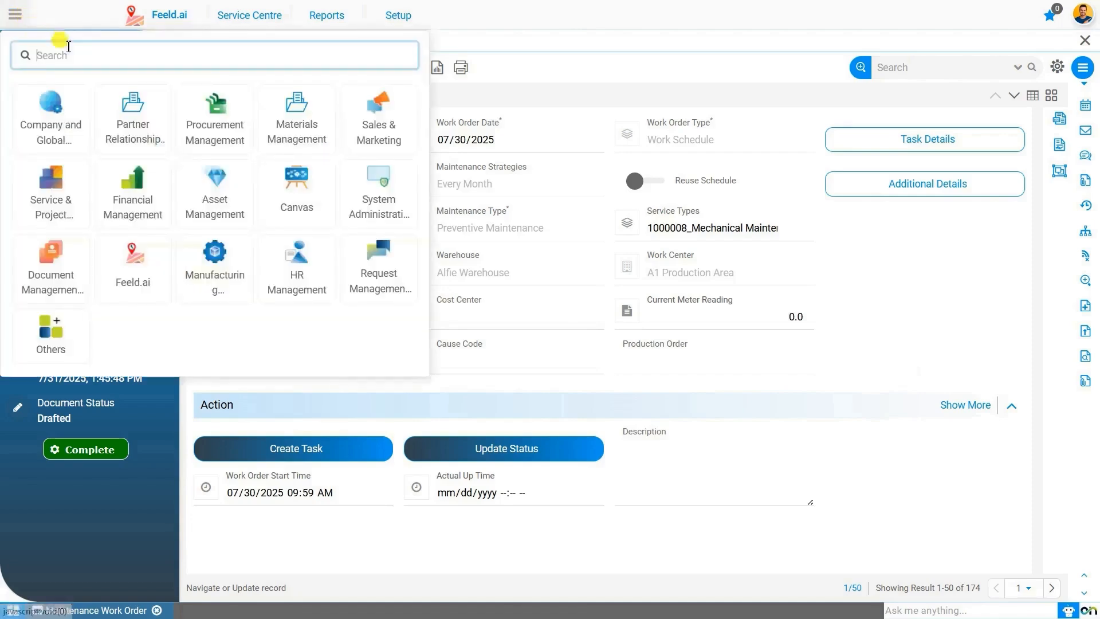
pyautogui.write('Schedu')
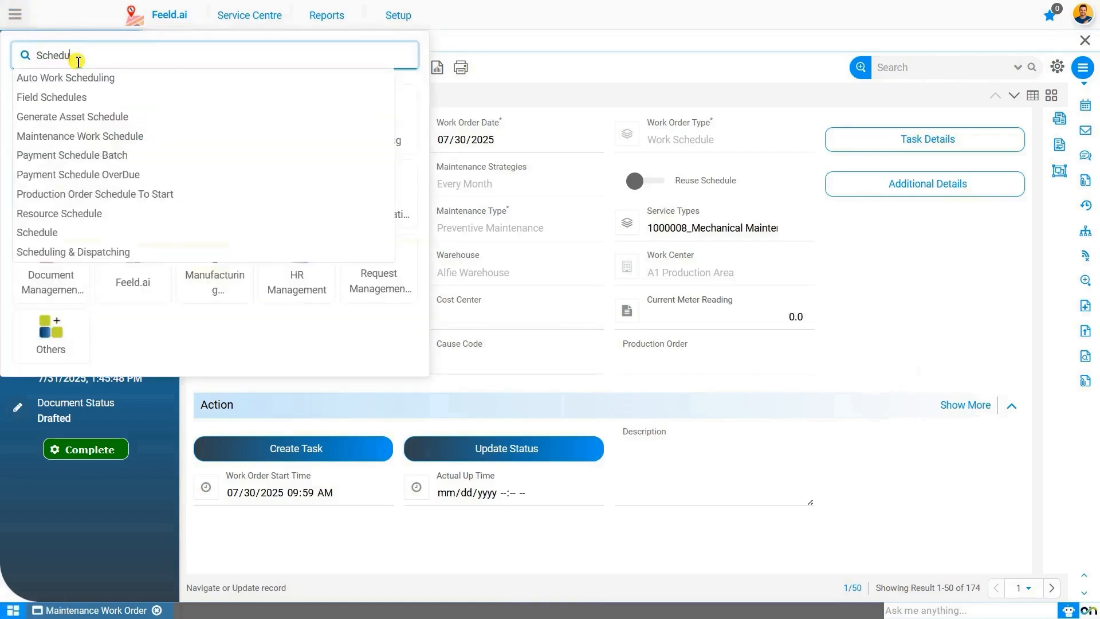
pyautogui.write('ling')
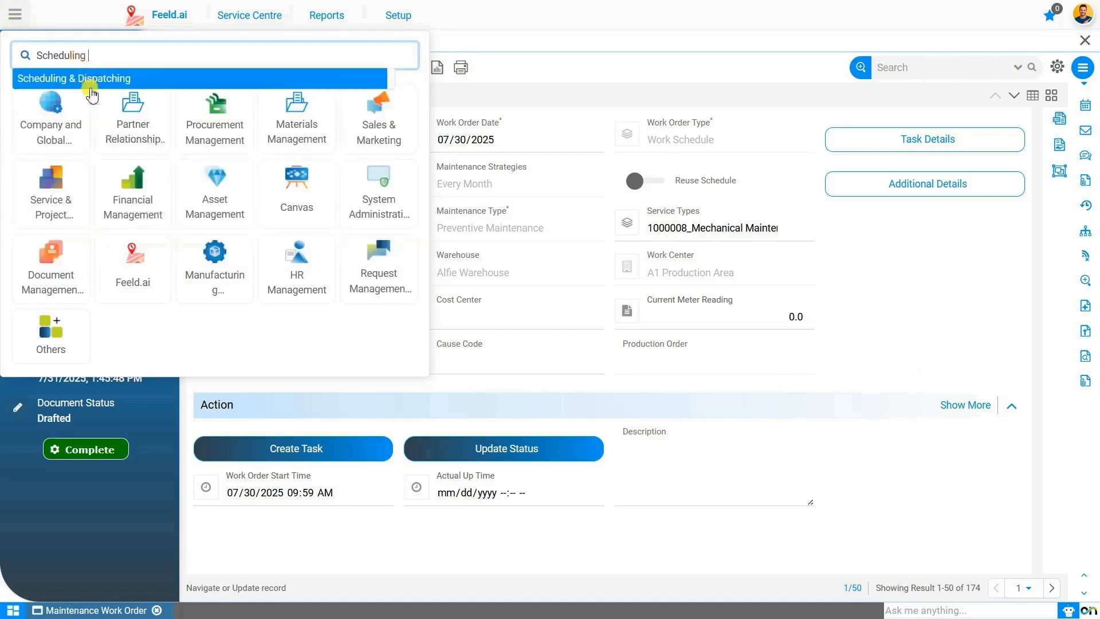
pyautogui.click(136, 286)
pyautogui.click(240, 19)
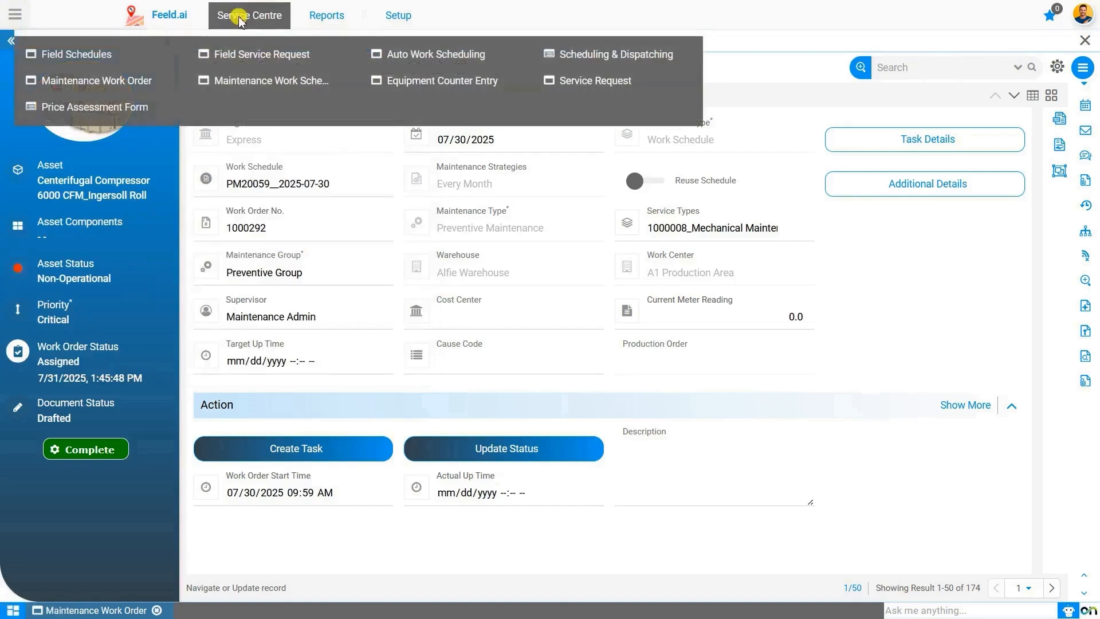
pyautogui.click(596, 61)
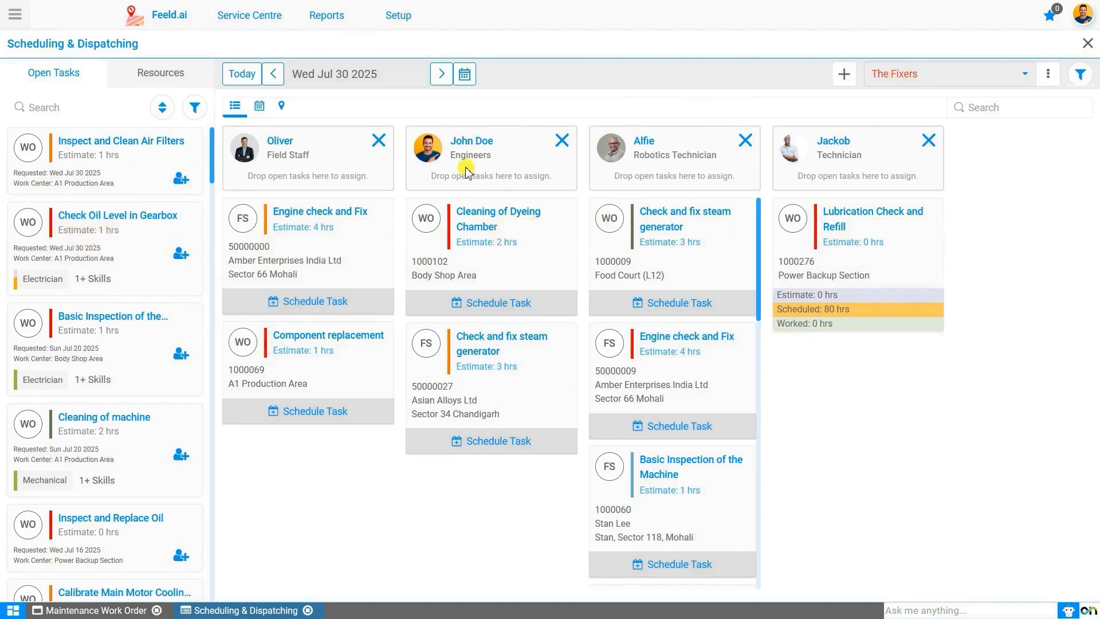
# Step: Assign the open Check Oil Level in Gearbox task to the engineer and set its schedule to Thu Jul 31, 2025, 12:00 PM, for 01:00 hrs
pyautogui.moveTo(97, 232); pyautogui.dragTo(479, 486)
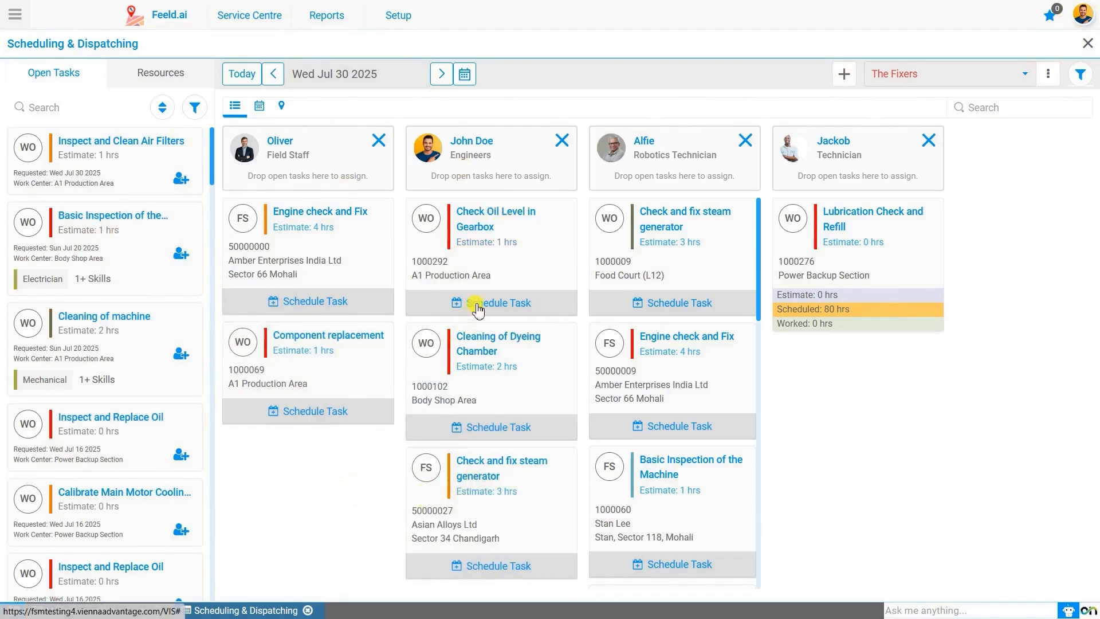
pyautogui.click(479, 310)
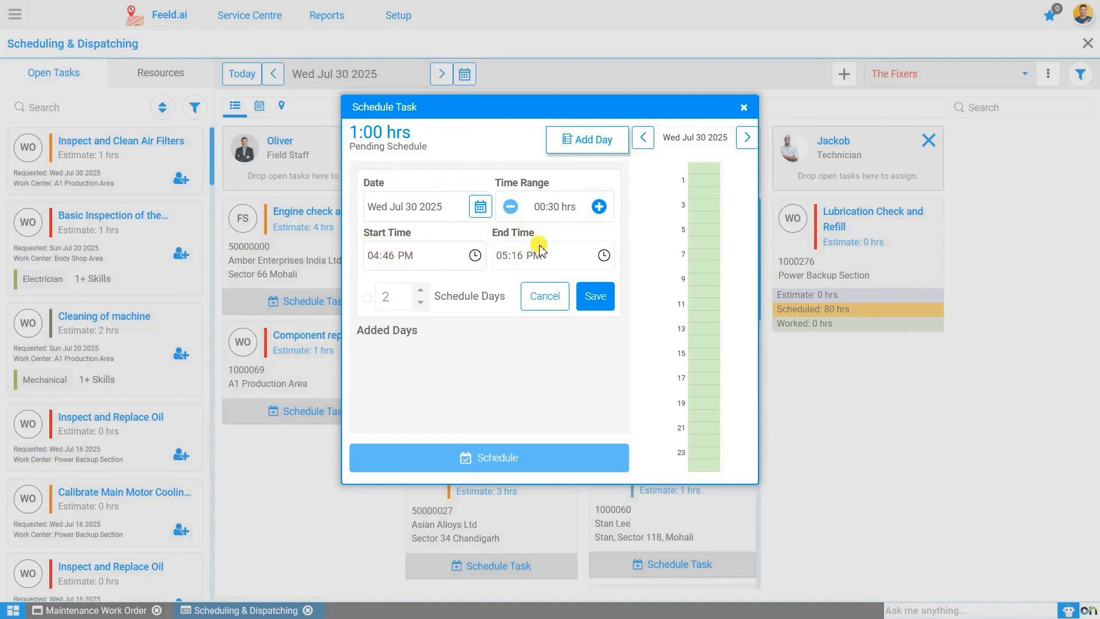
pyautogui.click(481, 206)
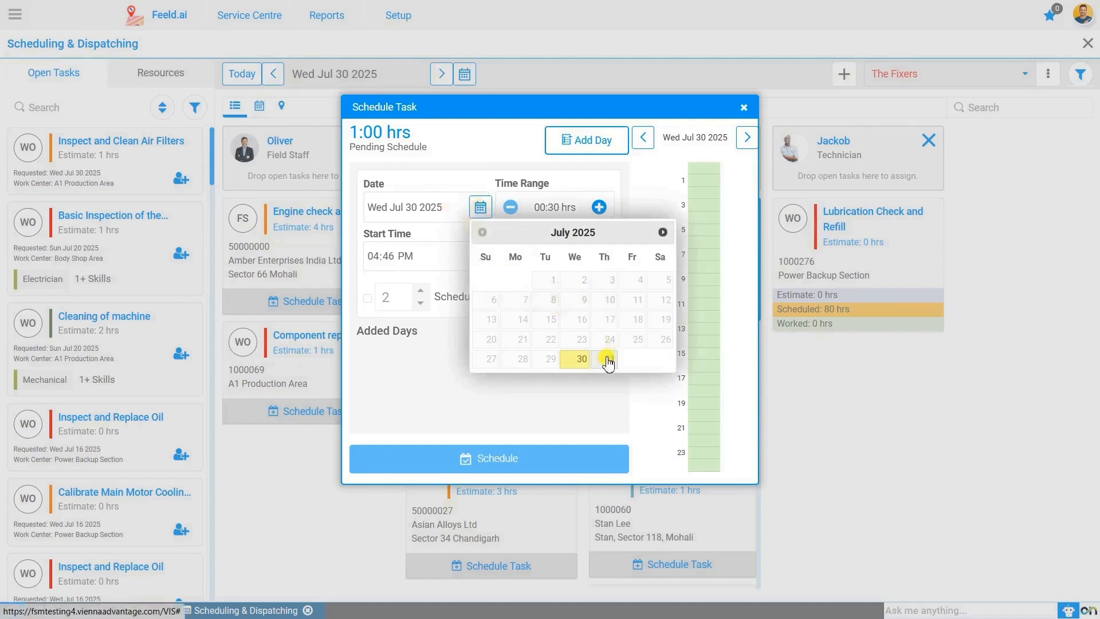
pyautogui.click(608, 360)
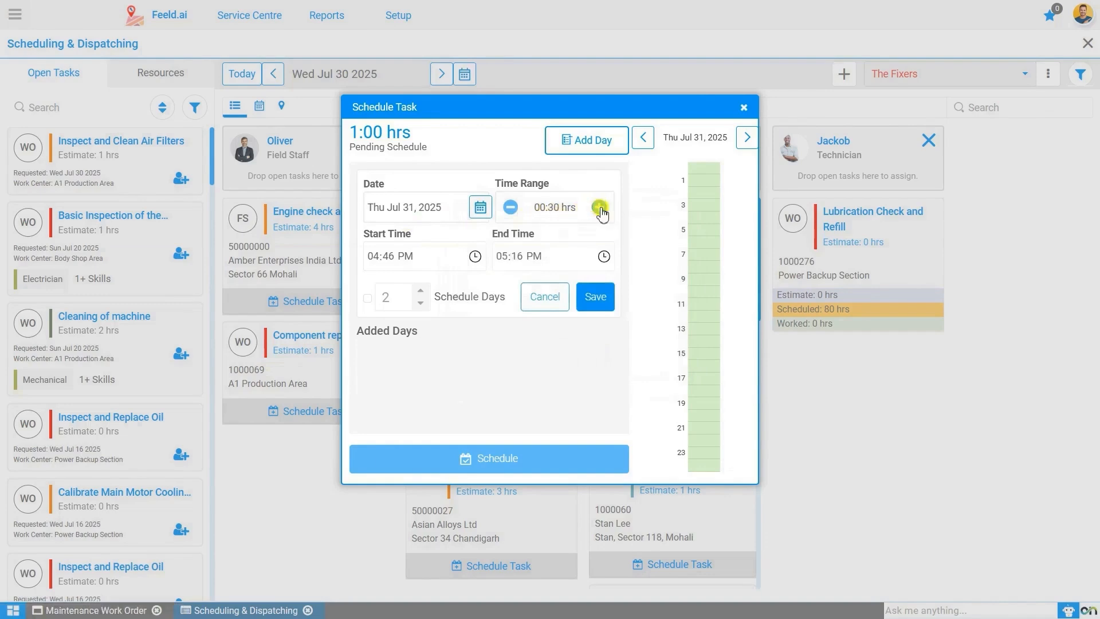
pyautogui.click(374, 259)
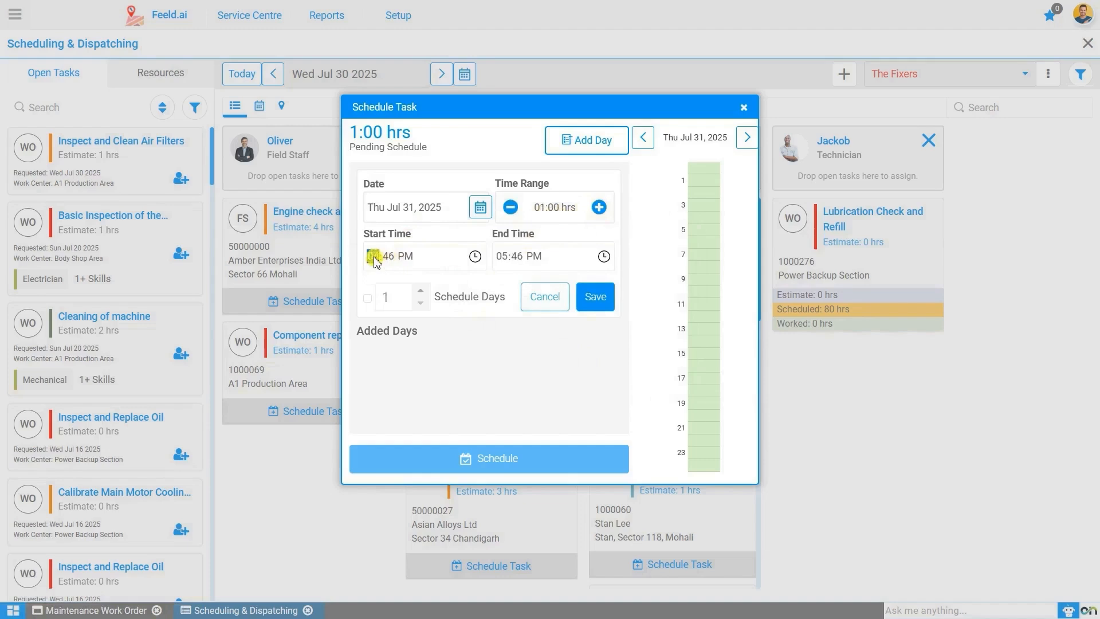
pyautogui.write('1200')
# Step: Enable Schedule Days with 1 day, save the day entry, and schedule the Check Oil Level in Gearbox task
pyautogui.click(369, 299)
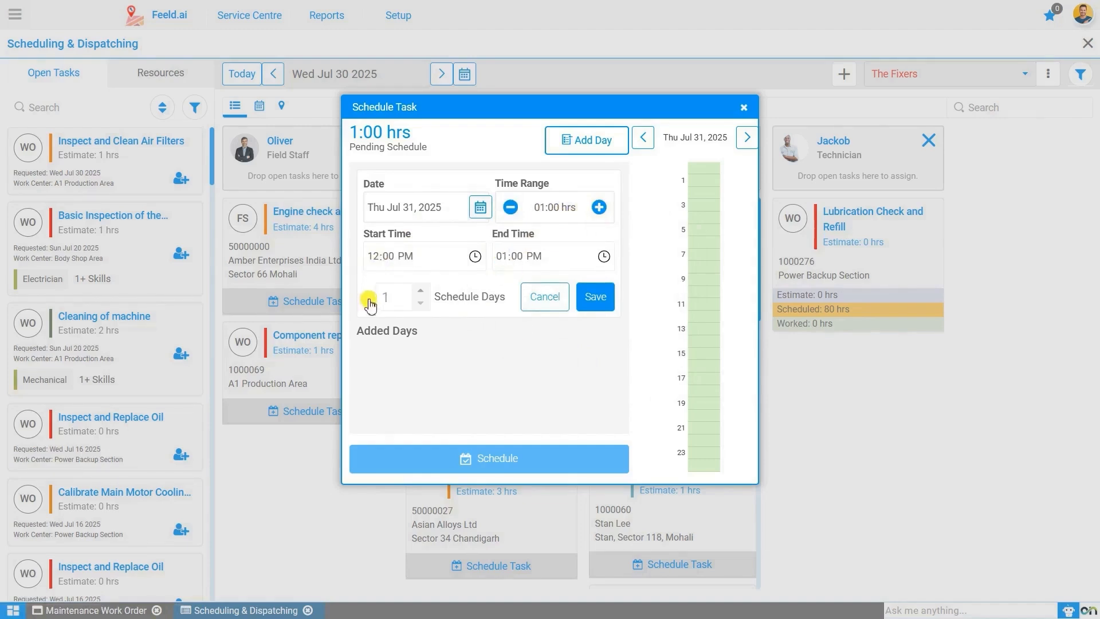
pyautogui.click(421, 297)
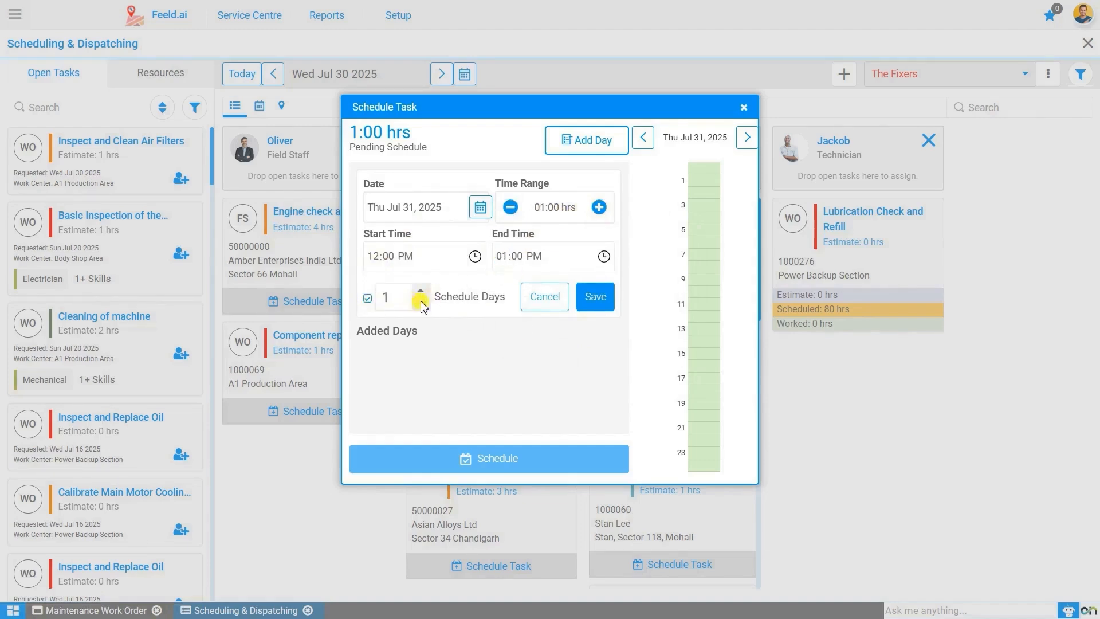
pyautogui.click(596, 298)
pyautogui.click(496, 460)
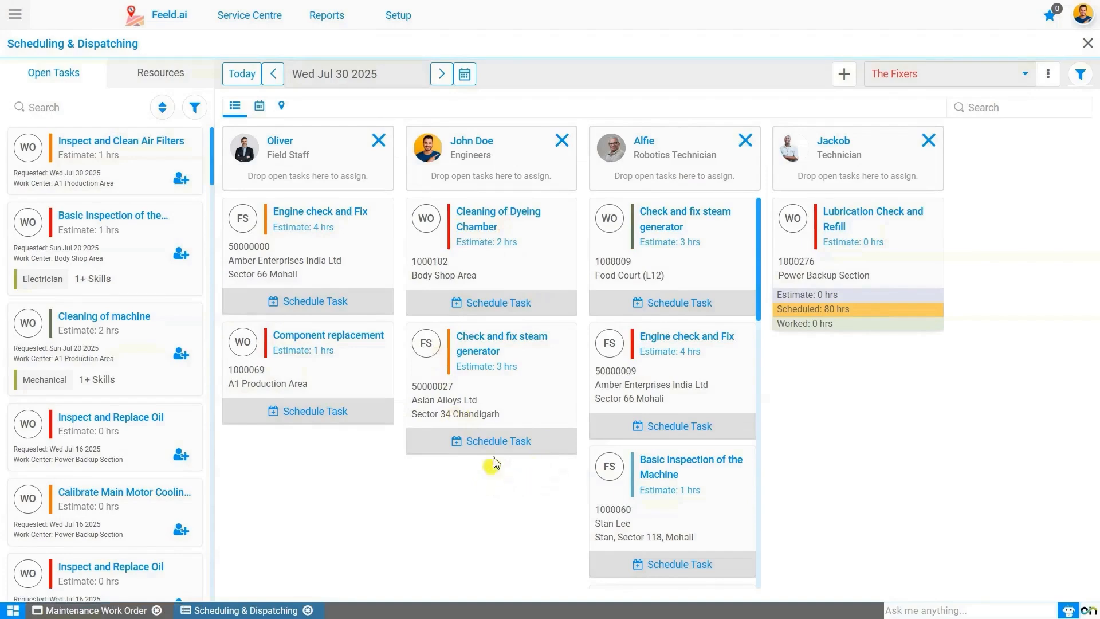
# Step: View The Fixers team's schedule for Thu Jul 31, 2025 in the calendar, in both the weekly and daily layouts
pyautogui.click(441, 76)
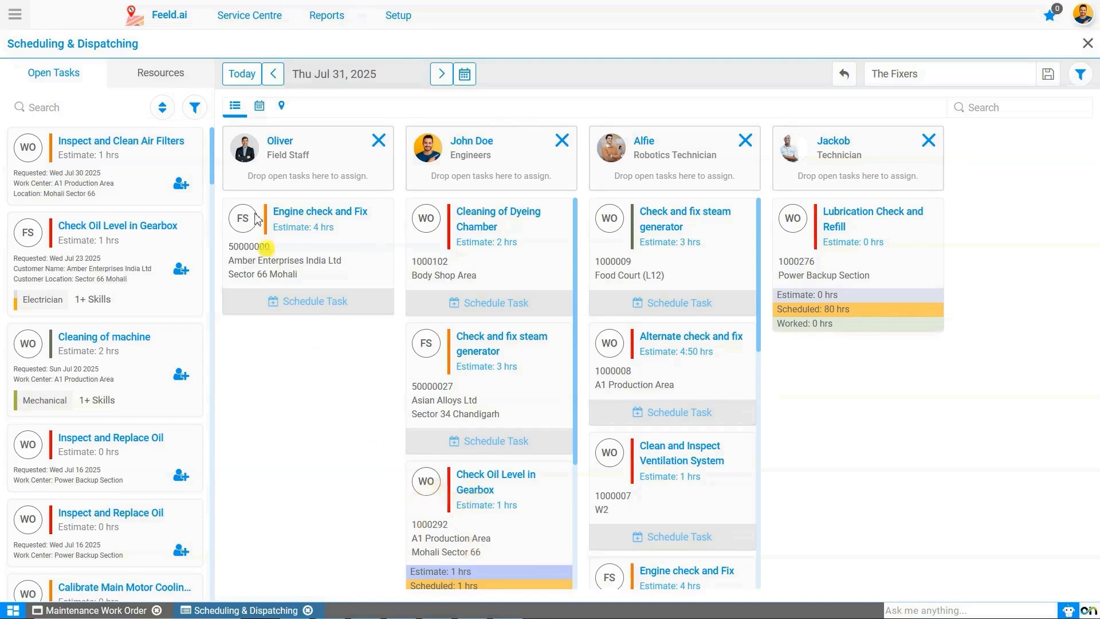
pyautogui.click(259, 109)
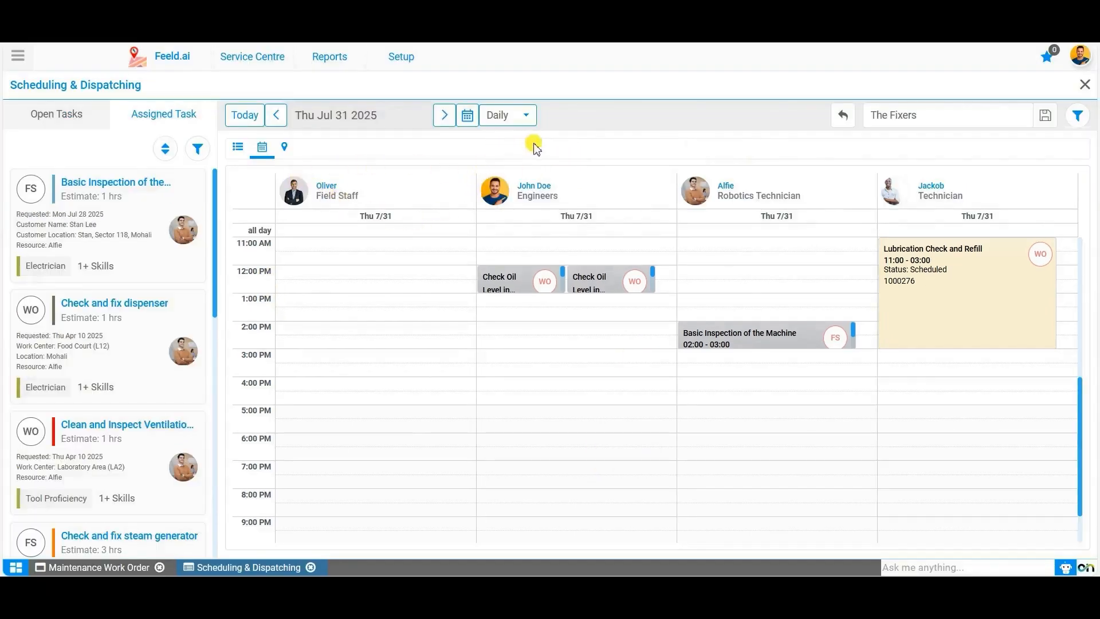
pyautogui.click(511, 116)
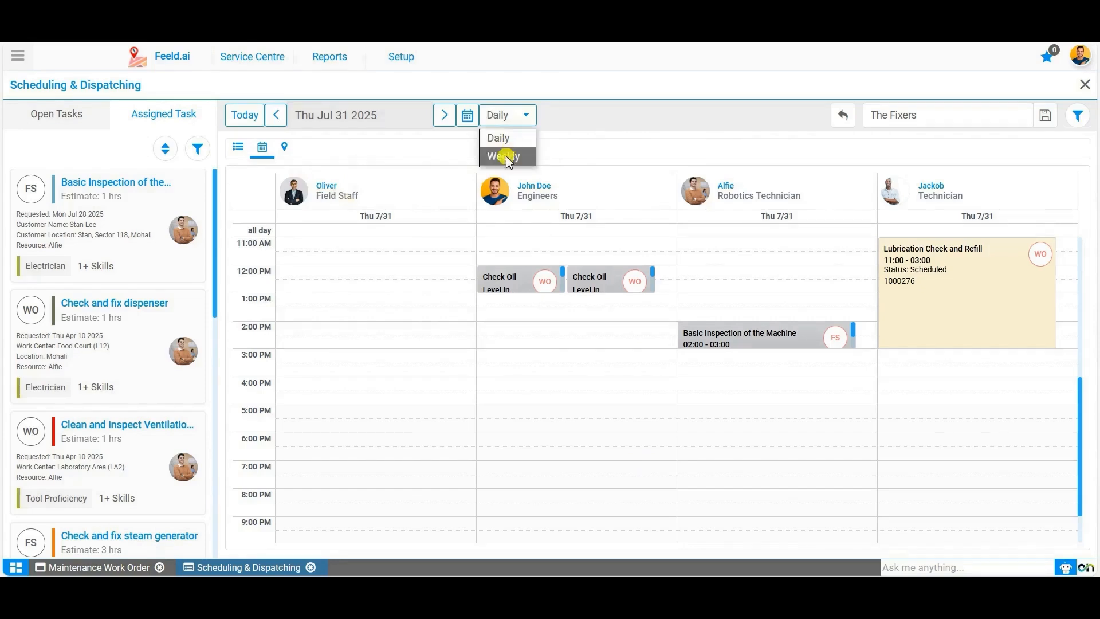
pyautogui.click(508, 157)
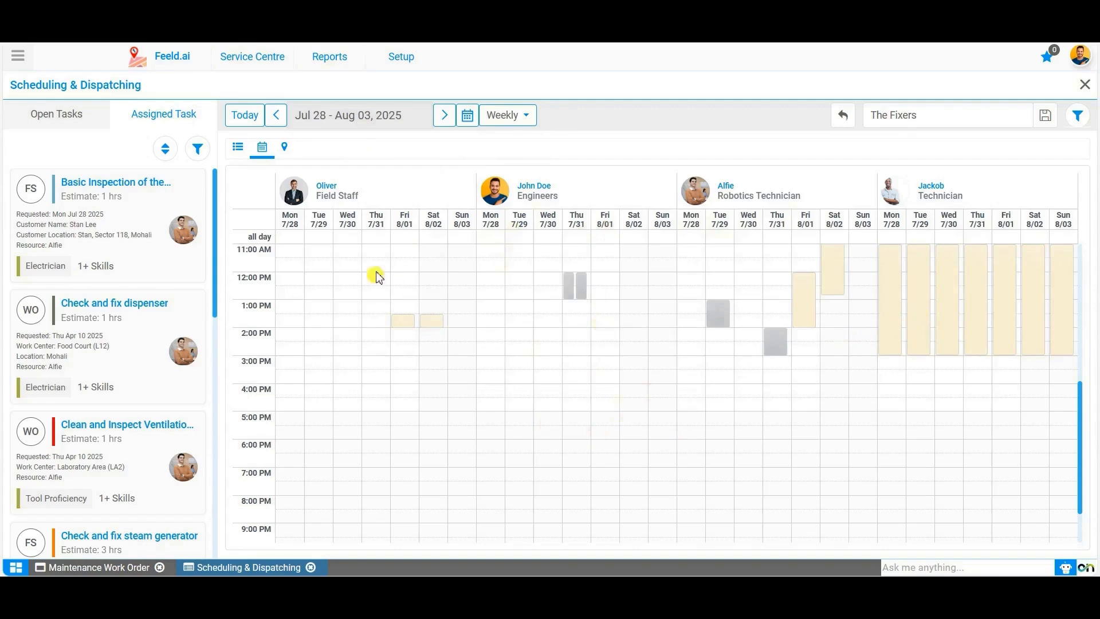
pyautogui.click(494, 115)
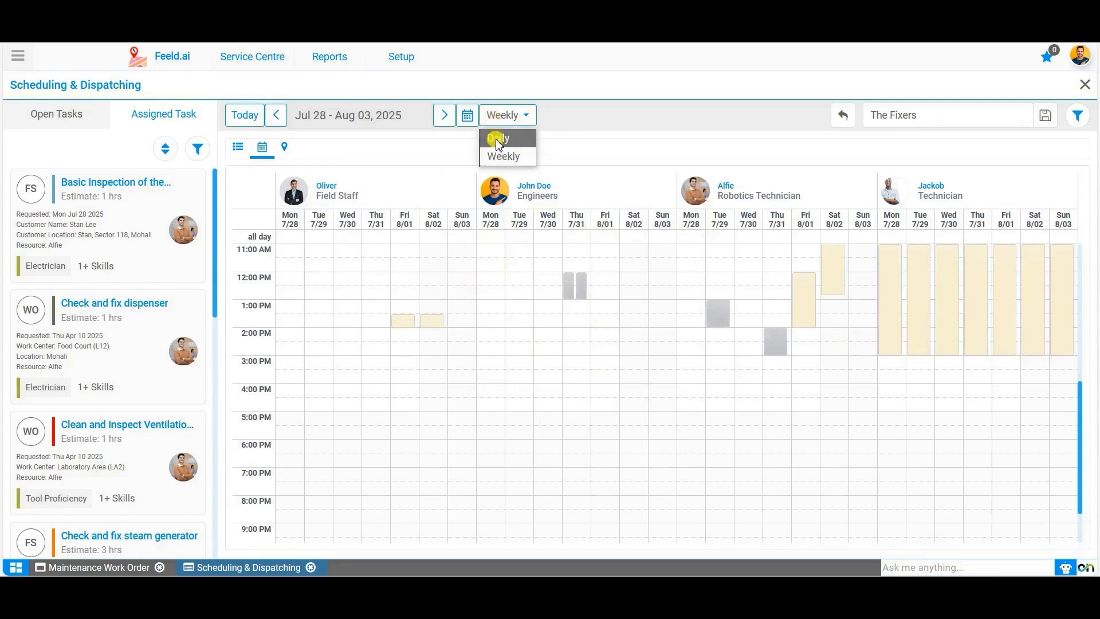
pyautogui.click(499, 141)
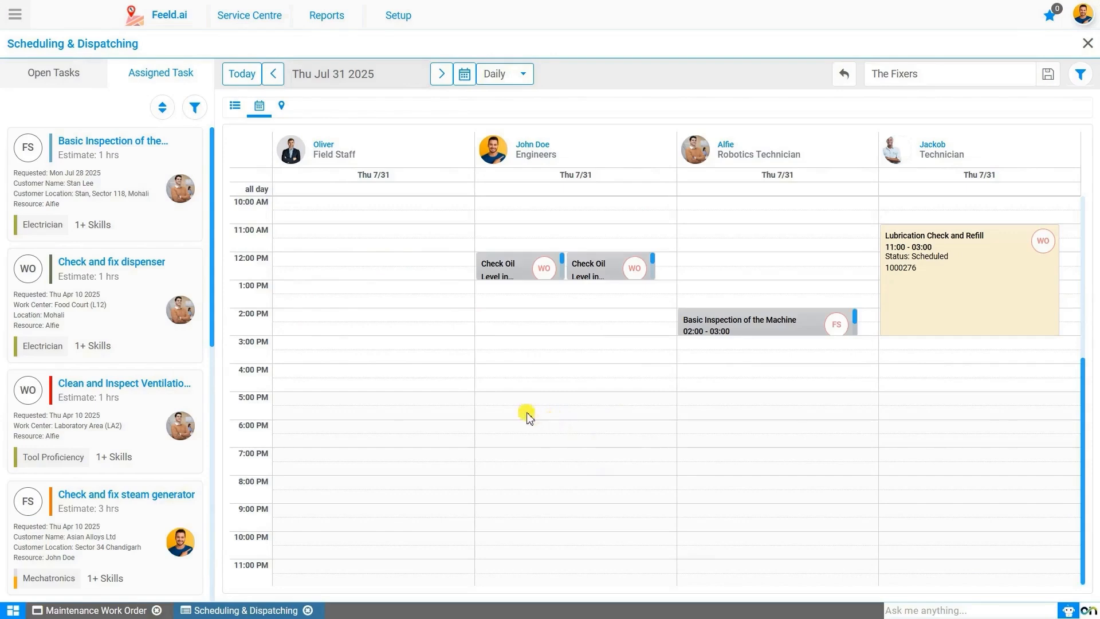
# Step: View the scheduled tasks on the map, examine the task list at the Verka 66 marker, and close it
pyautogui.click(282, 107)
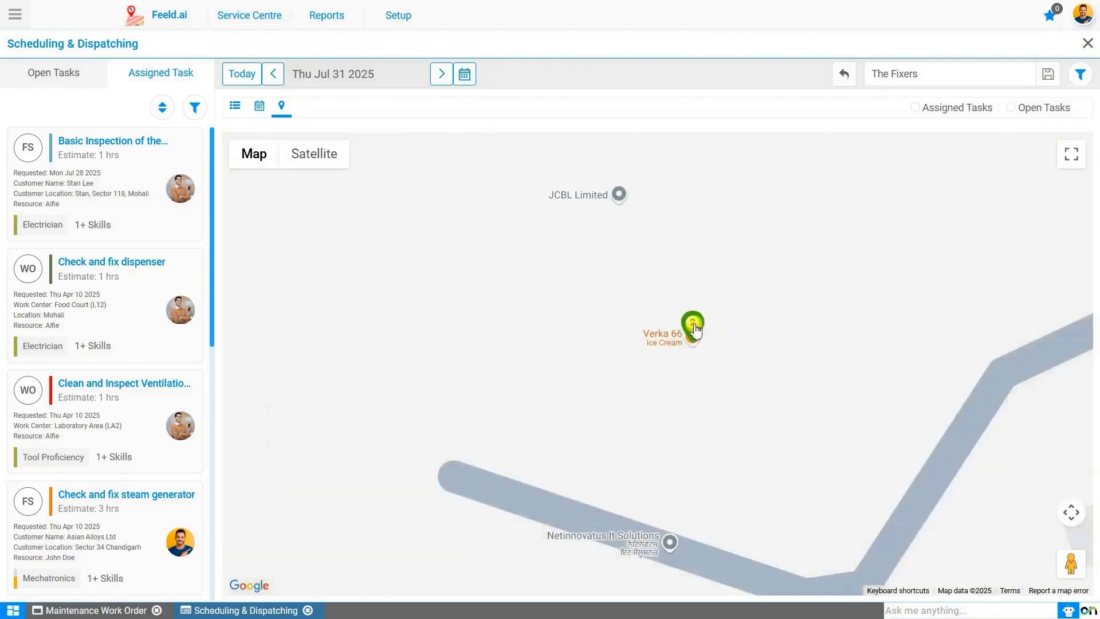
pyautogui.click(693, 327)
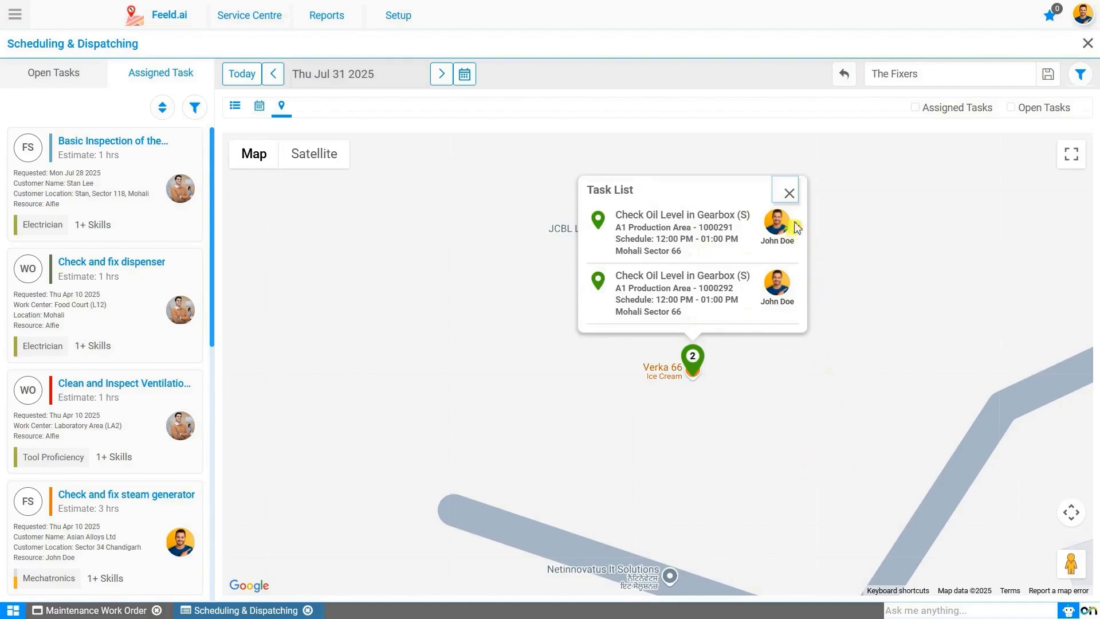
pyautogui.click(788, 193)
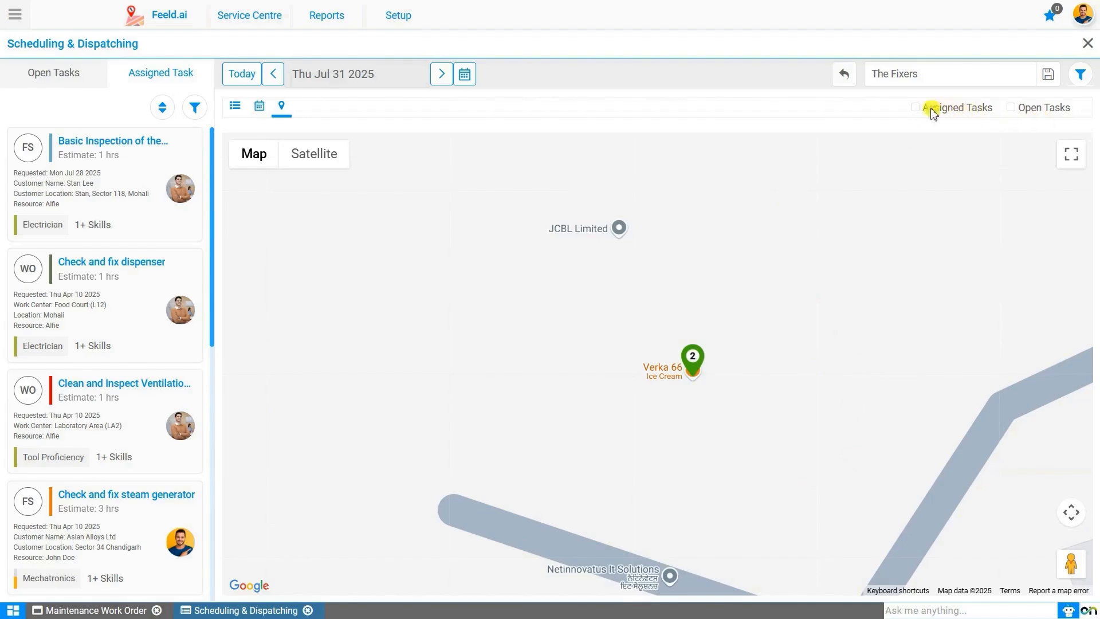
# Step: Show both assigned and open tasks on the map and examine the task details at the Chandigarh and Sector 66 markers
pyautogui.click(916, 108)
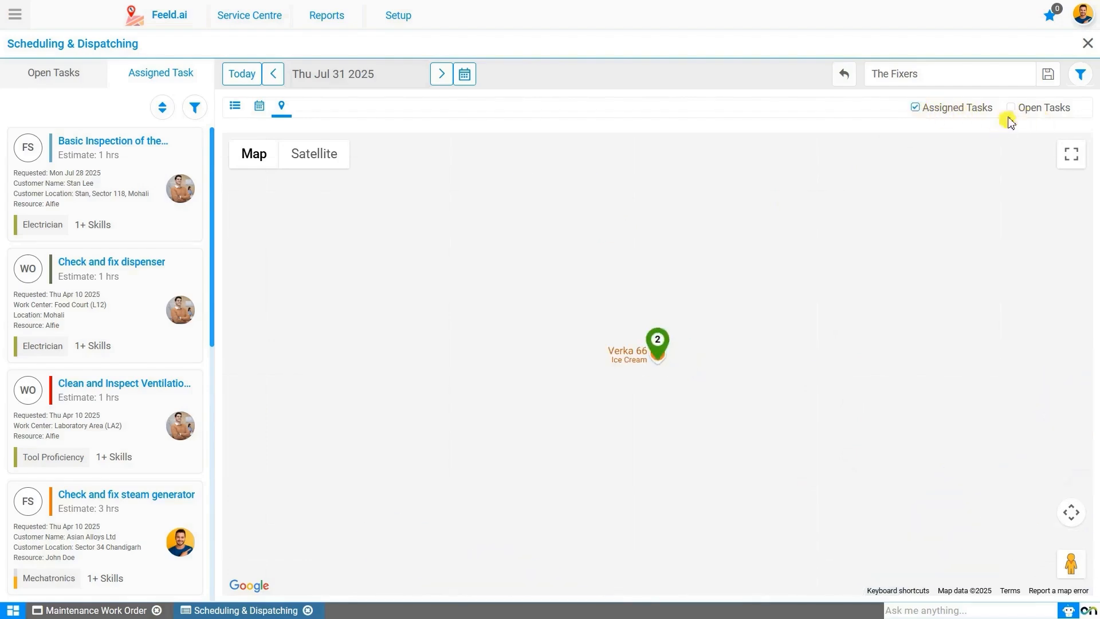
pyautogui.click(1012, 108)
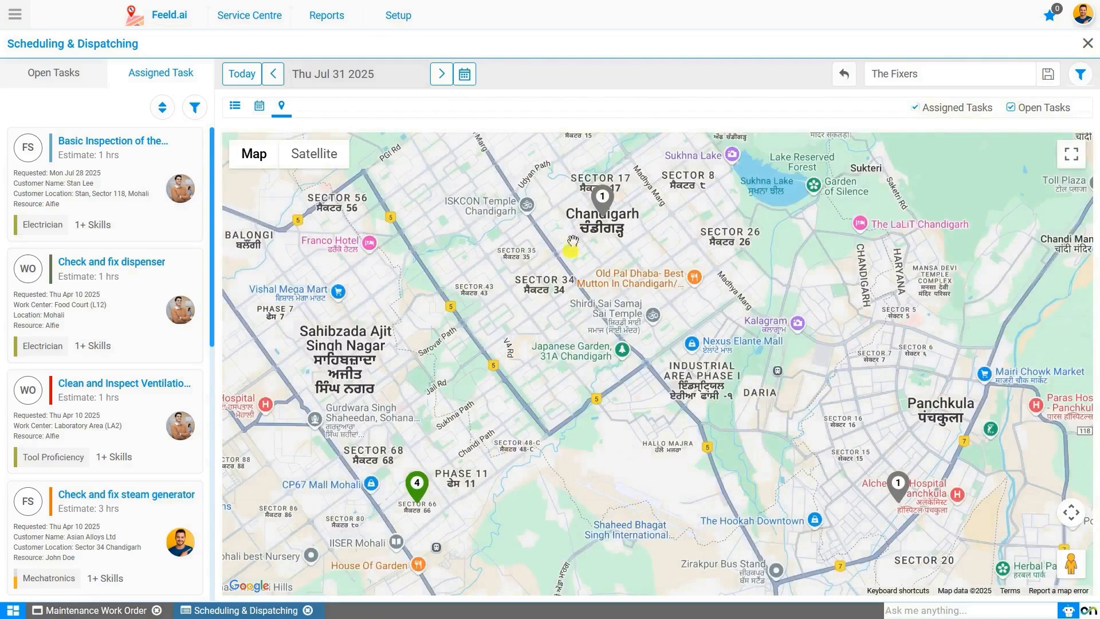
pyautogui.click(602, 199)
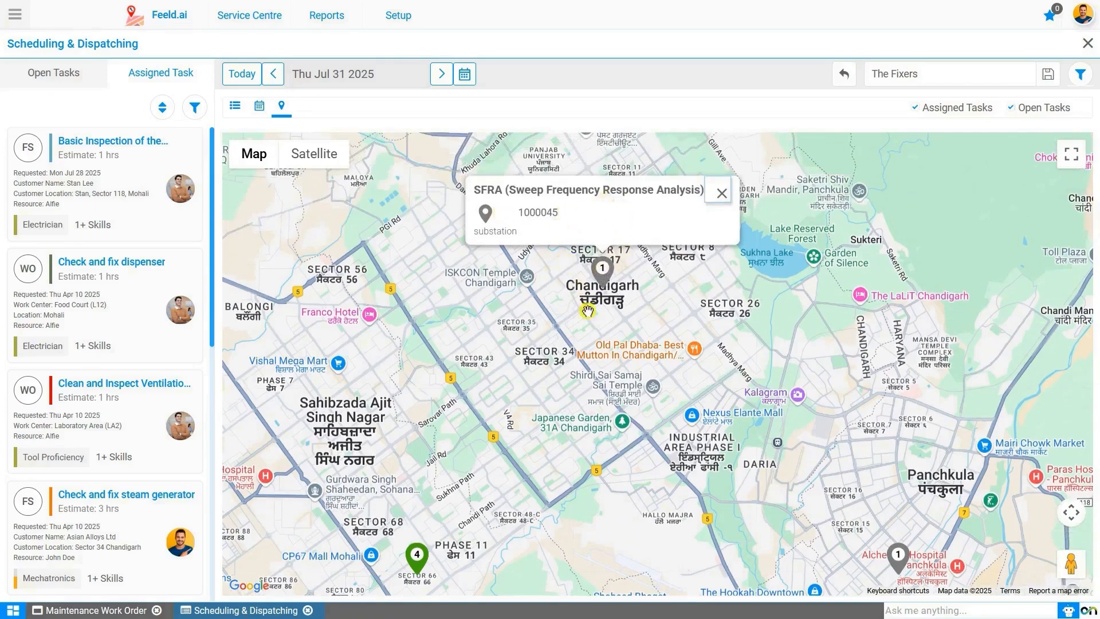
pyautogui.click(418, 554)
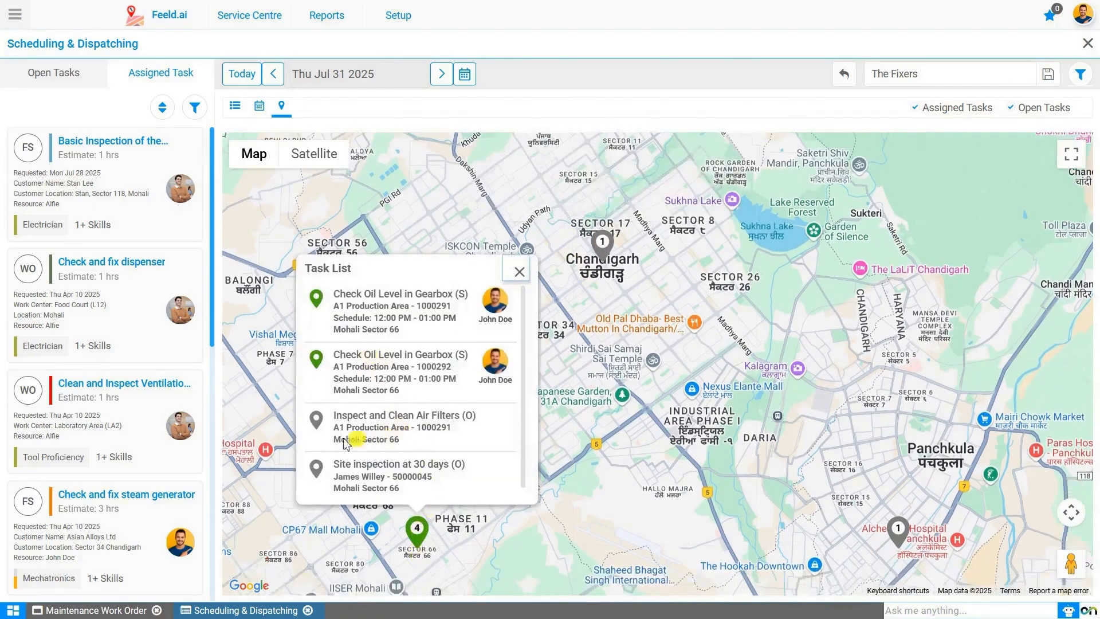
pyautogui.click(671, 438)
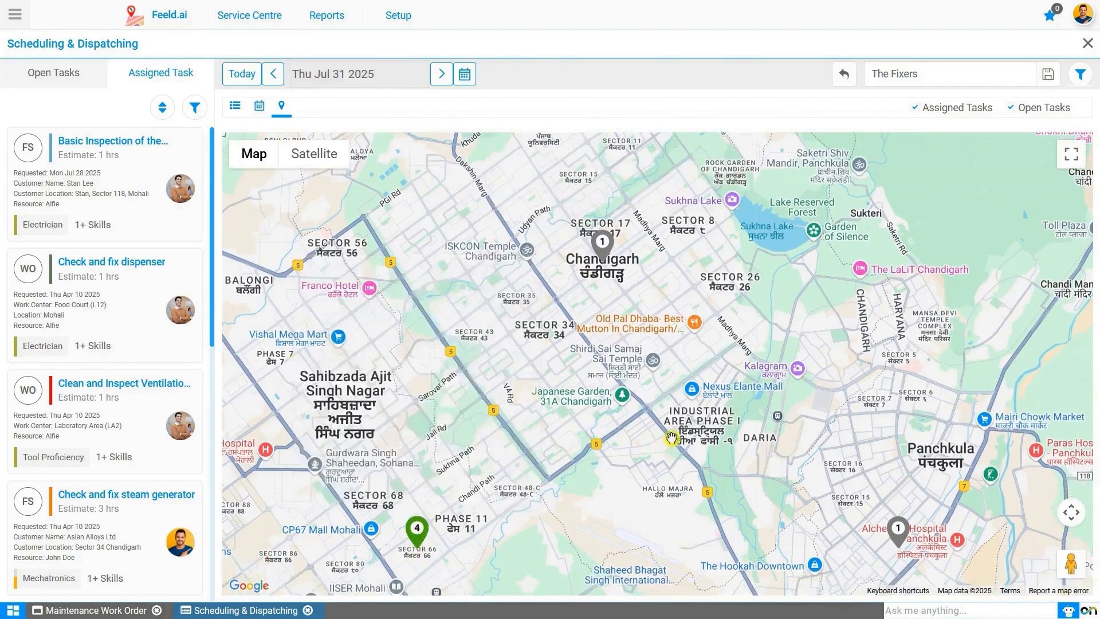
pyautogui.scroll(-3, 452, 450)
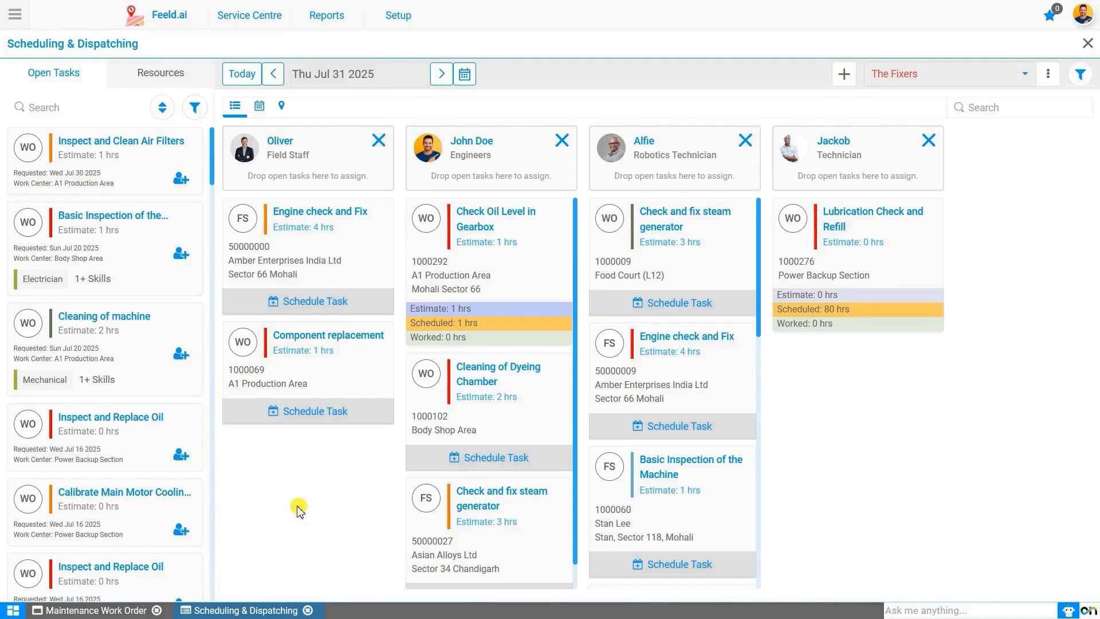
# Step: Switch to Maintenance Work Order and open the critical 7/30/2025 centrifugal compressor work order and its task details
pyautogui.click(95, 611)
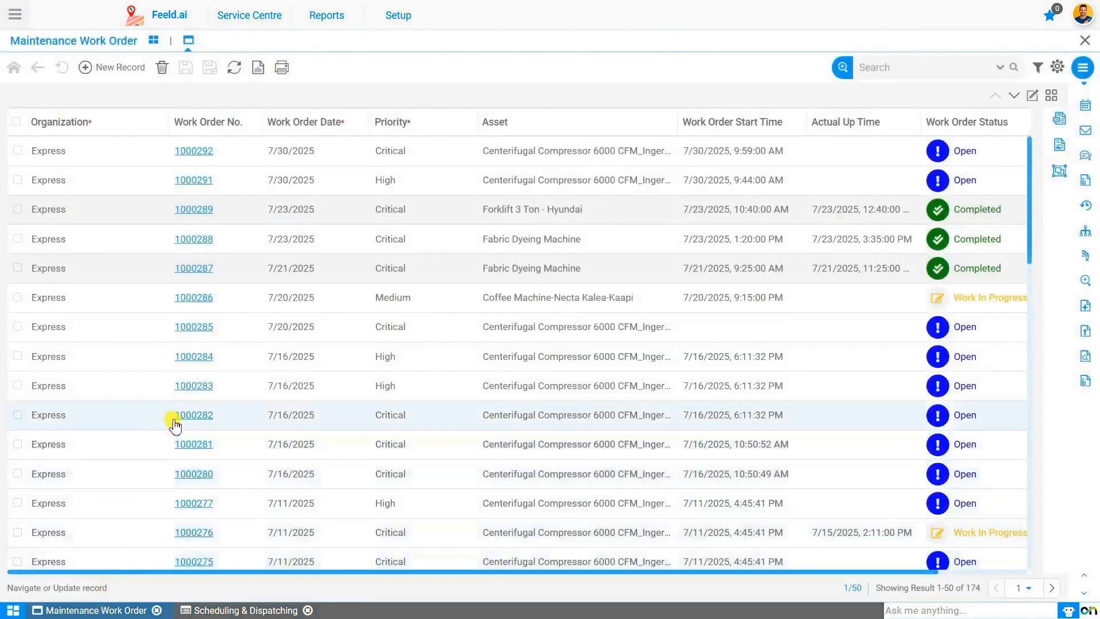
pyautogui.doubleClick(67, 152)
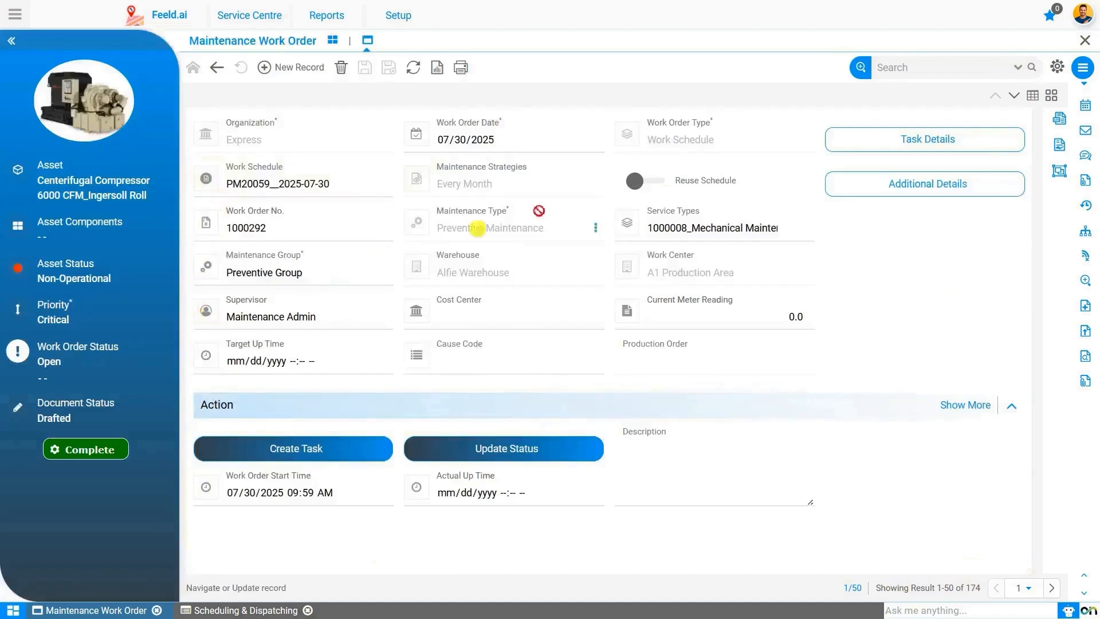
pyautogui.click(911, 140)
pyautogui.moveTo(527, 117); pyautogui.dragTo(574, 114)
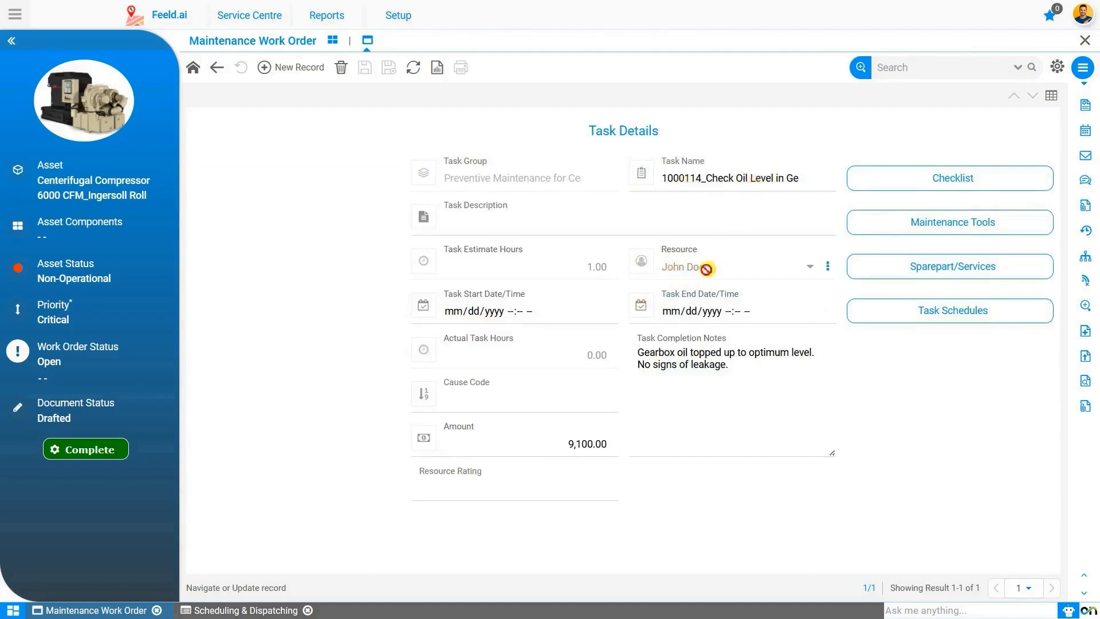
# Step: Review the schedule record of the Check Oil Level in Gearbox task and return to the main work order form
pyautogui.click(959, 318)
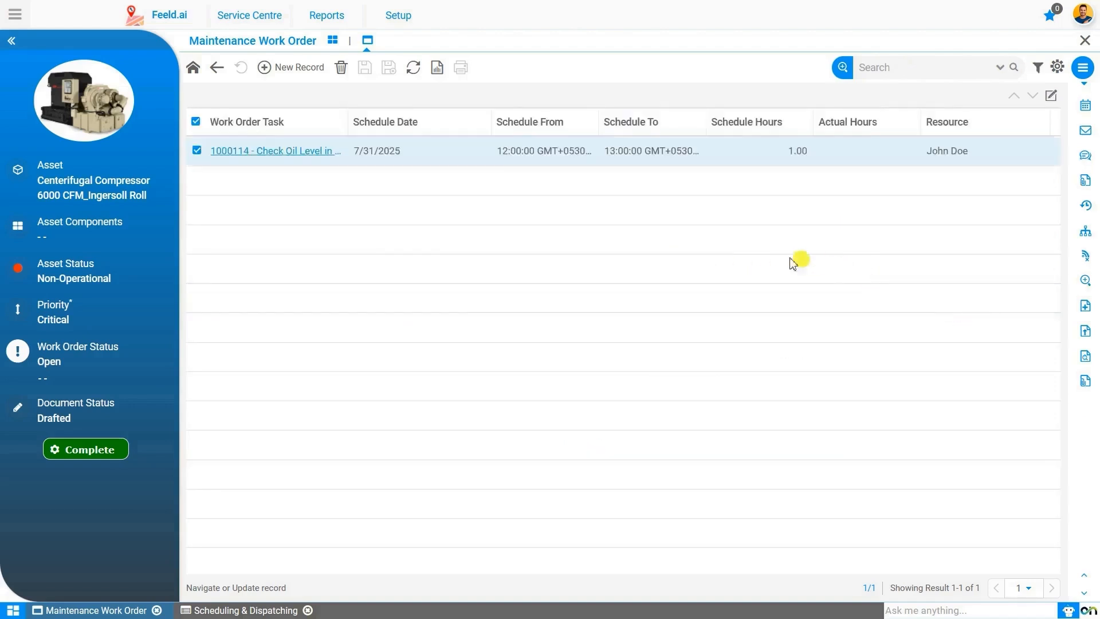
pyautogui.click(321, 152)
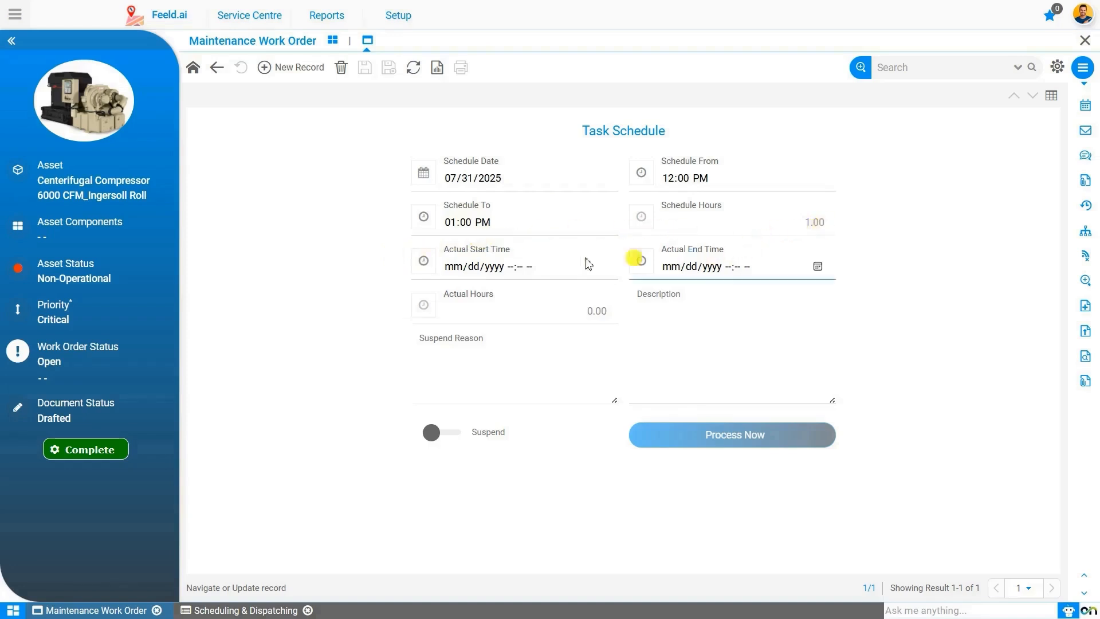
pyautogui.click(222, 74)
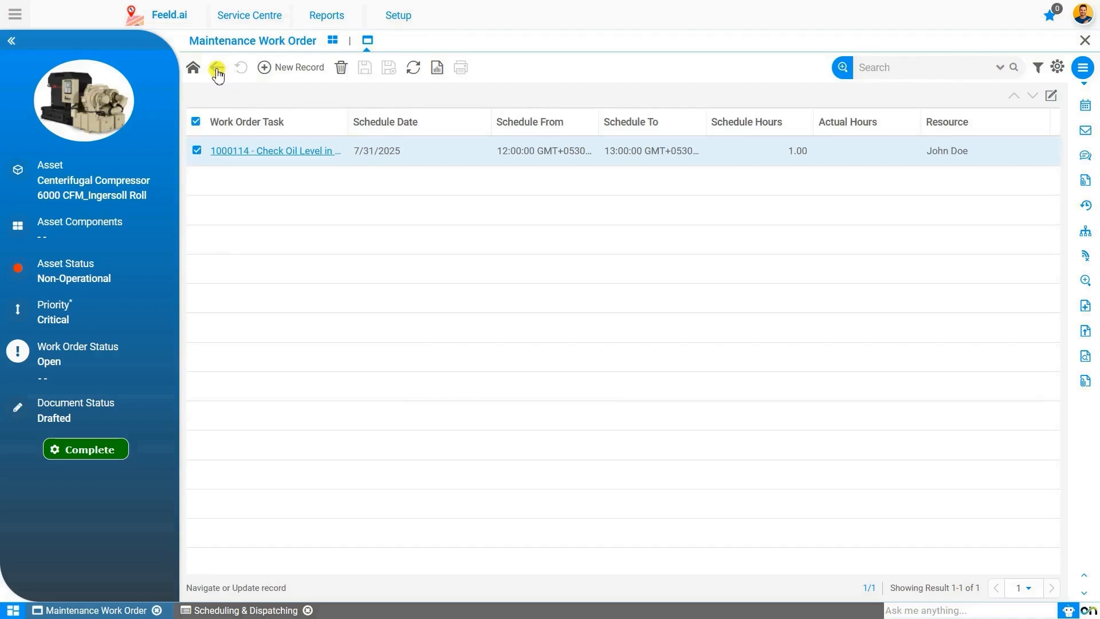
pyautogui.click(217, 70)
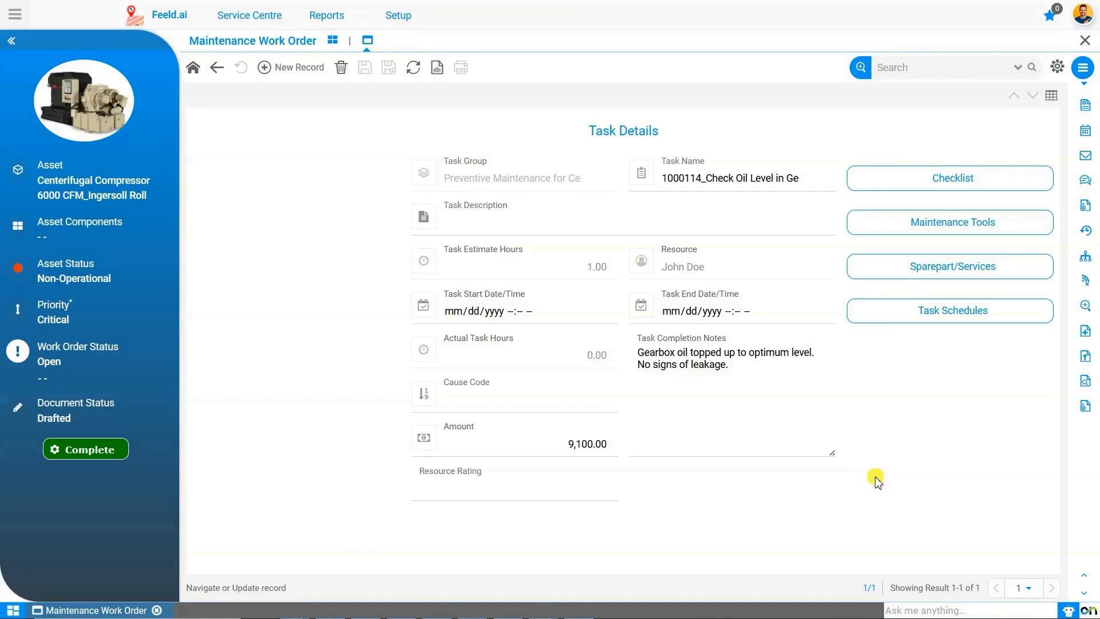
pyautogui.click(217, 69)
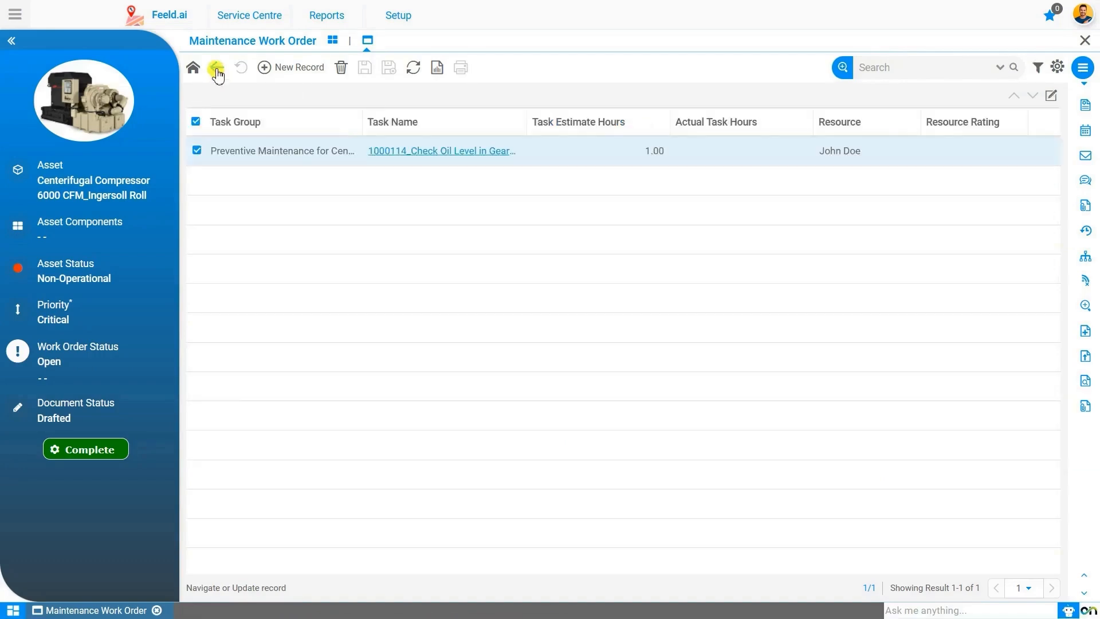
pyautogui.click(217, 69)
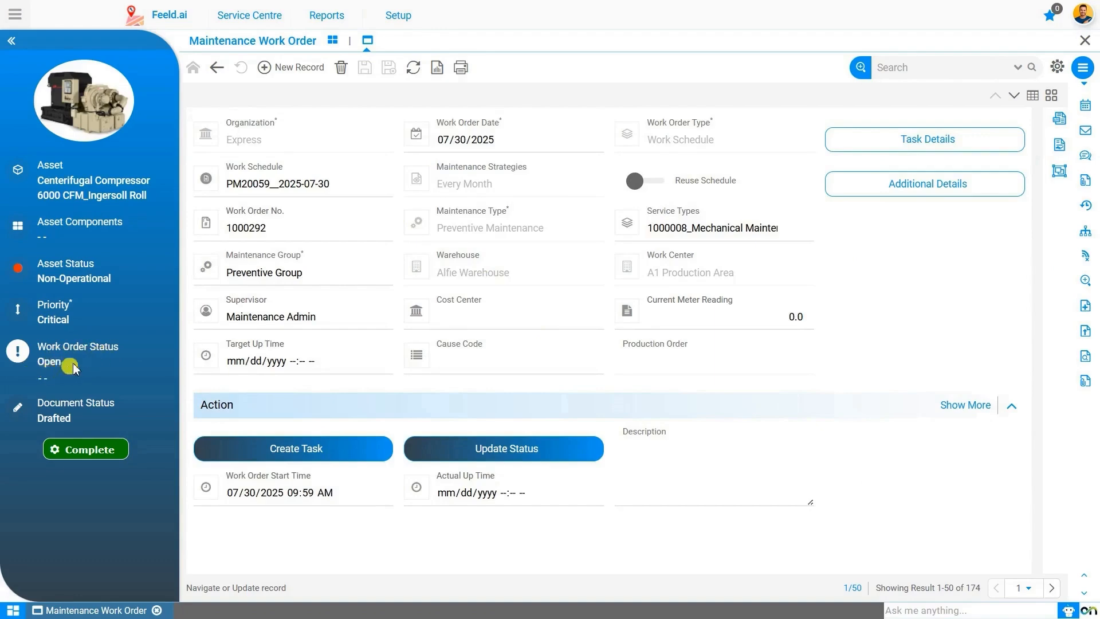
# Step: Update the compressor work order's status to Assigned
pyautogui.click(529, 456)
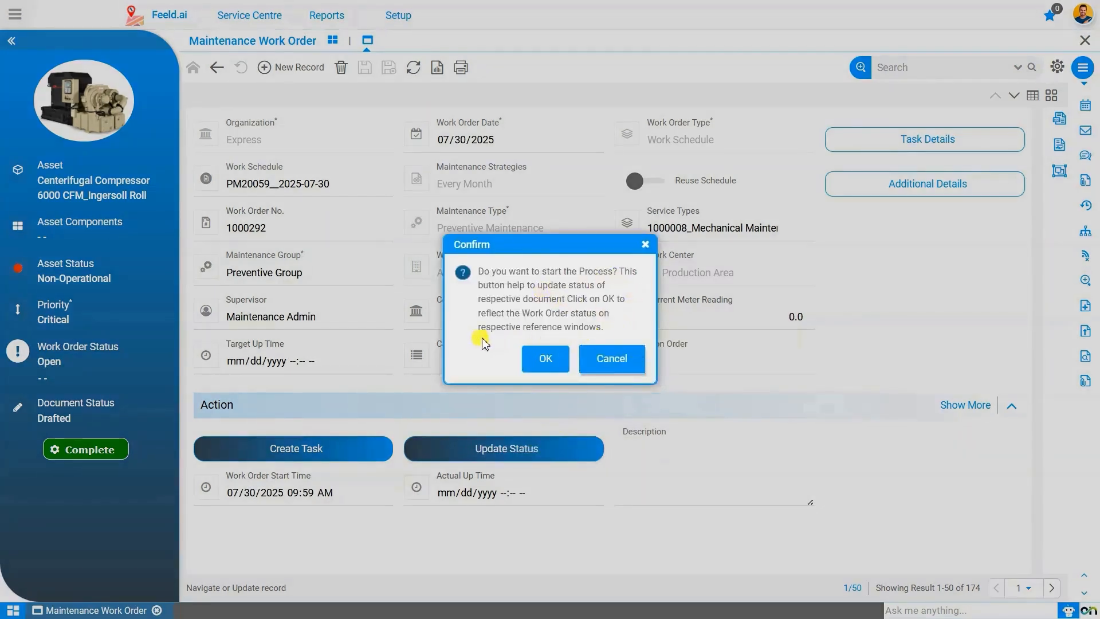
pyautogui.click(548, 360)
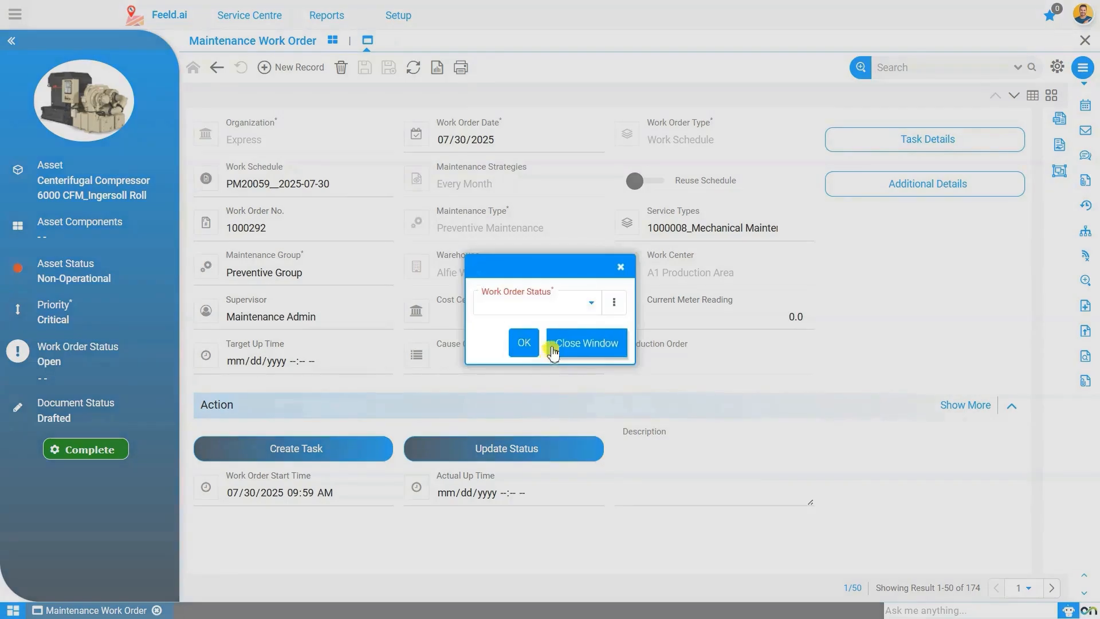
pyautogui.click(560, 306)
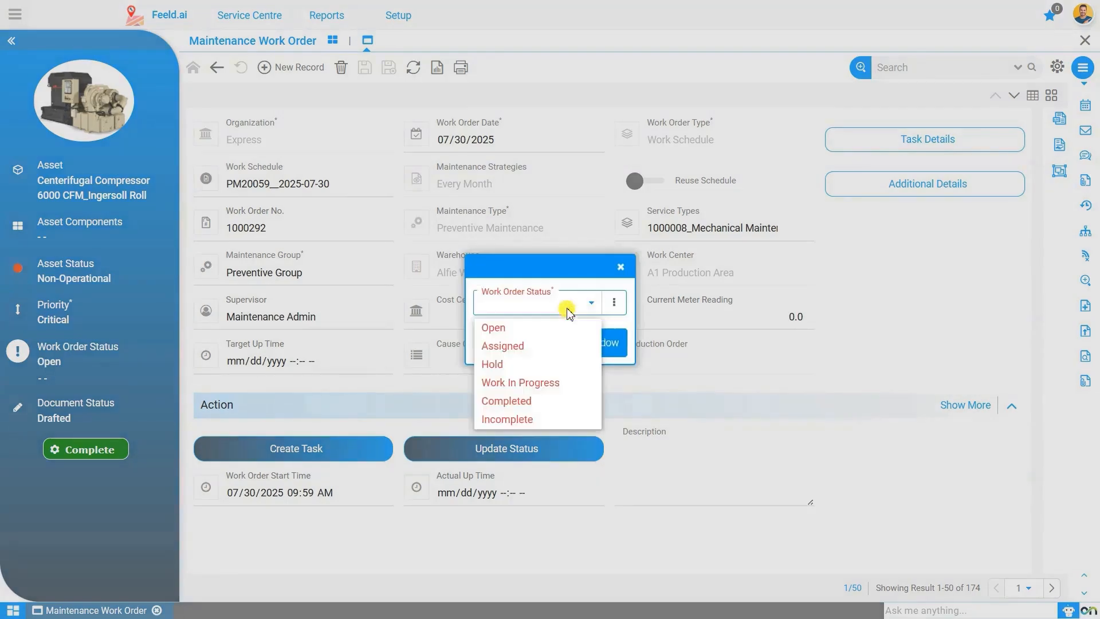
pyautogui.click(554, 346)
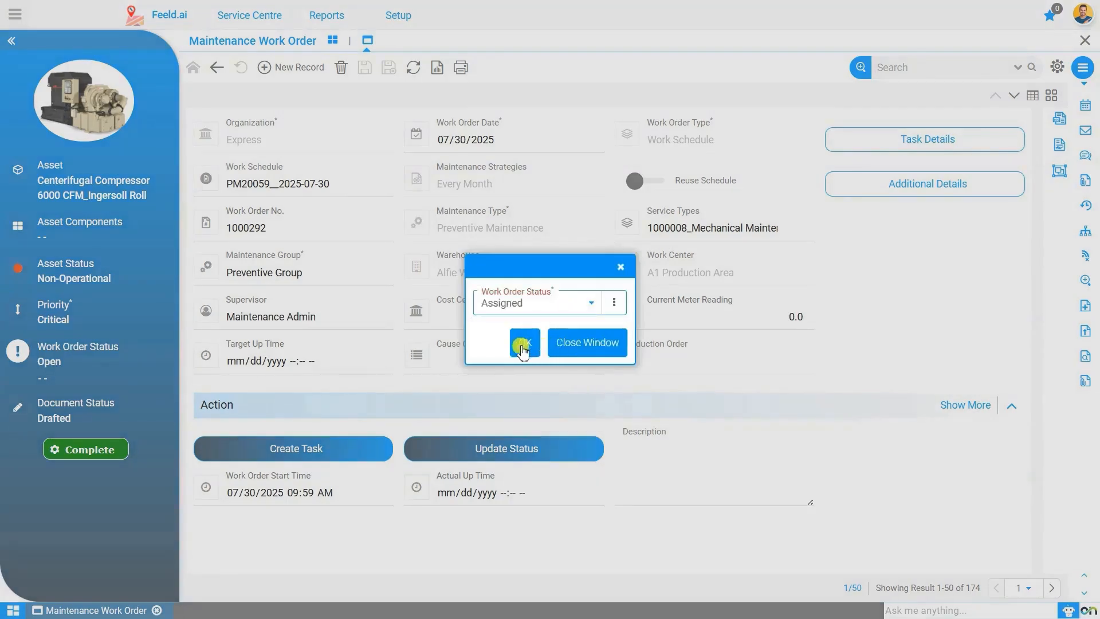
pyautogui.click(523, 345)
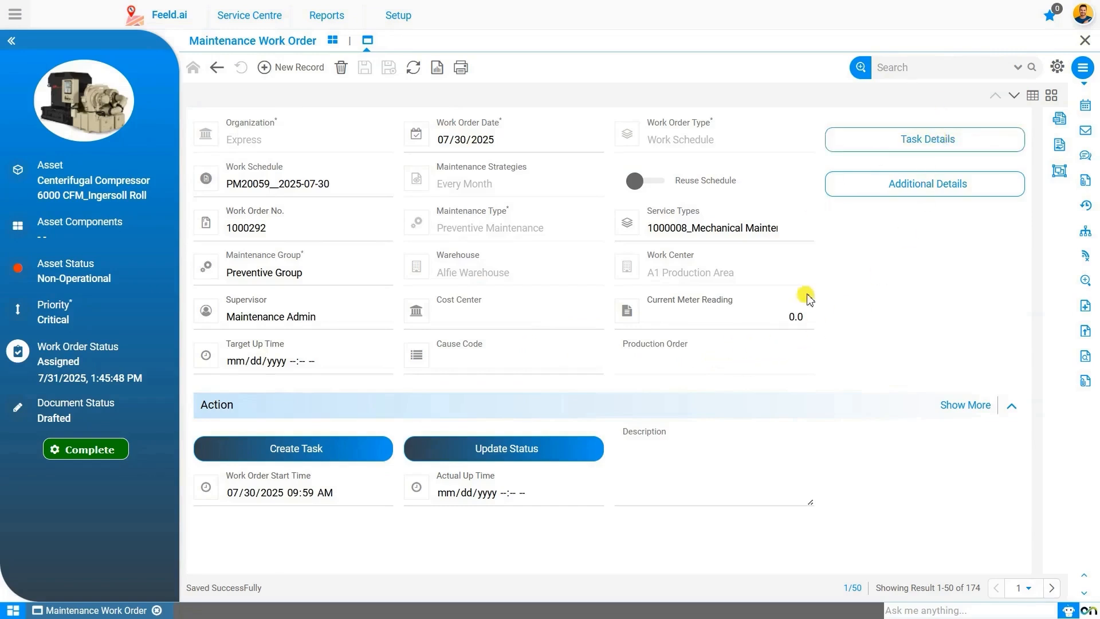
# Step: Review the spare parts and services listed for the Check Oil Level in Gearbox task
pyautogui.click(891, 147)
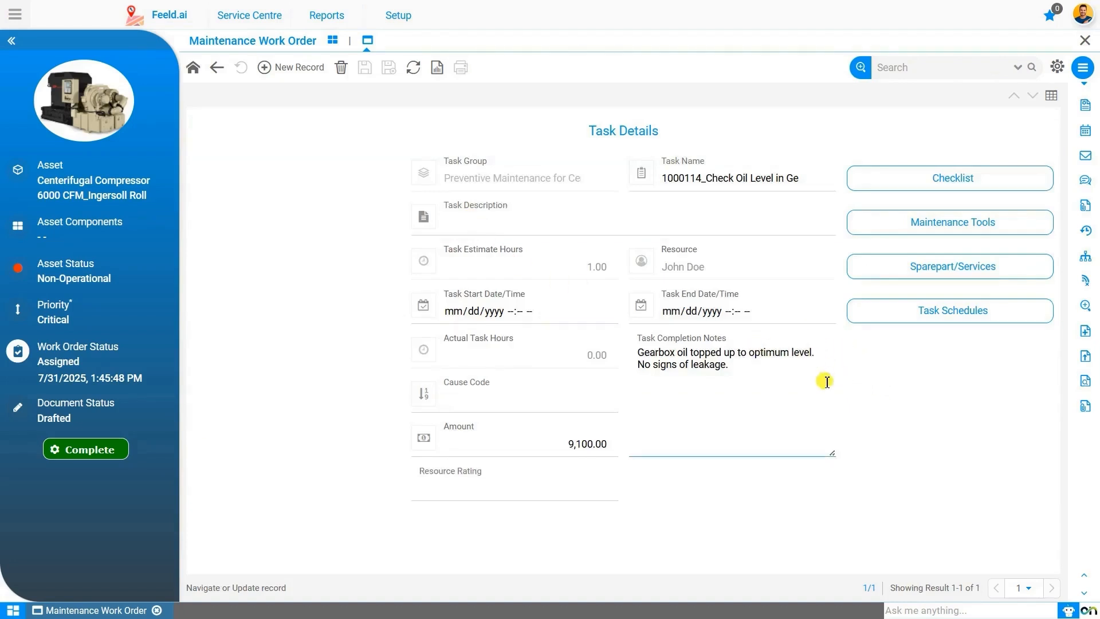
pyautogui.click(890, 277)
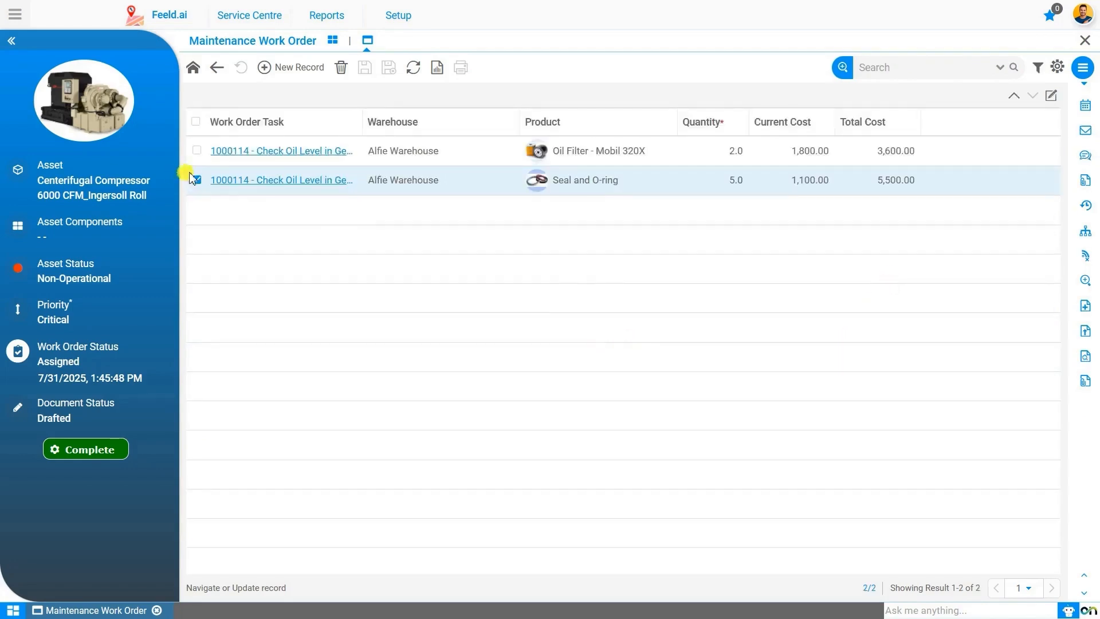
pyautogui.click(196, 180)
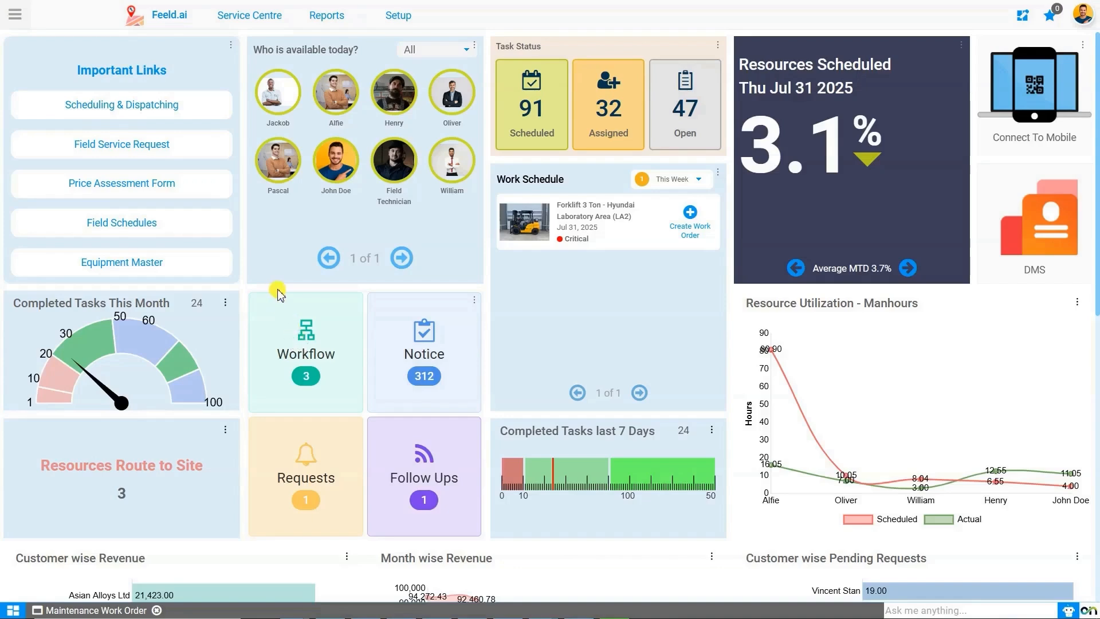
# Step: Search the application for "inventory", open Inventory Use, and display its list of records
pyautogui.click(16, 24)
pyautogui.click(86, 64)
pyautogui.write('inventory')
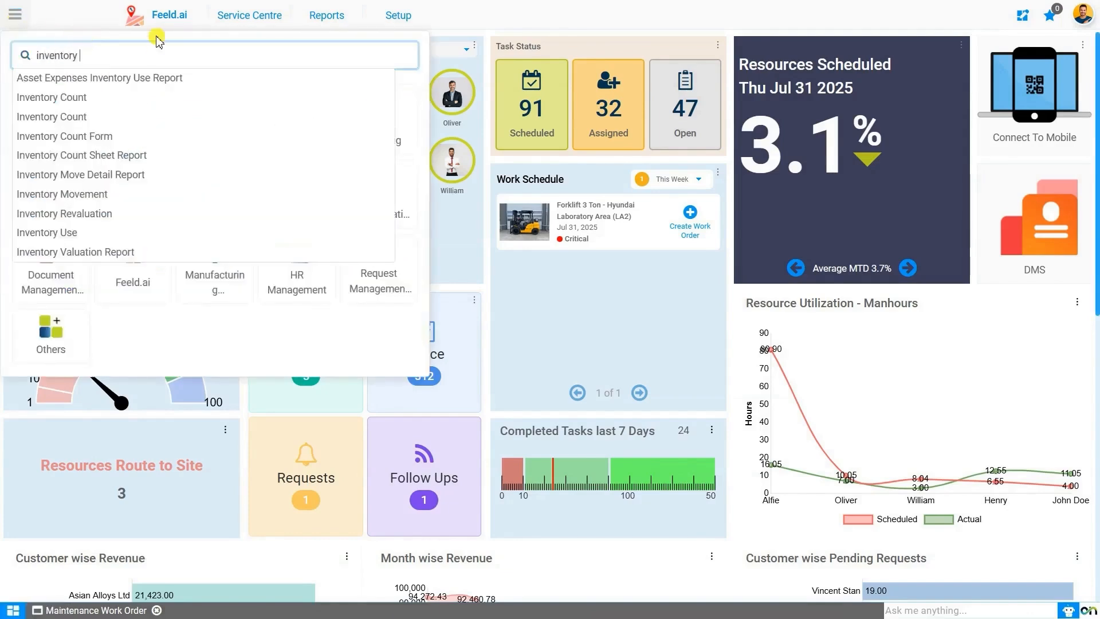
pyautogui.click(92, 236)
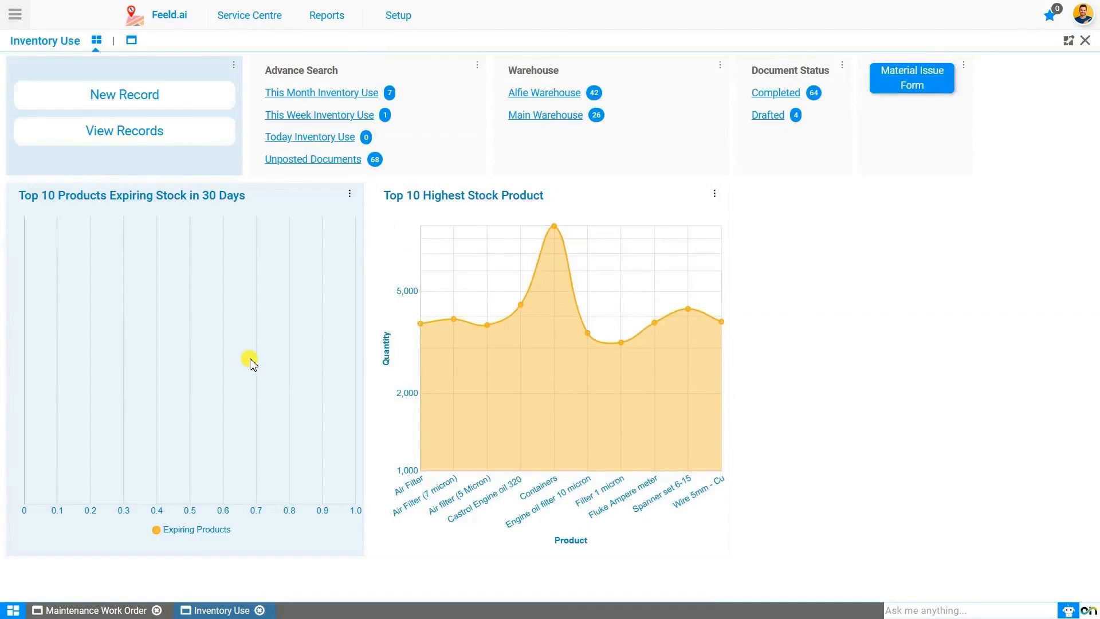
pyautogui.click(131, 41)
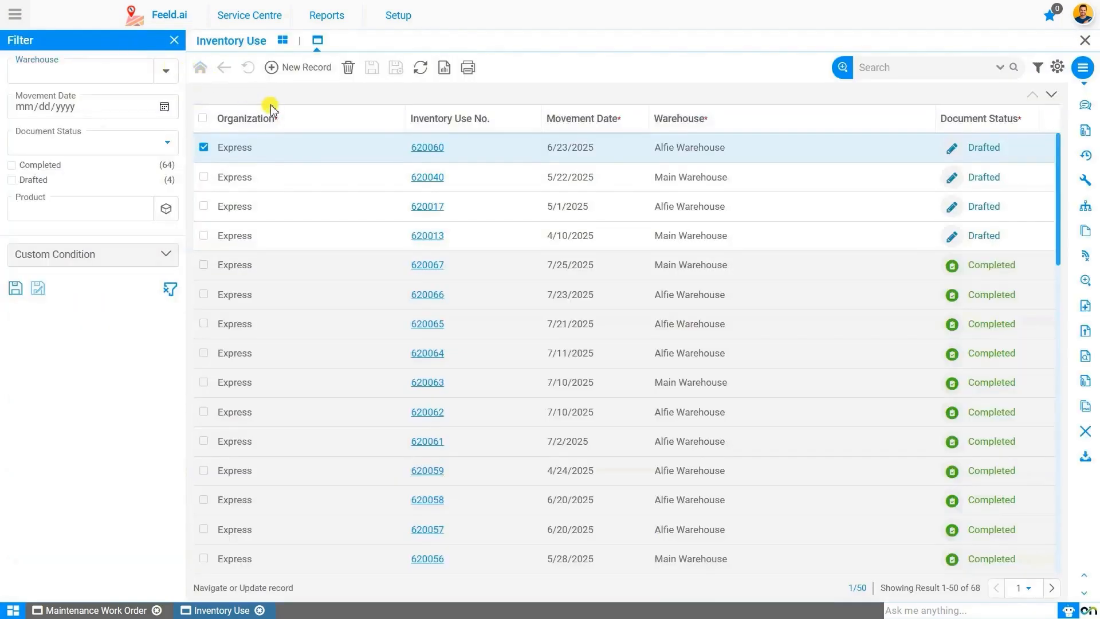
# Step: Start a new Inventory Use record with Alfie Warehouse as the warehouse and Internal Use Inventory as the document type
pyautogui.click(305, 68)
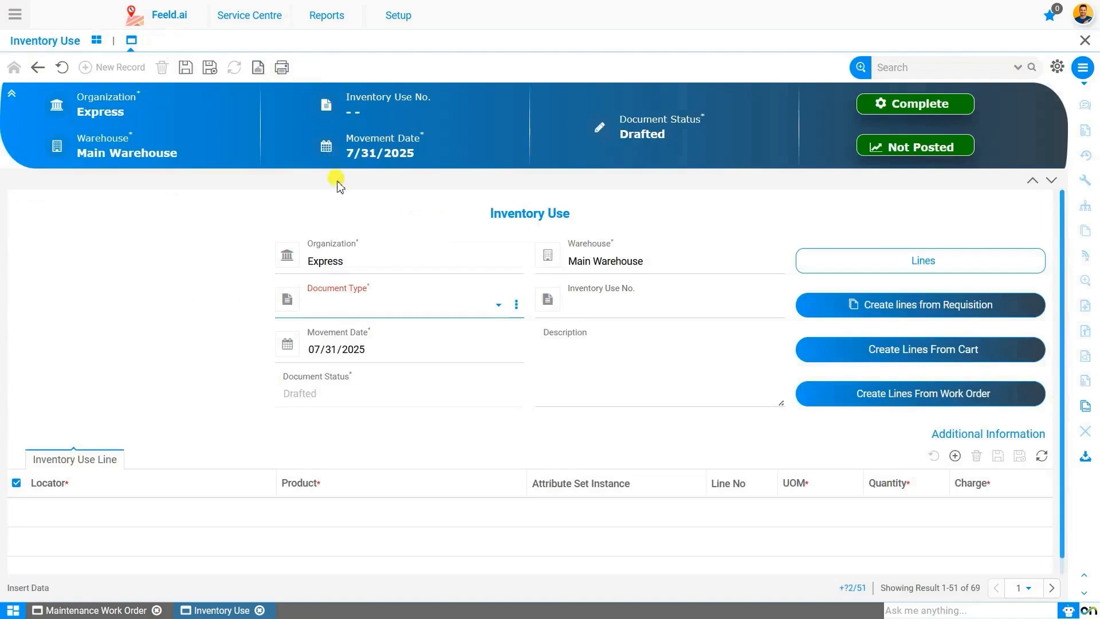
pyautogui.click(365, 268)
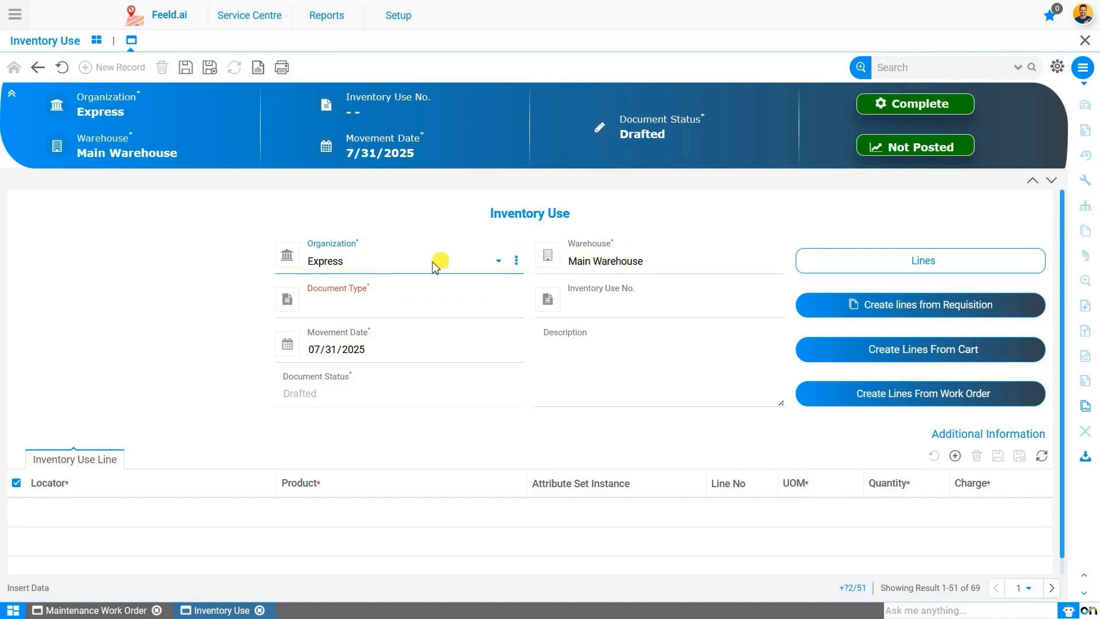
pyautogui.click(623, 266)
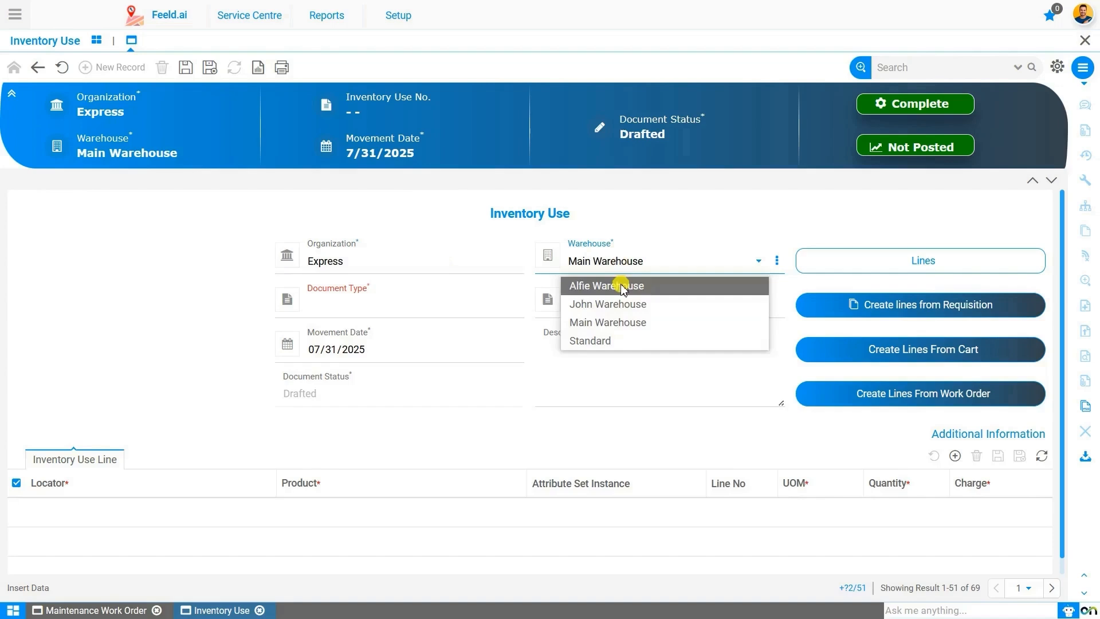
pyautogui.click(623, 286)
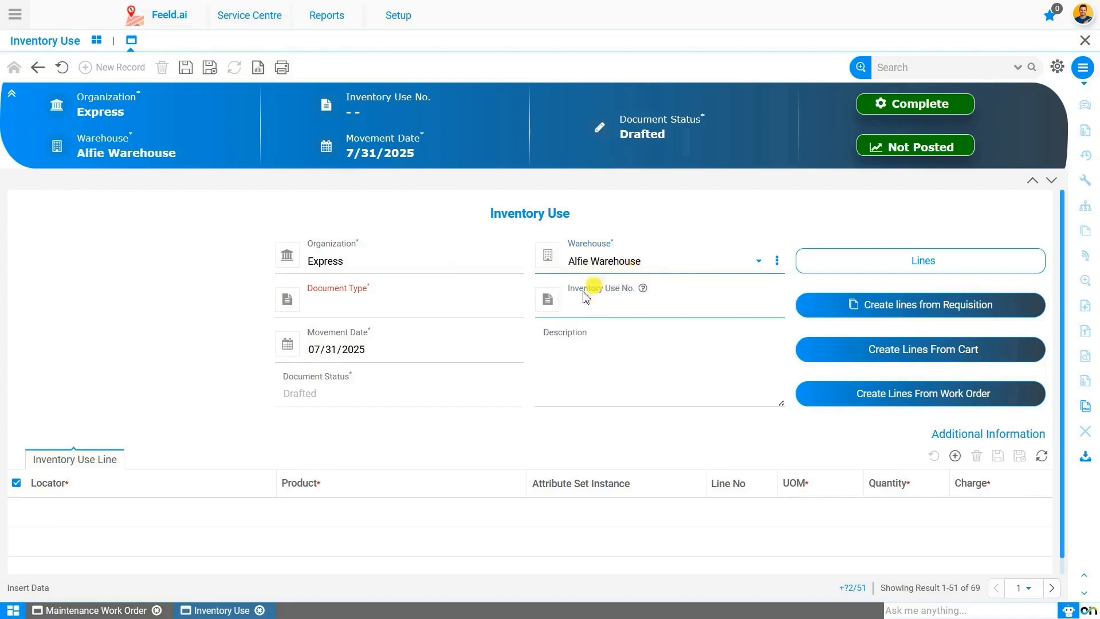
pyautogui.click(394, 307)
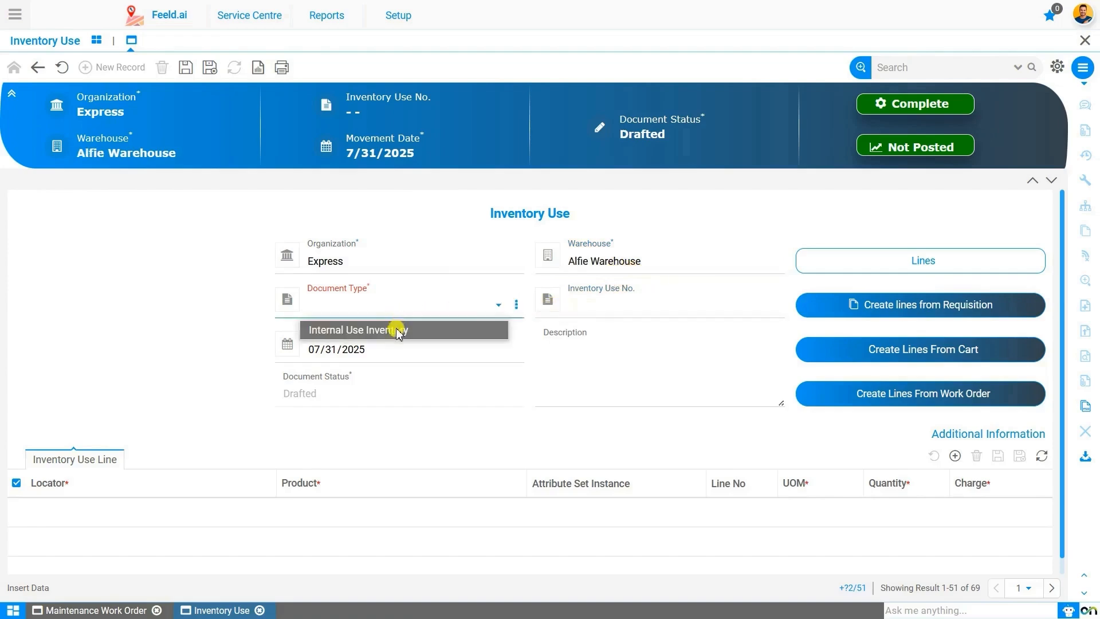
pyautogui.click(399, 331)
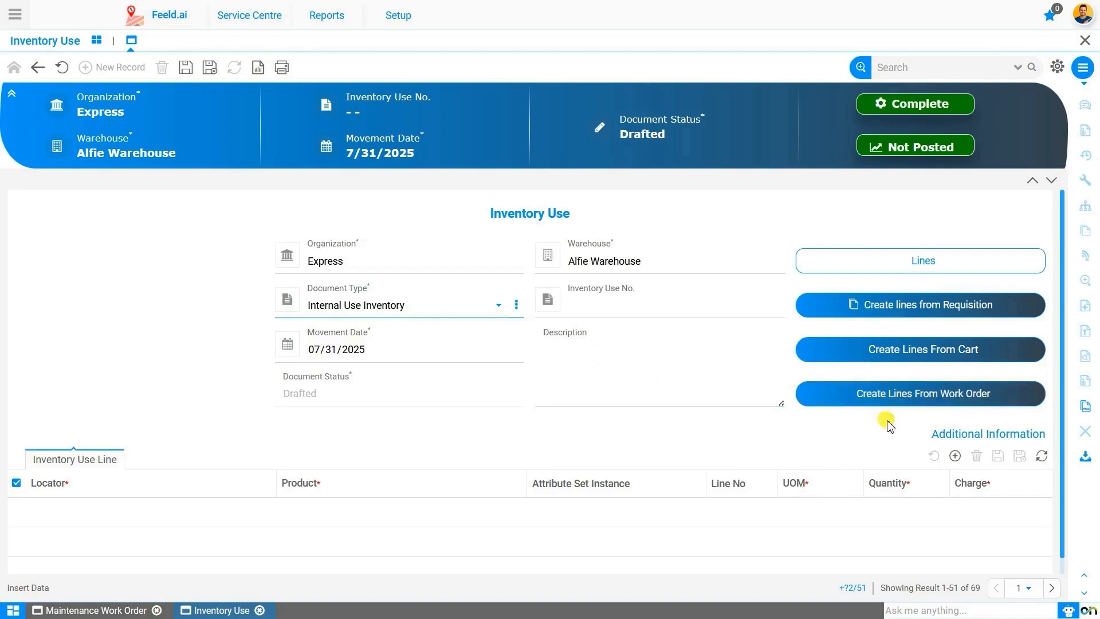
# Step: Start creating lines from a work order and choose the centrifugal compressor's maintenance work order dated 7/30/2025
pyautogui.click(935, 403)
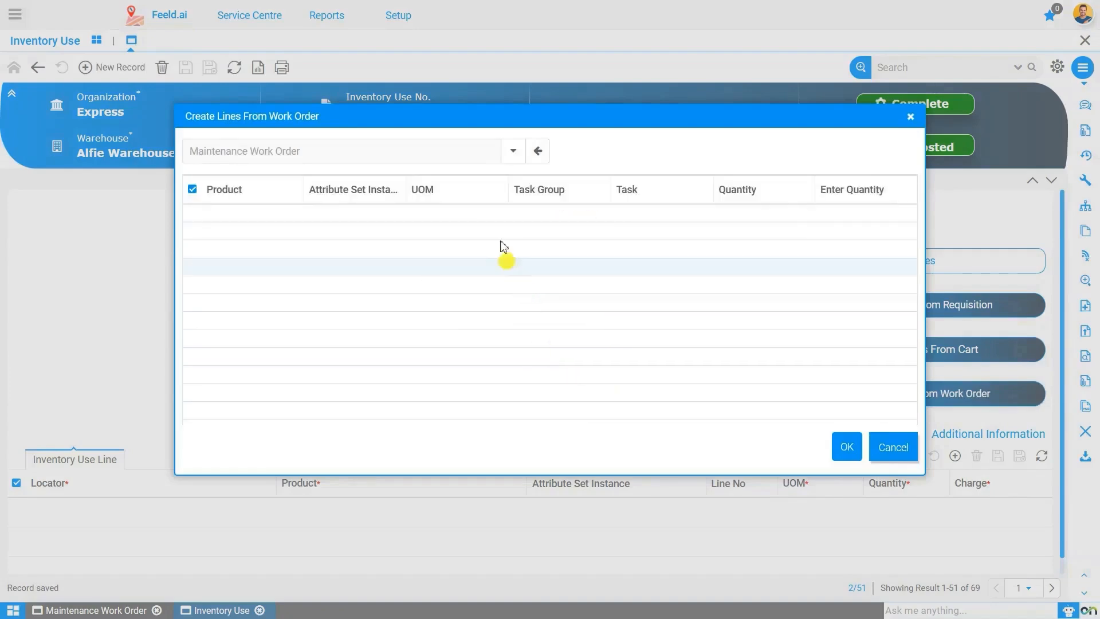
pyautogui.click(513, 152)
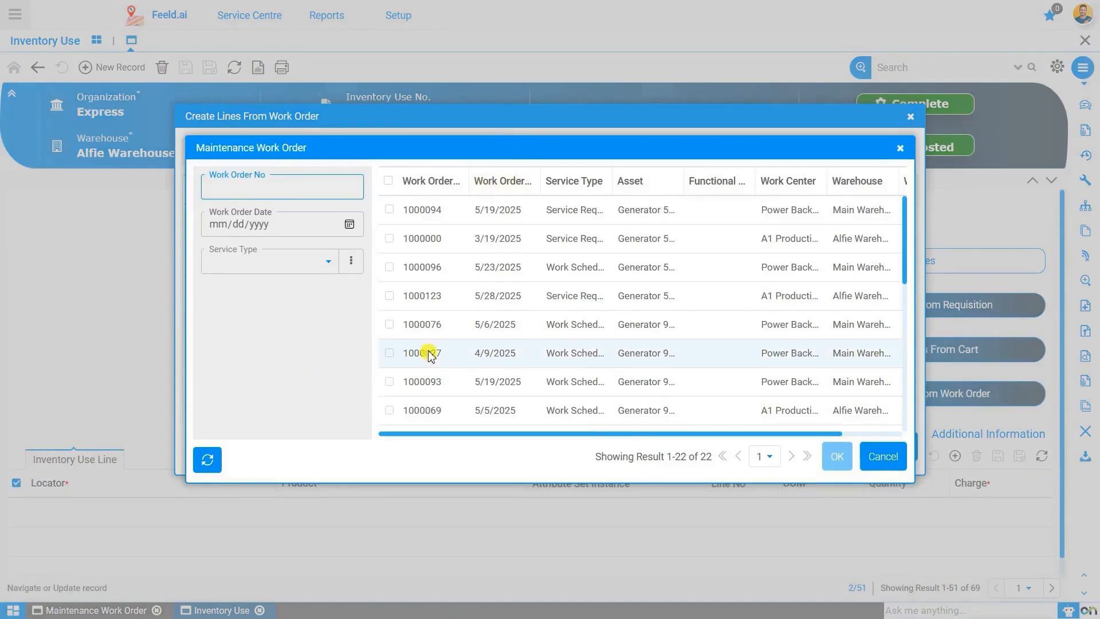
pyautogui.scroll(-7, 427, 366)
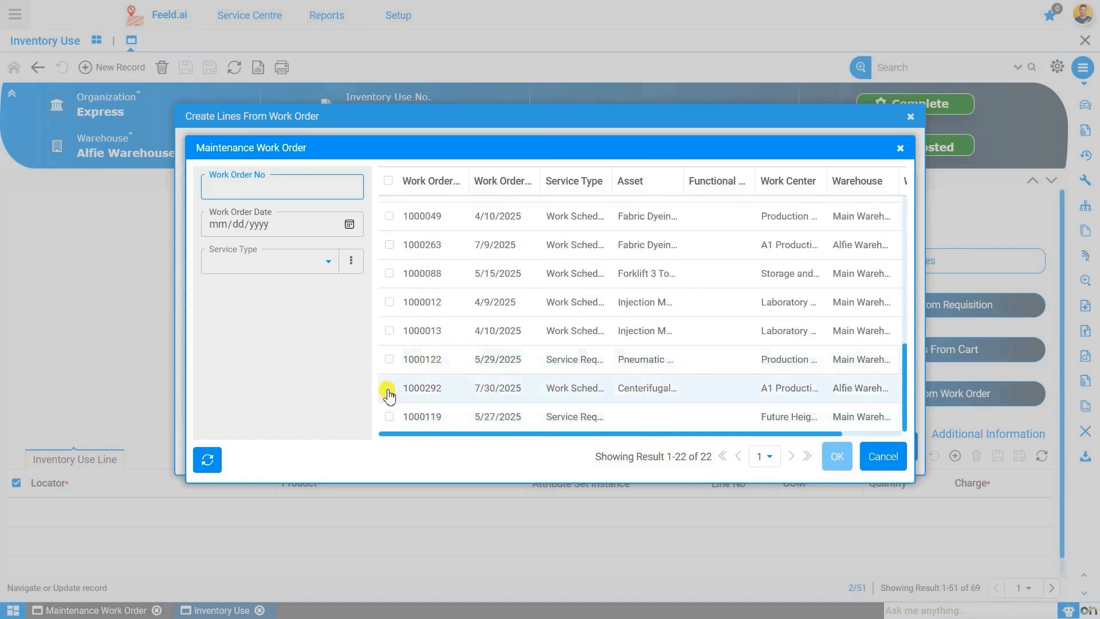
pyautogui.click(389, 389)
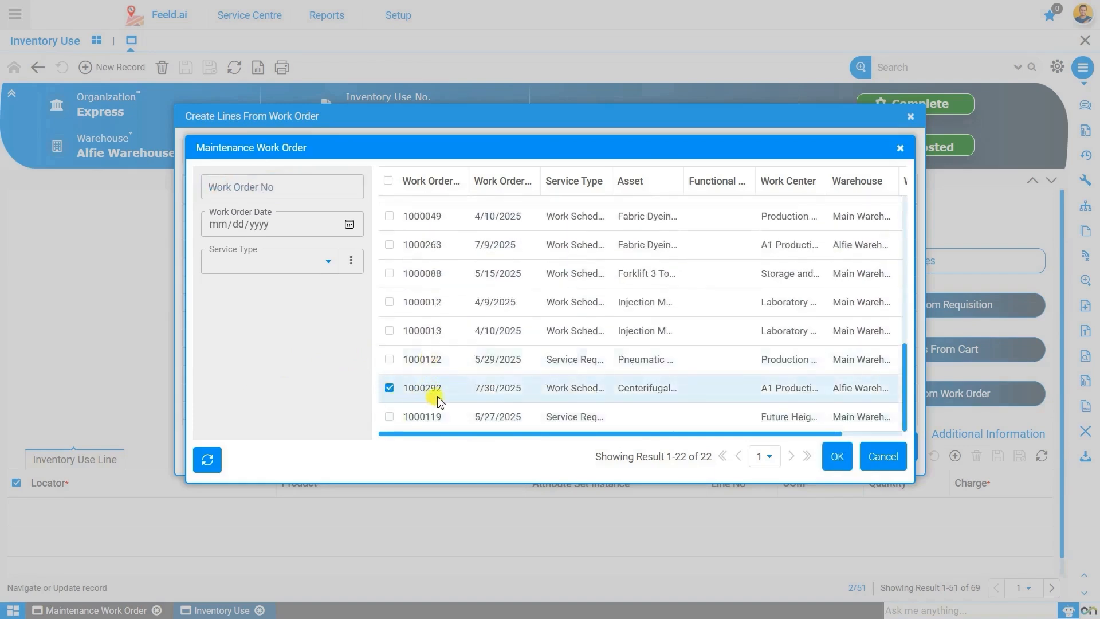
pyautogui.click(835, 458)
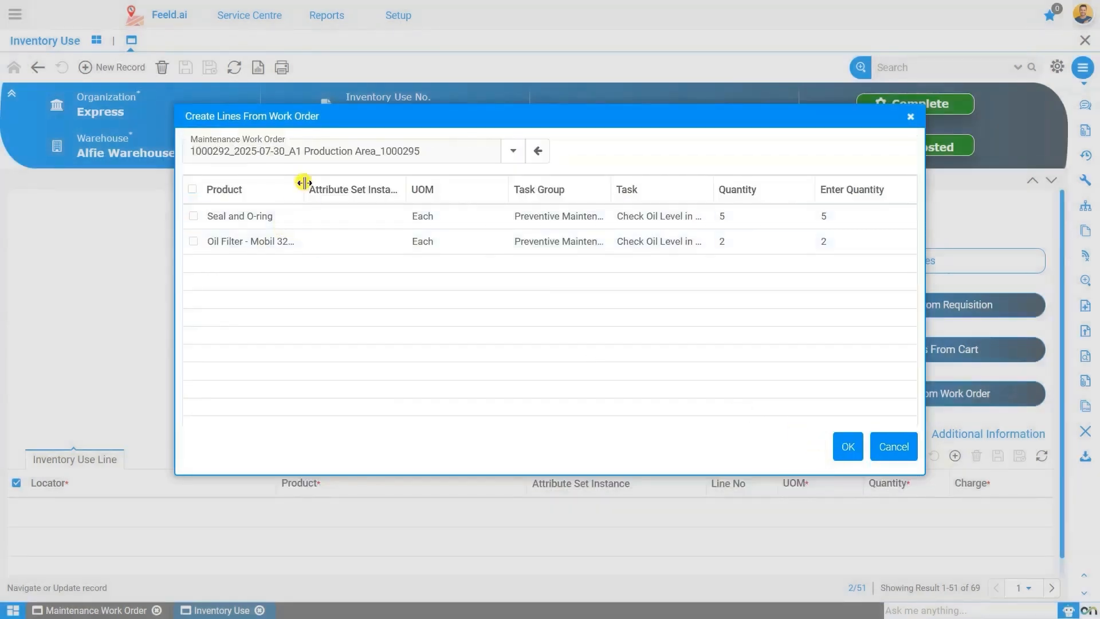
# Step: Insert lines for Seal and O-ring and Oil Filter - Mobil 320X from the work order, and review the inserted lines
pyautogui.moveTo(308, 189); pyautogui.dragTo(337, 188)
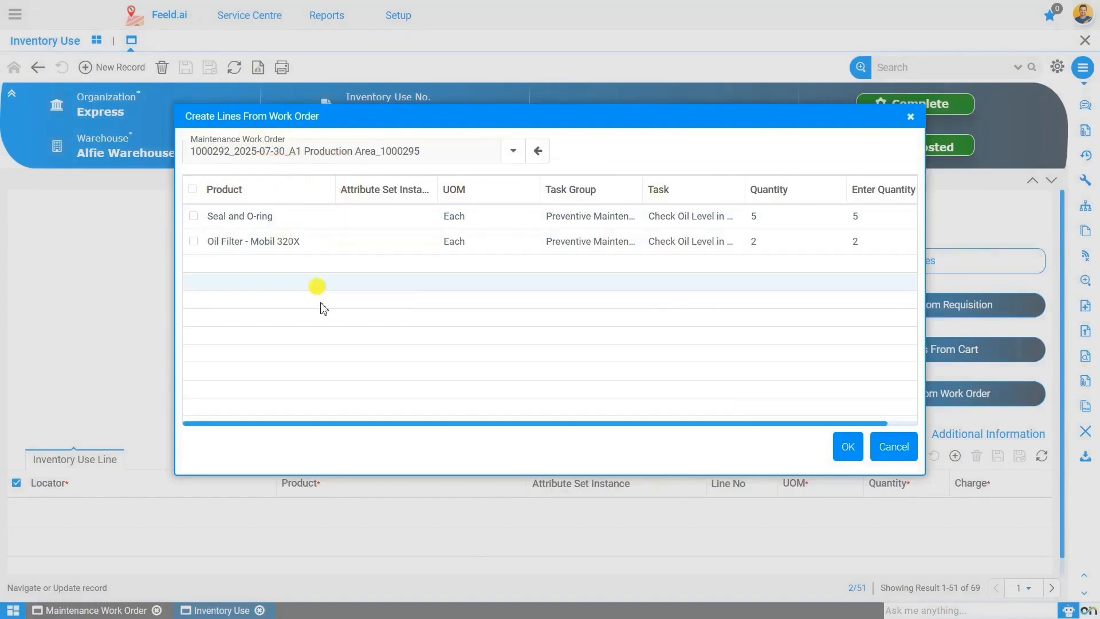
pyautogui.click(192, 192)
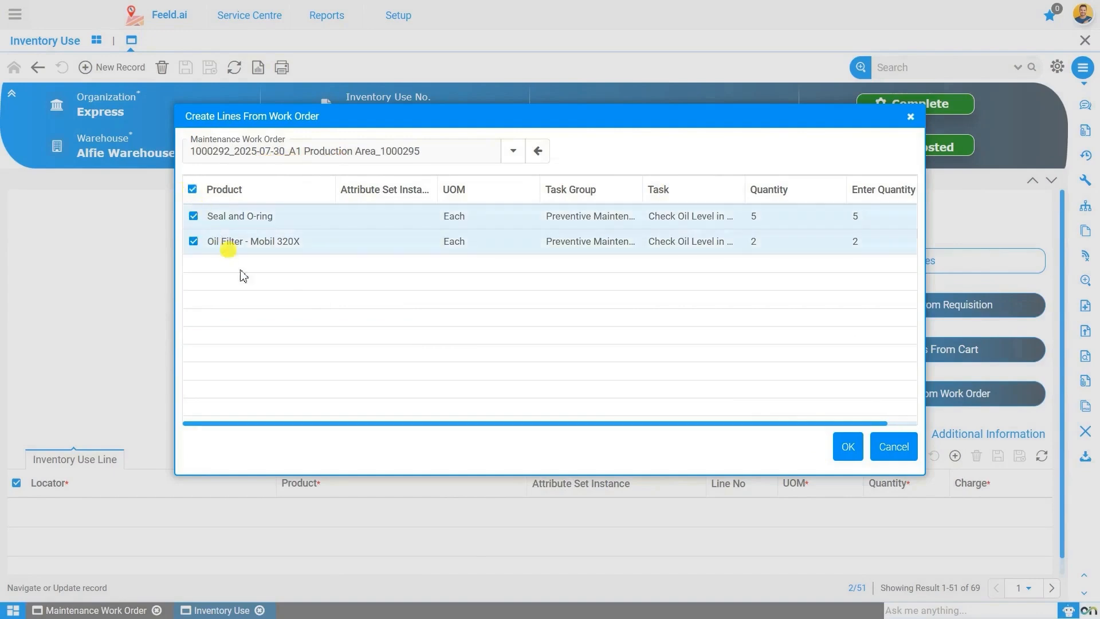
pyautogui.click(849, 448)
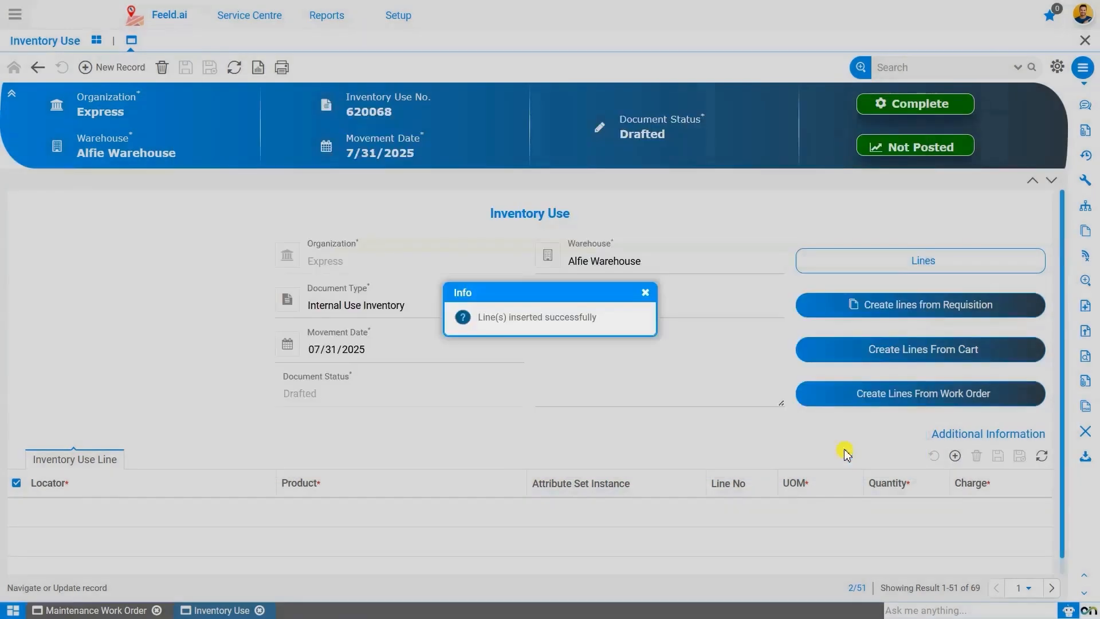
pyautogui.click(645, 295)
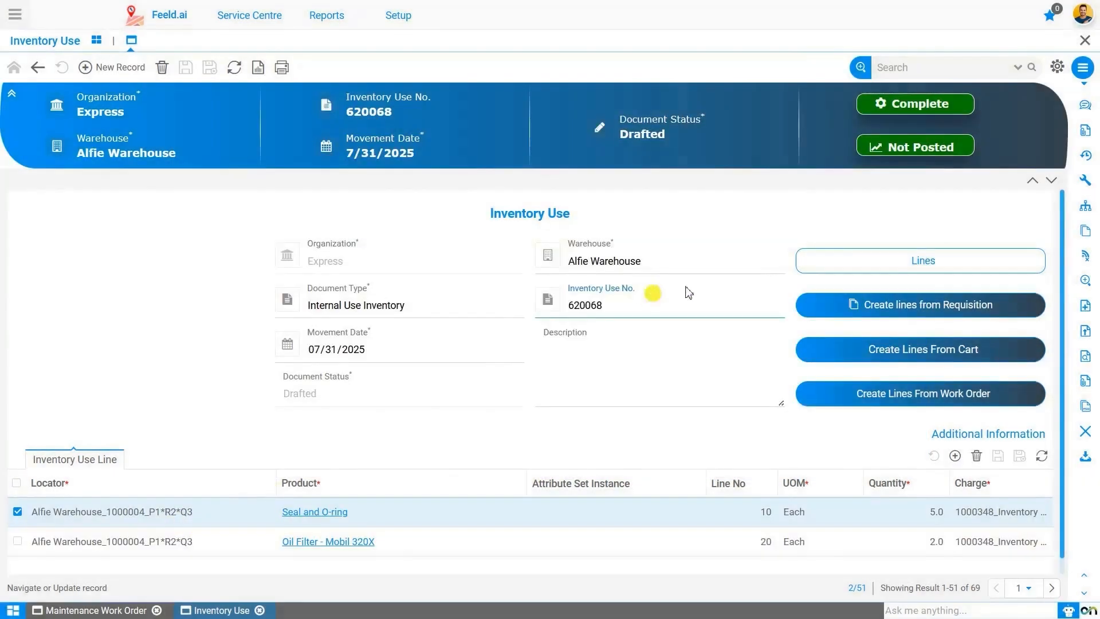
pyautogui.click(920, 263)
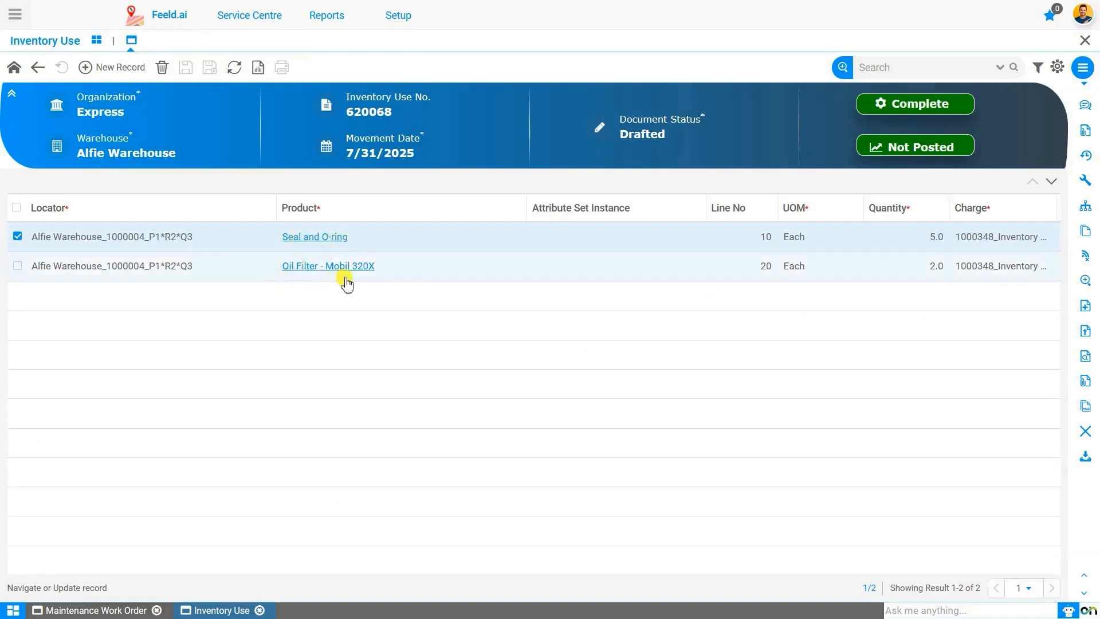
pyautogui.click(37, 70)
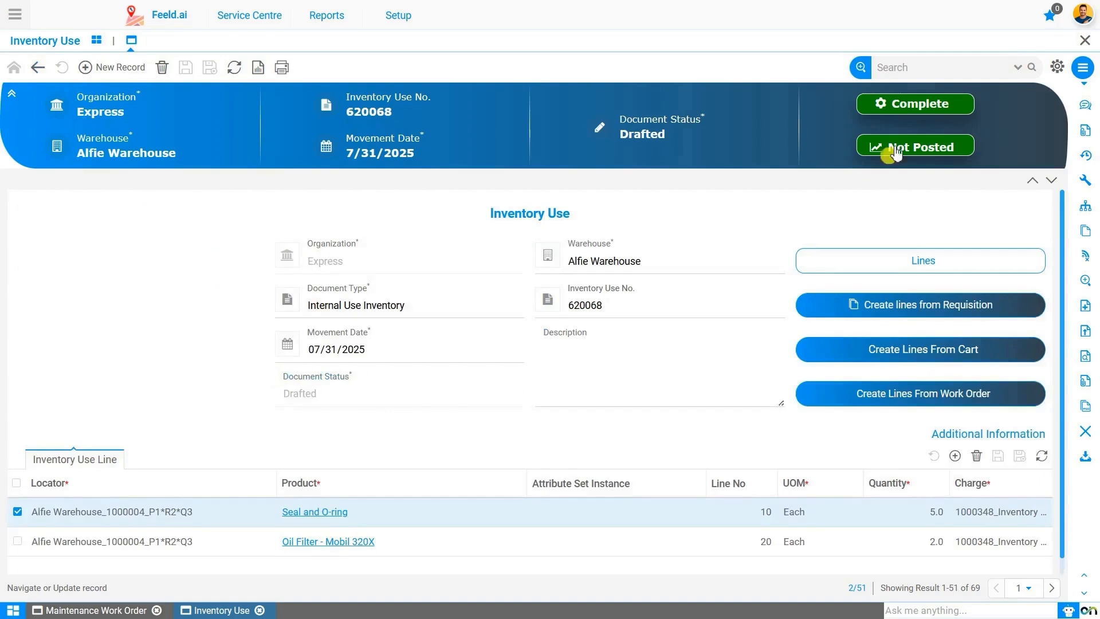
# Step: Complete the drafted Inventory Use document containing the Seal and O-ring and Oil Filter lines
pyautogui.click(912, 109)
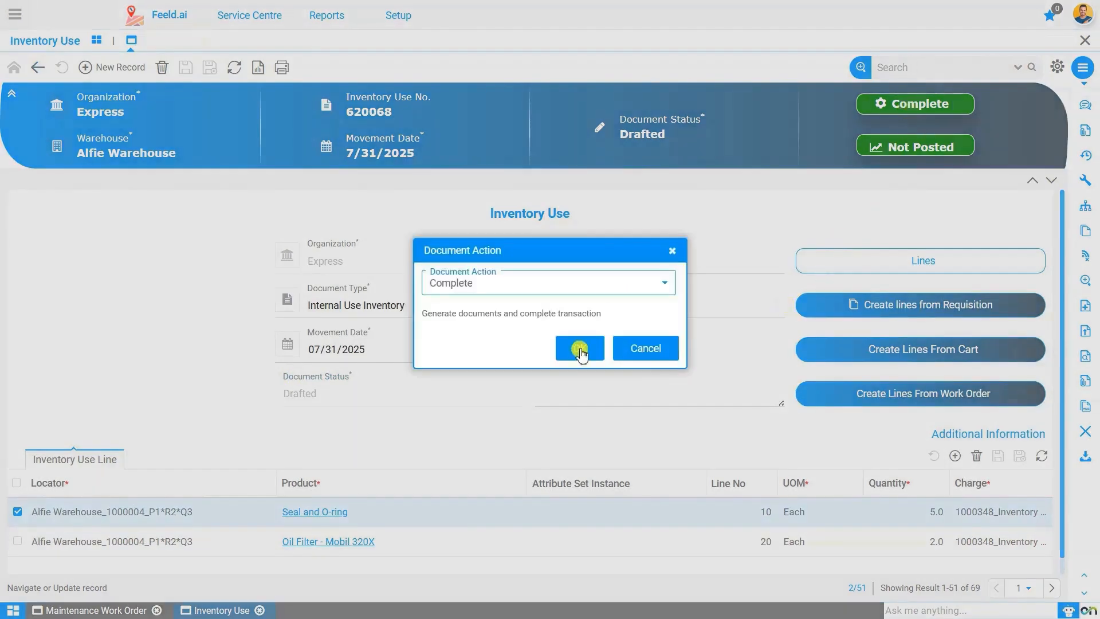
pyautogui.click(582, 347)
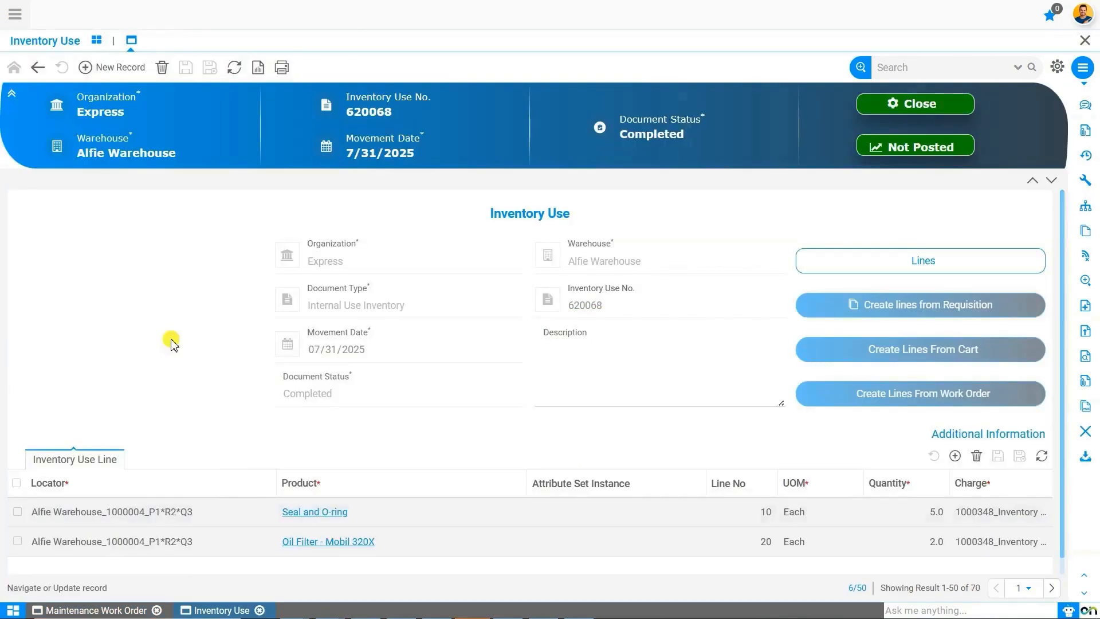
# Step: Find and open the Mobile Linking screen to show the QR code for linking a phone
pyautogui.click(15, 15)
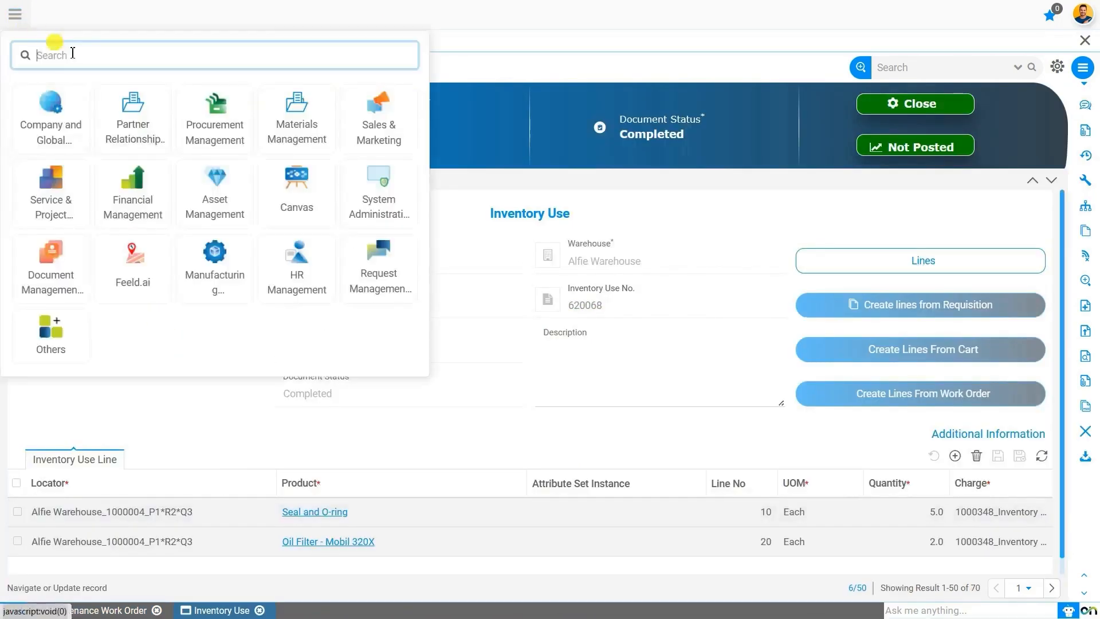
pyautogui.write('mobile')
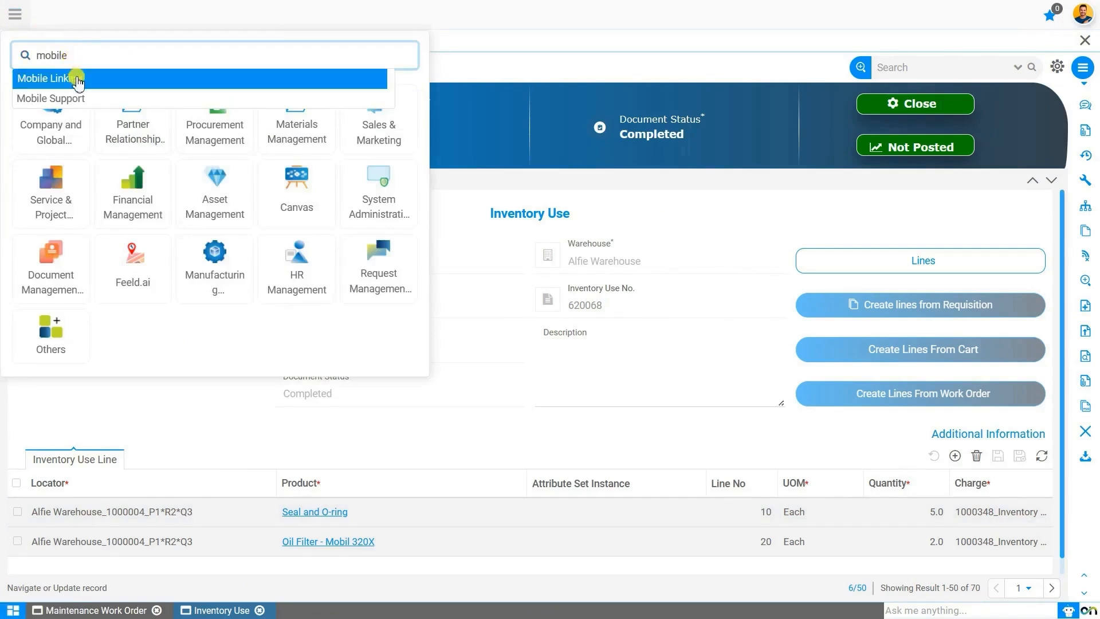
pyautogui.click(78, 83)
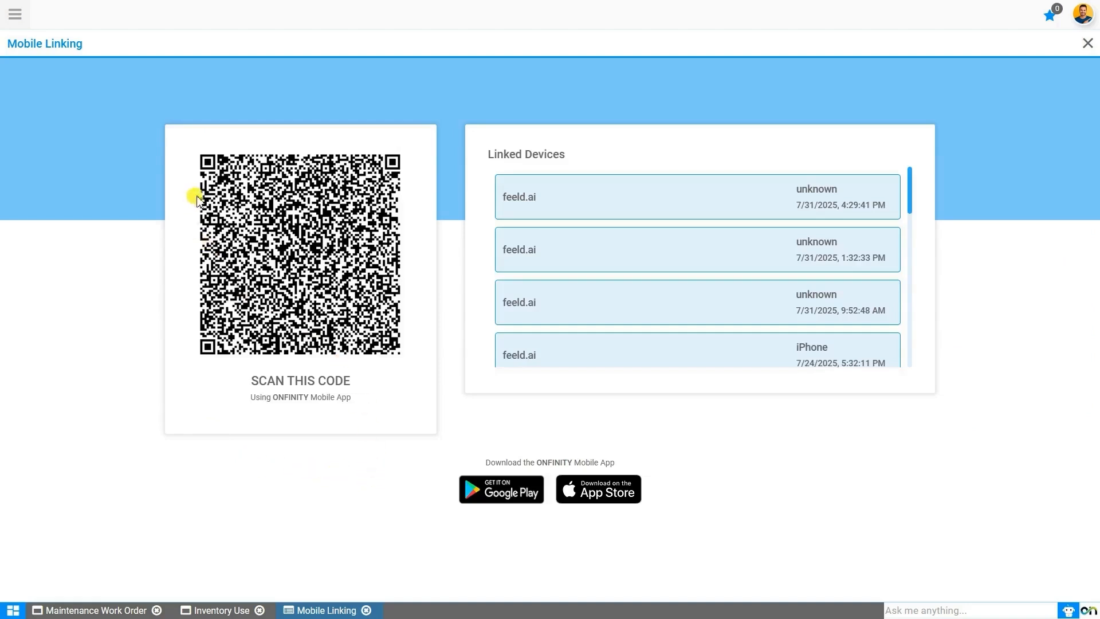
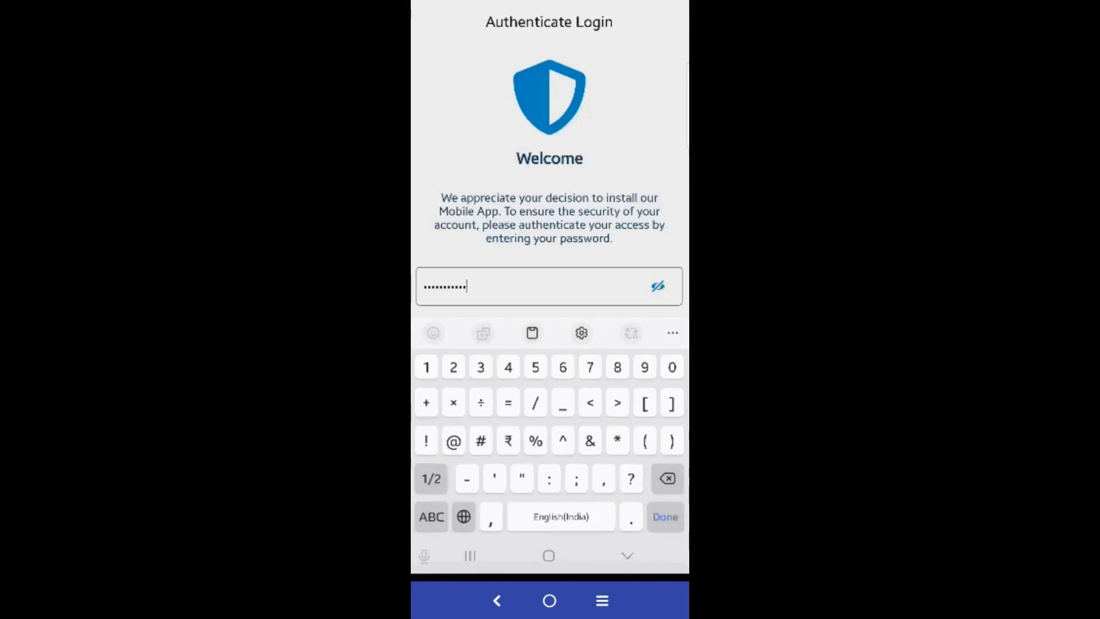
# Step: Authenticate the mobile app login with the account password and skip the lock-screen PIN setup
pyautogui.press('Return')
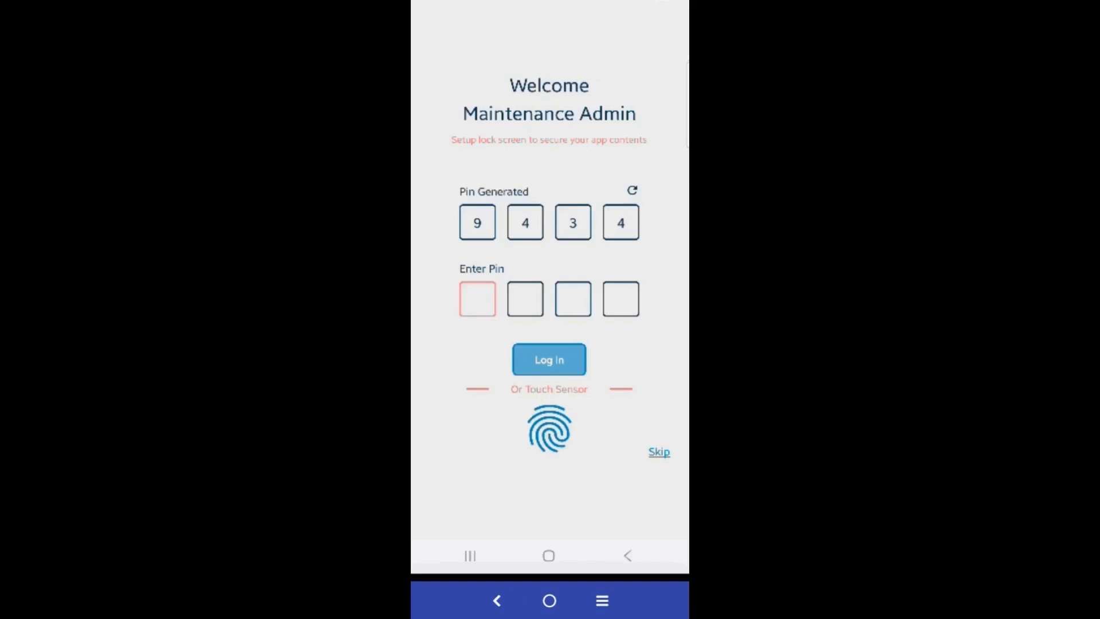
pyautogui.click(659, 452)
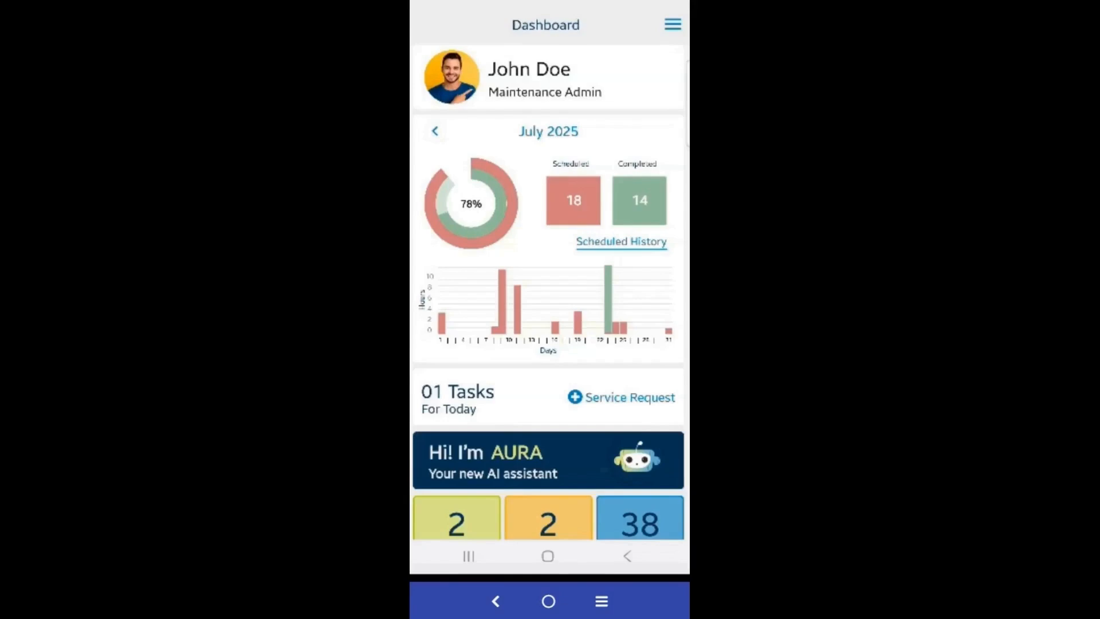
# Step: Open the scheduled work order task Check Oil Level in Gearbox and proceed from its schedule review to the task details
pyautogui.scroll(-2, 549, 292)
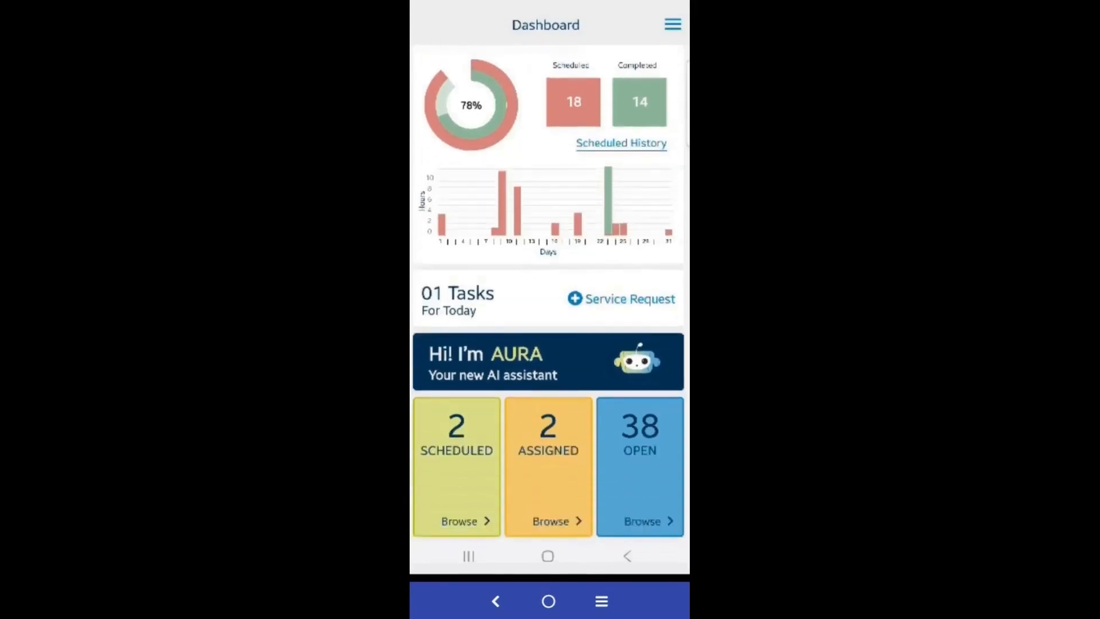
pyautogui.click(457, 467)
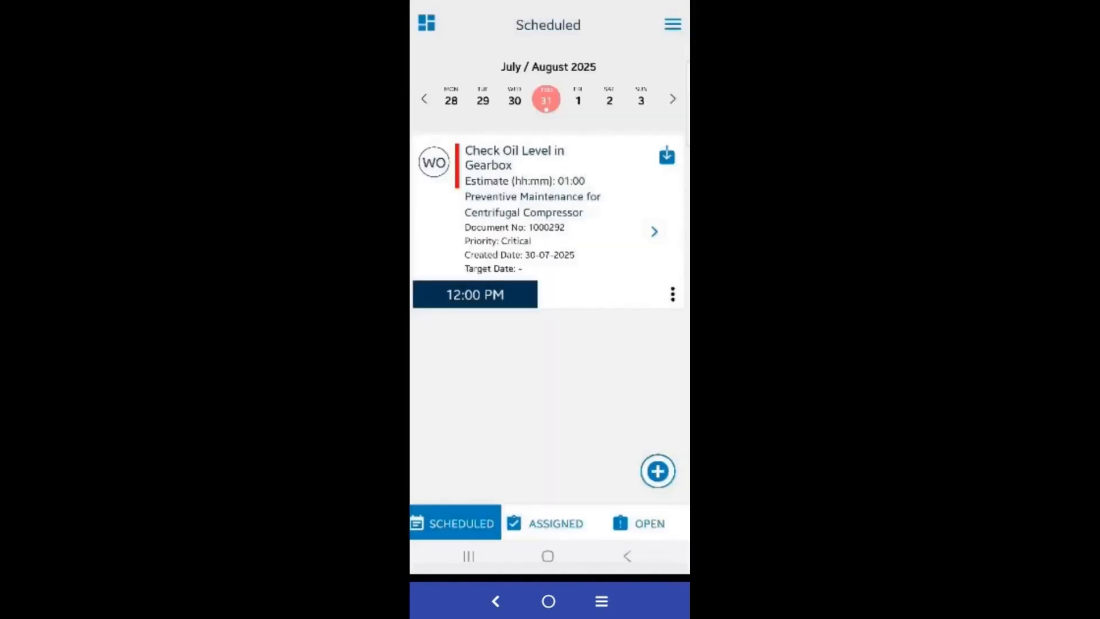
pyautogui.click(654, 232)
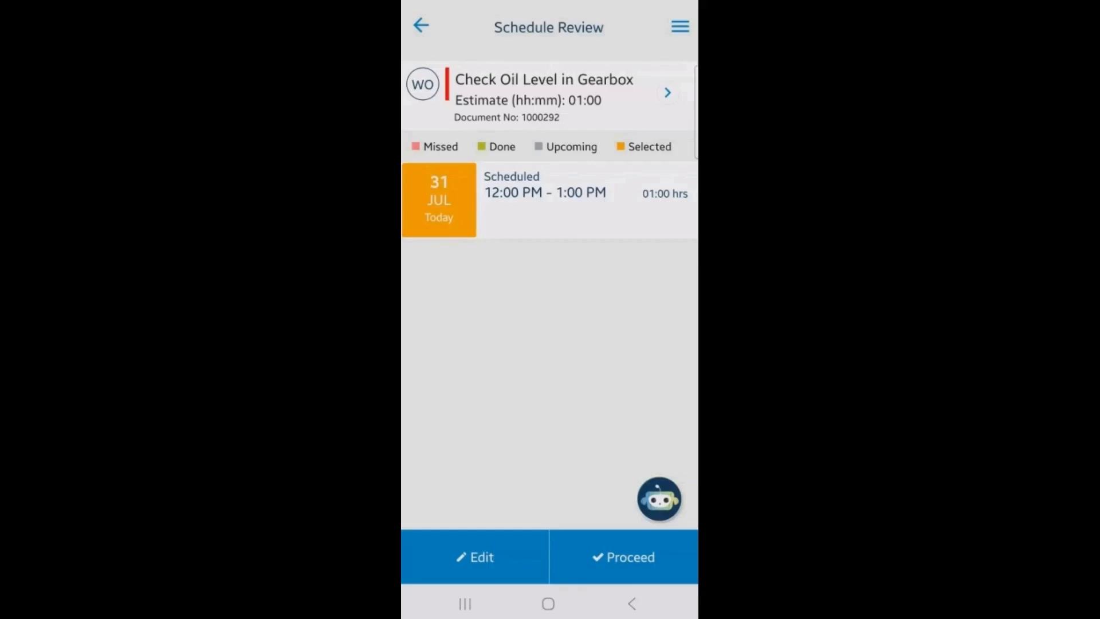
pyautogui.click(623, 557)
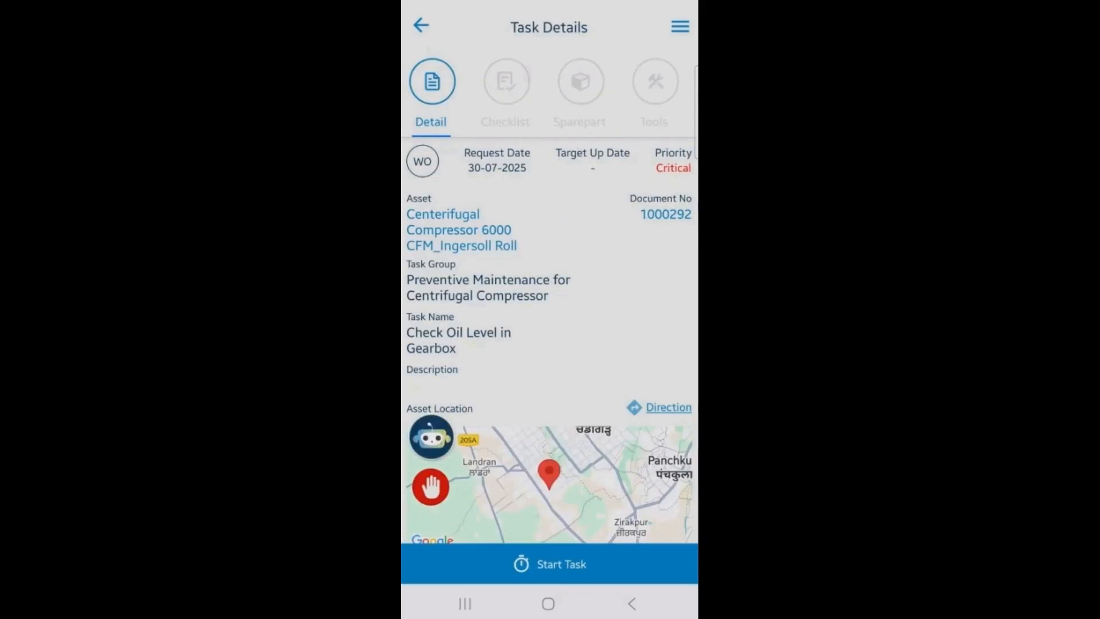
# Step: Review the task's details, including the asset location map, its directions and the asset image
pyautogui.scroll(-2, 550, 344)
pyautogui.scroll(-3, 550, 343)
pyautogui.scroll(4, 550, 344)
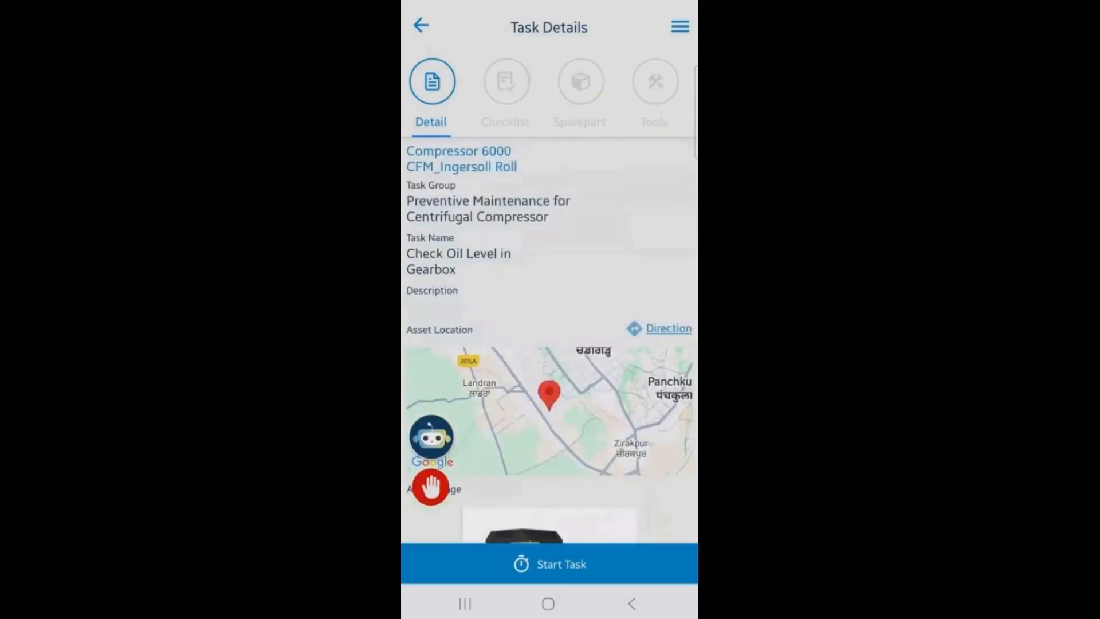
pyautogui.click(669, 329)
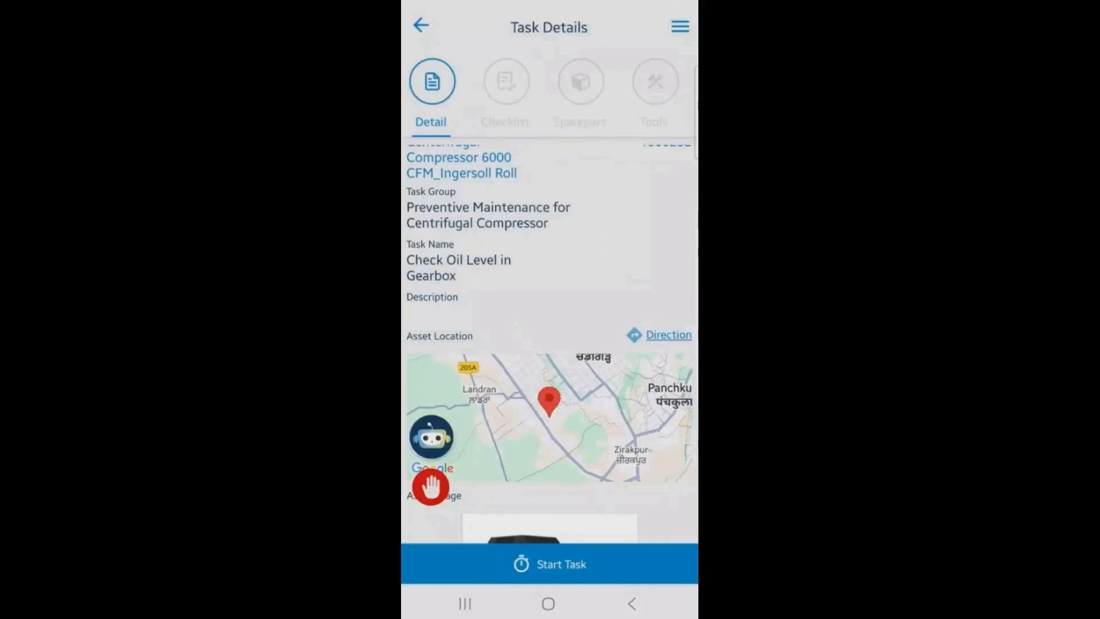
pyautogui.scroll(3, 550, 343)
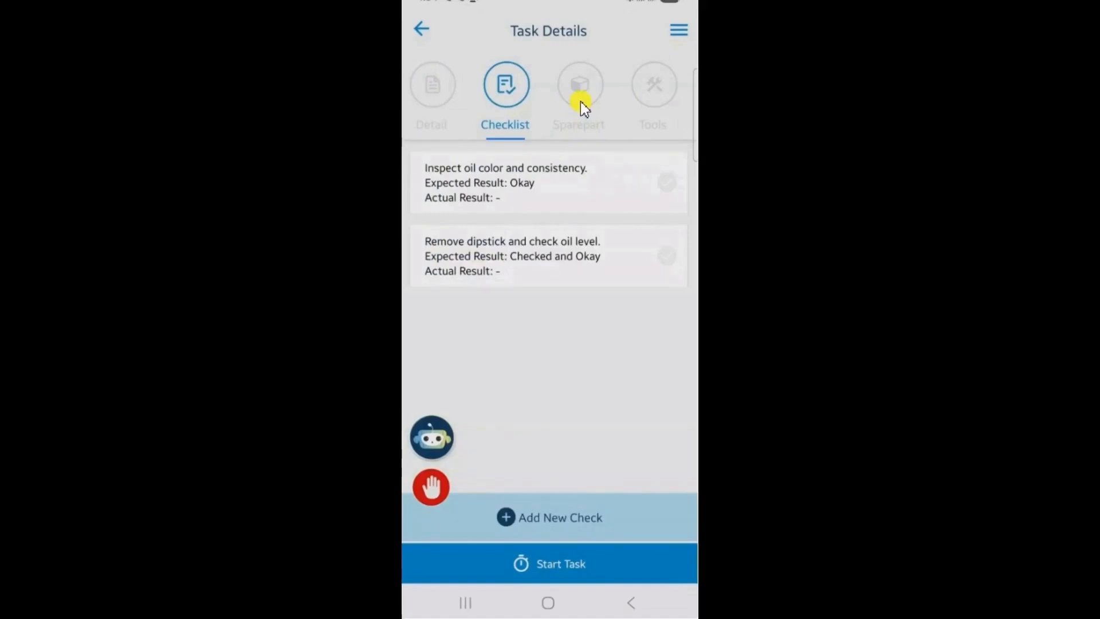
# Step: Review the spare parts, tools and files attached to the Check Oil Level in Gearbox task
pyautogui.click(580, 101)
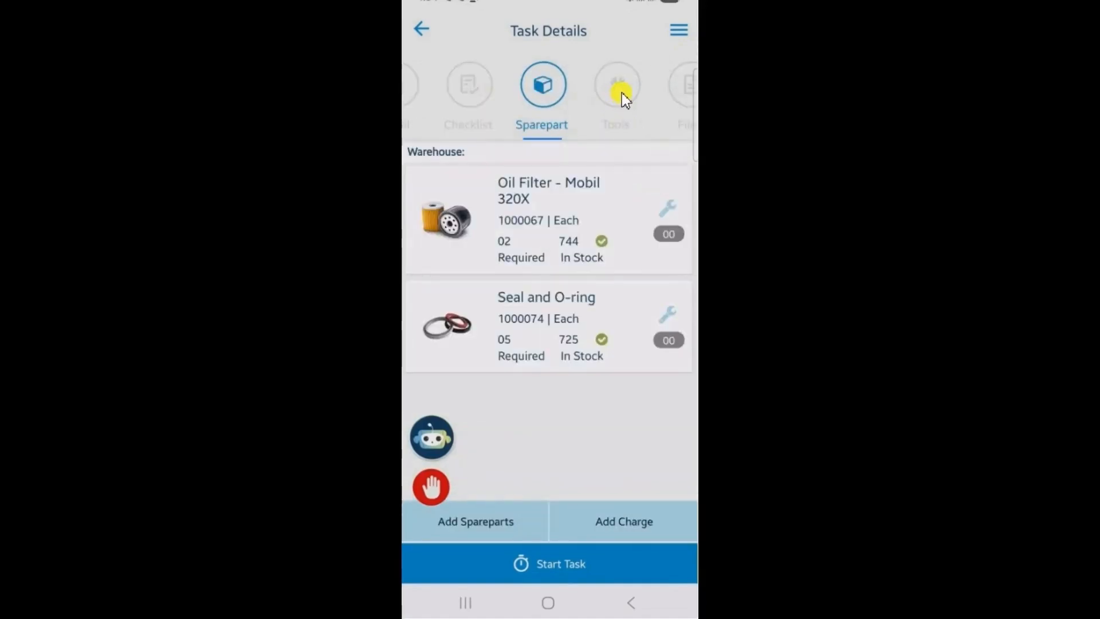
pyautogui.click(621, 93)
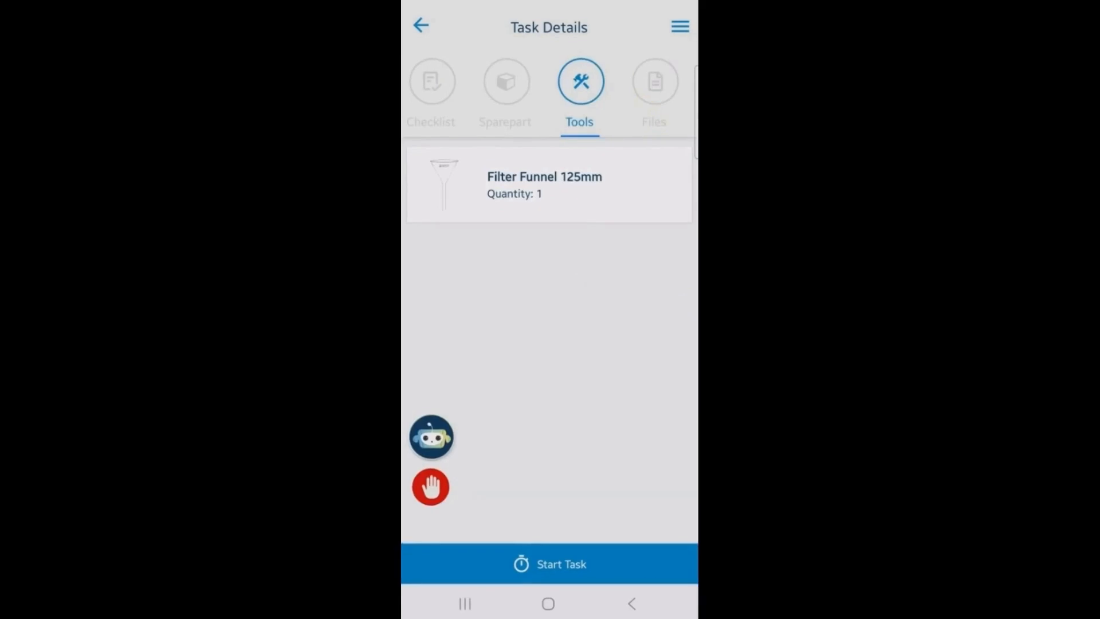
pyautogui.click(655, 92)
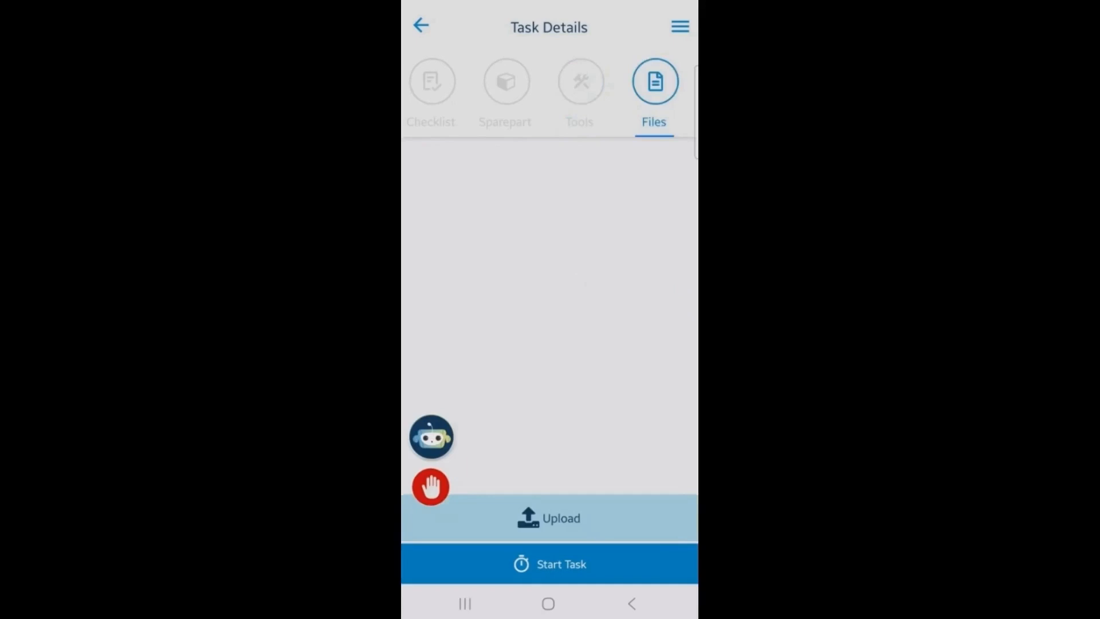
pyautogui.hscroll(-1, 548, 92)
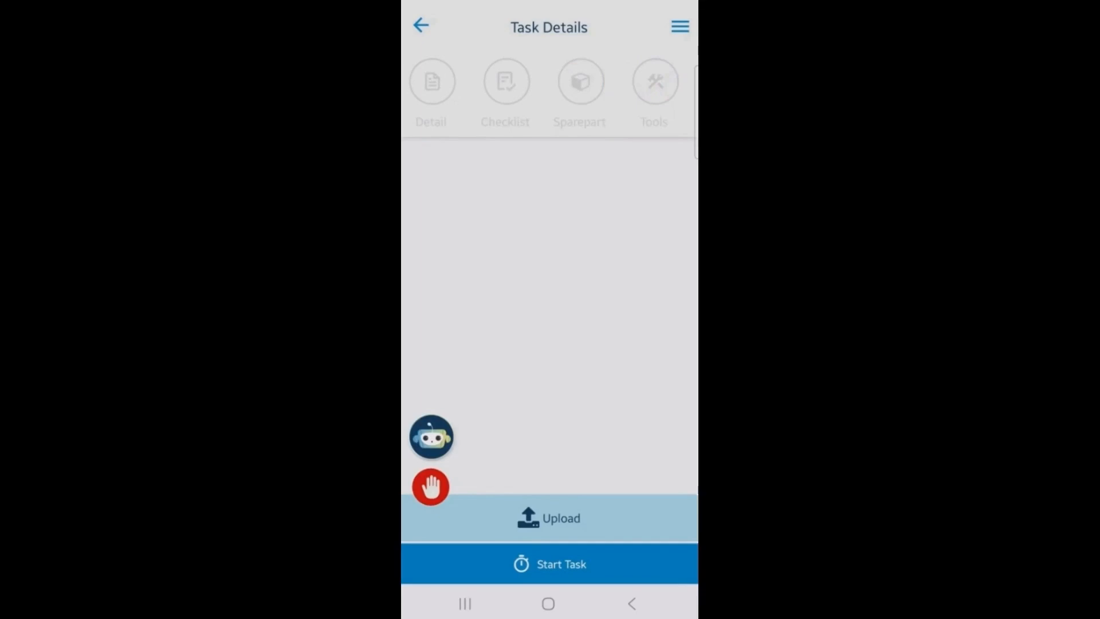
# Step: Start the task and install 2 units of the Oil Filter - Mobil 320X spare part
pyautogui.click(550, 564)
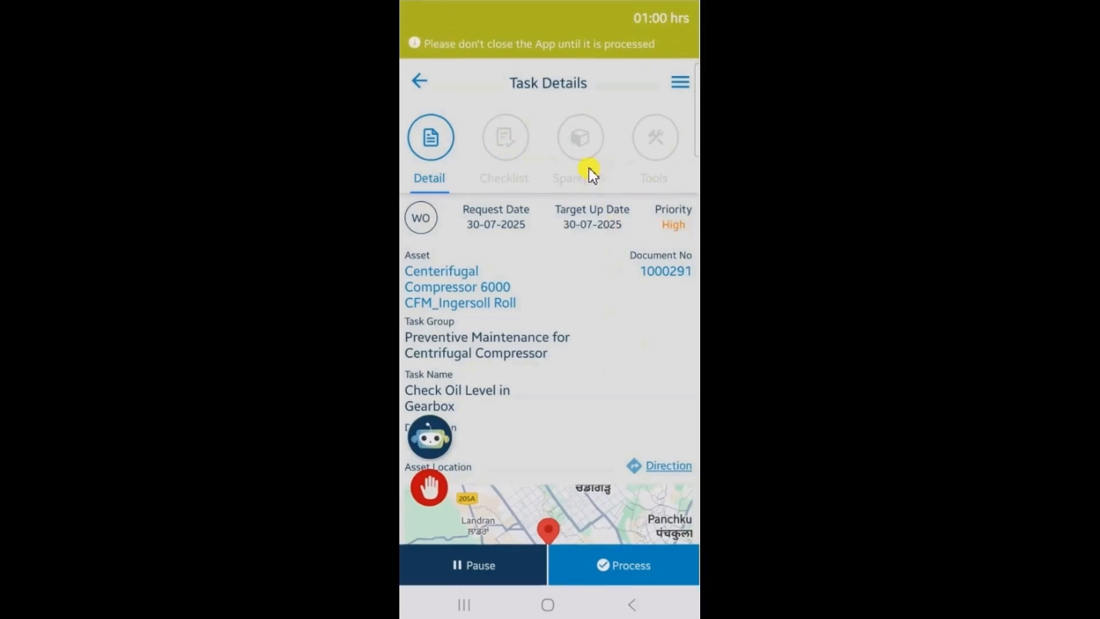
pyautogui.click(590, 171)
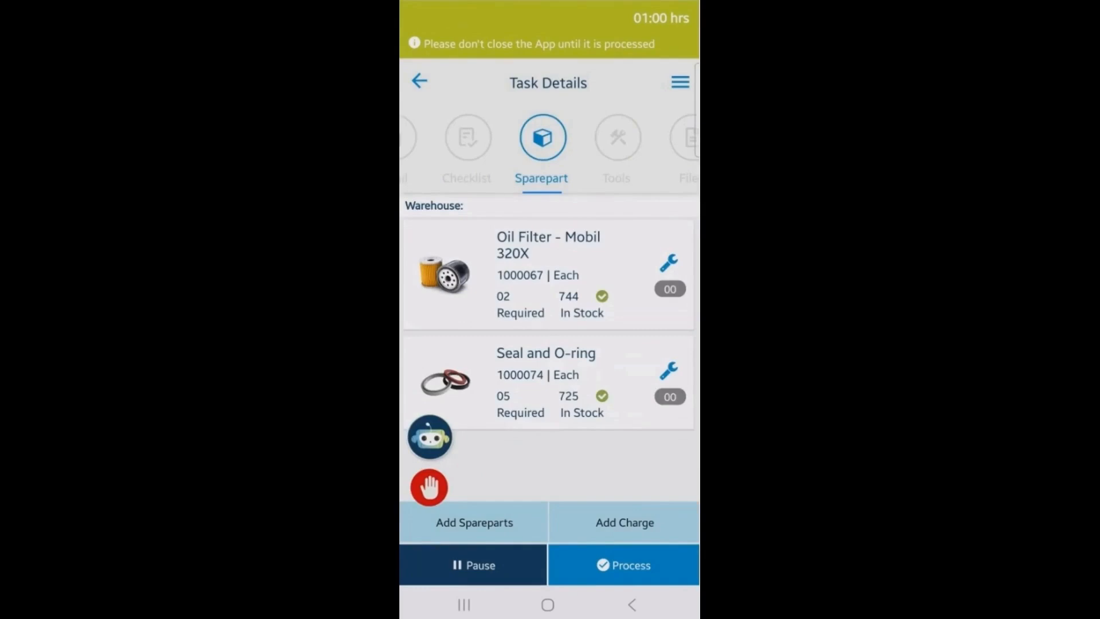
pyautogui.click(668, 264)
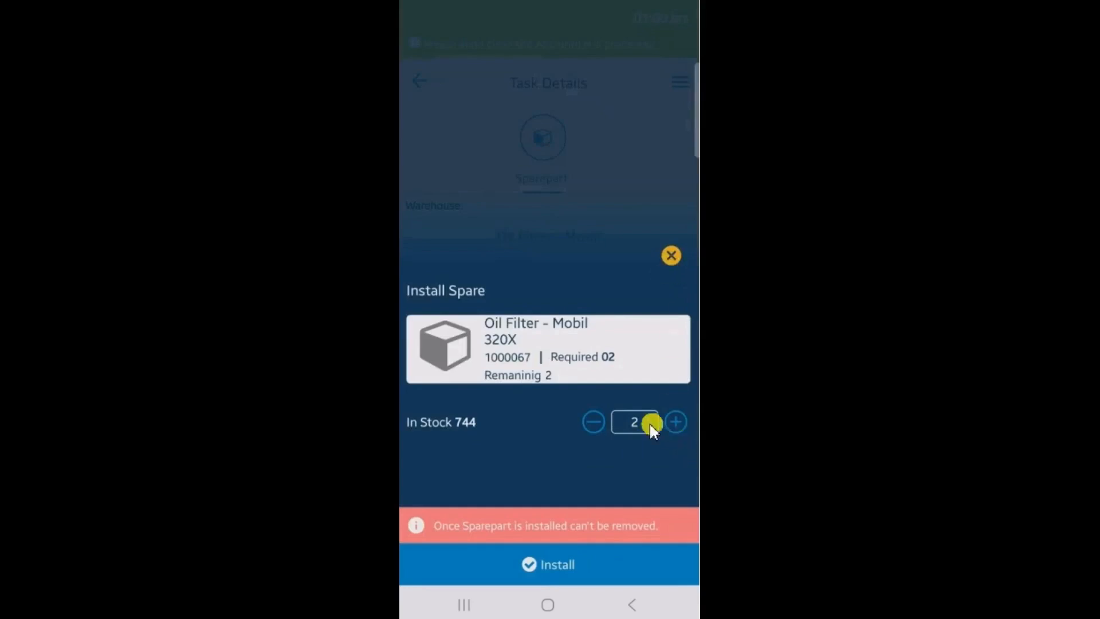
pyautogui.click(594, 421)
pyautogui.click(596, 422)
pyautogui.click(551, 564)
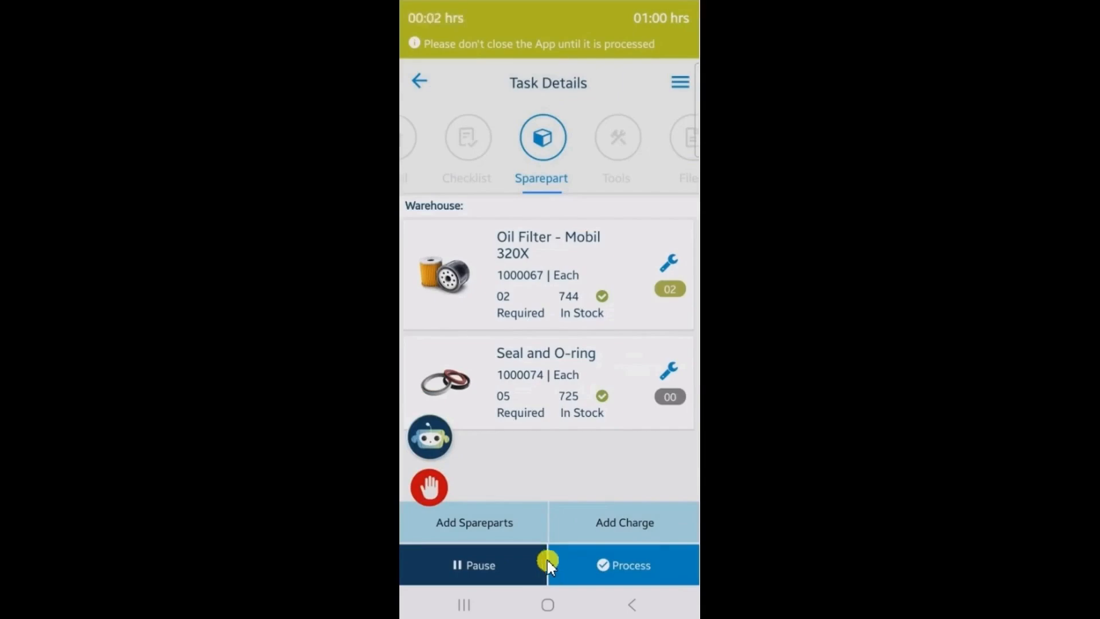
# Step: Install 3 units of the Seal and O-ring spare part
pyautogui.click(670, 371)
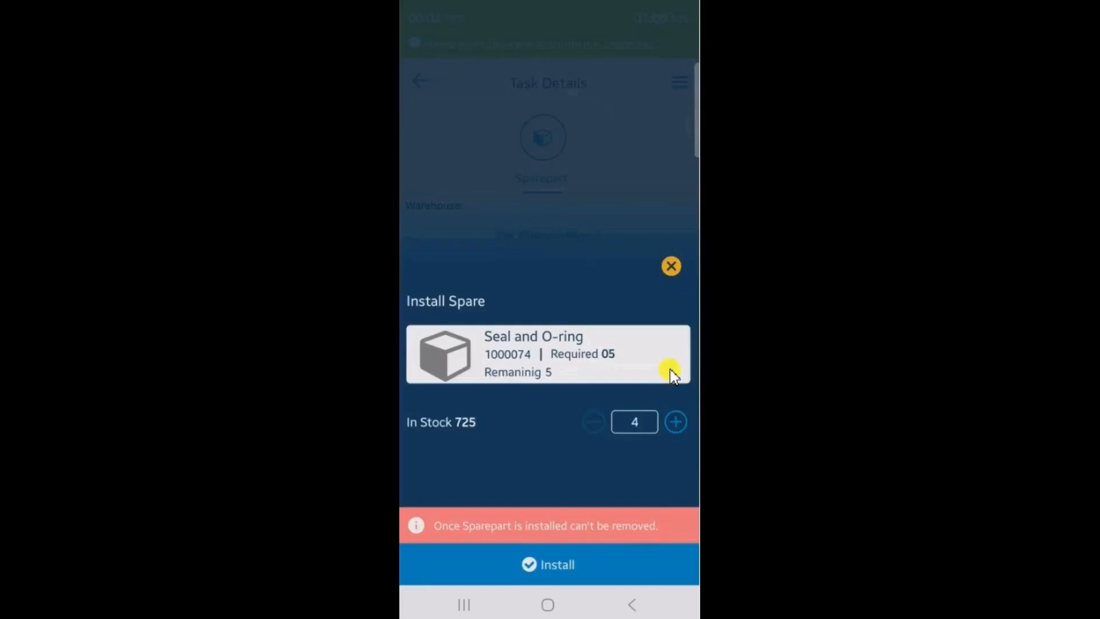
pyautogui.click(589, 435)
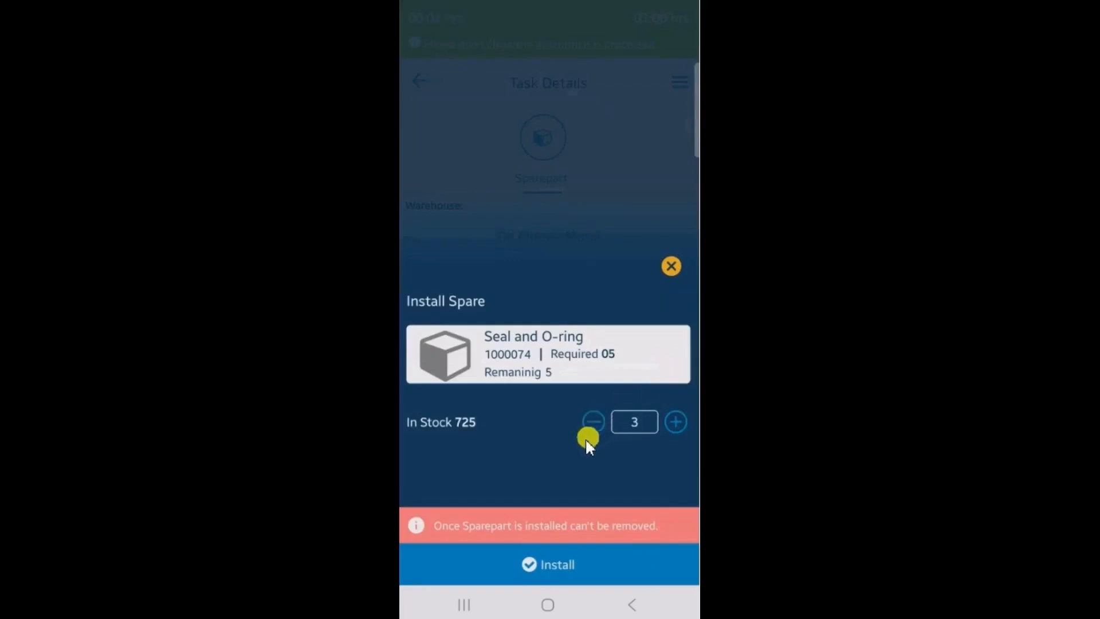
pyautogui.click(546, 570)
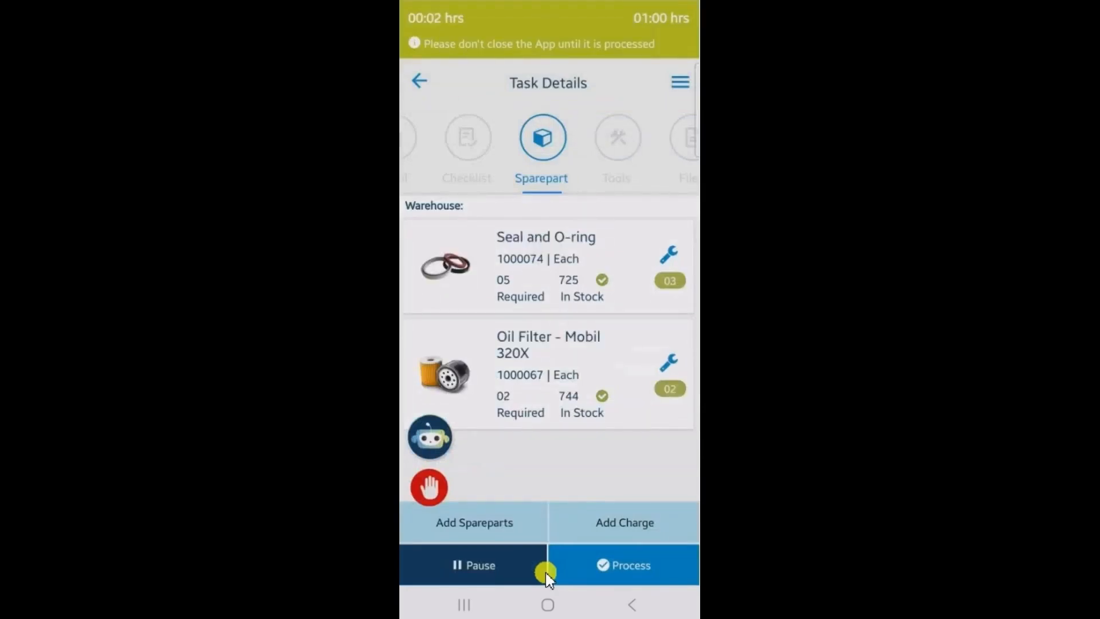
# Step: Search the warehouse for "screws" and add 2 units of 4 mm screws to the task's spare parts
pyautogui.click(463, 524)
pyautogui.click(480, 189)
pyautogui.write('scr')
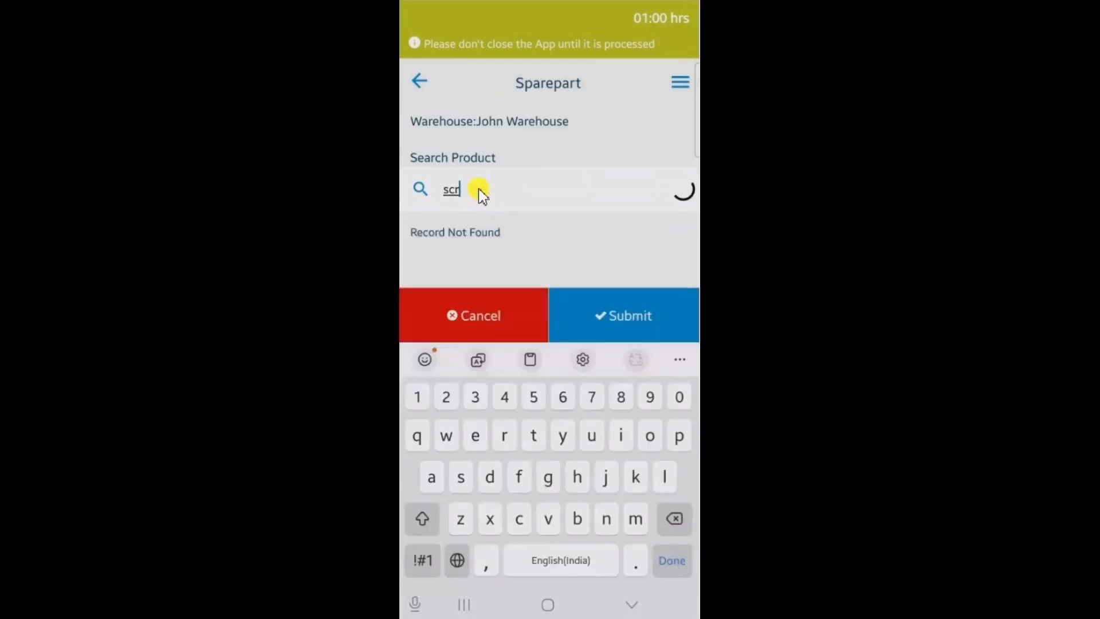
pyautogui.write('ews')
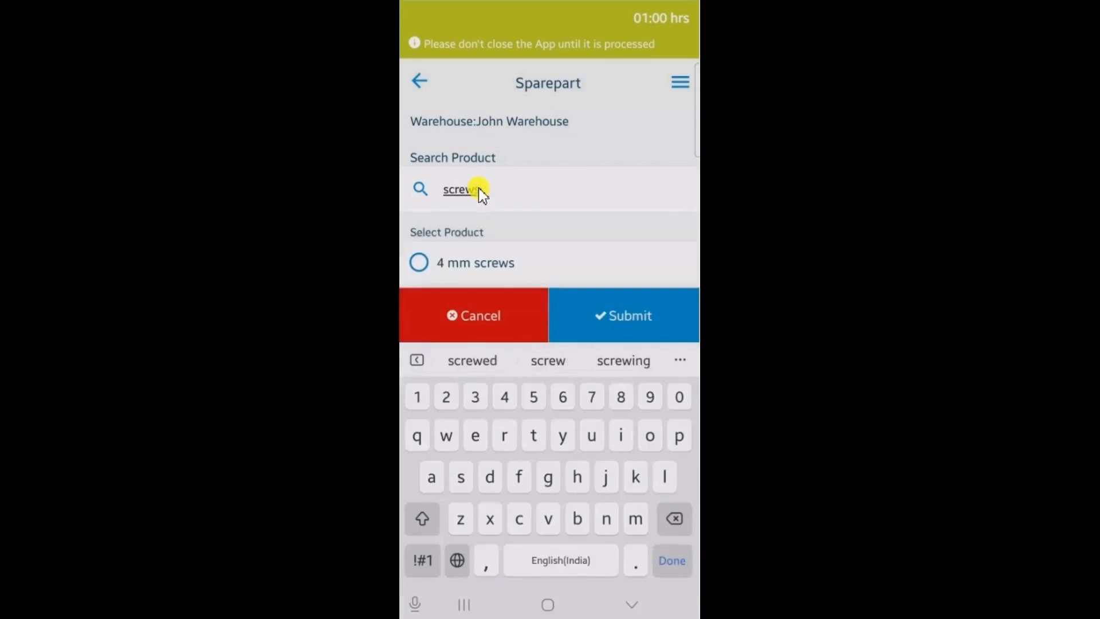
pyautogui.press('Return')
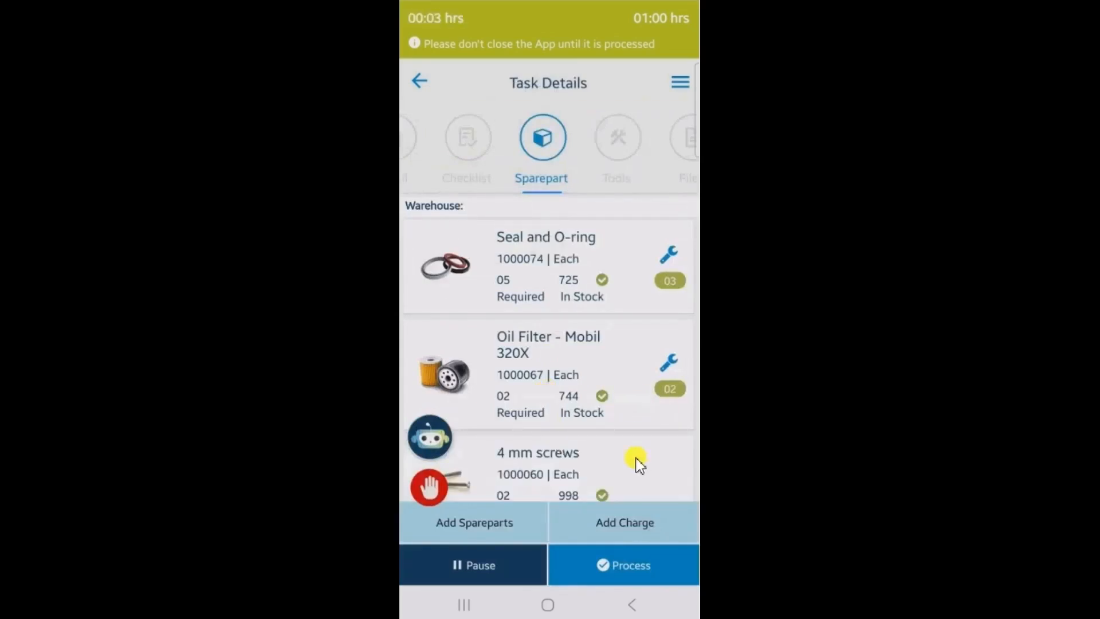
pyautogui.scroll(-1, 650, 491)
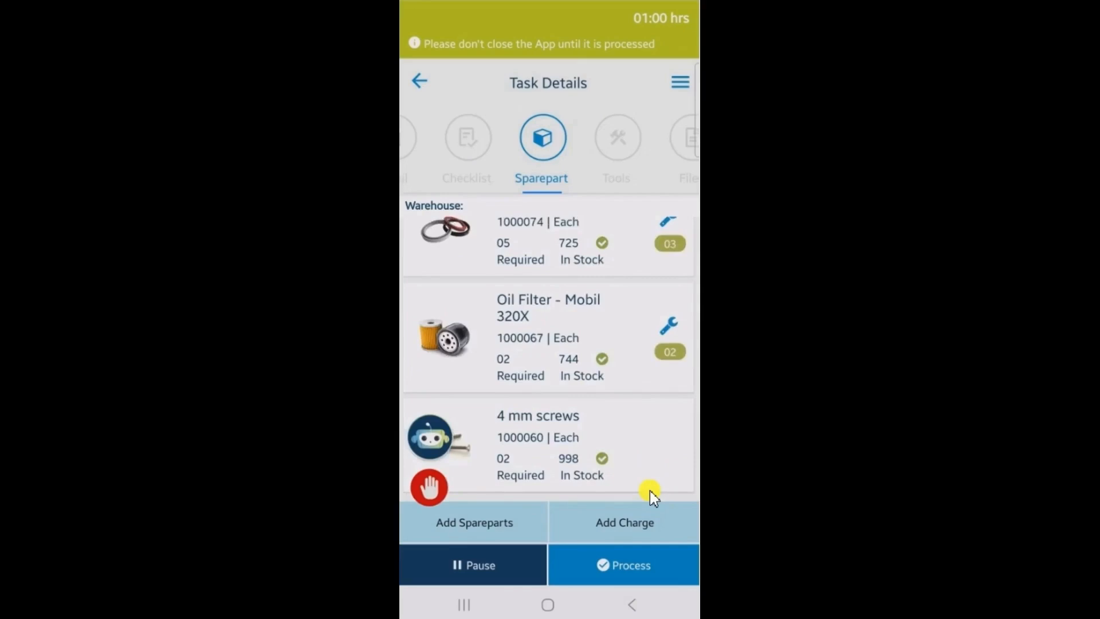
pyautogui.scroll(1, 650, 491)
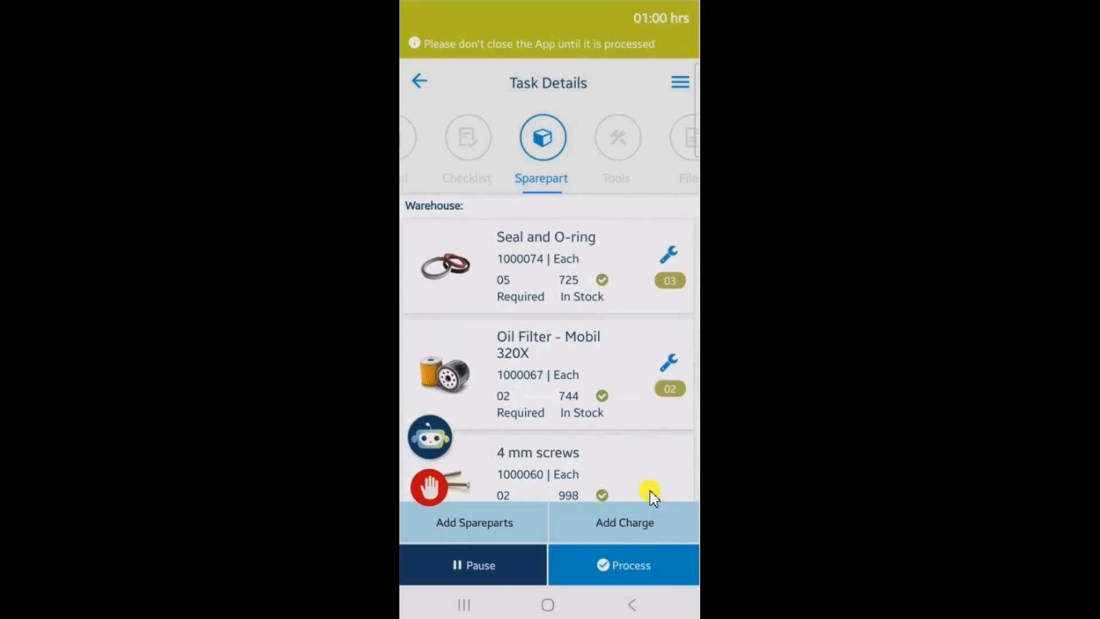
# Step: Record "Checked, all fine." as the actual result of the checklist item about removing the dipstick and checking the oil level
pyautogui.click(467, 158)
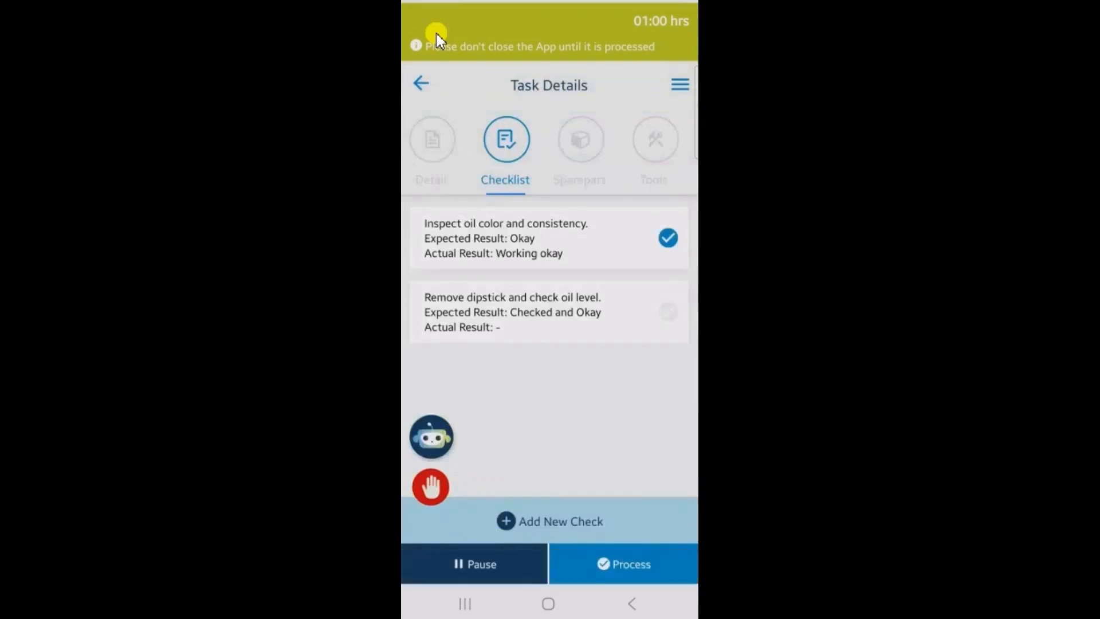
pyautogui.write('Checked, all')
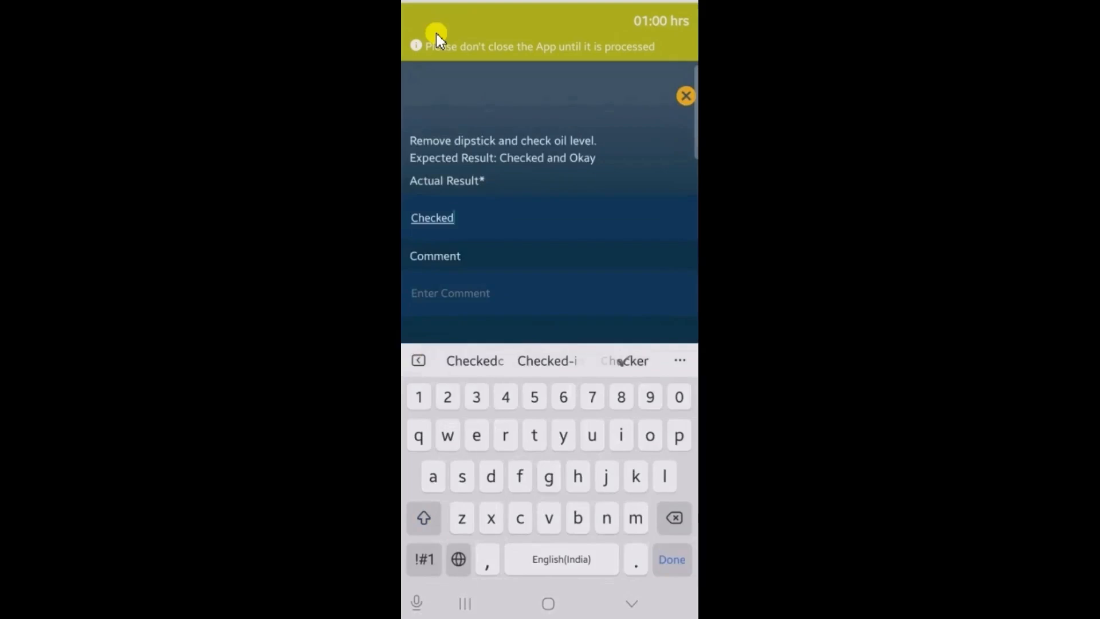
pyautogui.write(' fine.')
pyautogui.press('Return')
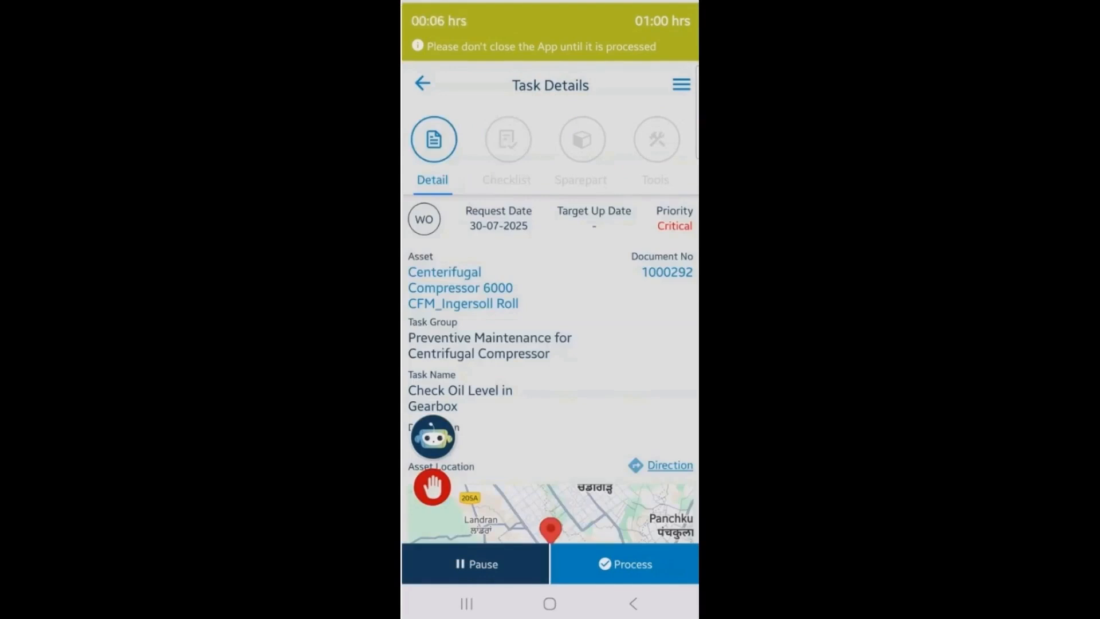
# Step: Ask the AURA assistant about the generic principles for the centrifugal compressor, read the answer, and return to the task details
pyautogui.click(433, 437)
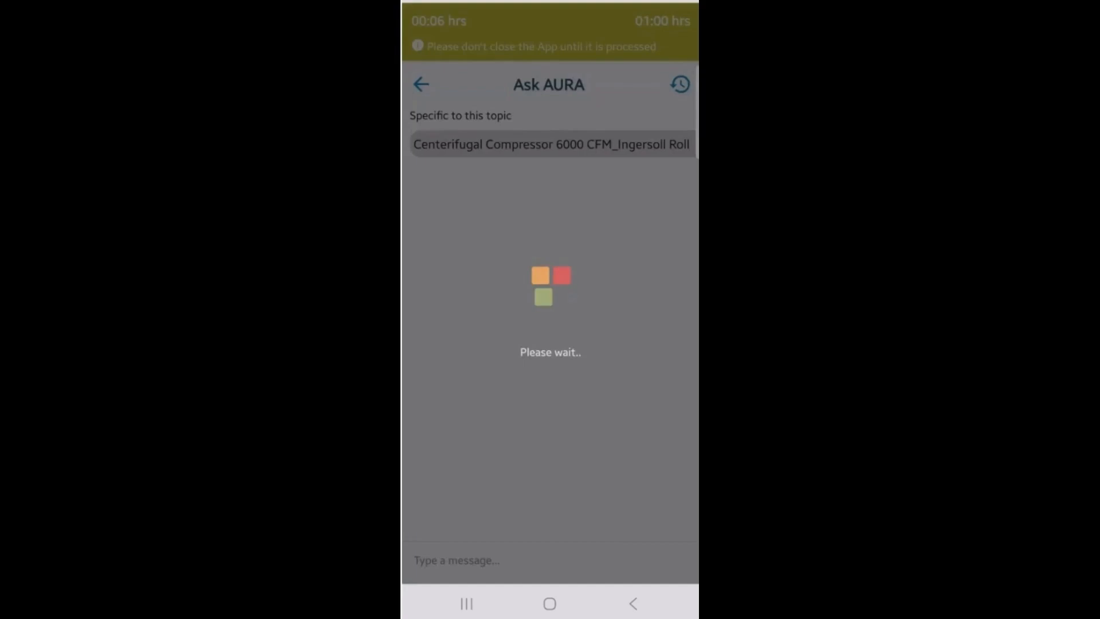
pyautogui.click(458, 560)
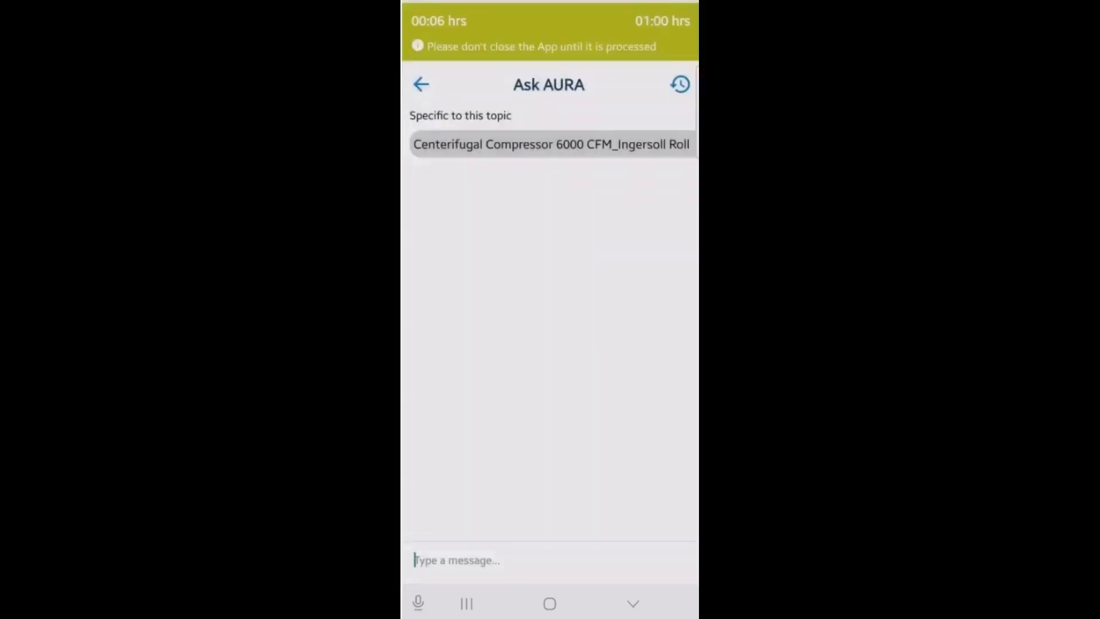
pyautogui.write('What are the generic pri')
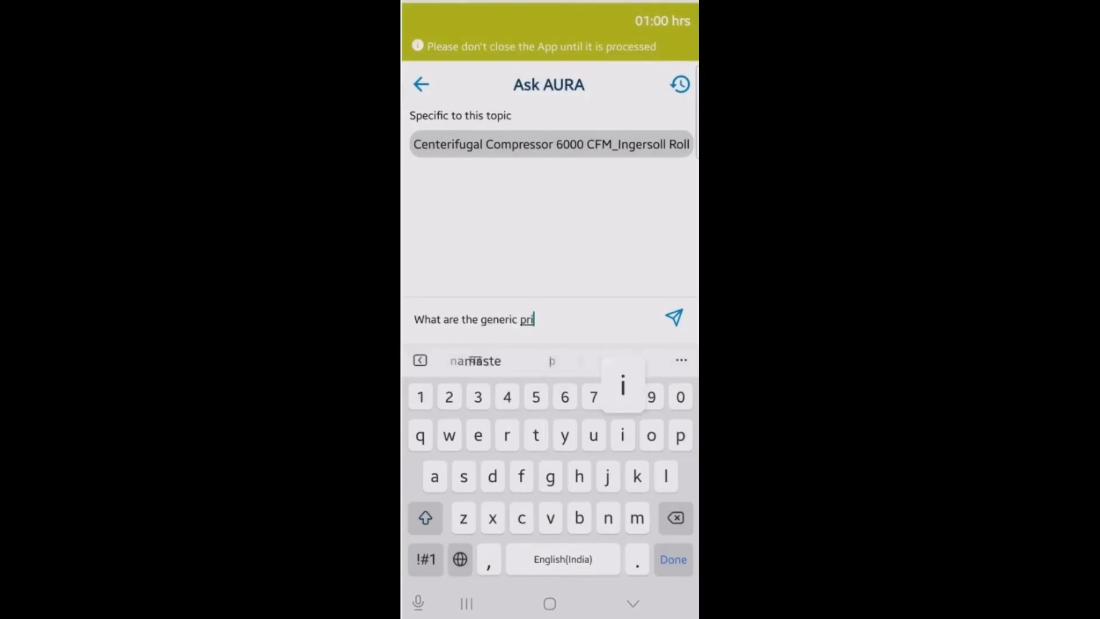
pyautogui.write('nciplea f')
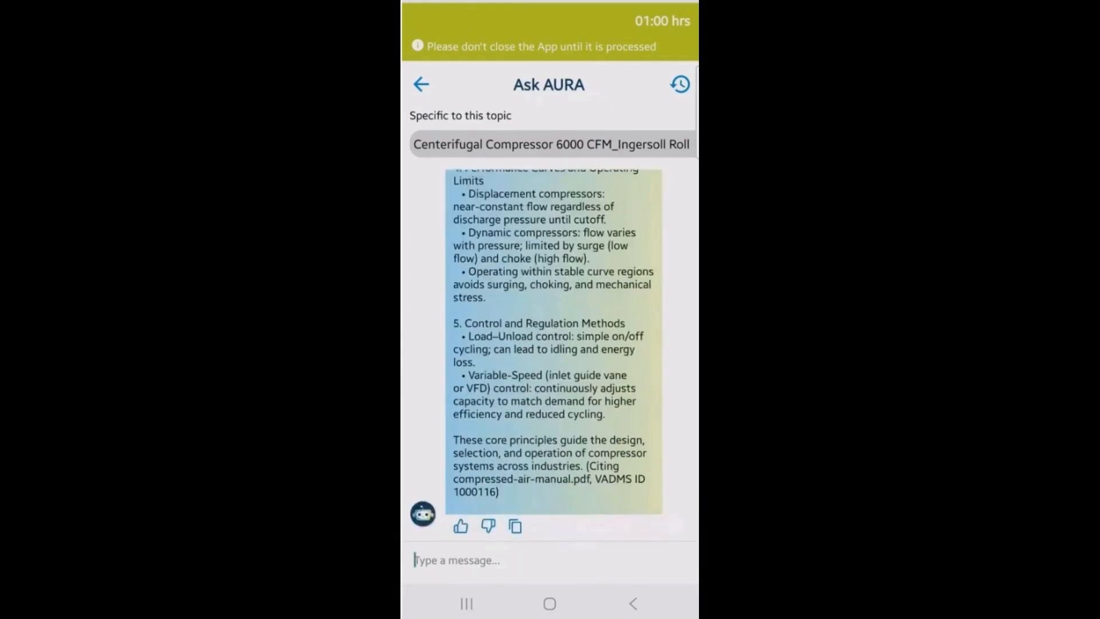
pyautogui.click(421, 85)
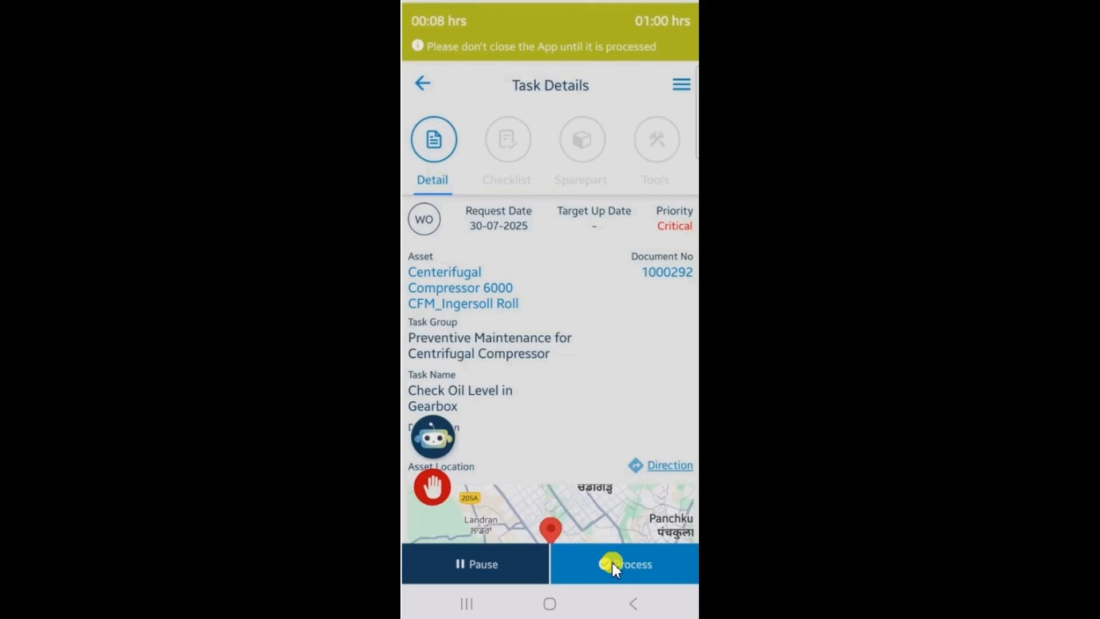
# Step: Process the Check Oil Level in Gearbox task with cause code Misalignment and note "due to allignment issue is occurring, now working perfectly.", and complete it
pyautogui.click(611, 564)
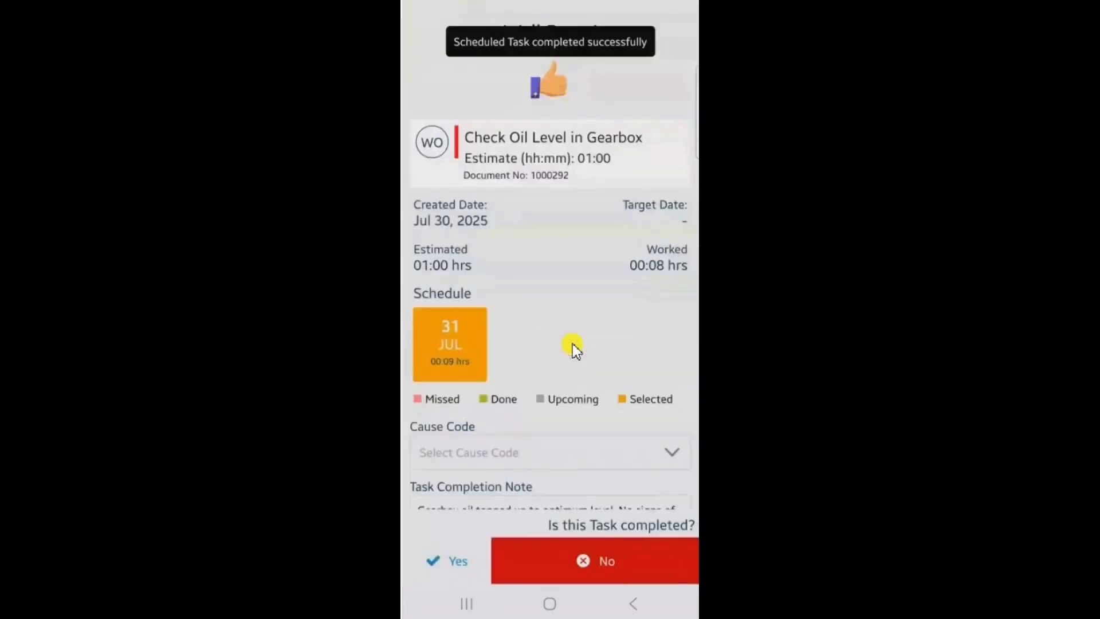
pyautogui.scroll(-2, 574, 348)
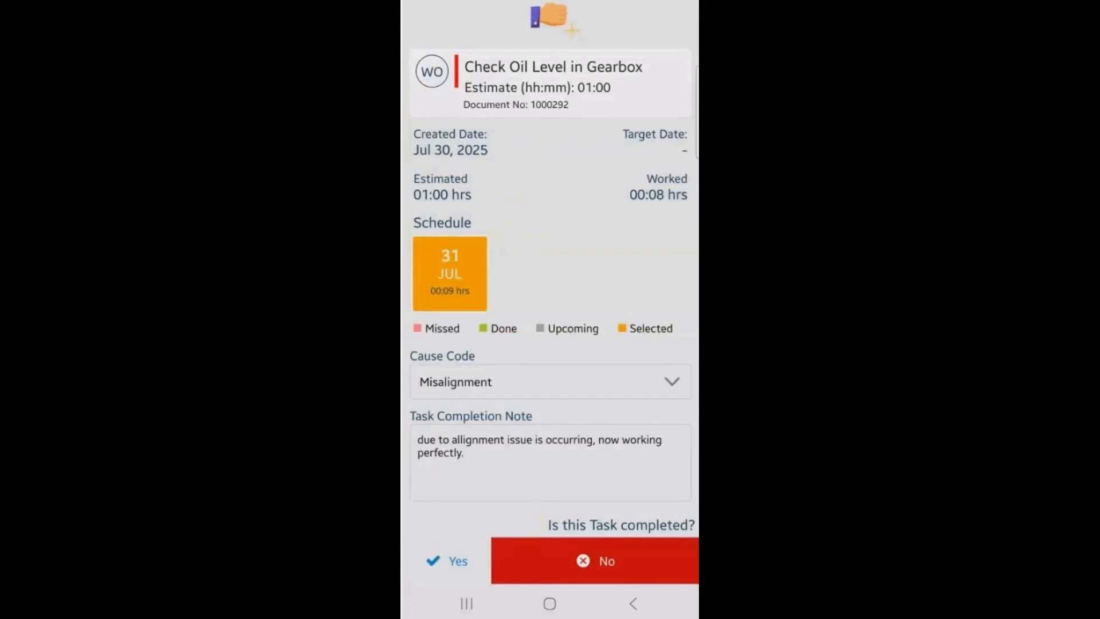
pyautogui.click(455, 562)
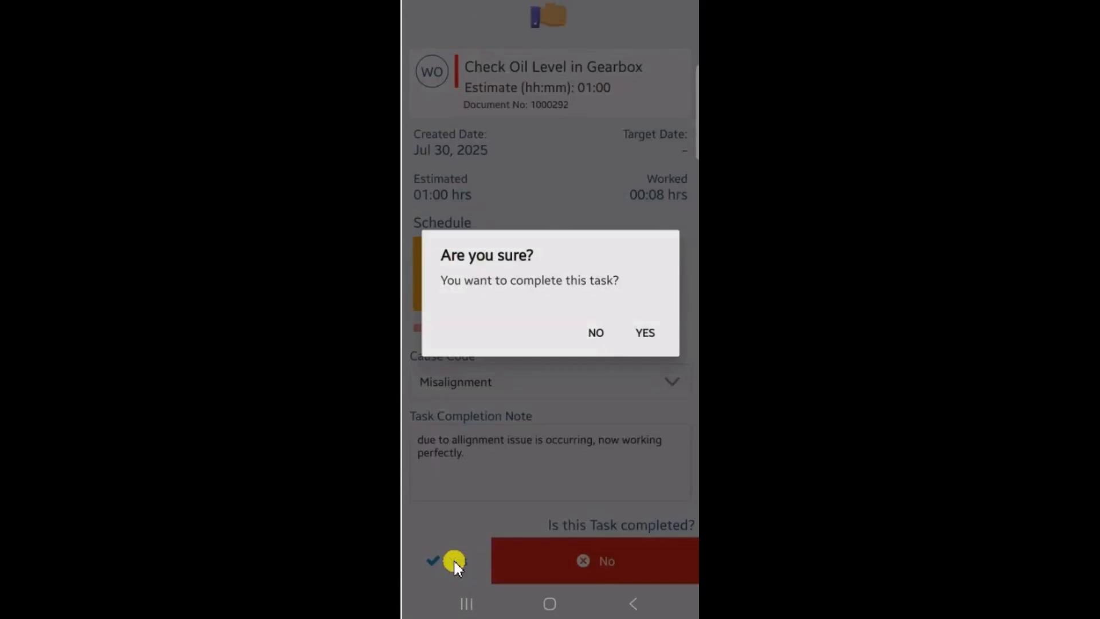
pyautogui.click(645, 332)
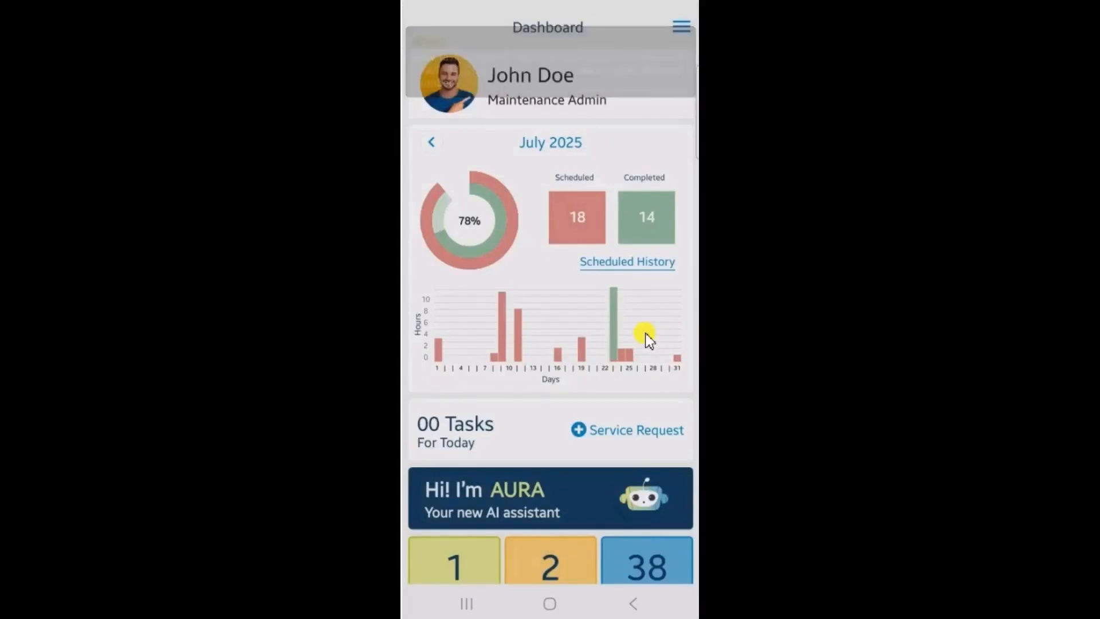
pyautogui.scroll(-1, 646, 333)
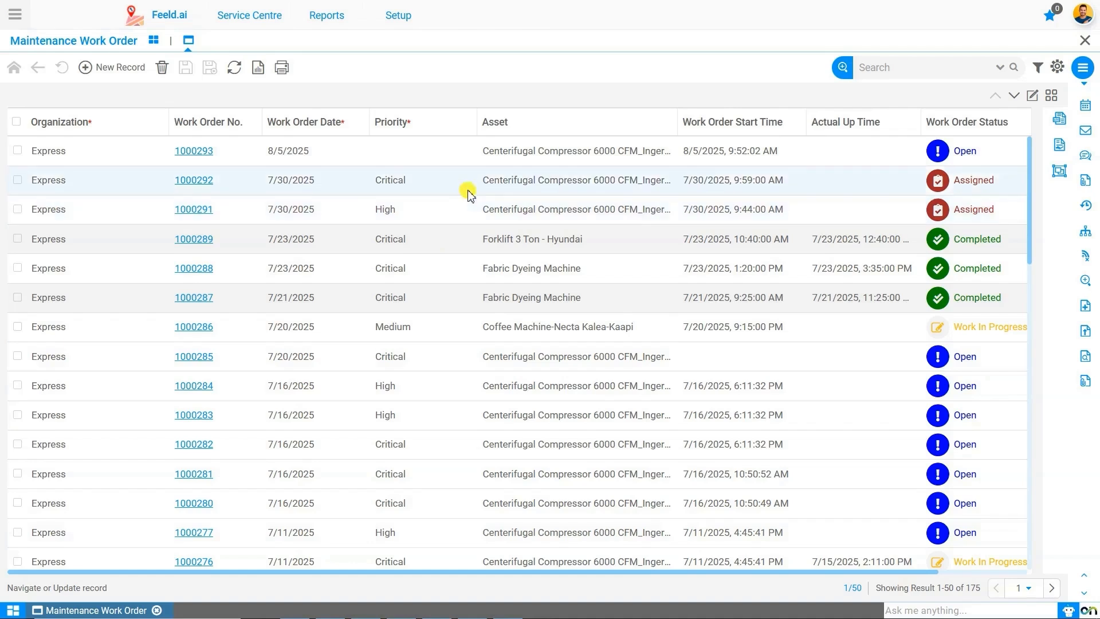
# Step: In the Feeld.ai web app, open the Critical work order dated 7/30/2025 and review its task's cause code, completion notes and performed status
pyautogui.click(331, 181)
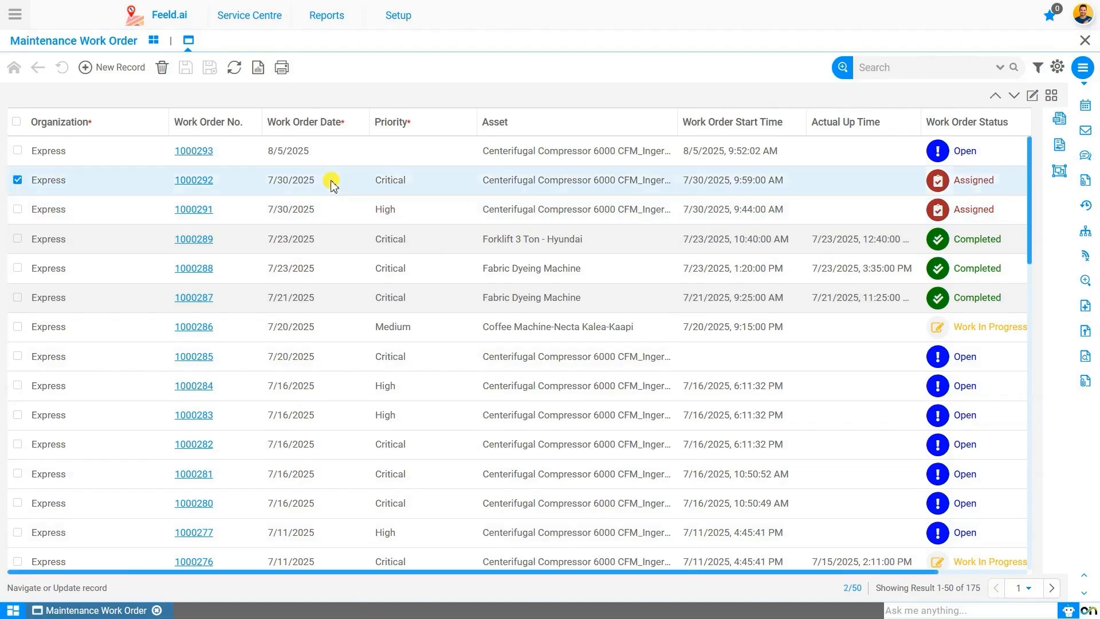
pyautogui.doubleClick(331, 182)
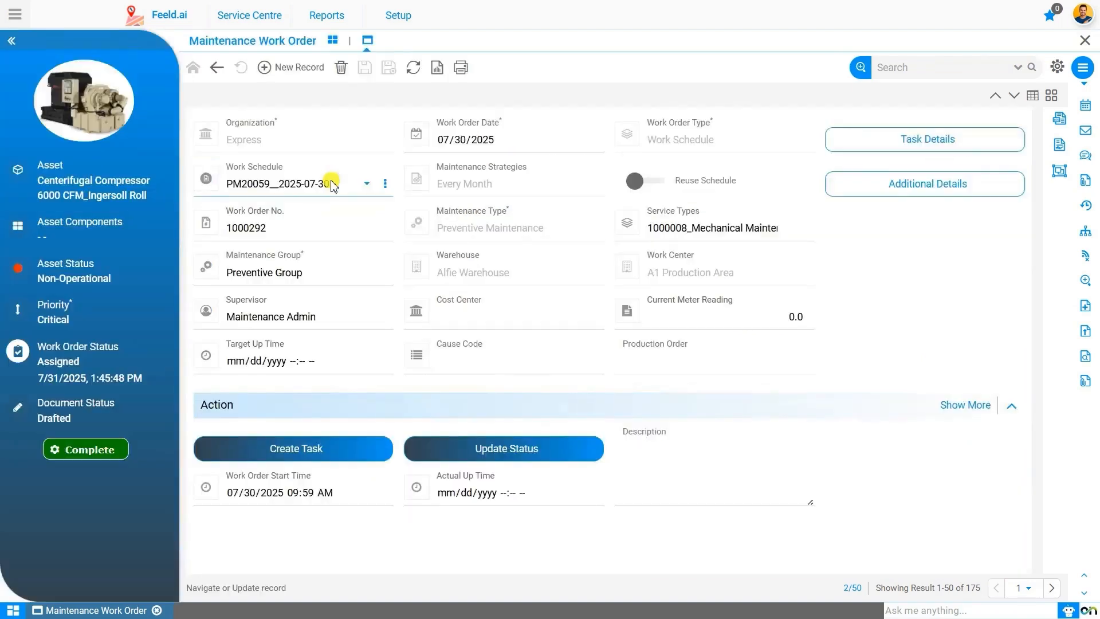
pyautogui.click(904, 143)
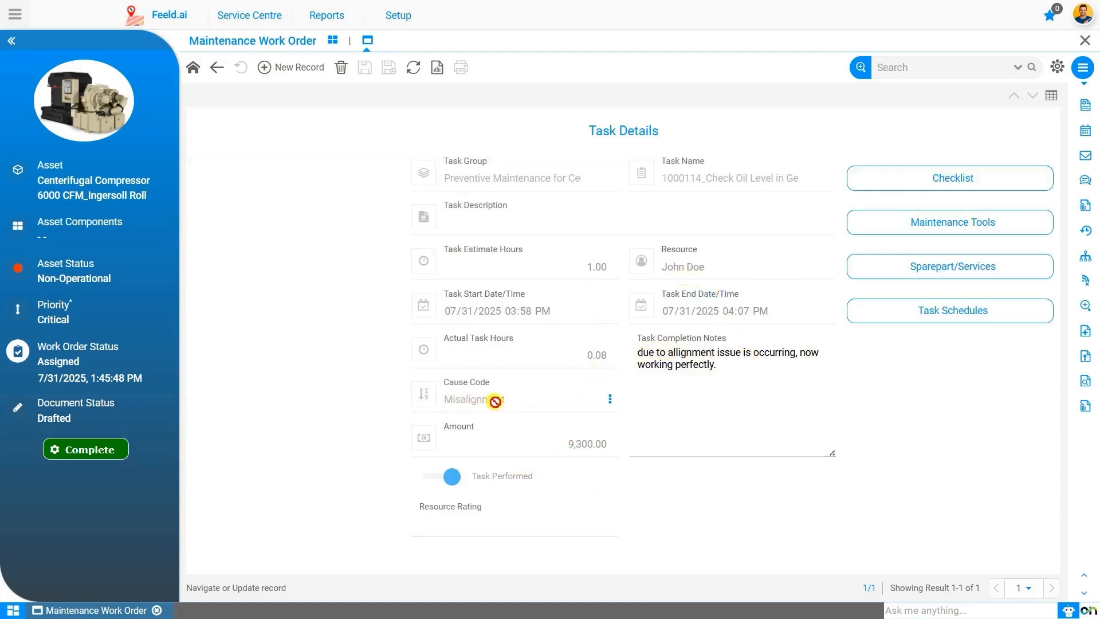
pyautogui.click(669, 388)
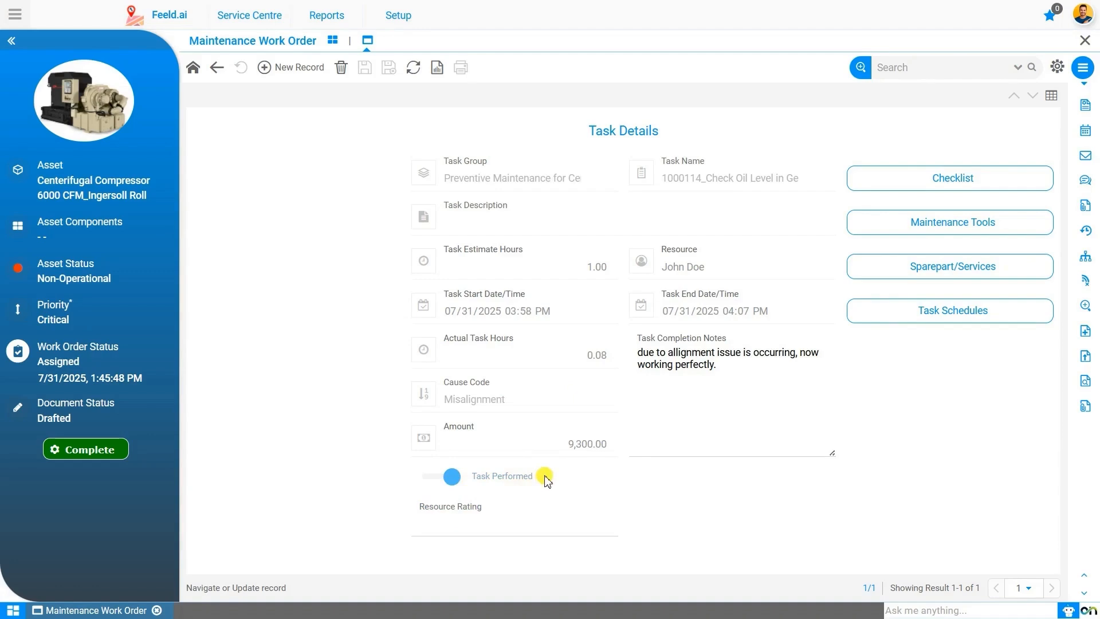
# Step: Review the task's spare parts, checking the 4 mm screws and Seal and O-ring records, and return to the task details
pyautogui.click(945, 275)
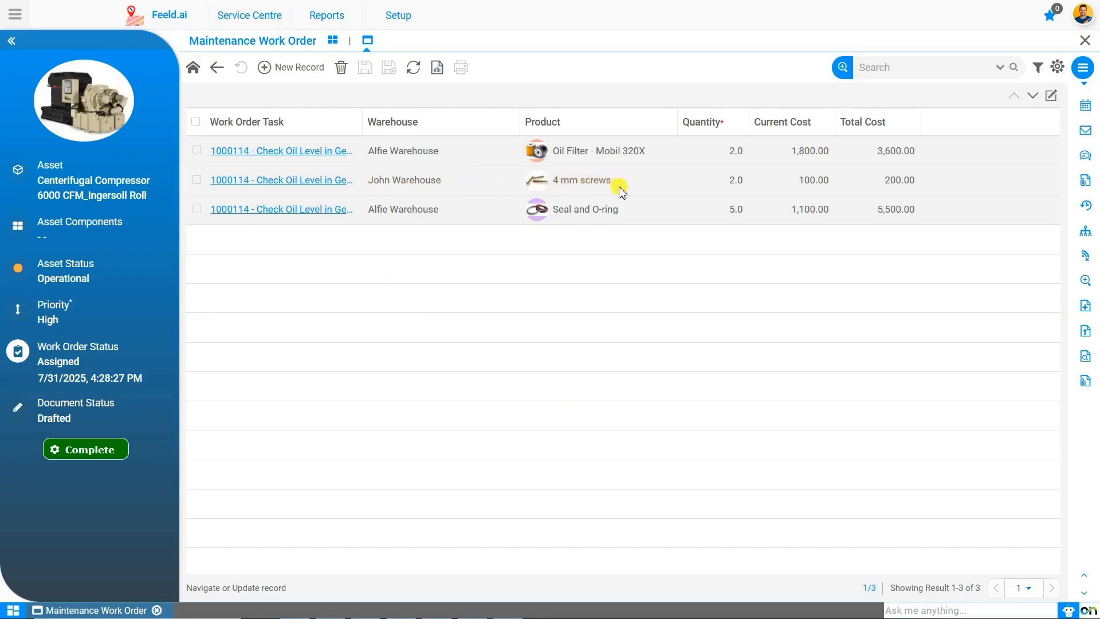
pyautogui.click(732, 185)
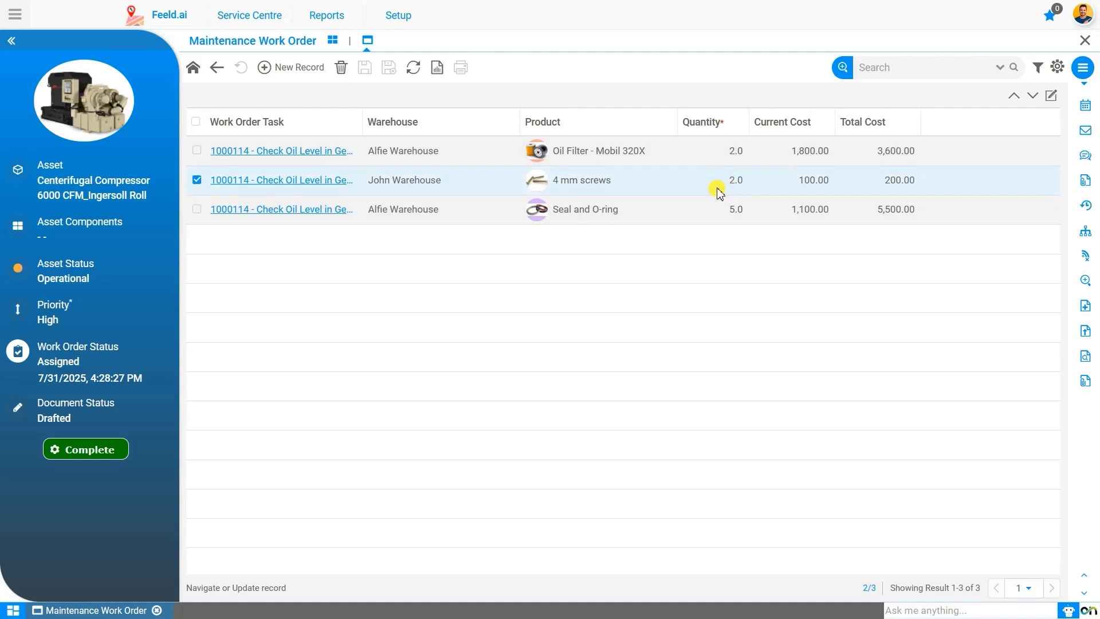
pyautogui.doubleClick(717, 192)
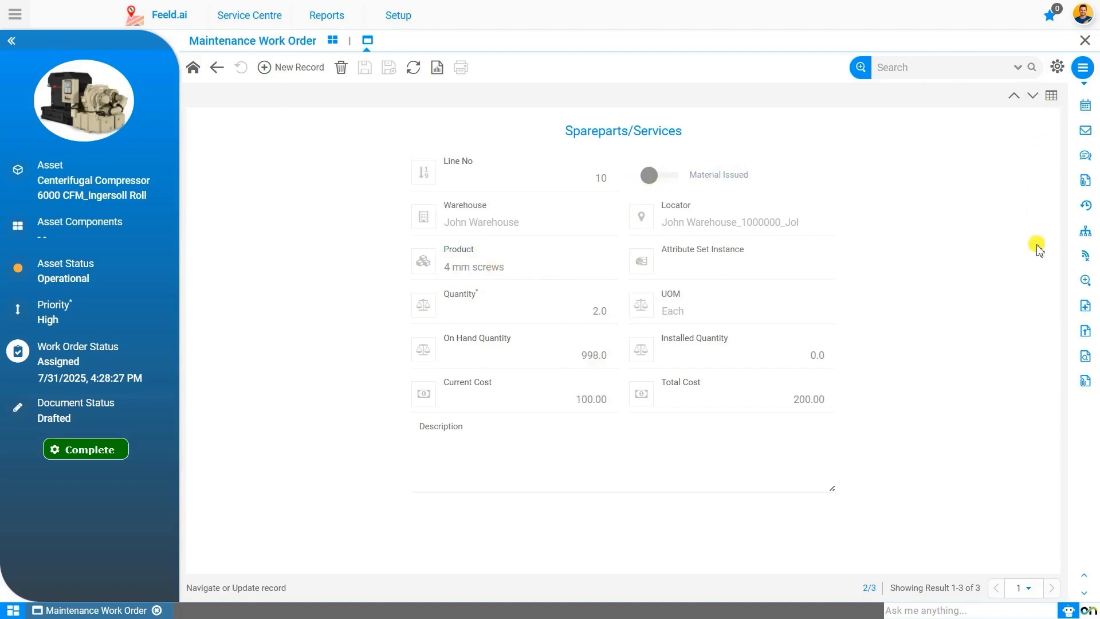
pyautogui.click(1032, 97)
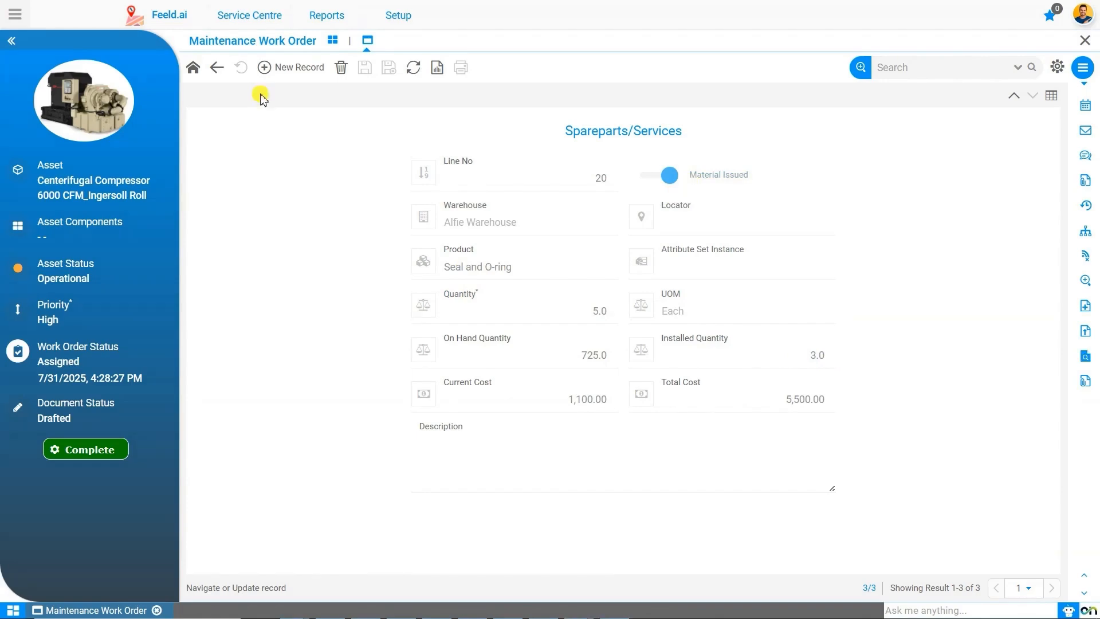
pyautogui.click(218, 68)
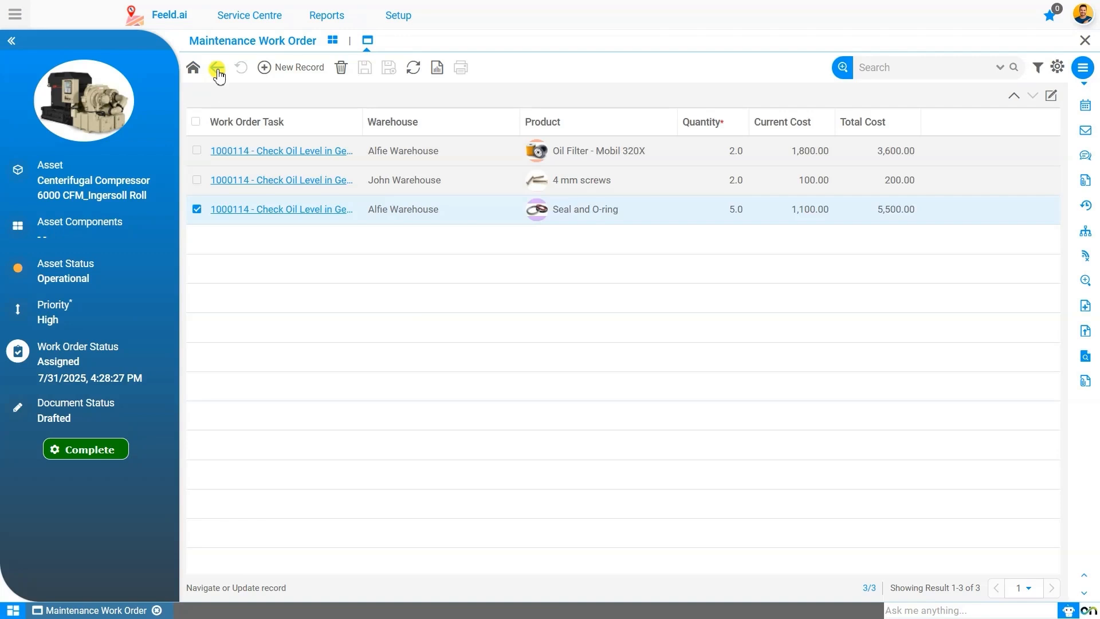
pyautogui.click(217, 70)
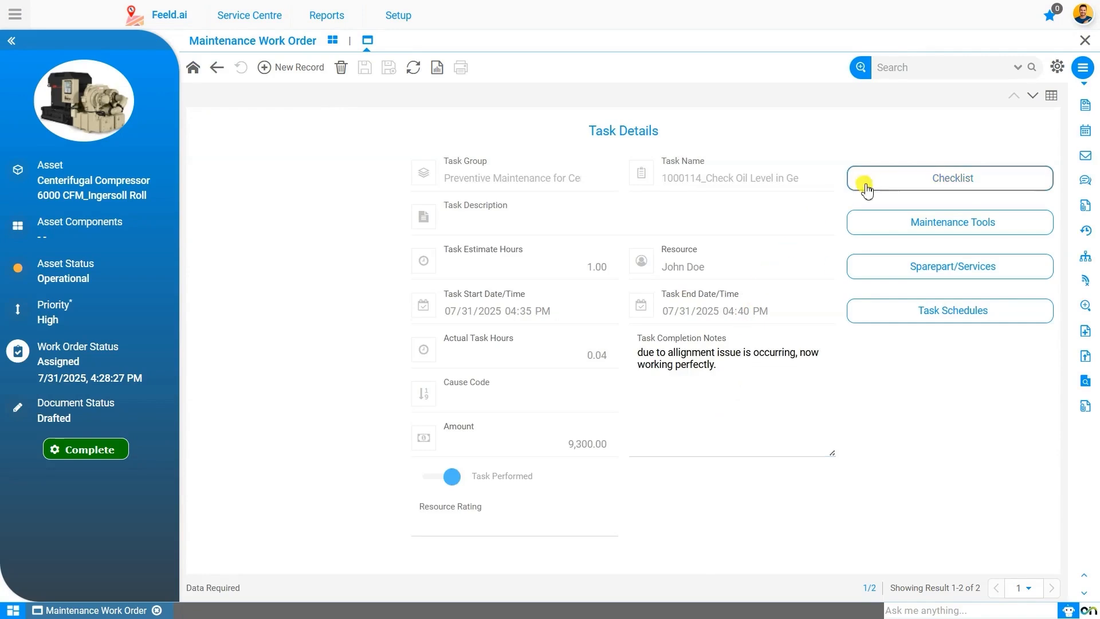
# Step: Review the task's checklist and examine the actual result of the oil color and consistency inspection item
pyautogui.click(943, 180)
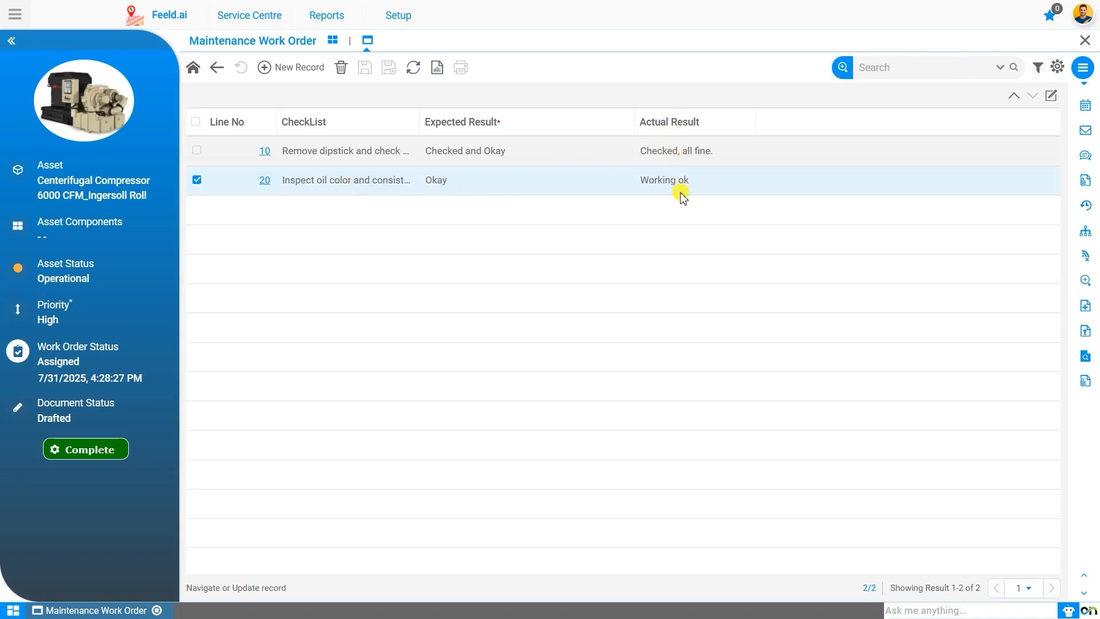
pyautogui.doubleClick(325, 246)
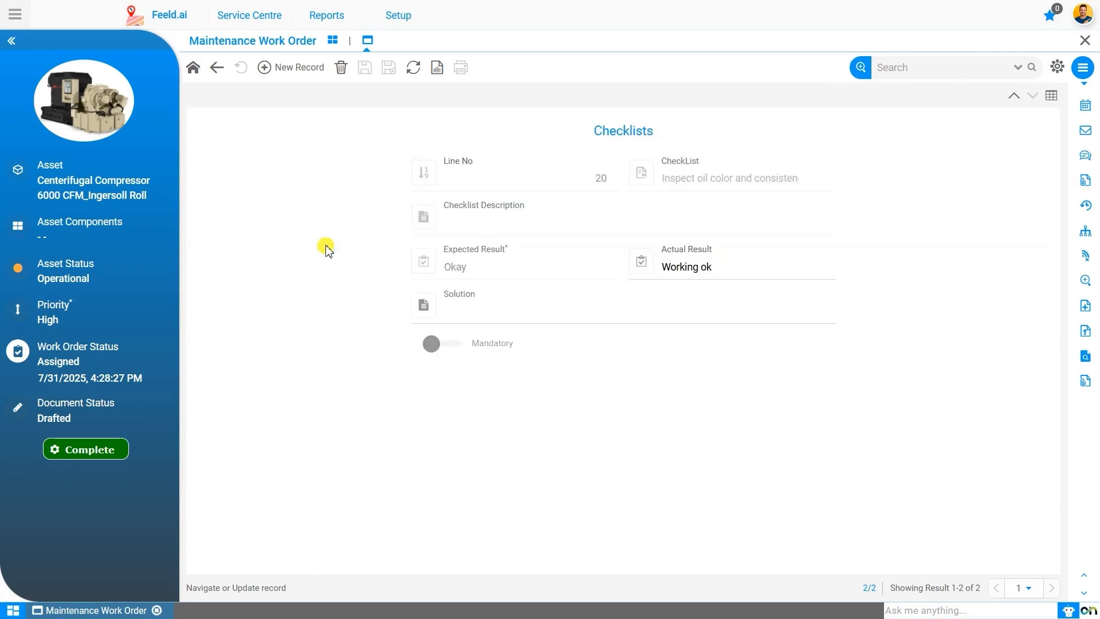
pyautogui.click(704, 269)
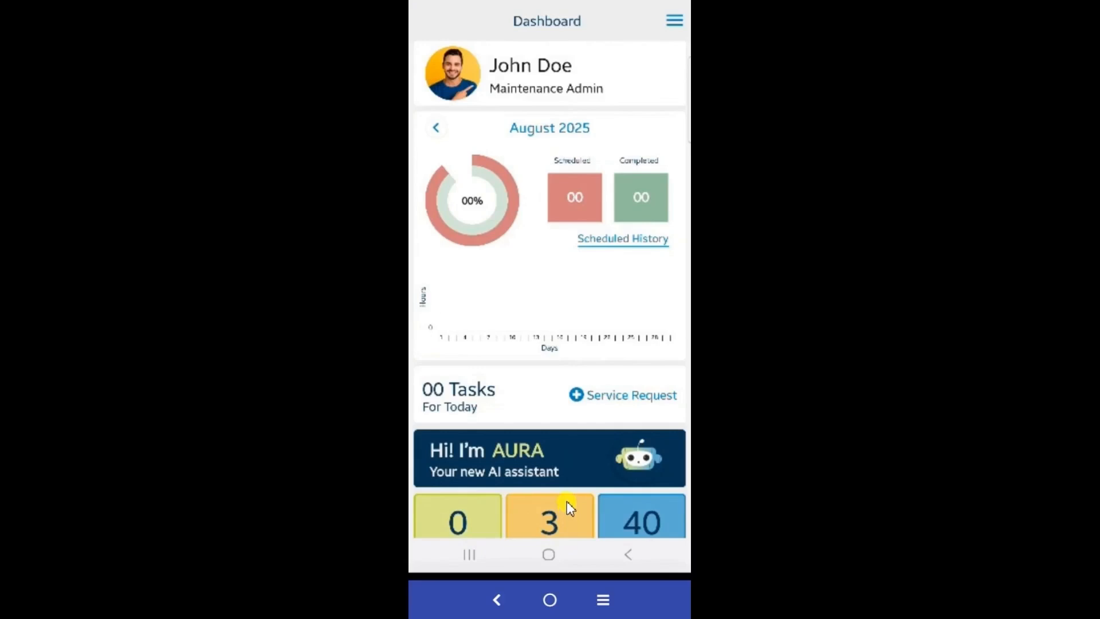
# Step: In the mobile app, search documents for number "92" and open the Preventive Maintenance work order for the A1 Production Area
pyautogui.click(676, 26)
pyautogui.click(618, 232)
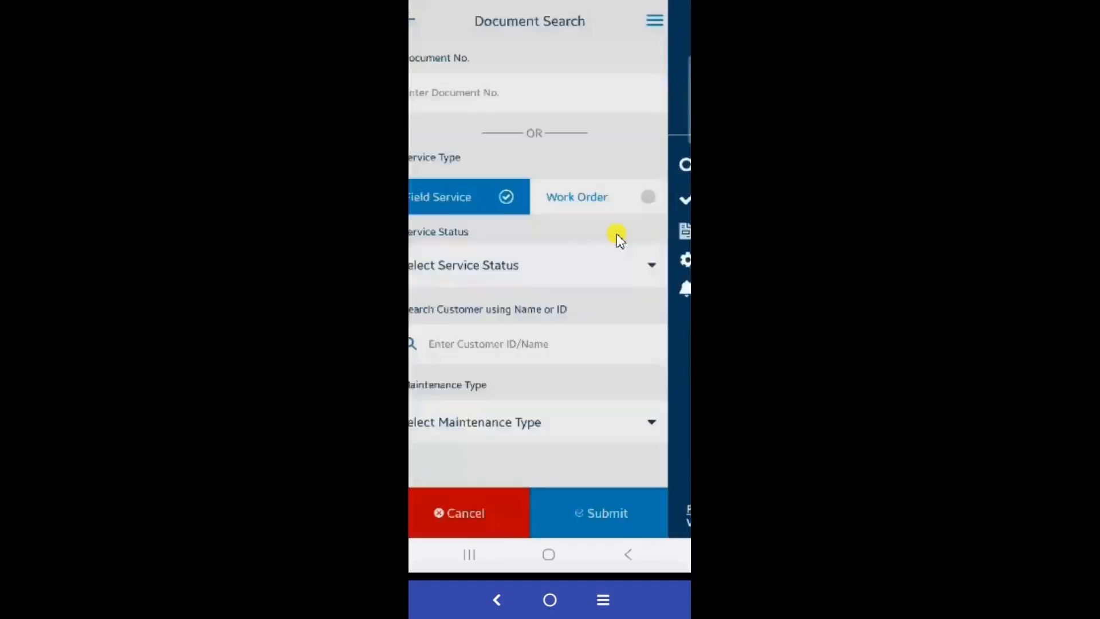
pyautogui.click(467, 93)
pyautogui.write('9')
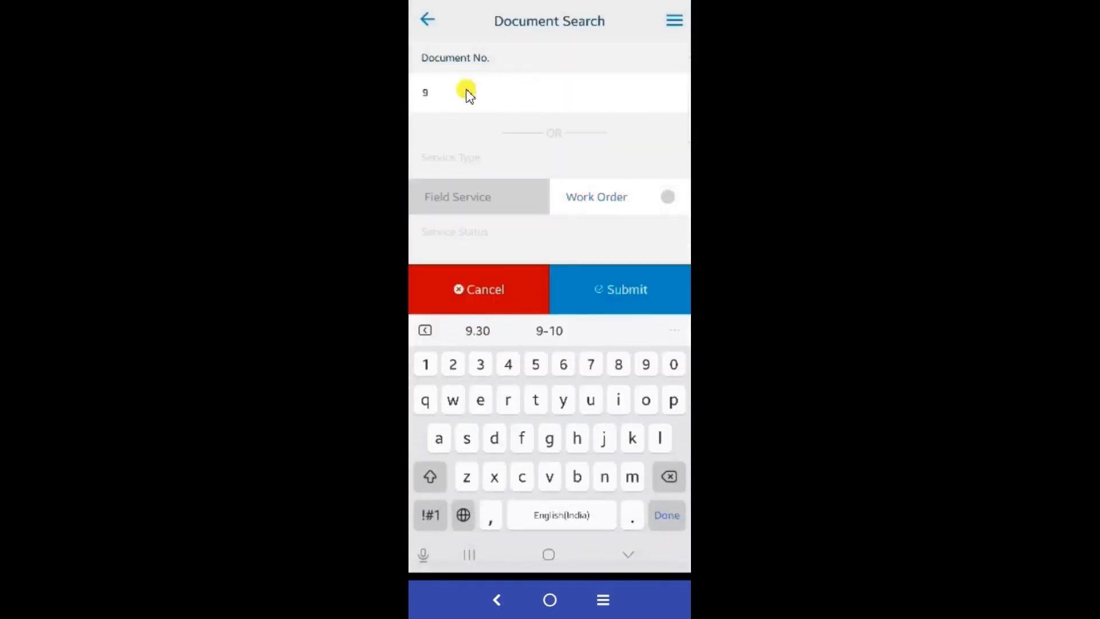
pyautogui.write('2')
pyautogui.click(623, 288)
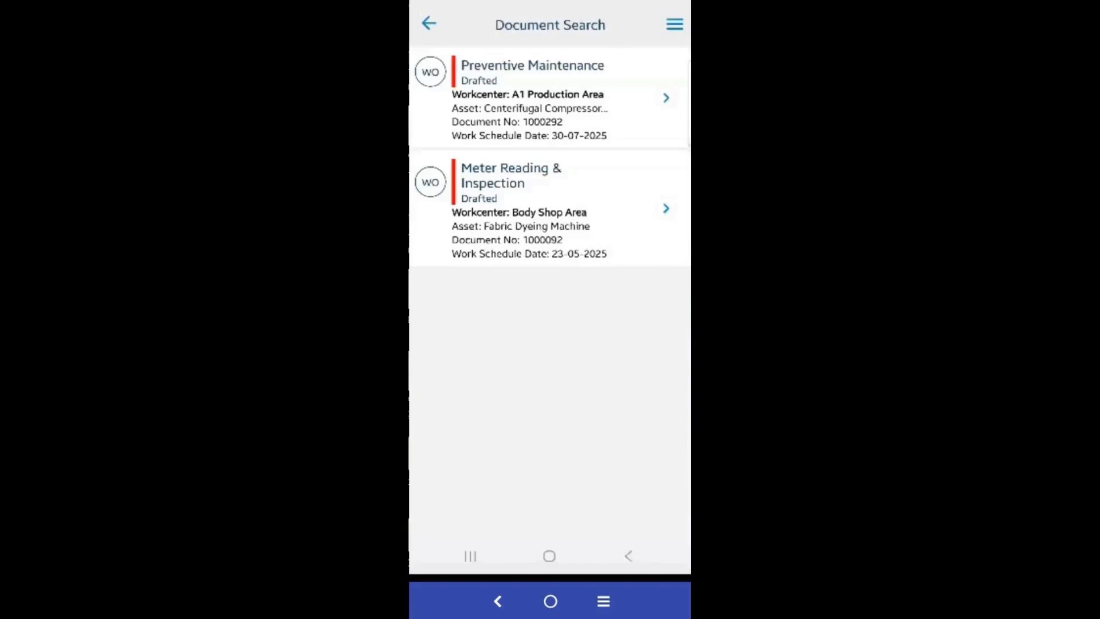
pyautogui.click(526, 87)
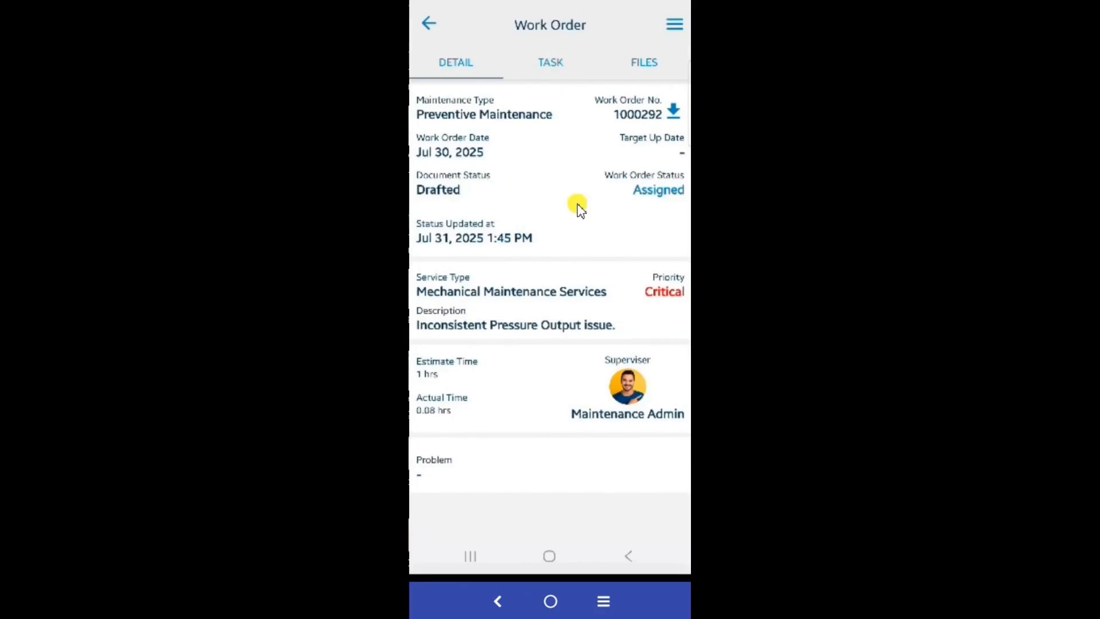
# Step: Set the work order's status to Completed
pyautogui.click(658, 192)
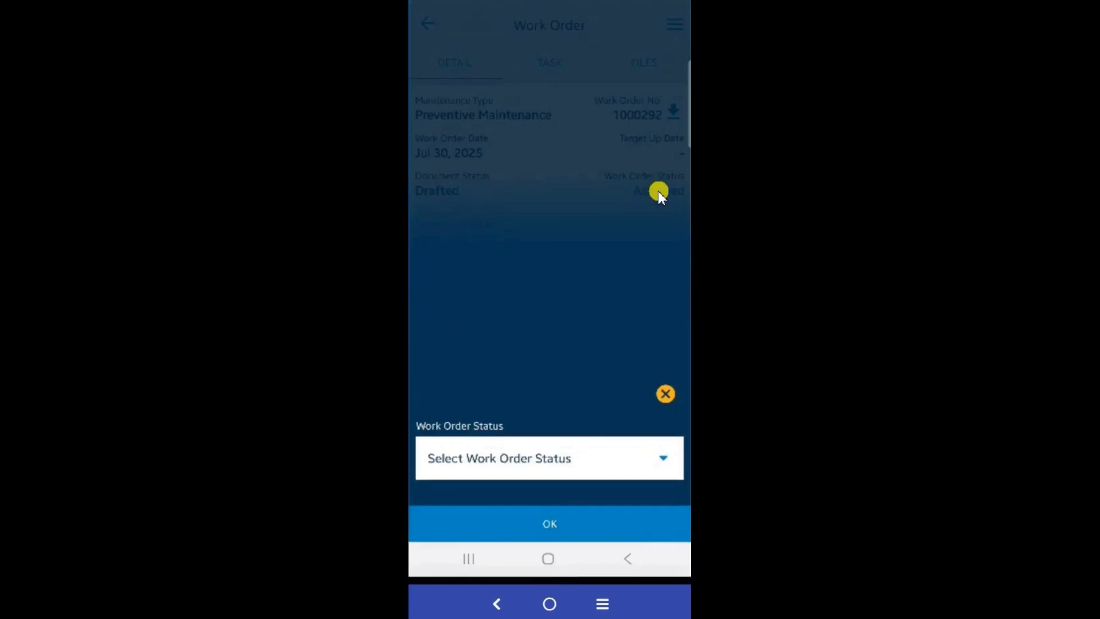
pyautogui.click(563, 457)
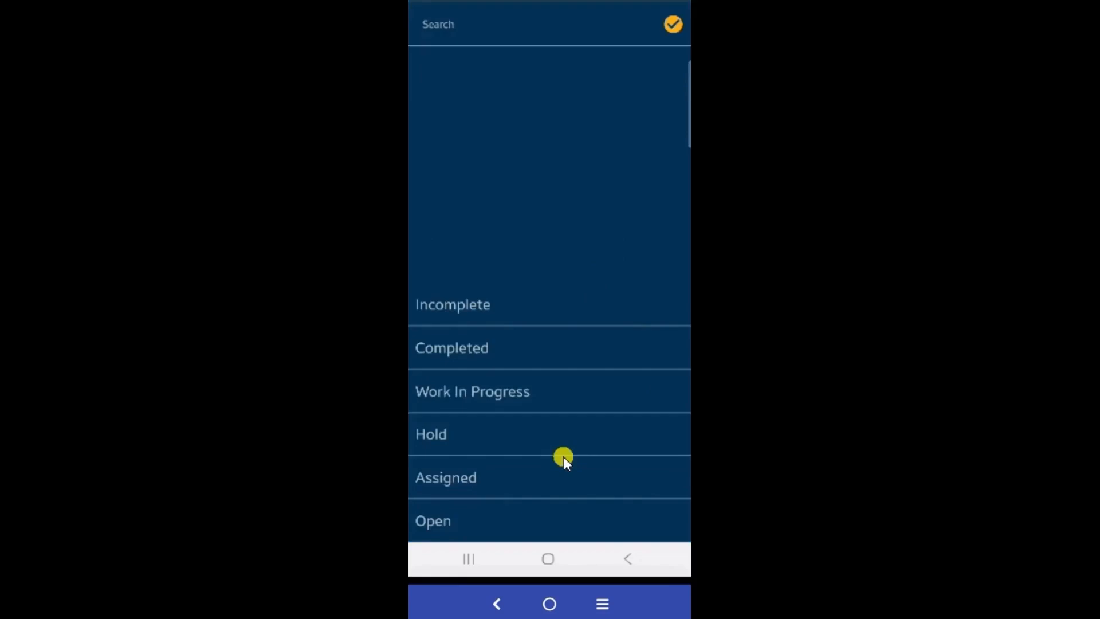
pyautogui.click(469, 351)
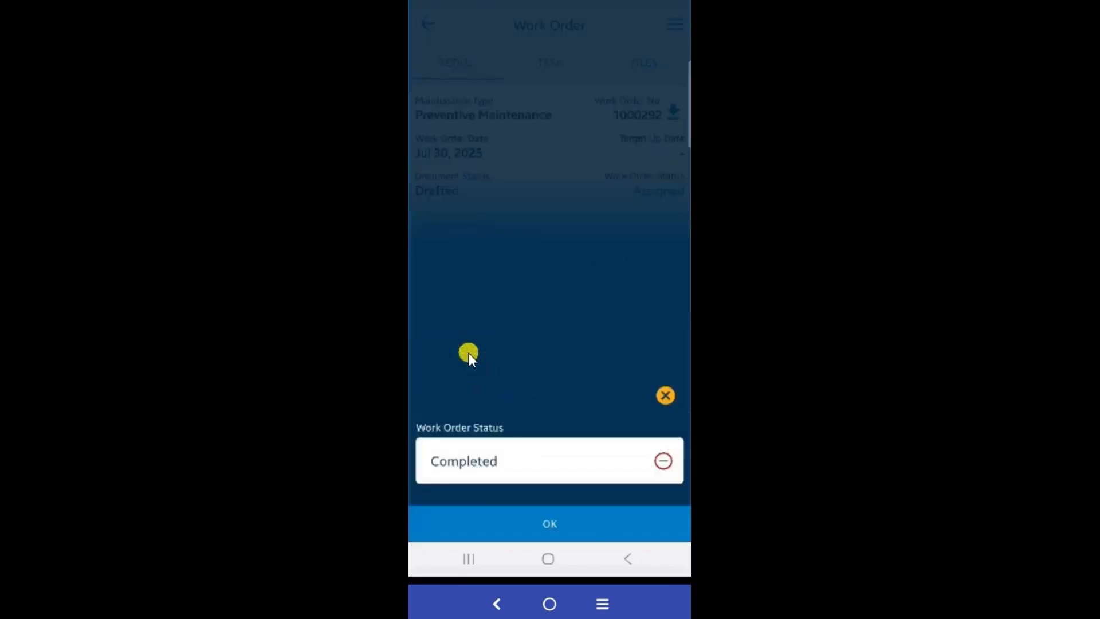
pyautogui.click(551, 527)
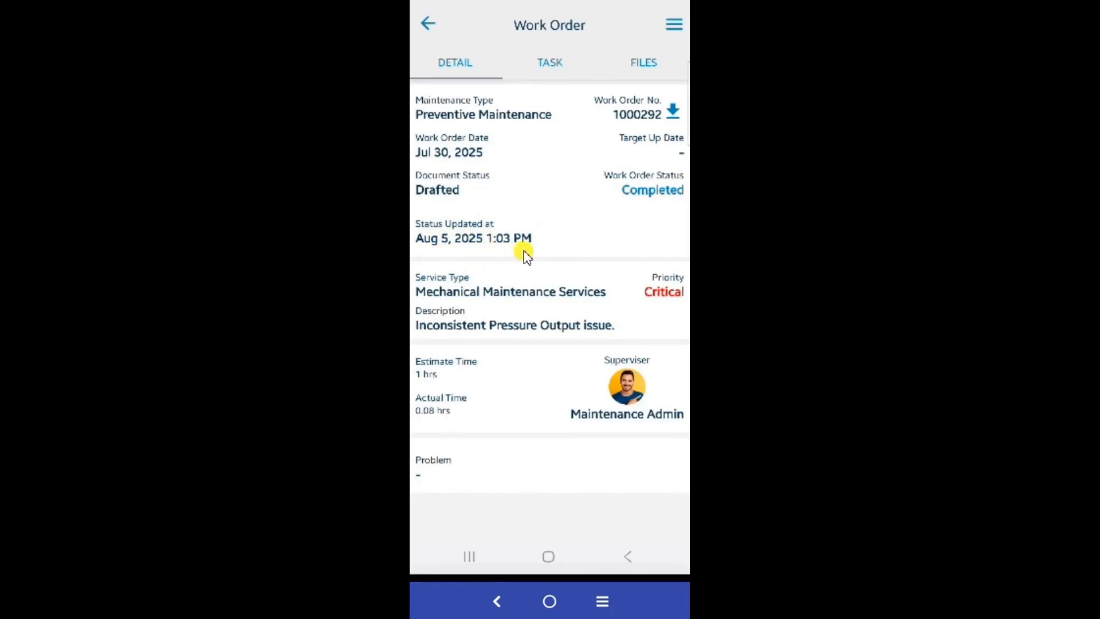
# Step: Add a task described as "Follow up task" to the work order without self-assigning it, and download the work order document
pyautogui.click(550, 64)
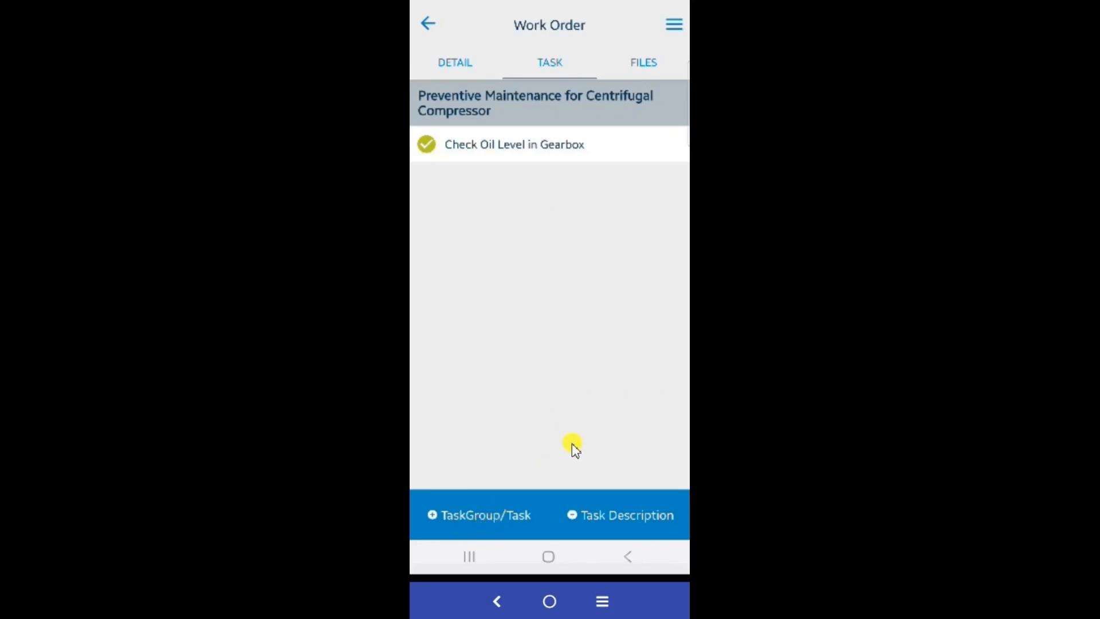
pyautogui.click(618, 520)
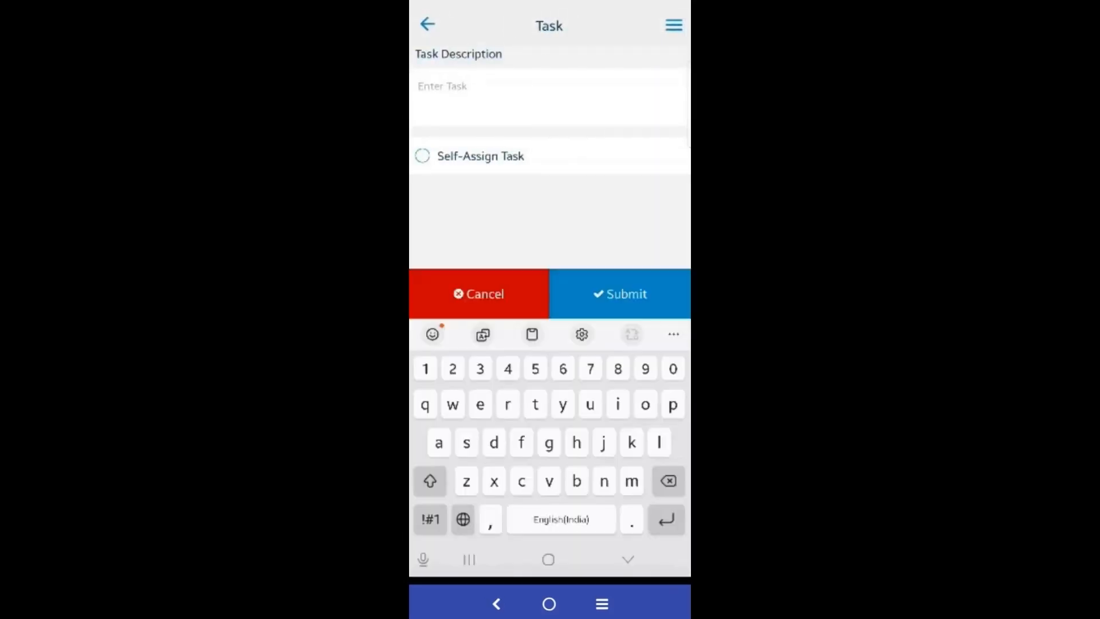
pyautogui.click(418, 86)
pyautogui.write('Follow up task')
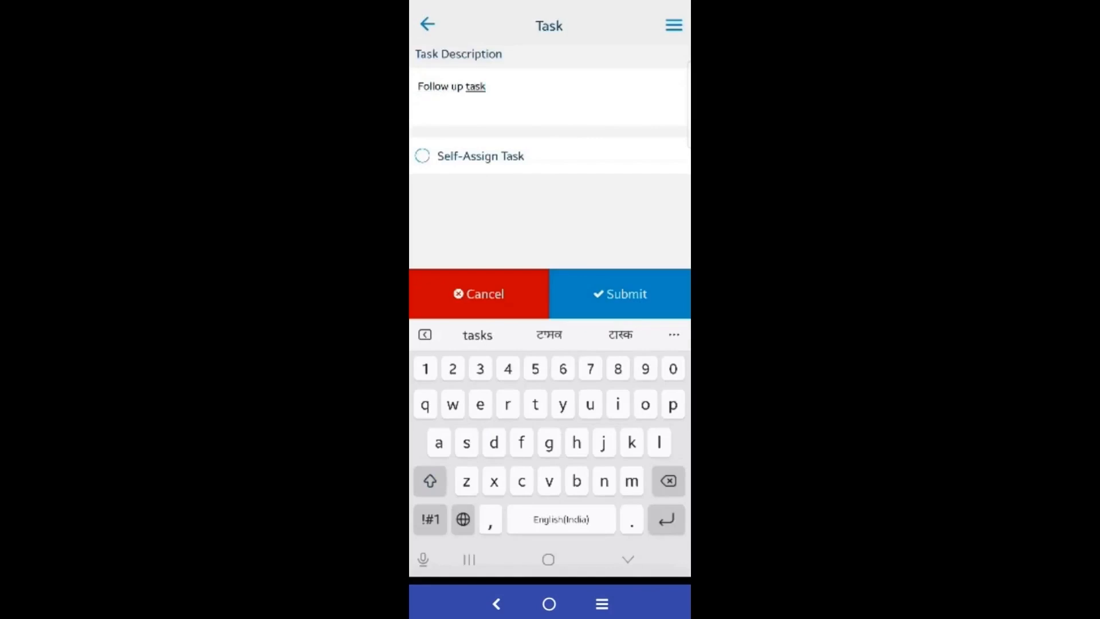
pyautogui.click(628, 560)
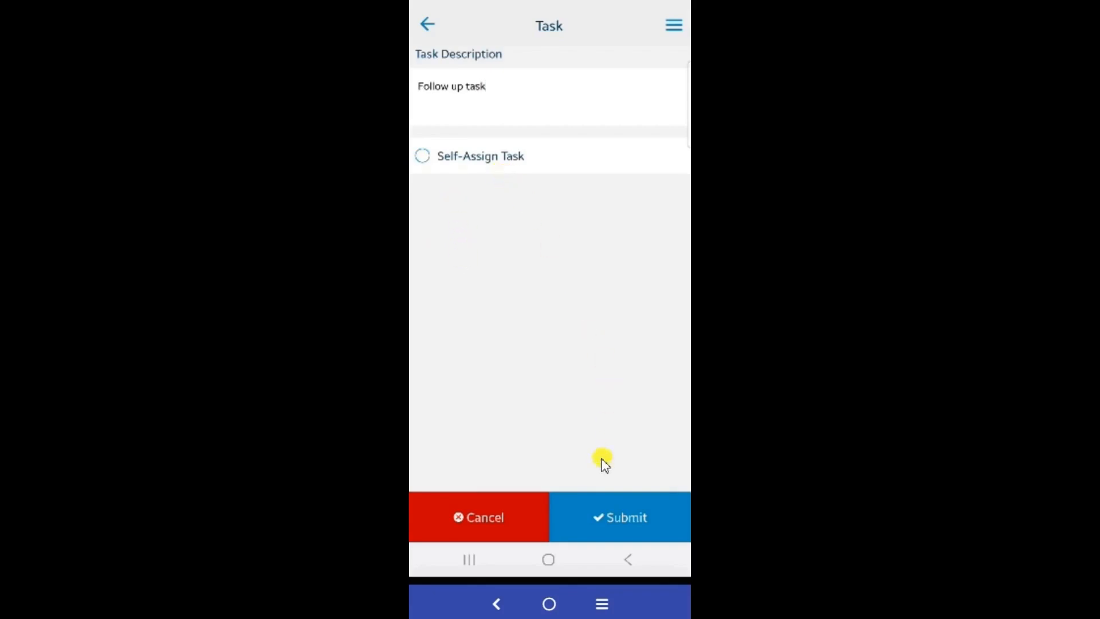
pyautogui.click(613, 513)
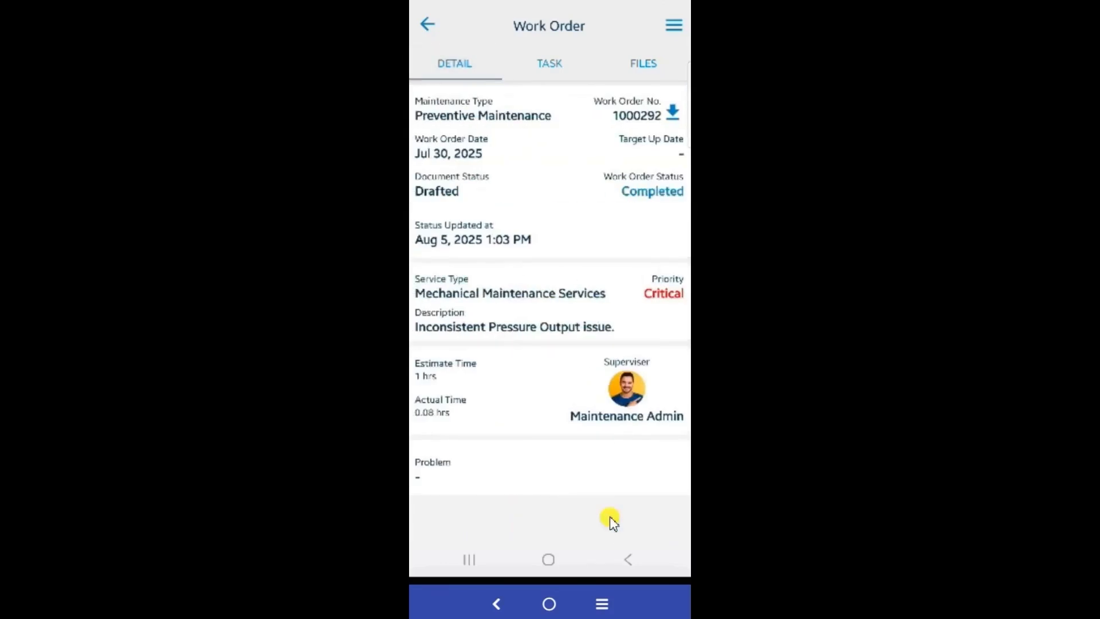
pyautogui.click(674, 111)
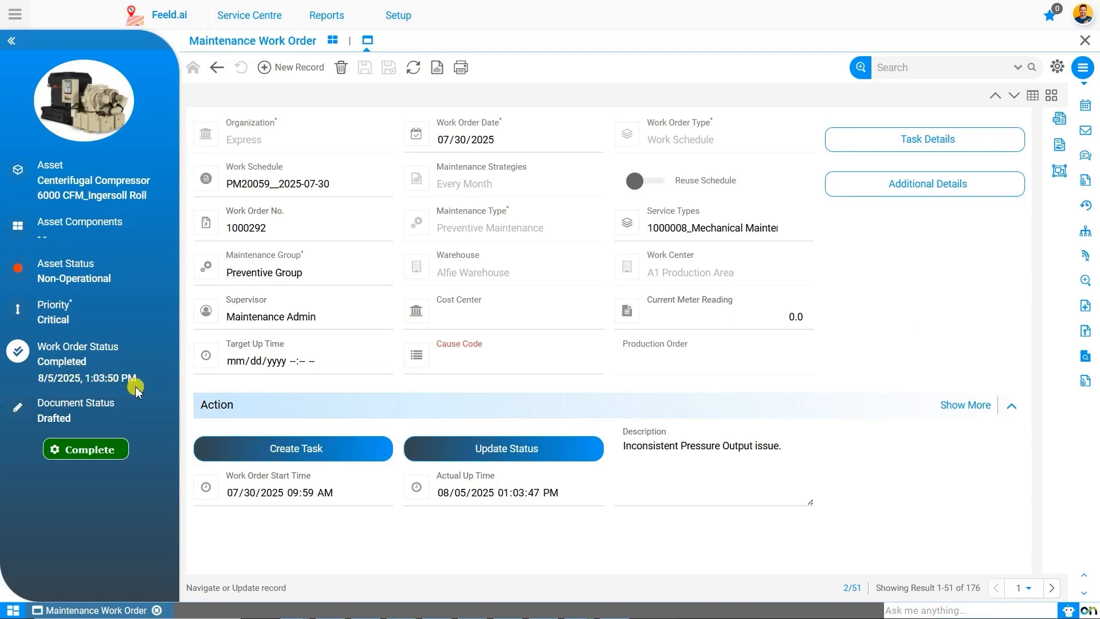
# Step: In the web application, examine the follow-up task's description and resource in the work order's task details
pyautogui.click(891, 143)
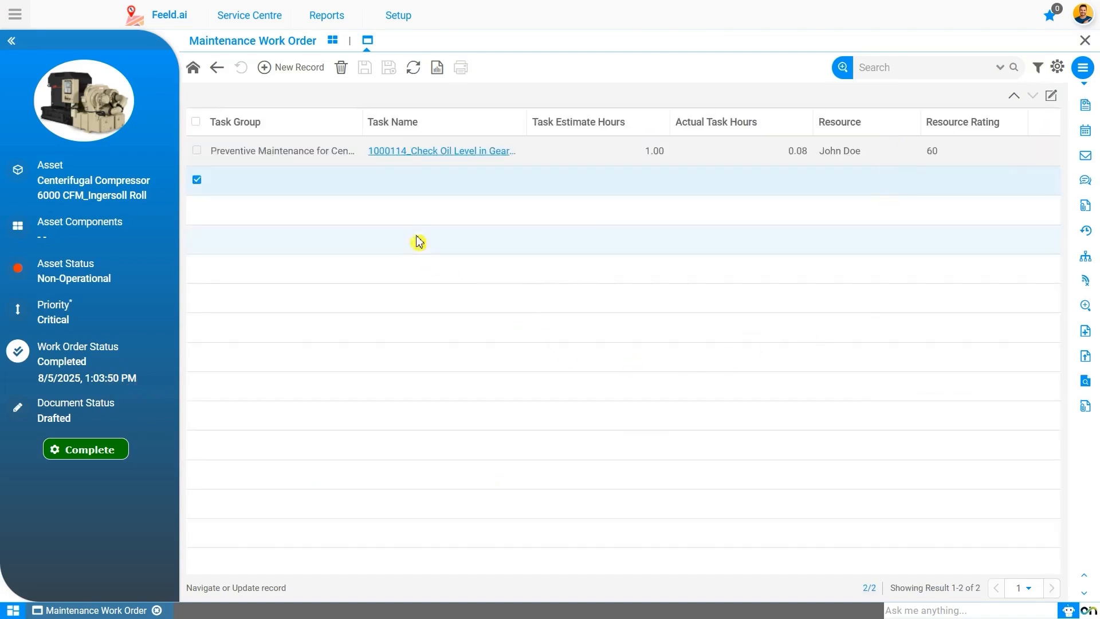
pyautogui.doubleClick(397, 198)
pyautogui.click(447, 221)
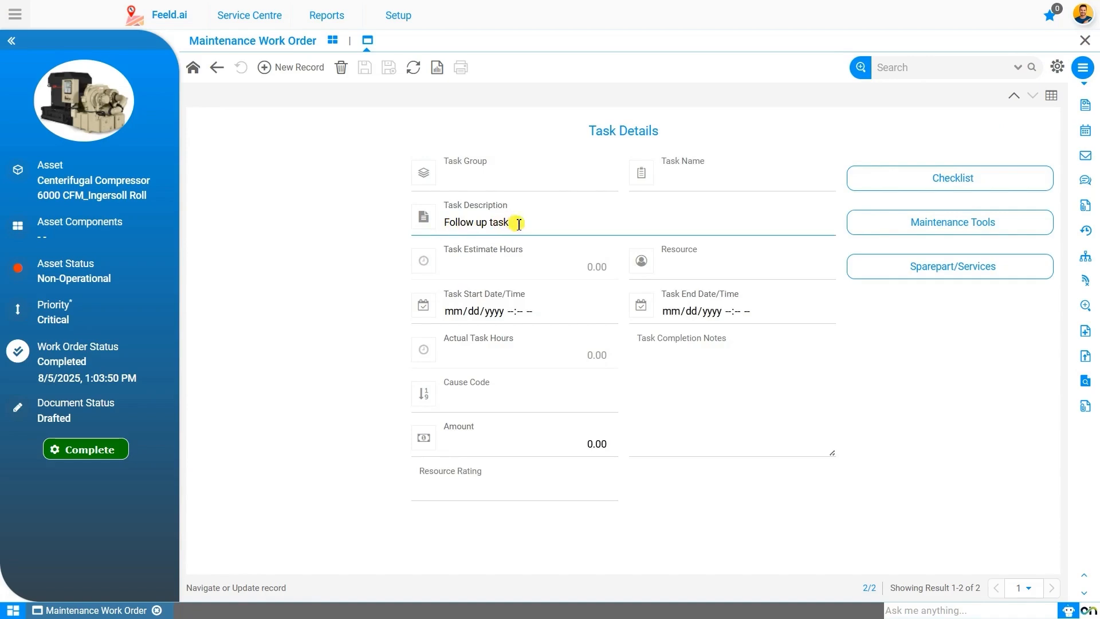
pyautogui.click(665, 267)
pyautogui.click(218, 77)
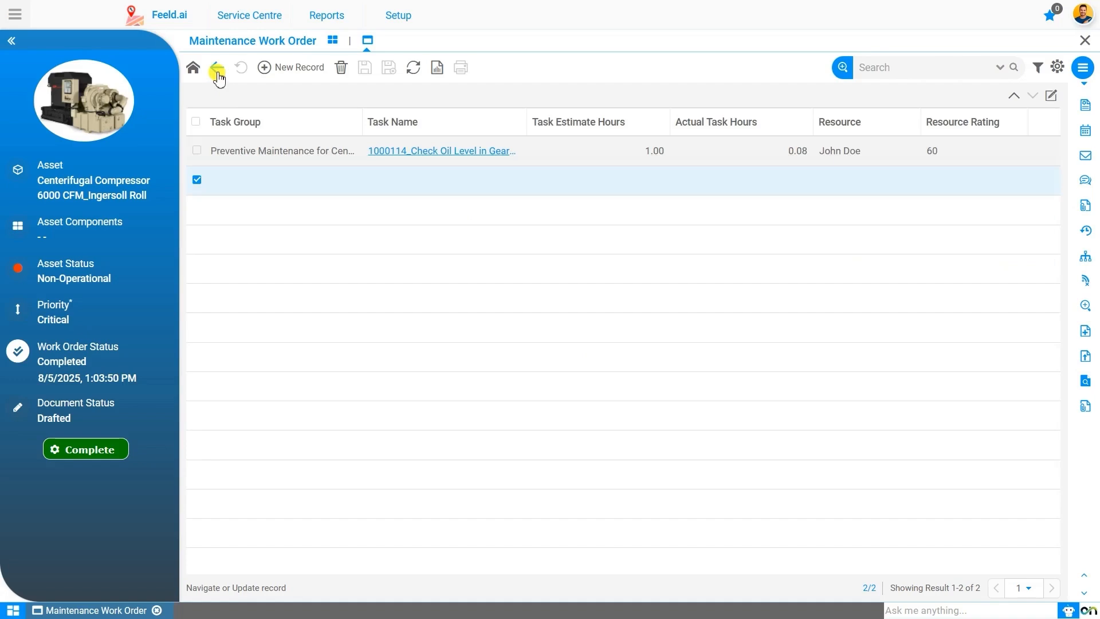
# Step: Return to the main work order record and process it with the Complete document action
pyautogui.click(216, 70)
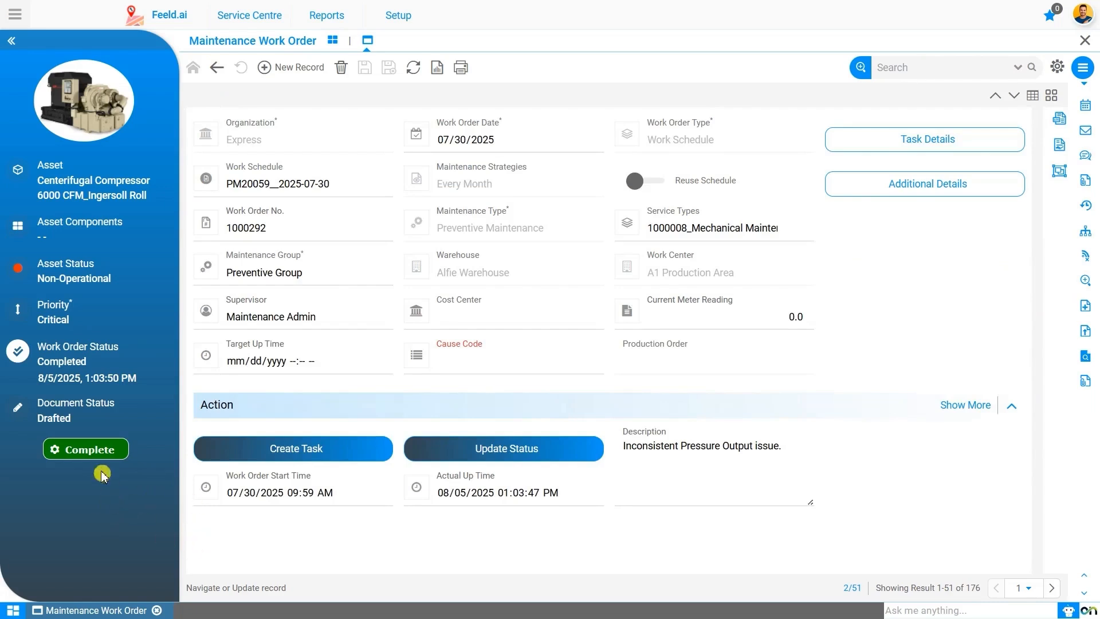
pyautogui.click(92, 450)
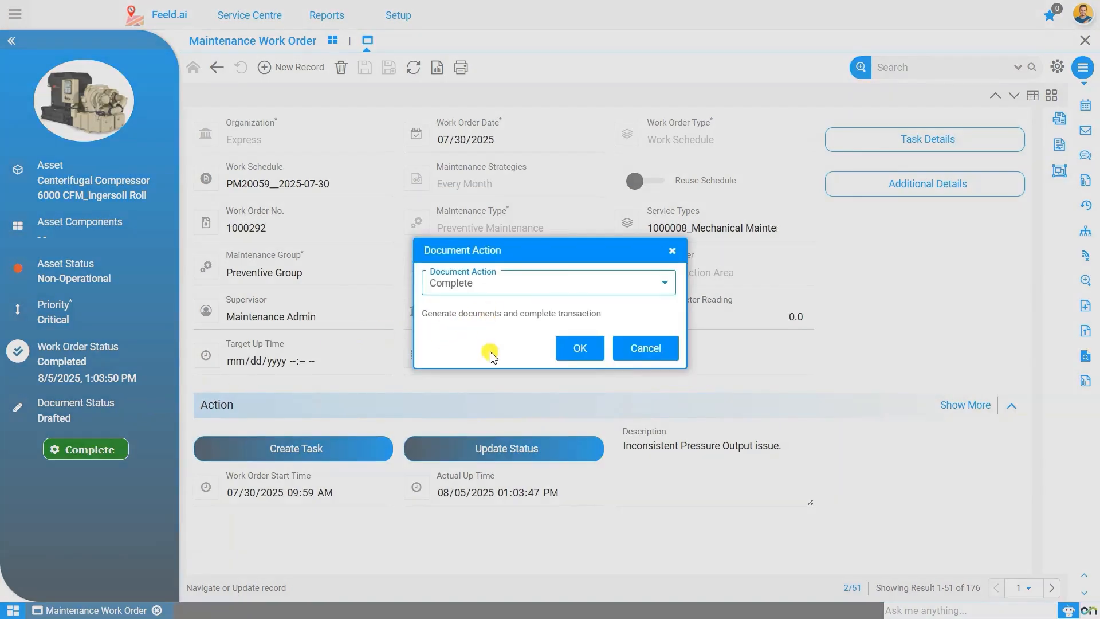
pyautogui.click(581, 349)
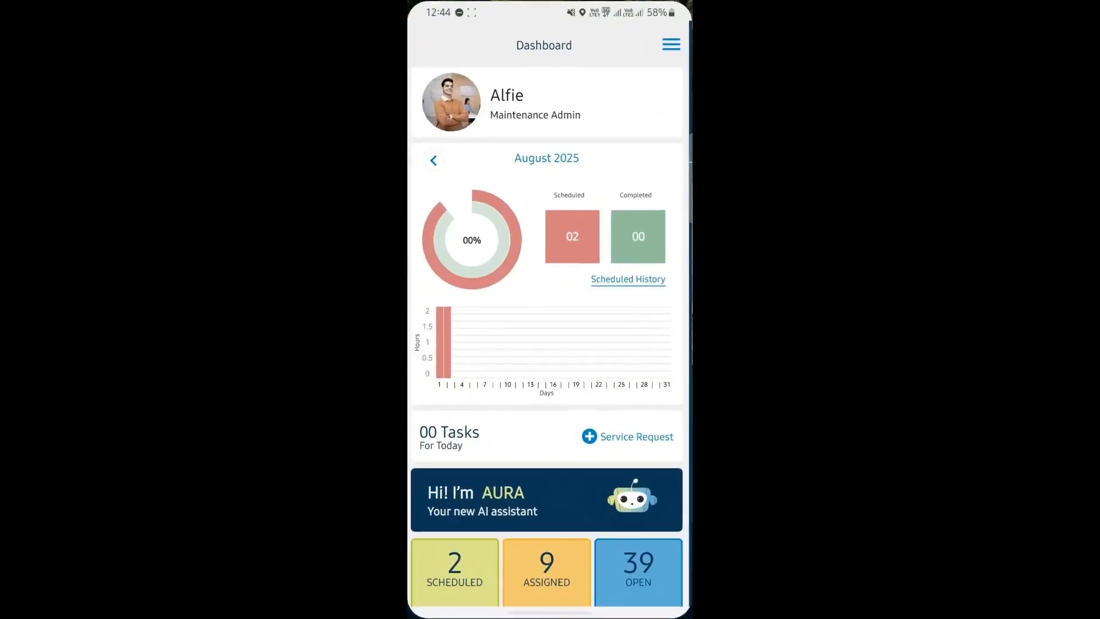
# Step: In the mobile app, start a new service request of type Work Order and proceed to the asset selection
pyautogui.scroll(-3, 546, 337)
pyautogui.scroll(2, 546, 337)
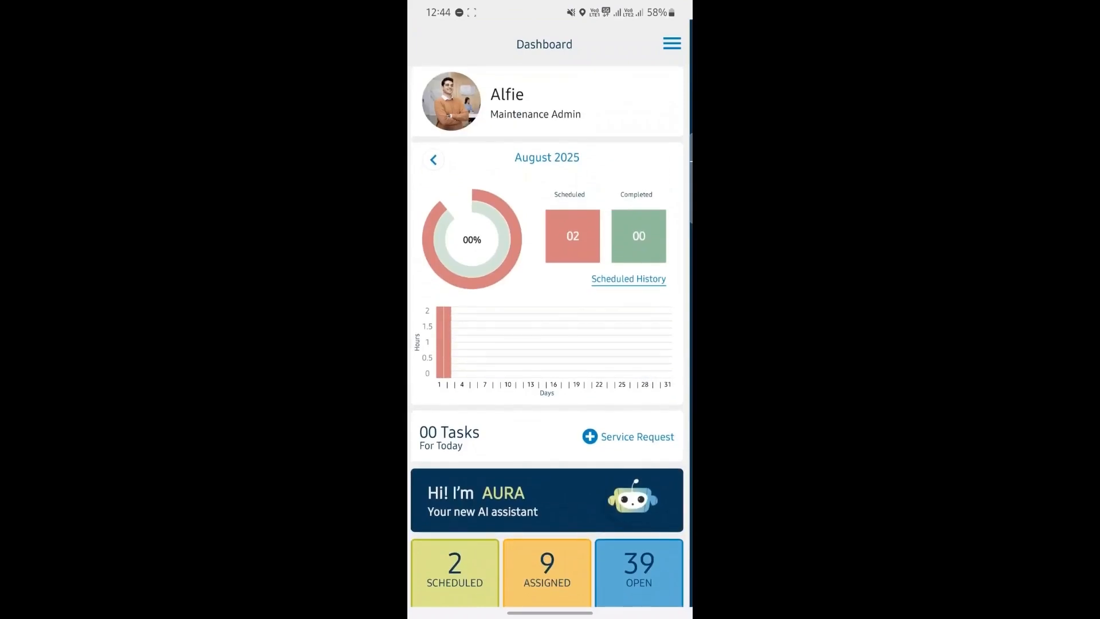
pyautogui.scroll(-1, 547, 337)
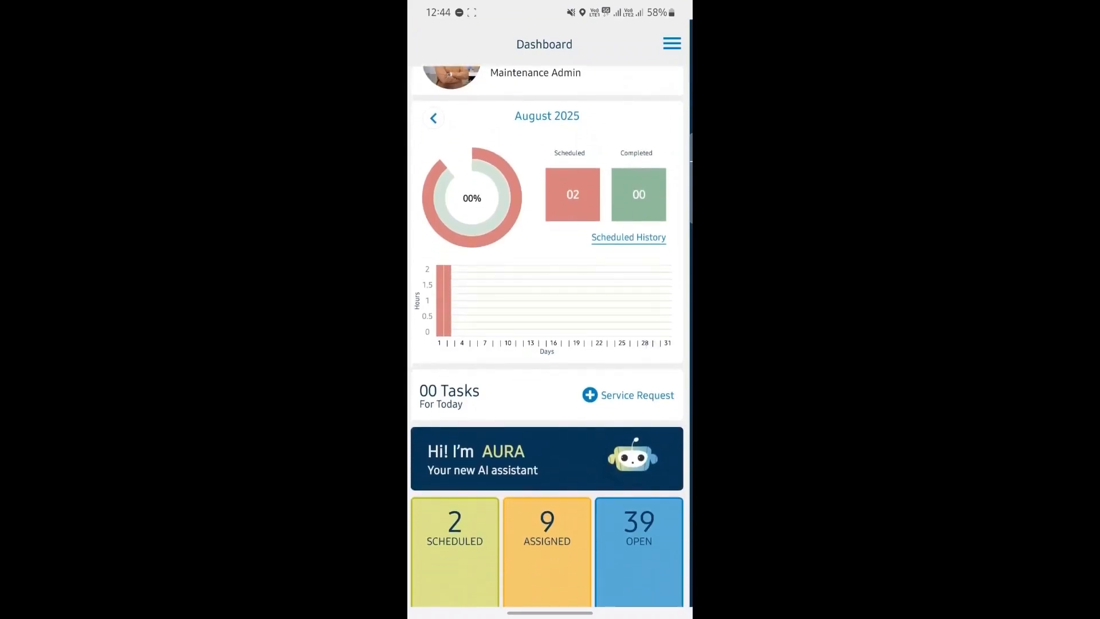
pyautogui.click(628, 395)
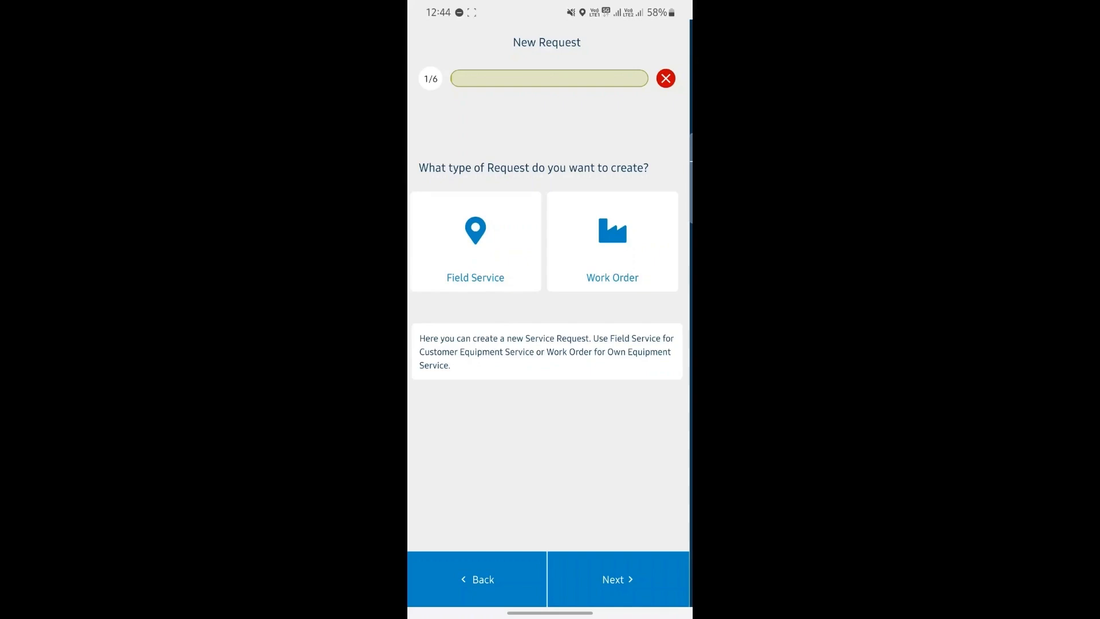
pyautogui.click(612, 241)
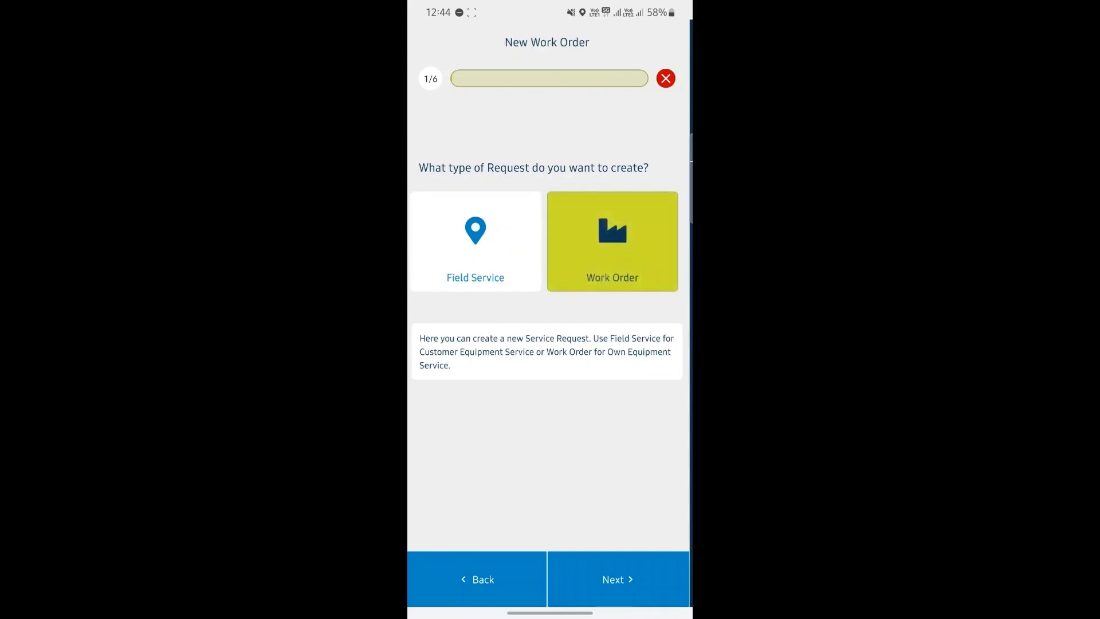
pyautogui.click(618, 580)
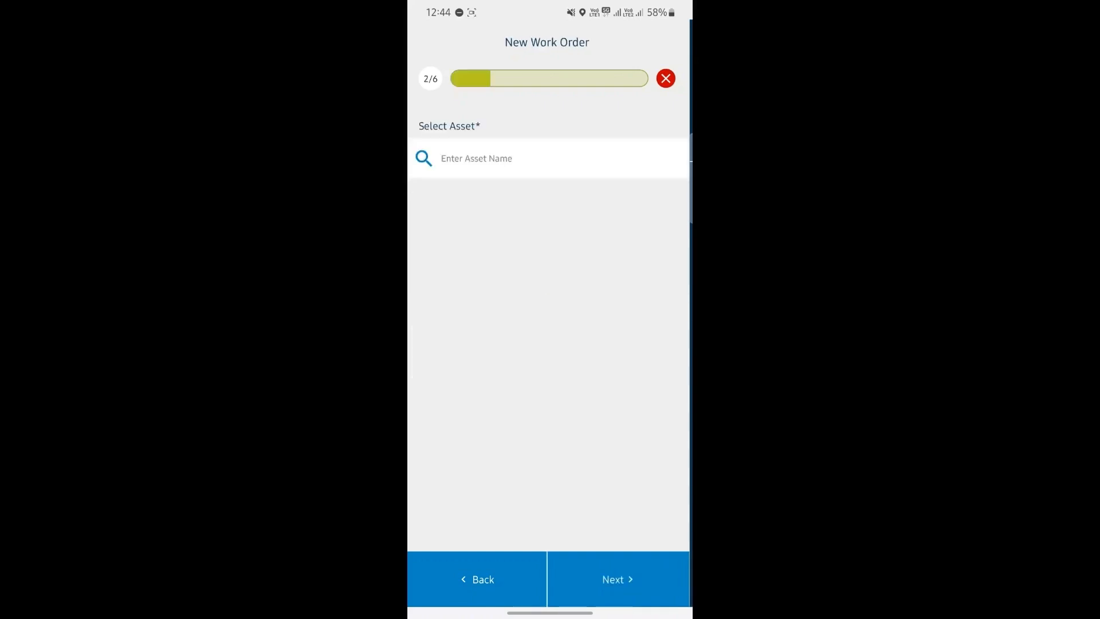
# Step: Search the assets for "Ge" and select Generator 500 KVA- Kirloskar for the new work order
pyautogui.click(577, 151)
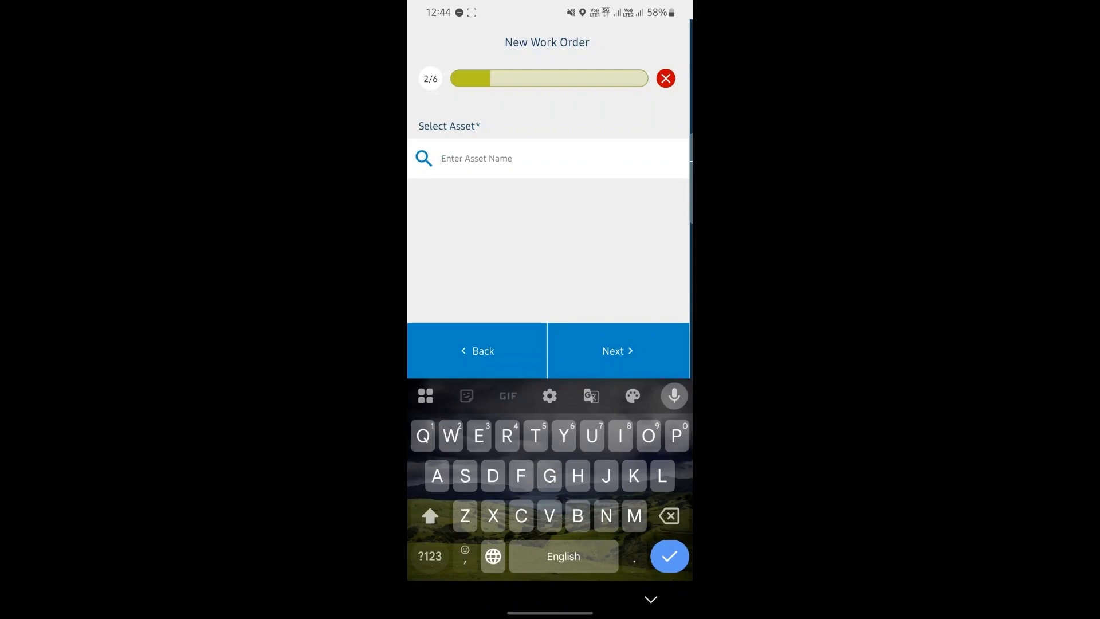
pyautogui.write('Ge')
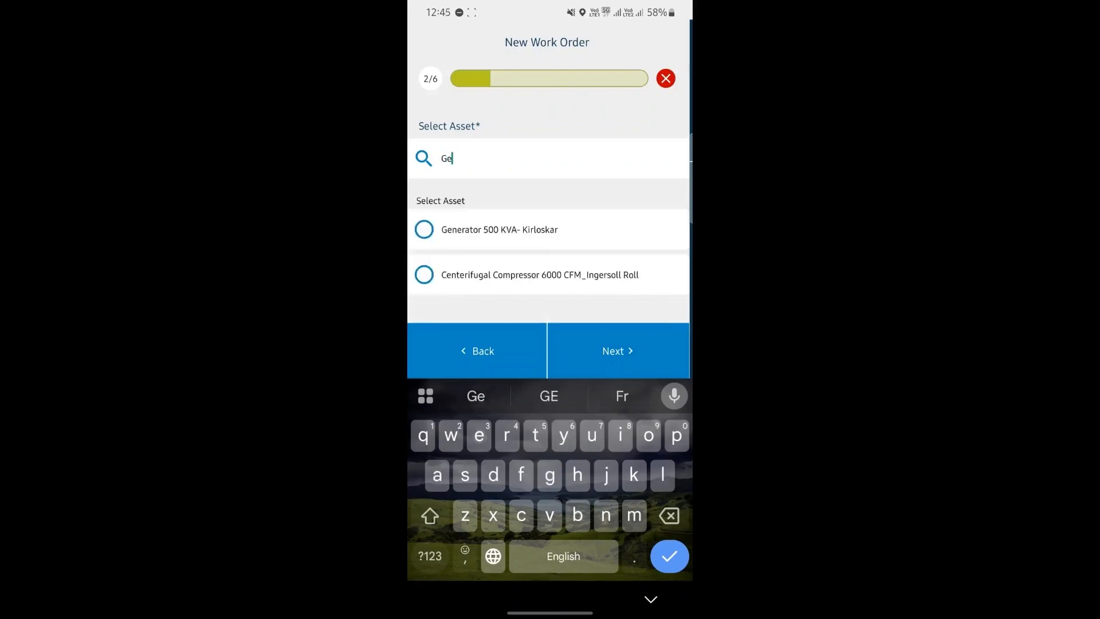
pyautogui.press('Escape')
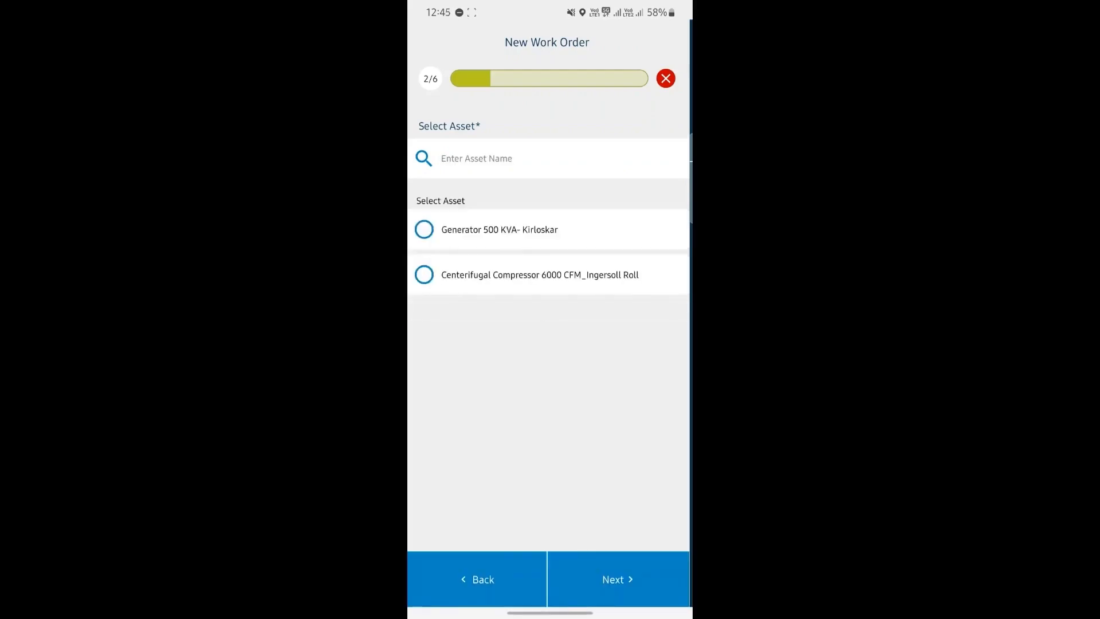
pyautogui.click(424, 230)
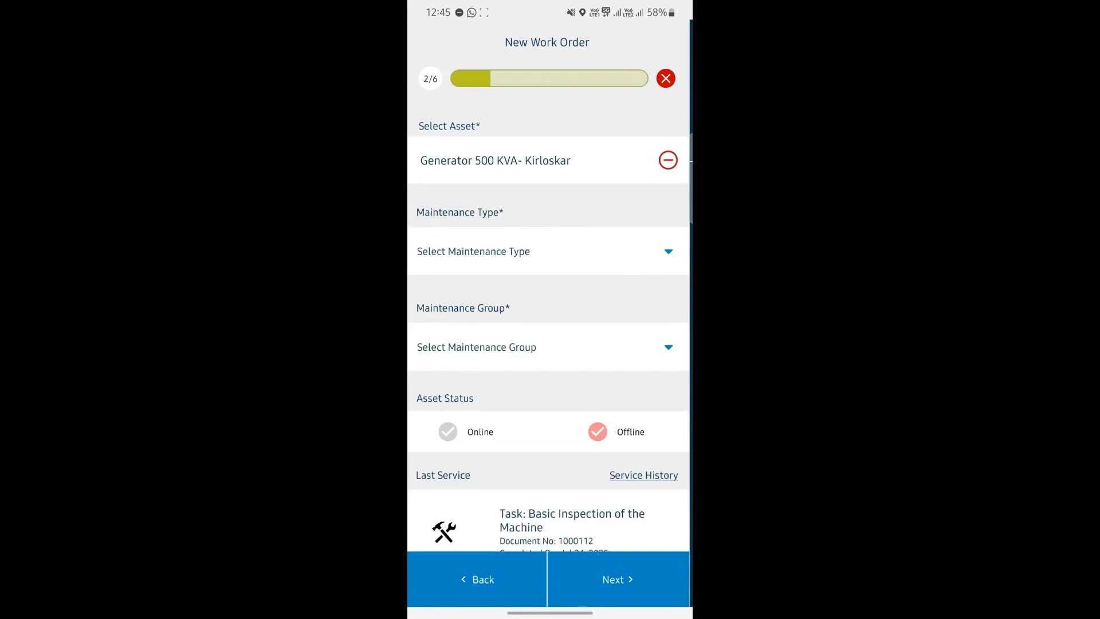
# Step: Set the maintenance type to Corrective Maintenance and the maintenance group to Preventive Group
pyautogui.click(636, 249)
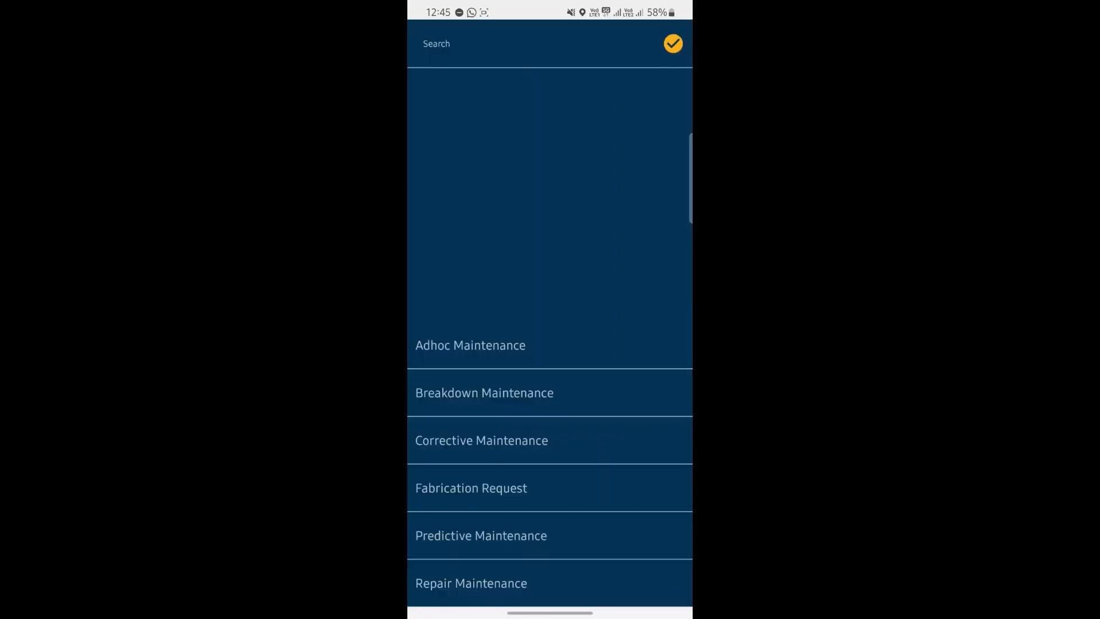
pyautogui.click(481, 440)
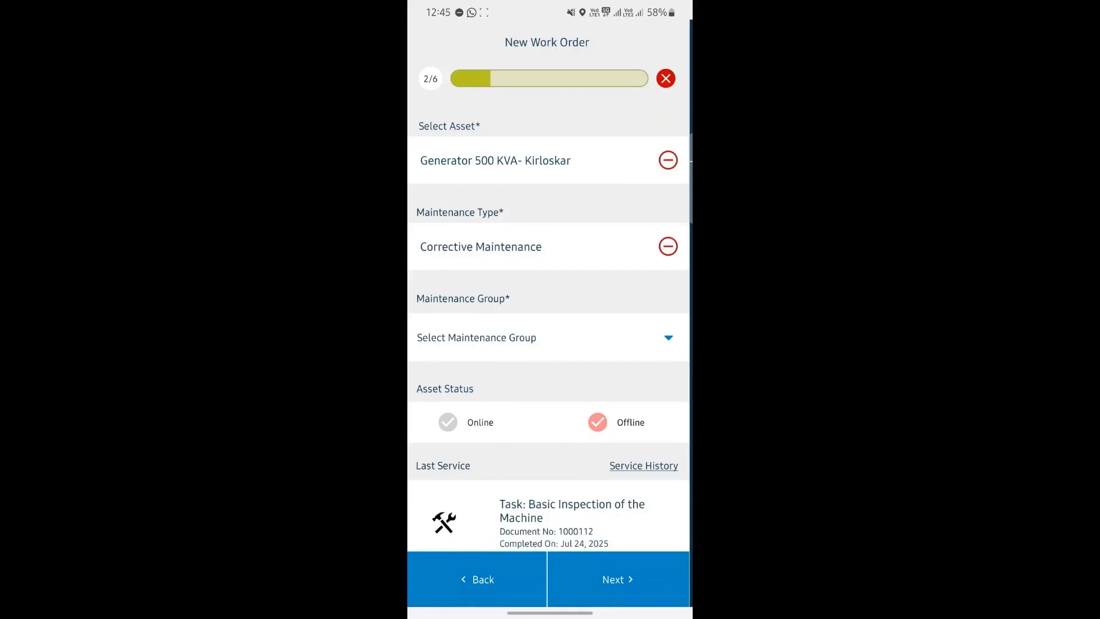
pyautogui.click(638, 336)
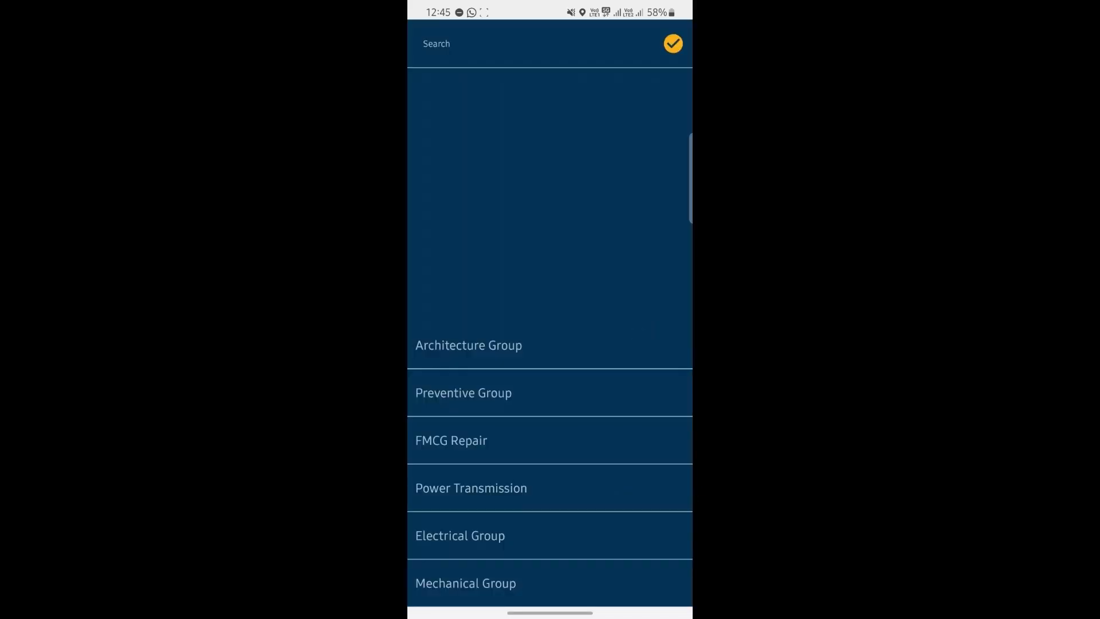
pyautogui.click(463, 393)
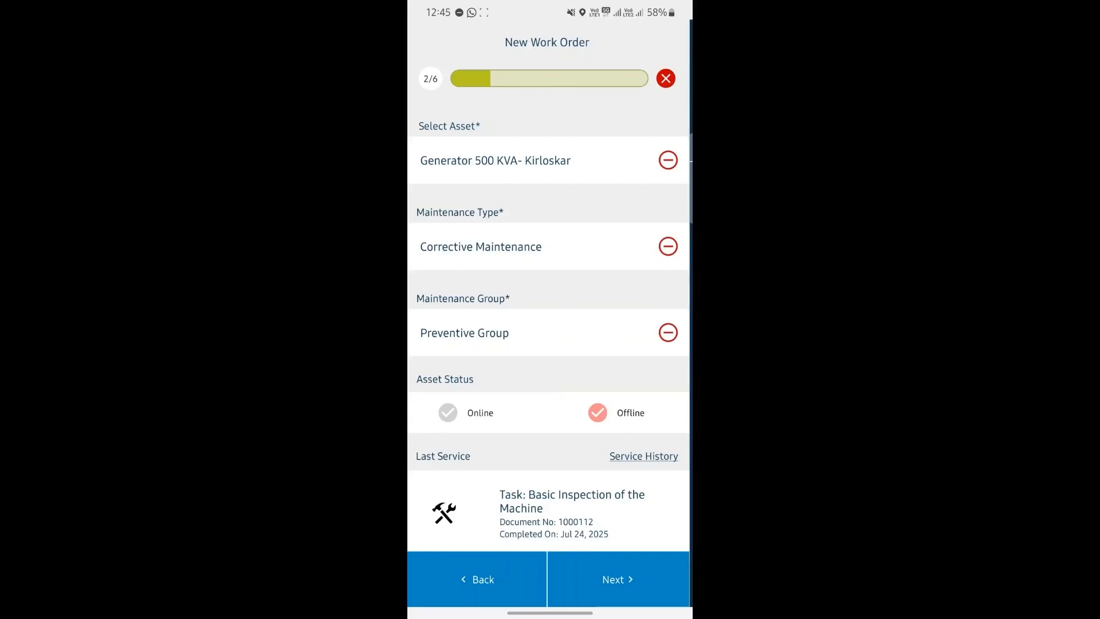
# Step: Review the generator's asset status options and service history, and return to the new work order form
pyautogui.scroll(-1, 585, 397)
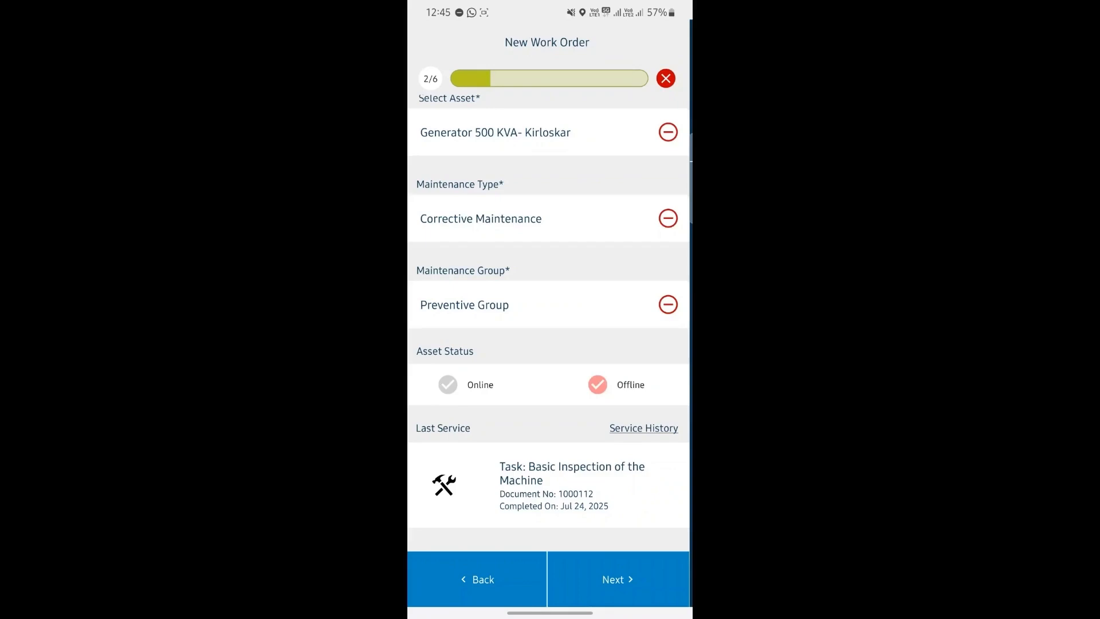
pyautogui.click(448, 385)
pyautogui.click(598, 385)
pyautogui.click(644, 428)
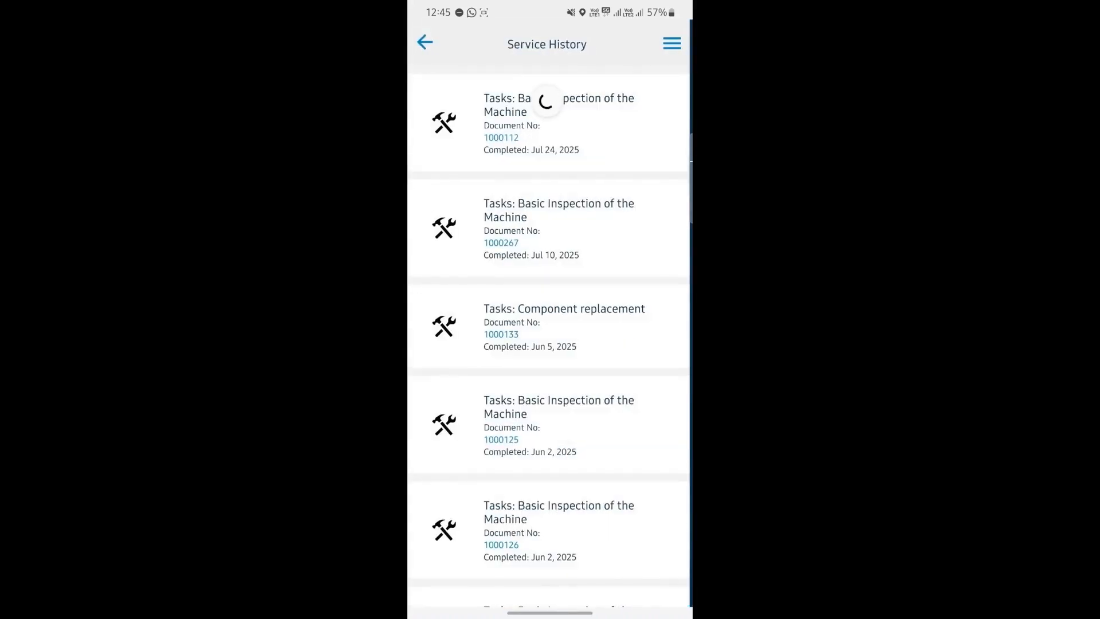
pyautogui.scroll(-10, 547, 344)
pyautogui.scroll(-10, 638, 455)
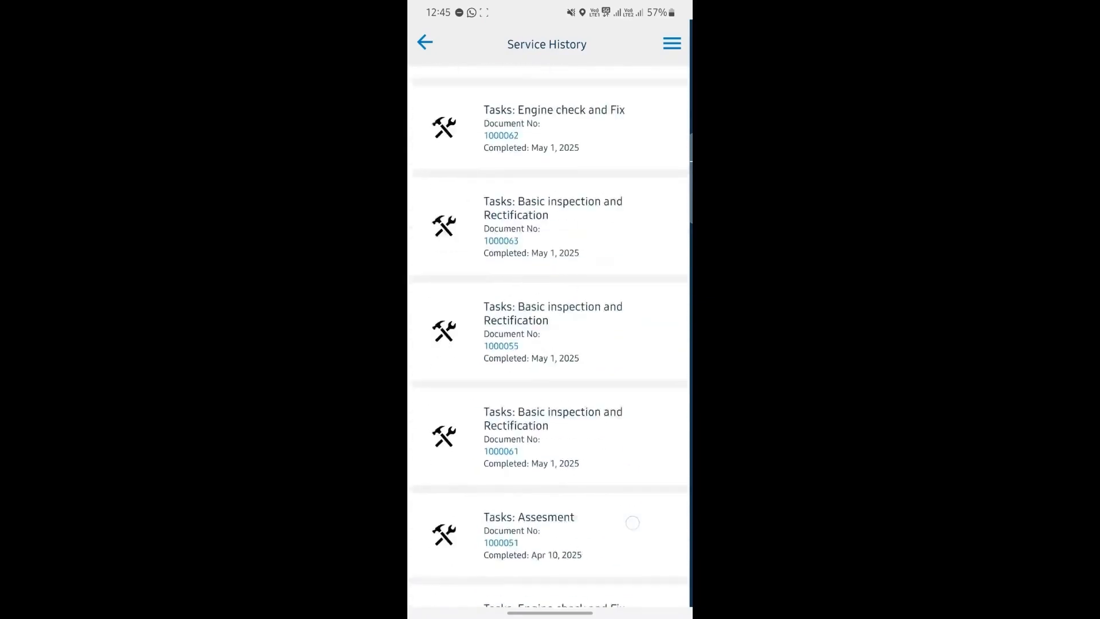
pyautogui.scroll(20, 631, 521)
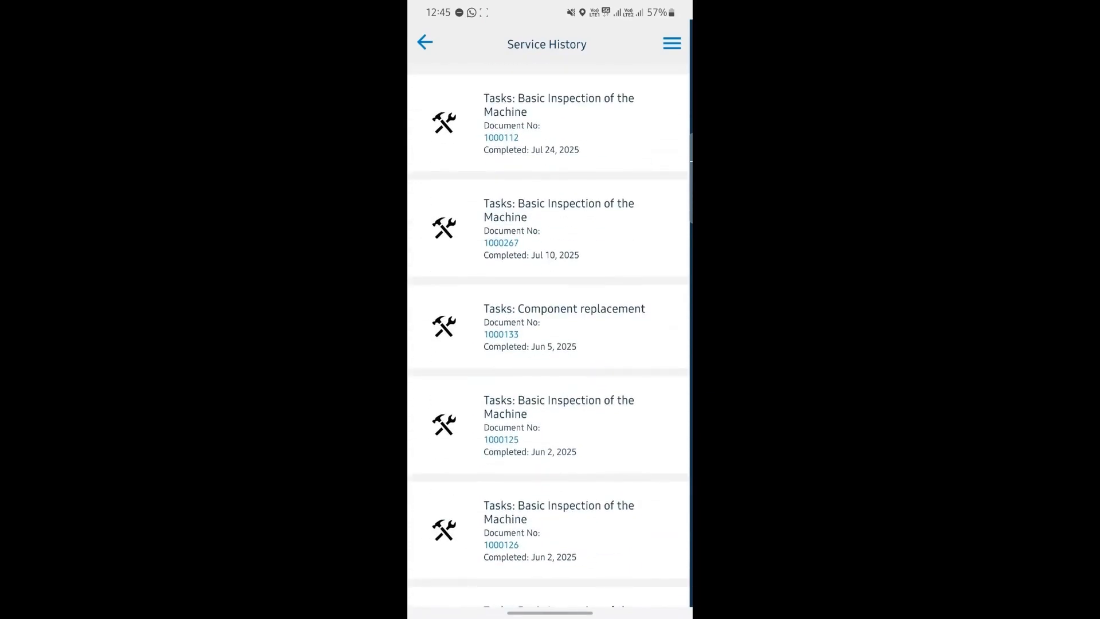
pyautogui.moveTo(688, 427); pyautogui.dragTo(630, 428)
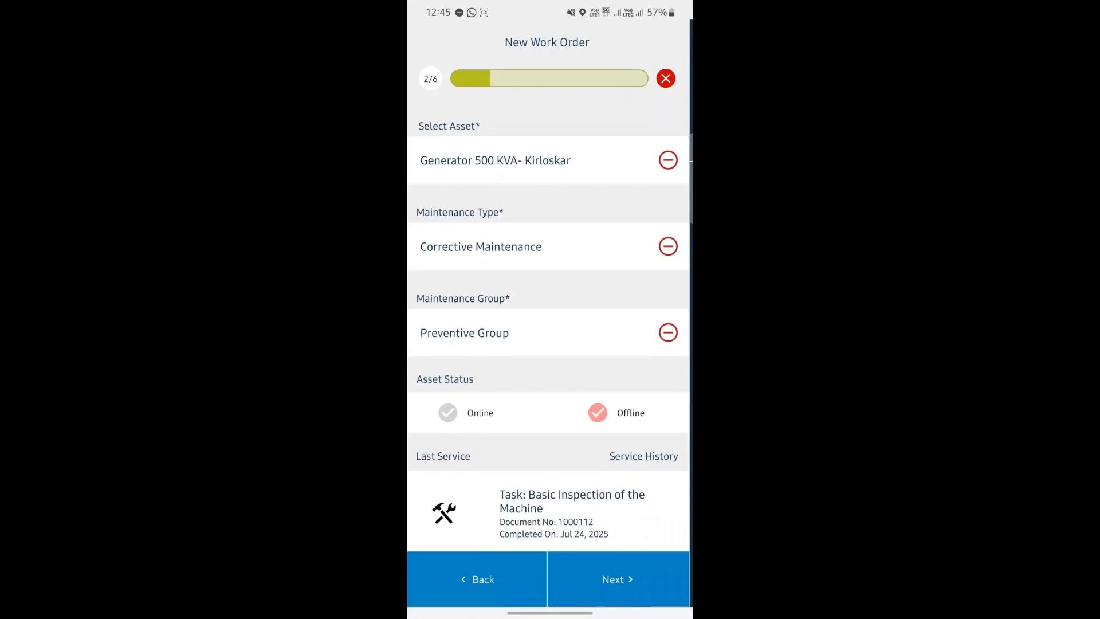
# Step: Proceed to the third stage of the new work order and set its priority to High
pyautogui.click(617, 580)
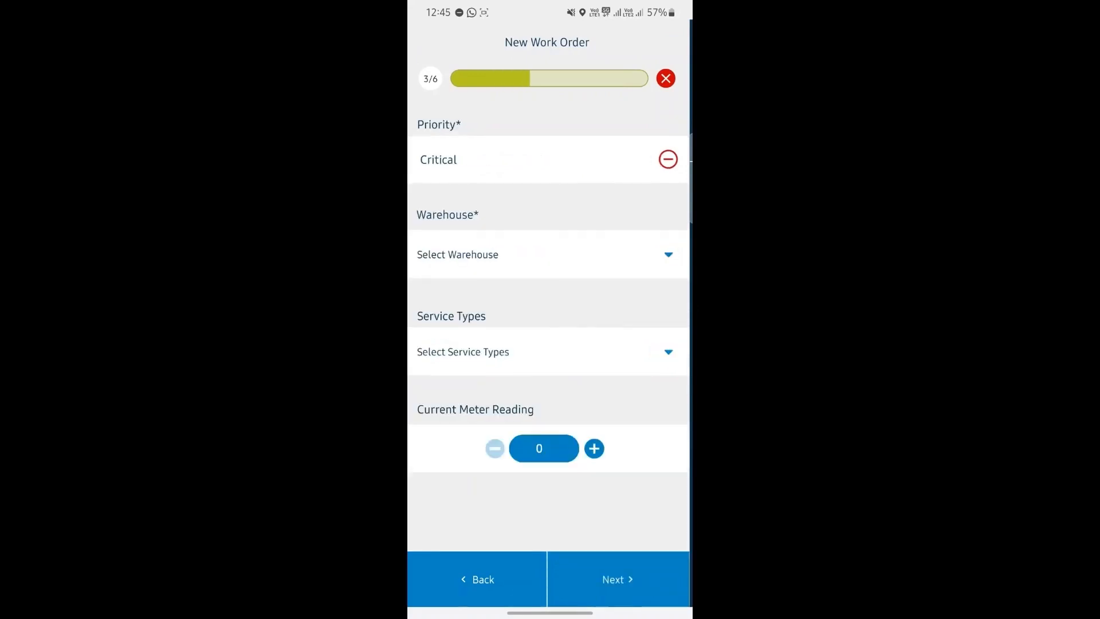
pyautogui.click(668, 159)
pyautogui.click(640, 165)
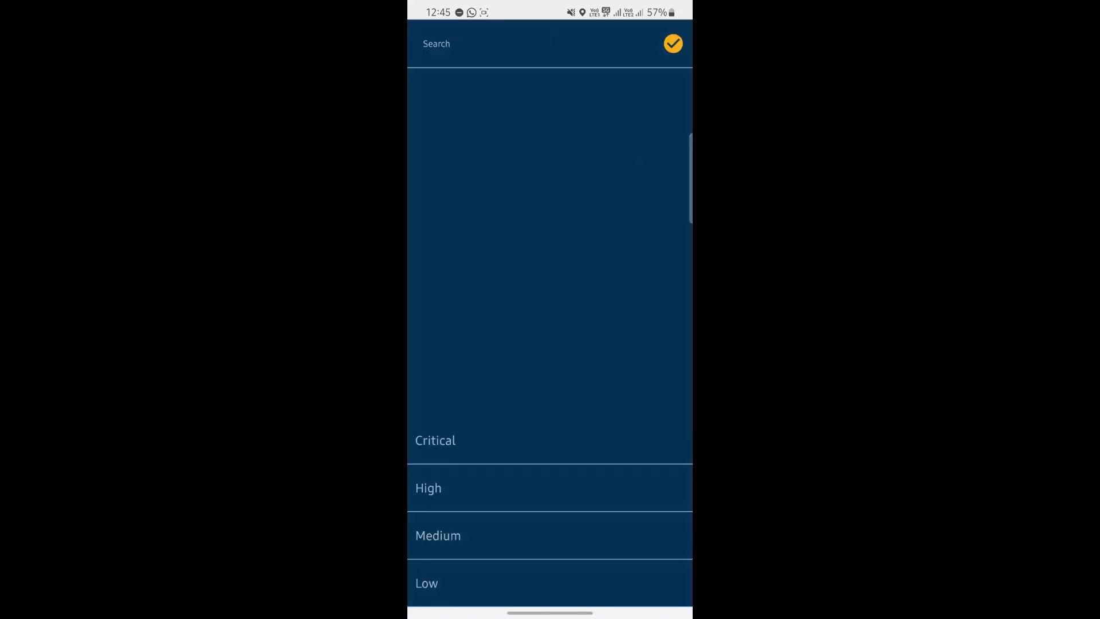
pyautogui.click(429, 488)
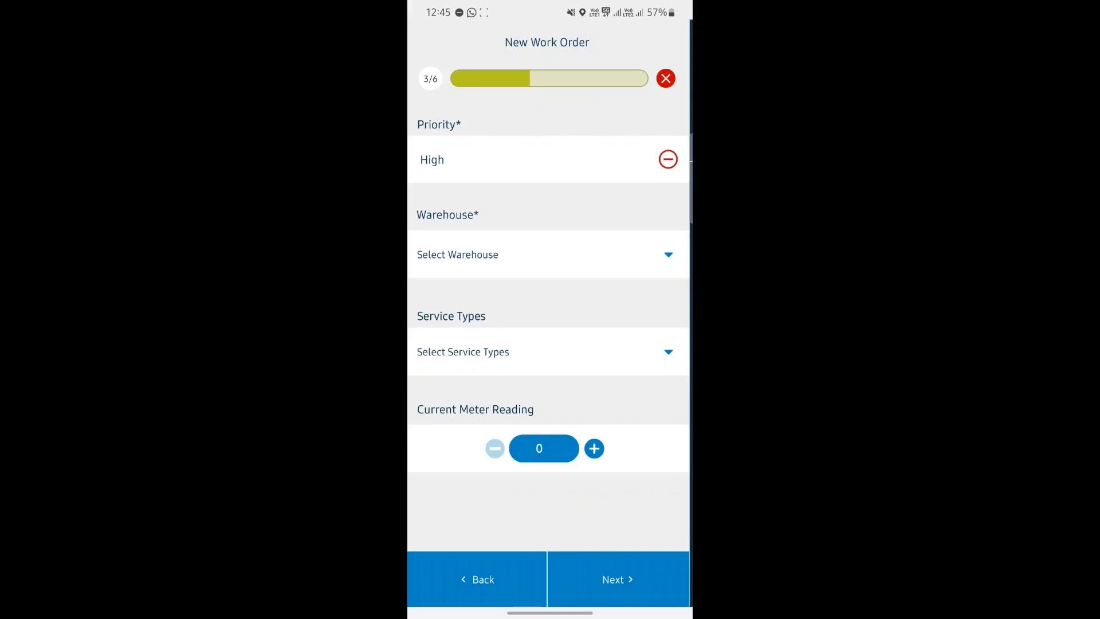
# Step: Assign the work order to Alfie Warehouse, locator P1*R2*Q3, and work center A1 Production Area
pyautogui.click(645, 253)
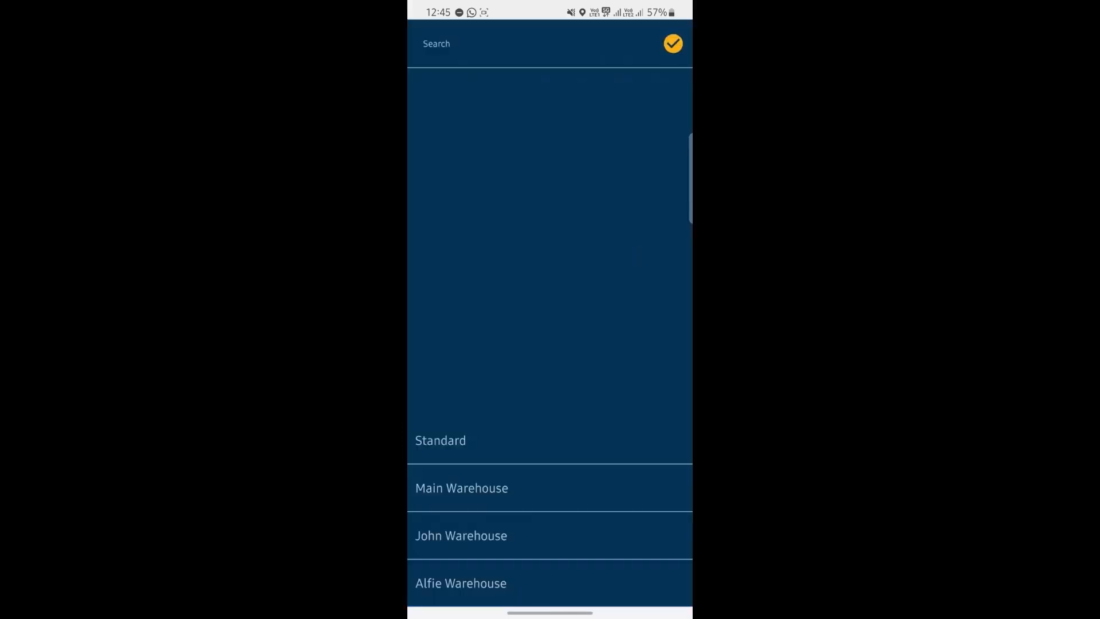
pyautogui.click(500, 584)
pyautogui.click(629, 330)
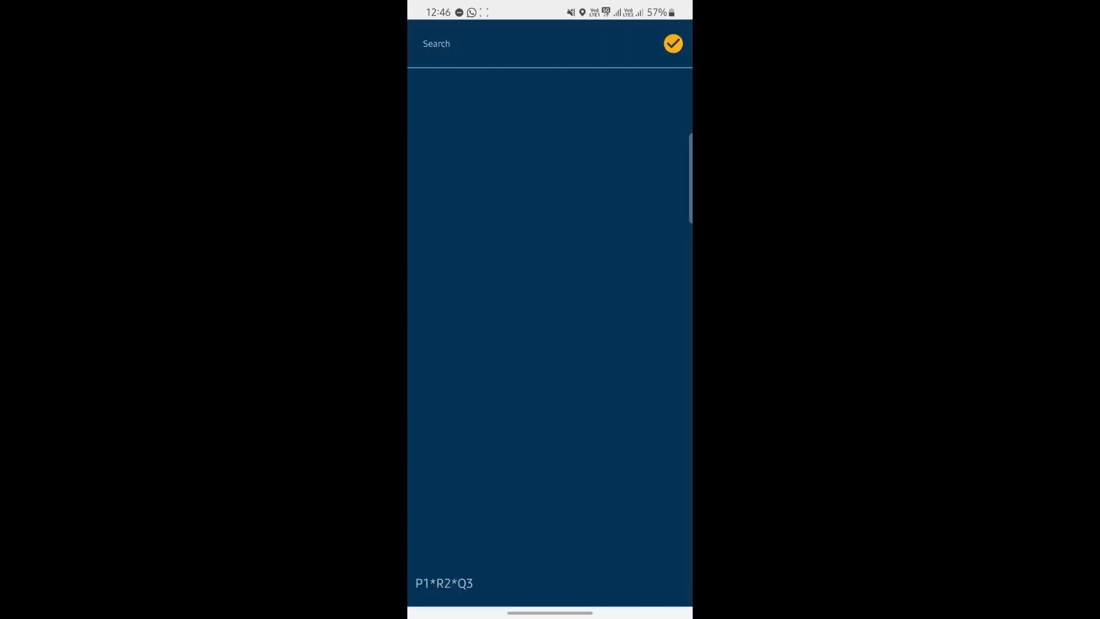
pyautogui.click(482, 580)
pyautogui.click(642, 430)
pyautogui.click(514, 583)
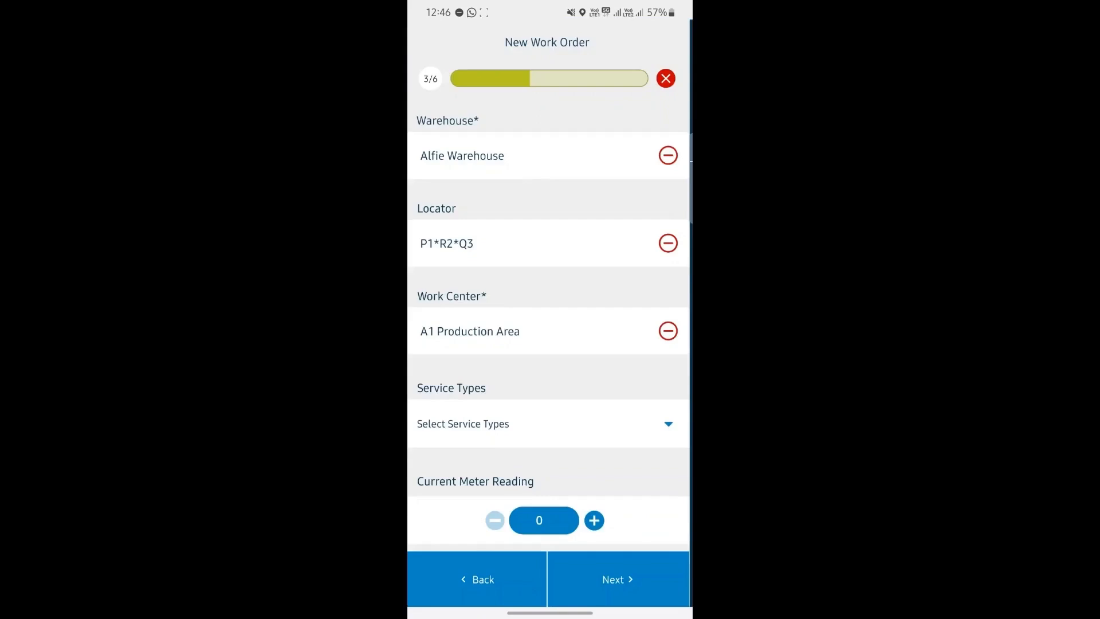
# Step: Set the service type to Calibration Services and the current meter reading to 100, and proceed to the fourth stage
pyautogui.click(550, 423)
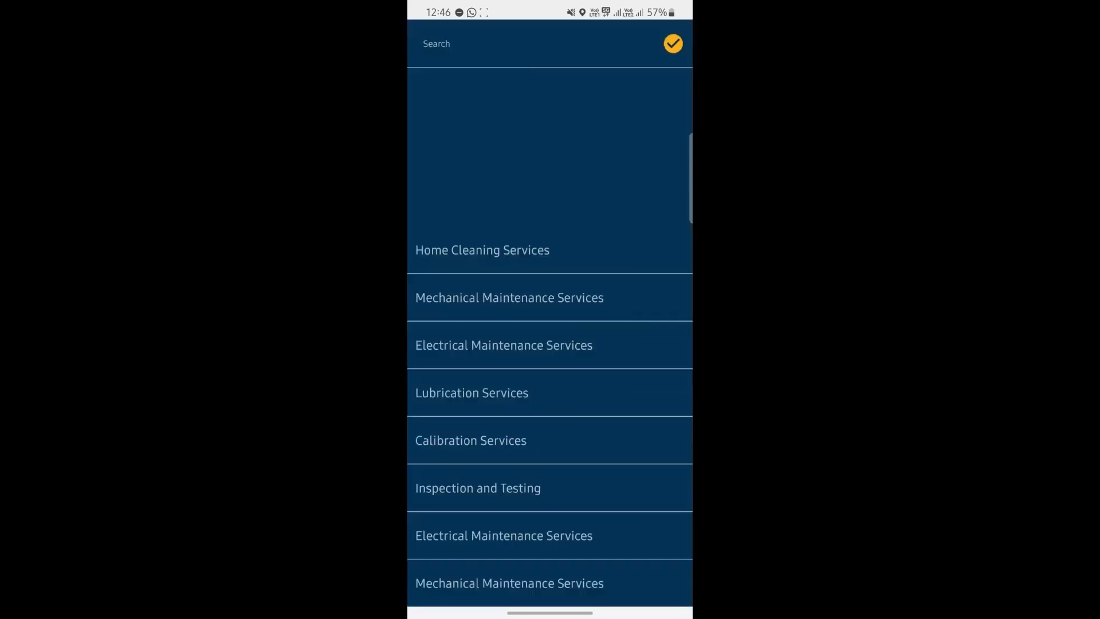
pyautogui.click(471, 440)
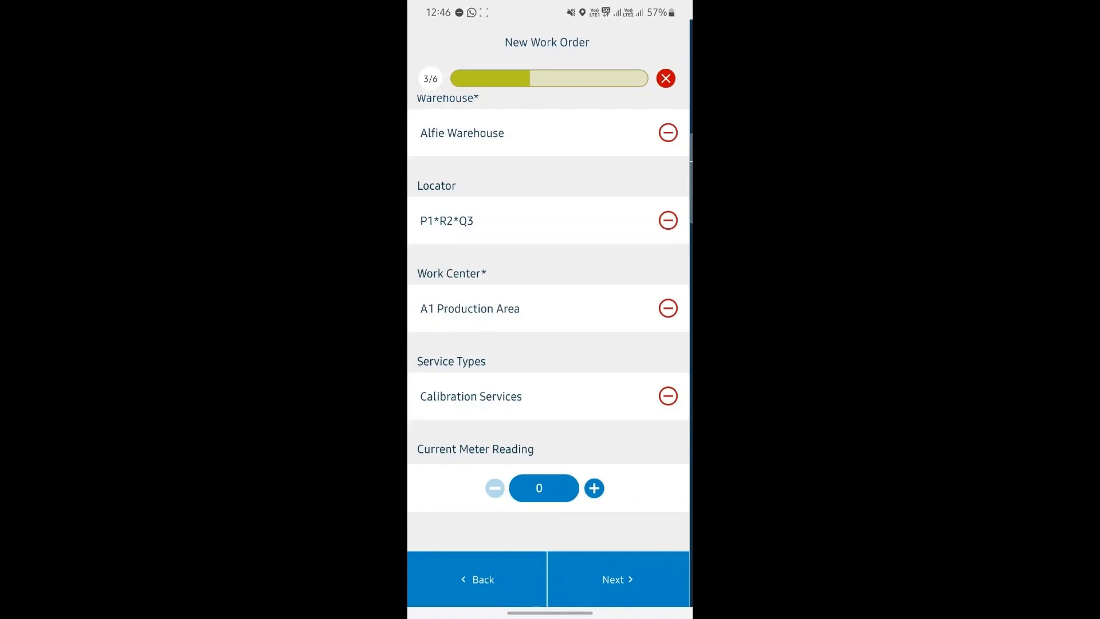
pyautogui.click(543, 489)
pyautogui.write('100')
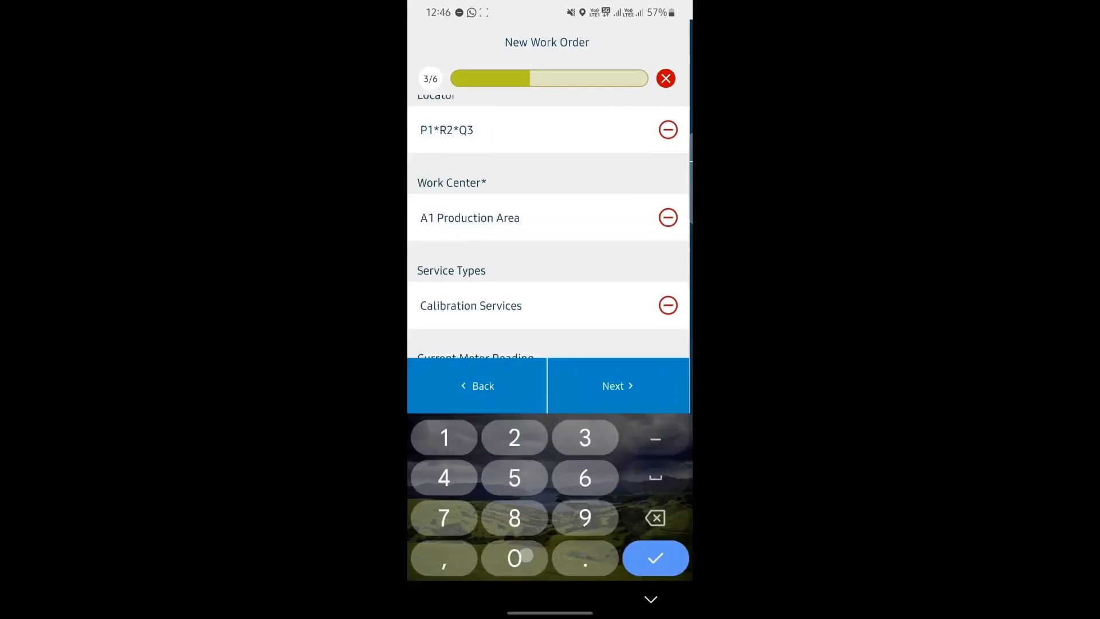
pyautogui.click(539, 294)
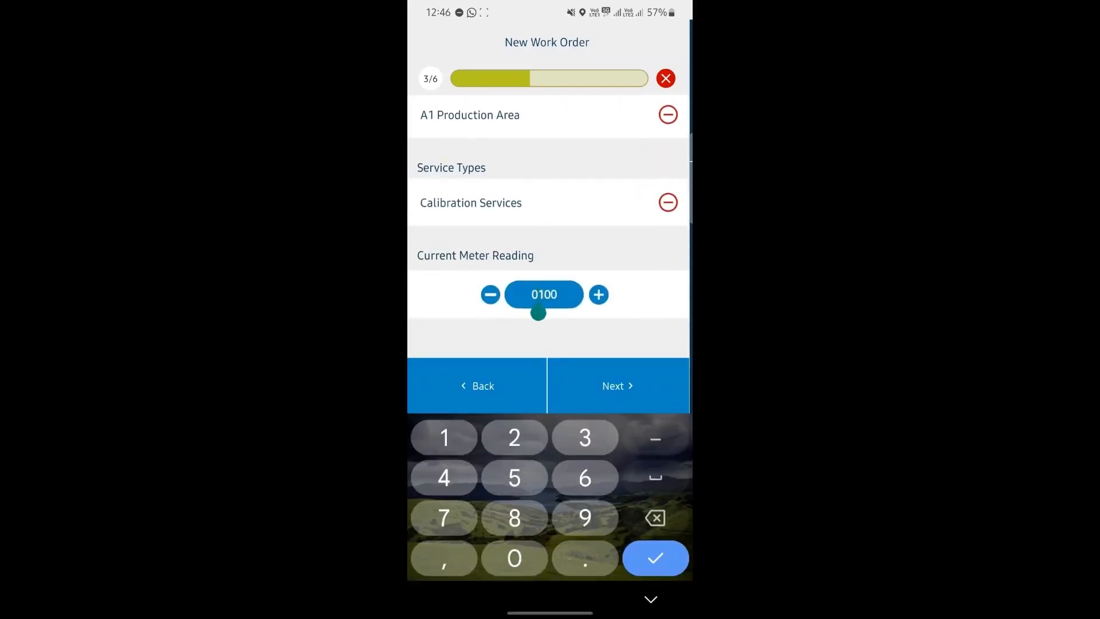
pyautogui.click(571, 315)
pyautogui.press('BackSpace')
pyautogui.press('BackSpace')
pyautogui.press('BackSpace')
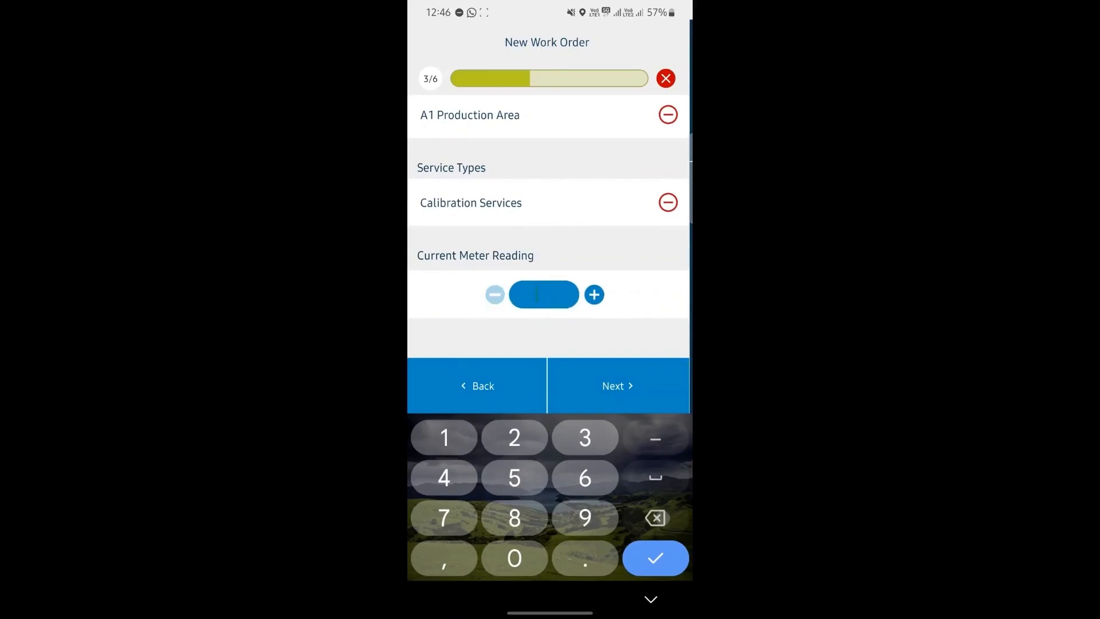
pyautogui.write('100')
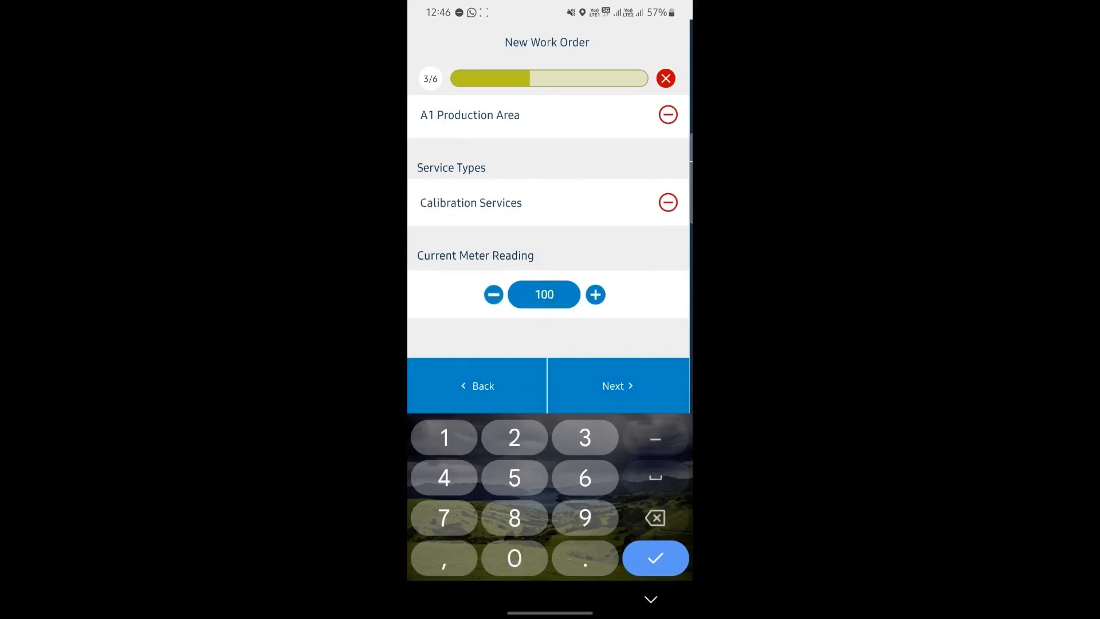
pyautogui.click(618, 386)
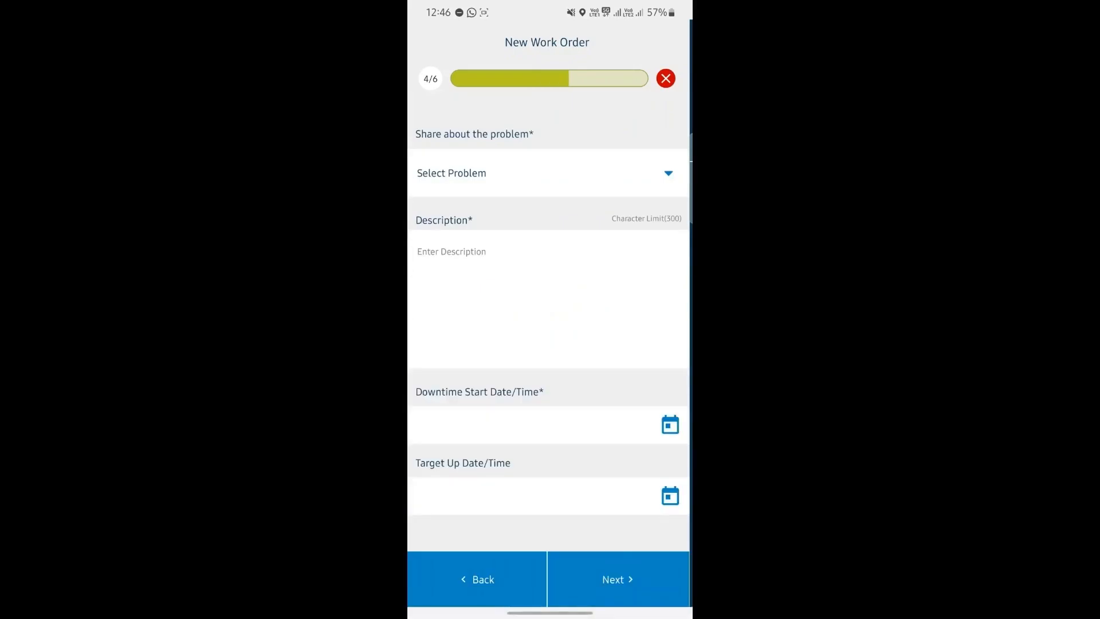
# Step: Select Mechanical Failure as the problem and enter the description "The generator is not working."
pyautogui.click(544, 173)
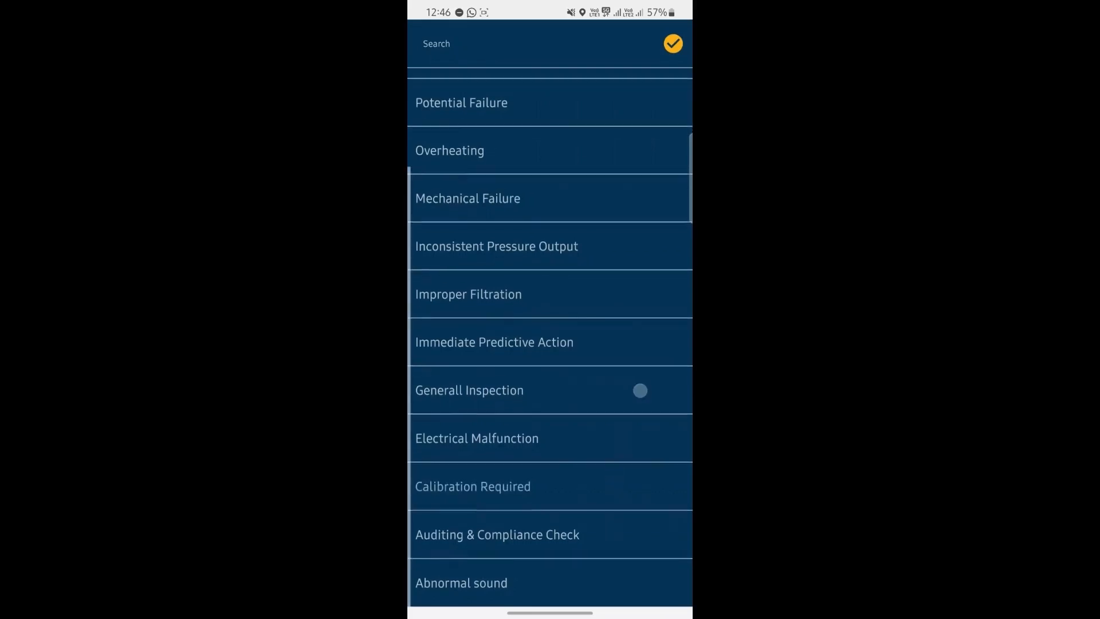
pyautogui.moveTo(609, 398); pyautogui.dragTo(609, 501)
pyautogui.moveTo(607, 364); pyautogui.dragTo(607, 307)
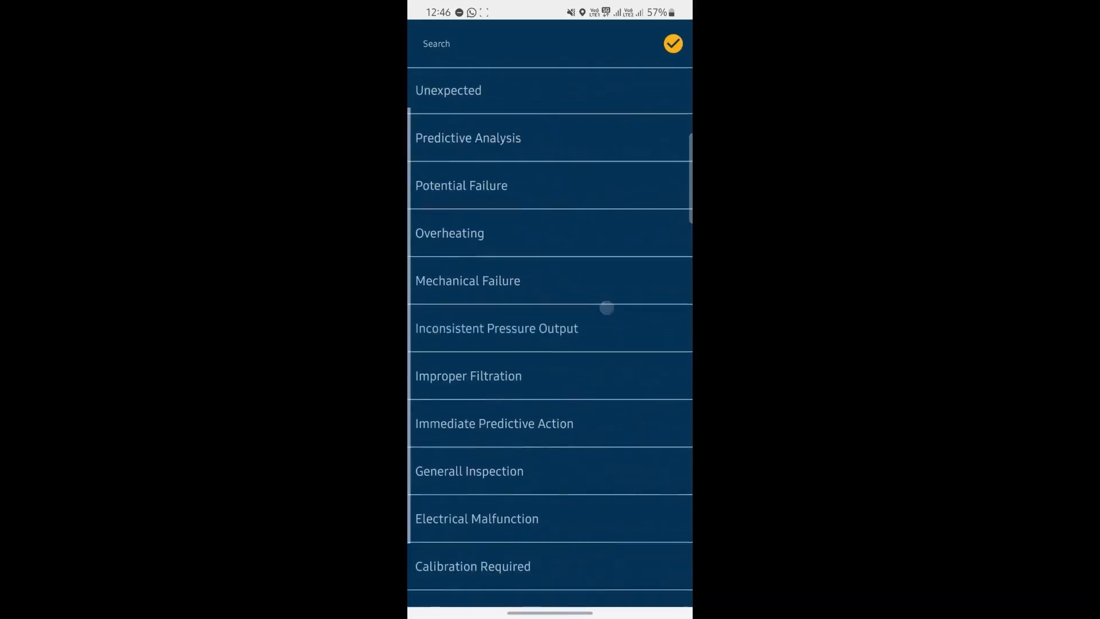
pyautogui.click(573, 273)
pyautogui.click(571, 293)
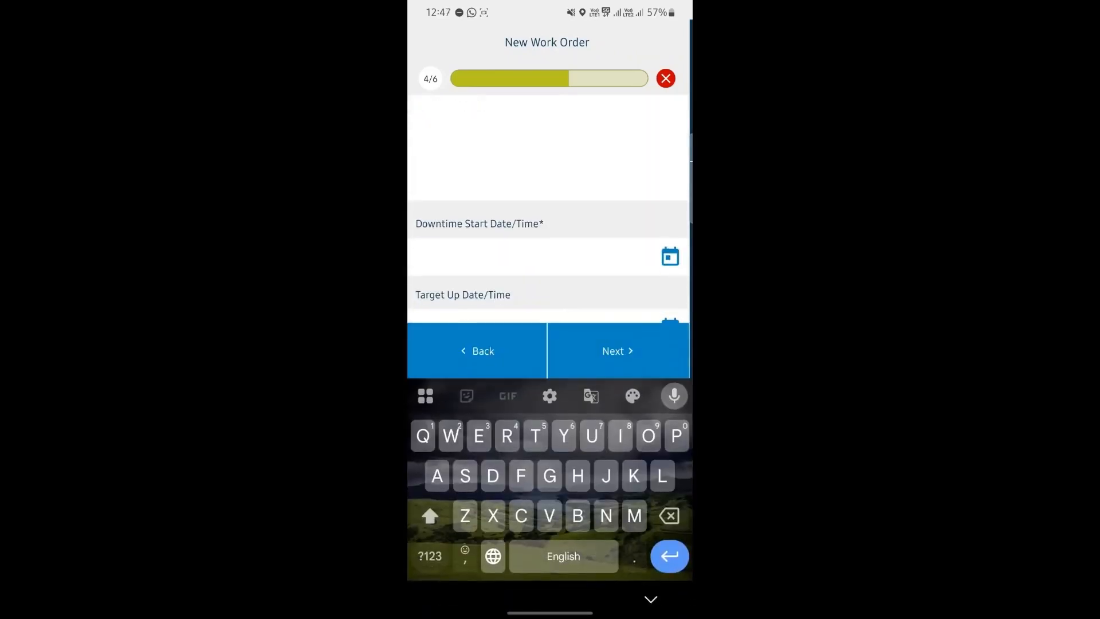
pyautogui.write('The generator is not ')
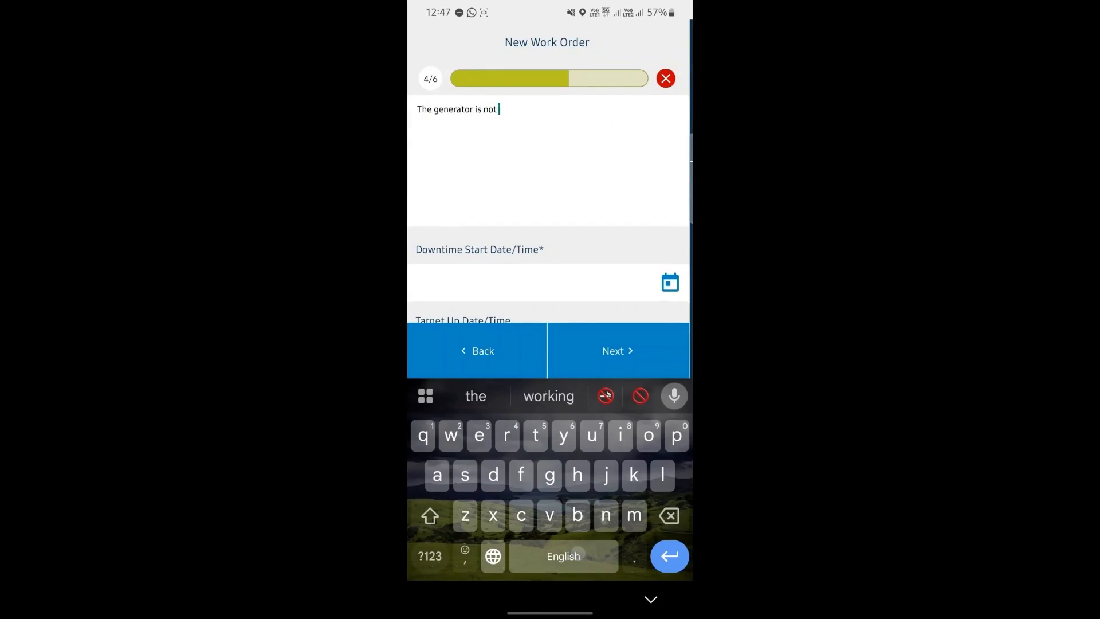
pyautogui.write('working.')
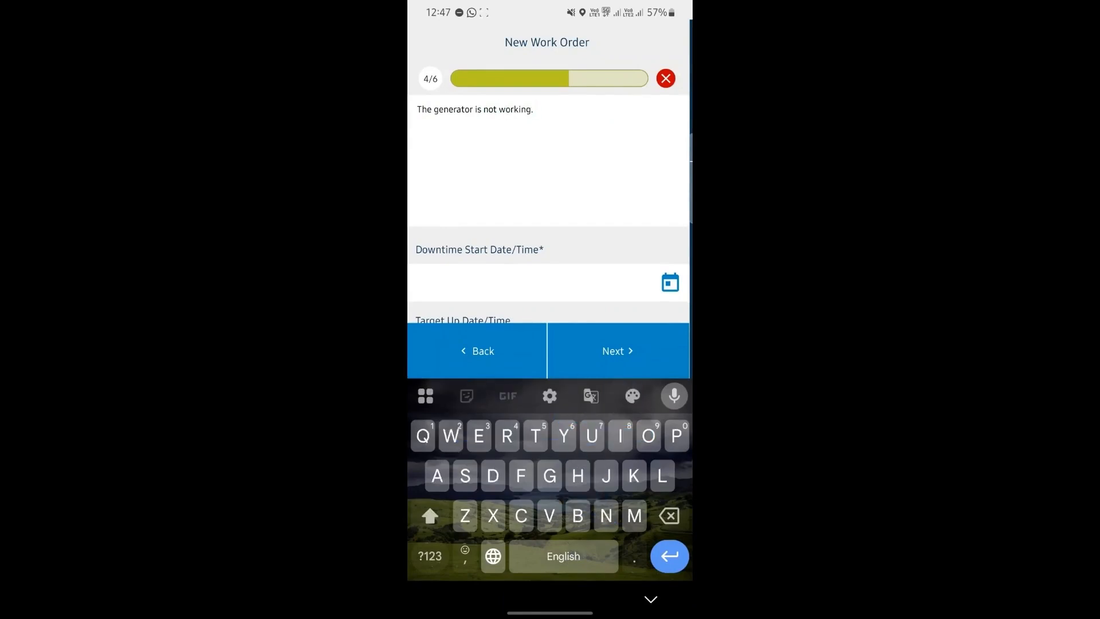
pyautogui.click(650, 599)
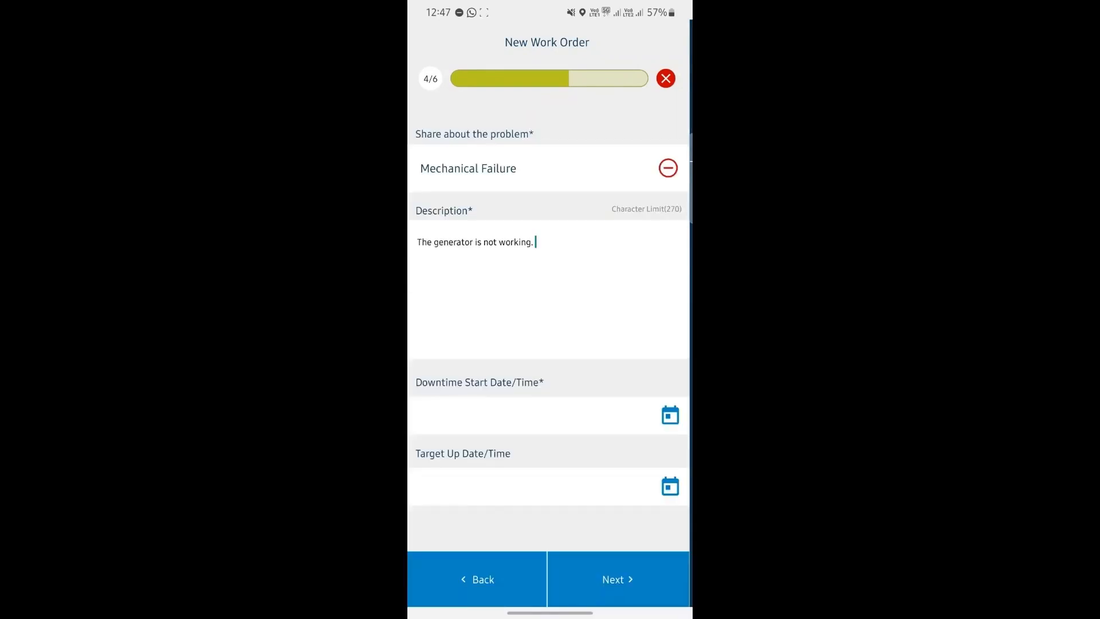
# Step: Set the downtime start to Aug 5, 2025 11:46 AM and the target up time to Aug 5, 2025 1:50 PM, and proceed
pyautogui.click(669, 415)
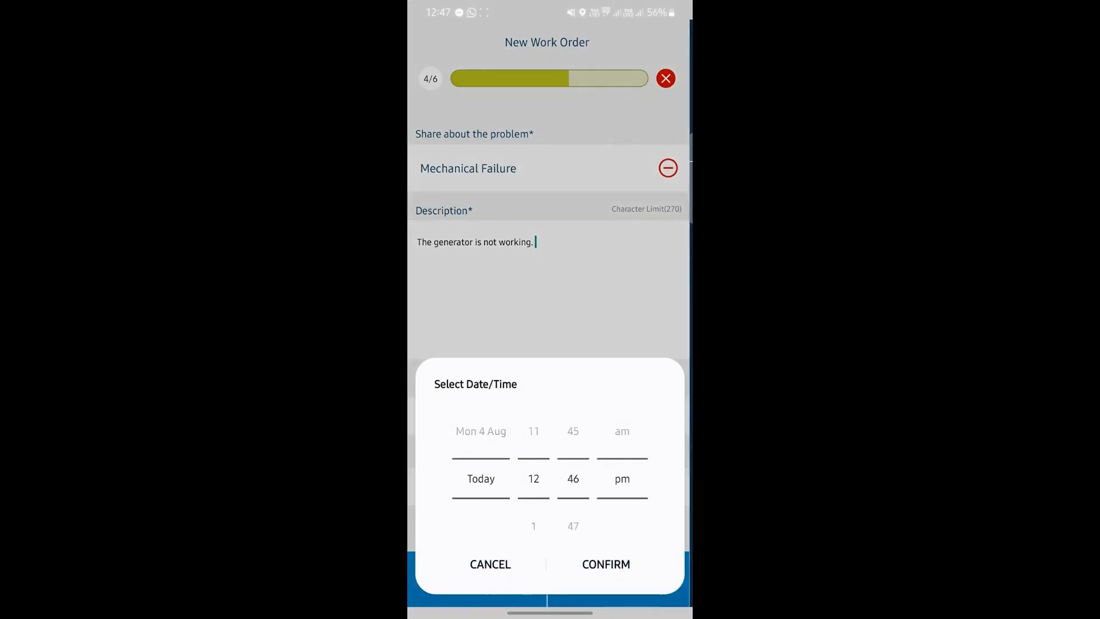
pyautogui.moveTo(534, 479); pyautogui.dragTo(534, 519)
pyautogui.moveTo(622, 479); pyautogui.dragTo(622, 519)
pyautogui.click(606, 564)
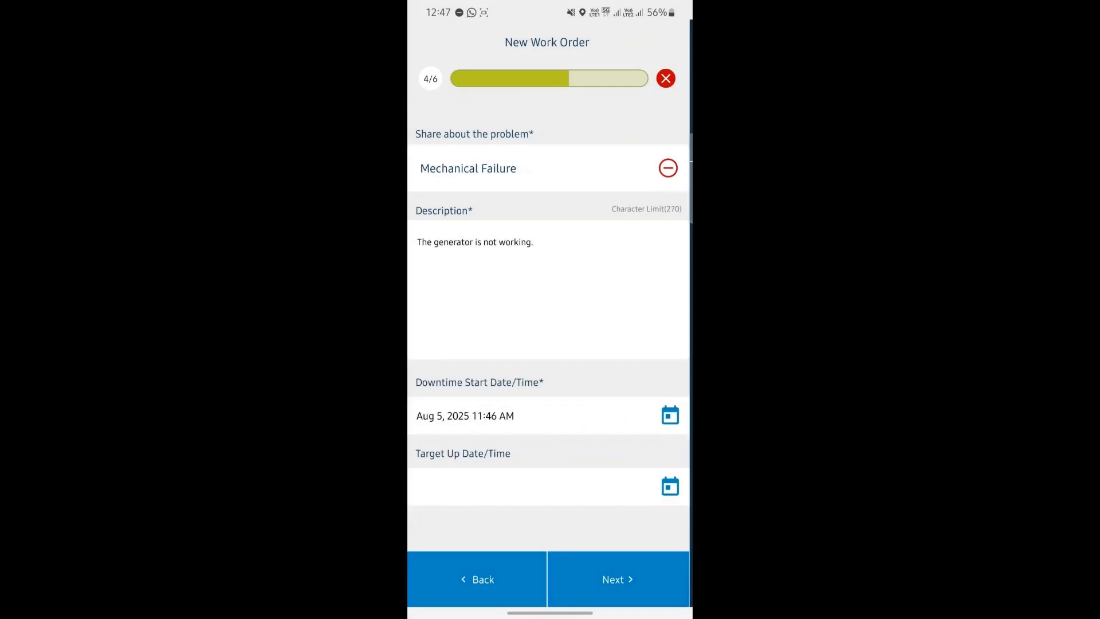
pyautogui.click(670, 486)
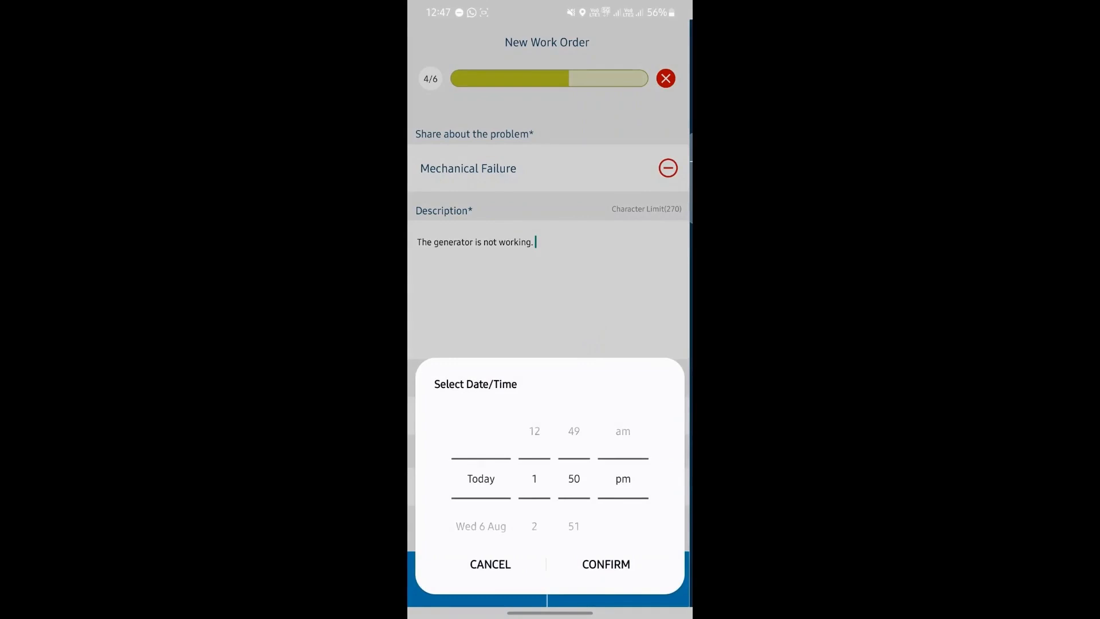
pyautogui.click(606, 564)
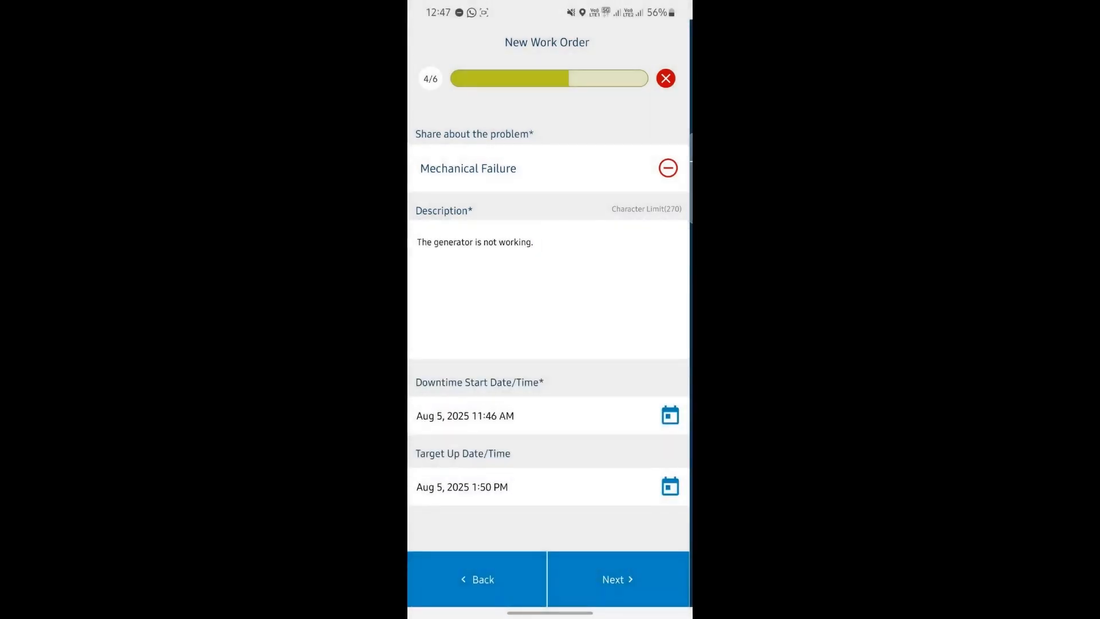
pyautogui.click(618, 579)
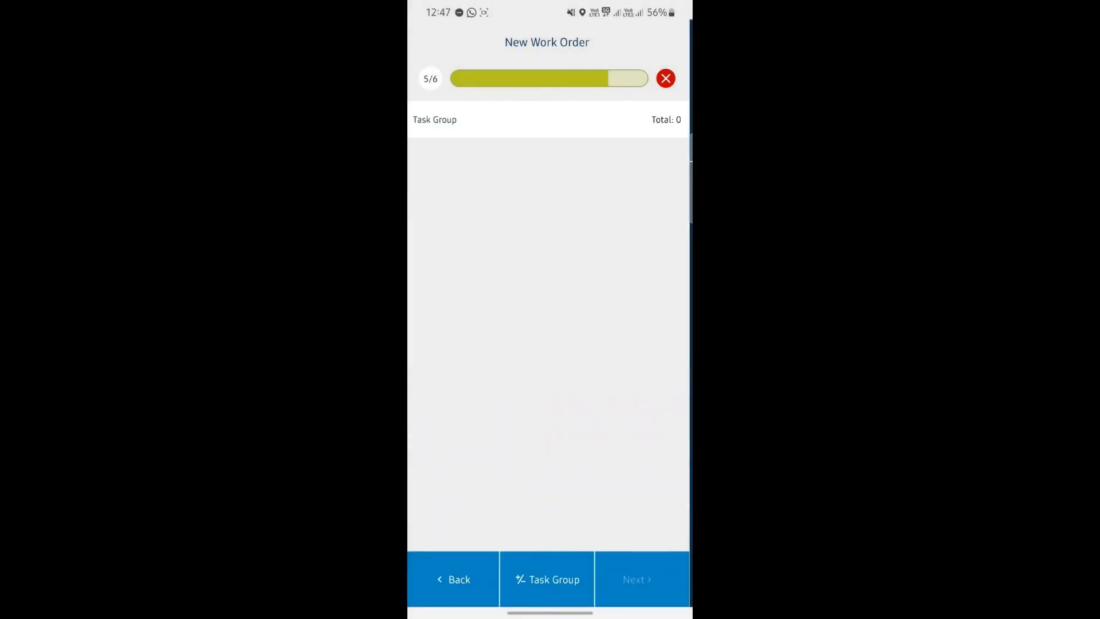
# Step: Add the task group Basic Inspection and General service tasks with its task Basic Inspection of the Machine
pyautogui.click(548, 579)
pyautogui.scroll(15, 621, 451)
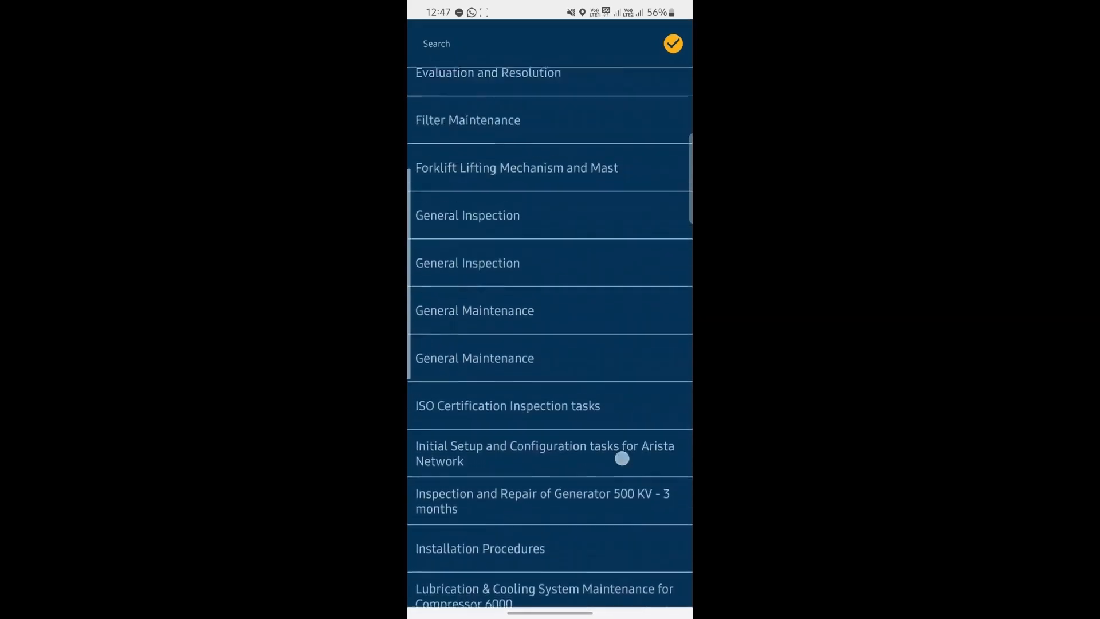
pyautogui.click(602, 141)
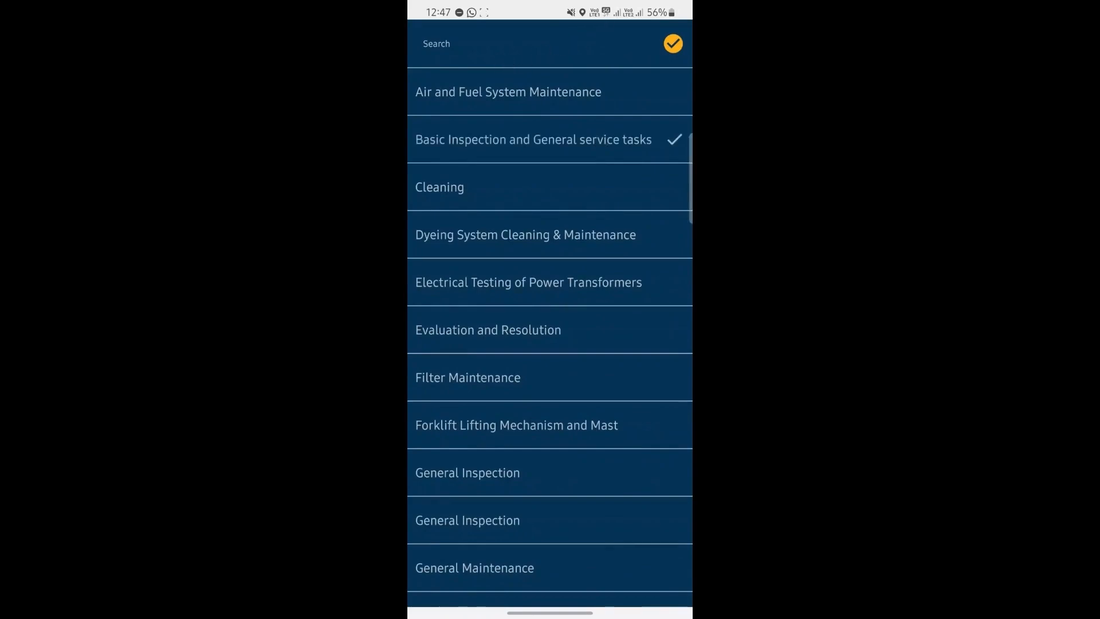
pyautogui.click(673, 44)
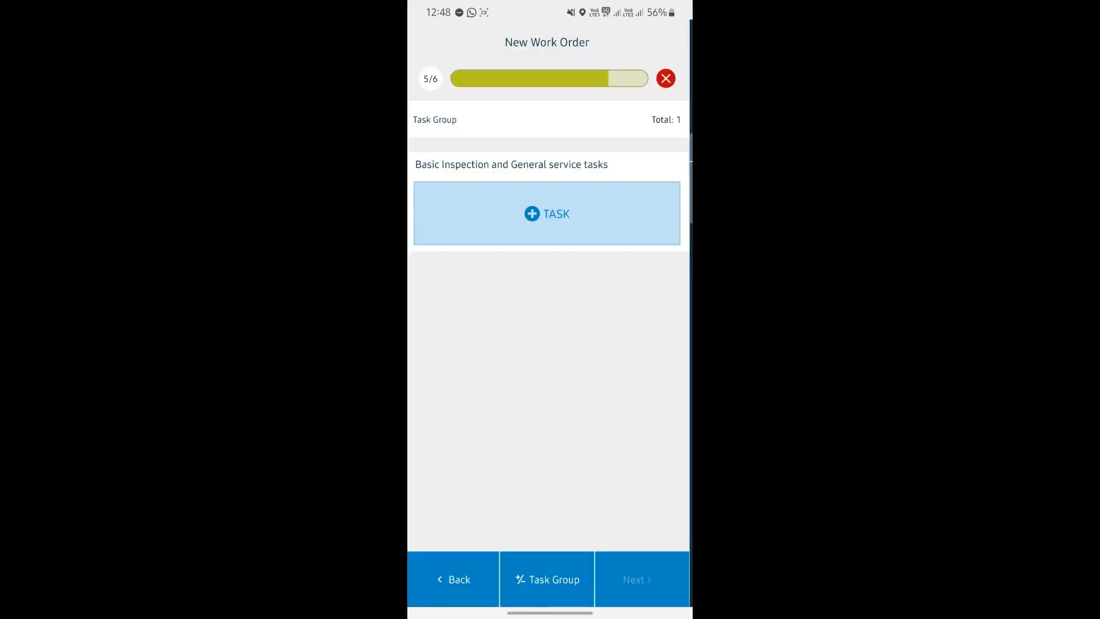
pyautogui.click(551, 211)
pyautogui.click(549, 488)
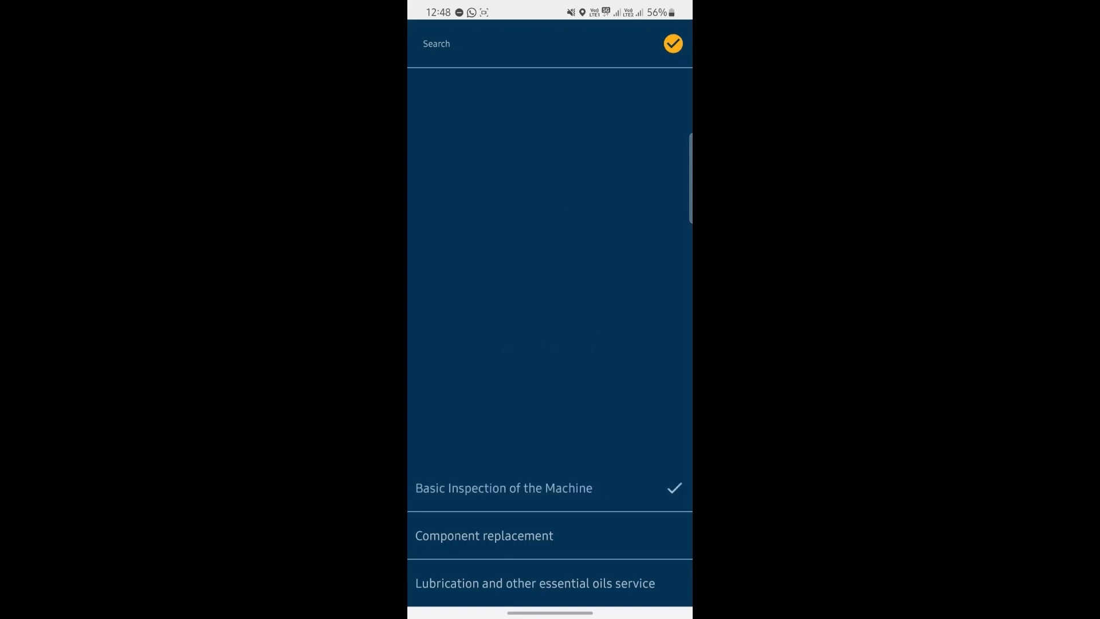
pyautogui.click(674, 43)
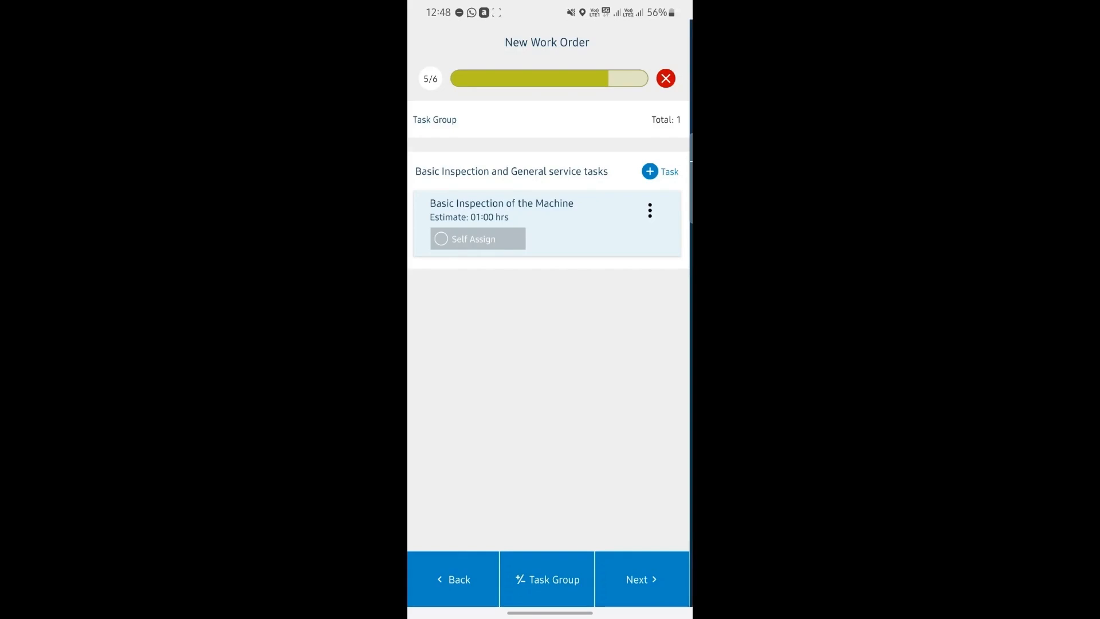
# Step: Review the new work order's summary and submit it
pyautogui.click(660, 586)
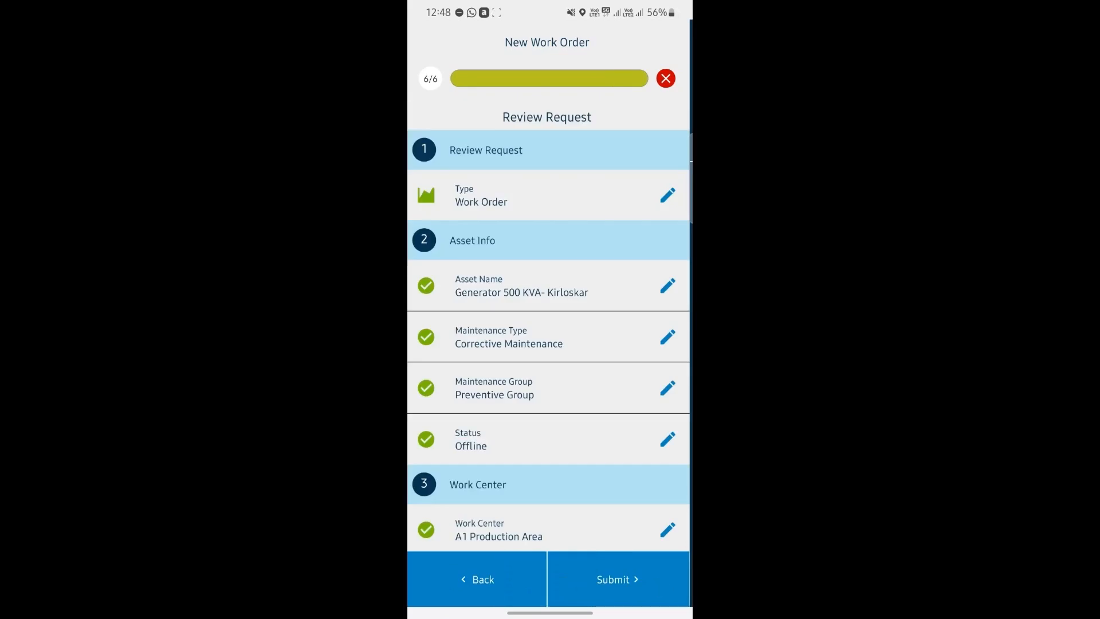
pyautogui.scroll(-7, 641, 482)
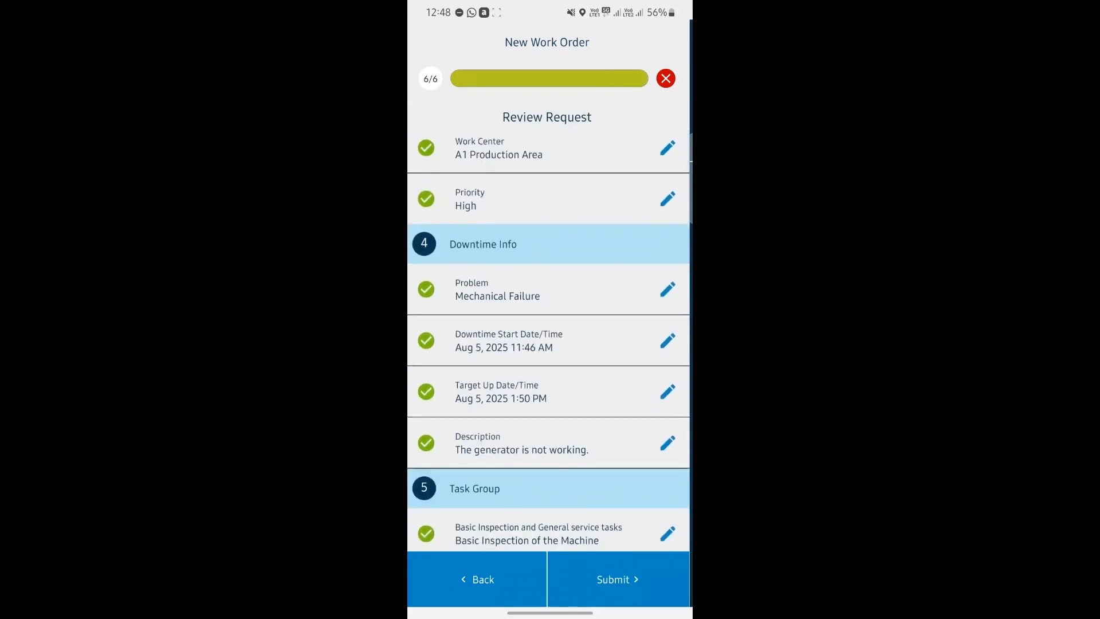
pyautogui.click(627, 586)
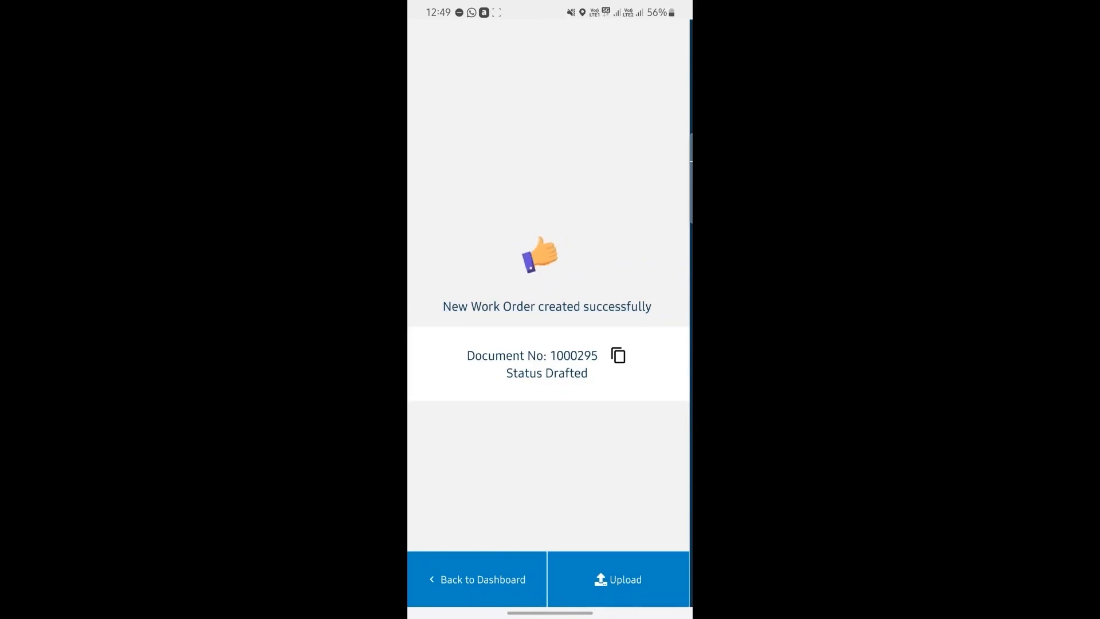
# Step: Take a photo with the camera, upload it to the work order's WO > PR document folder, and return to the work order confirmation
pyautogui.click(618, 579)
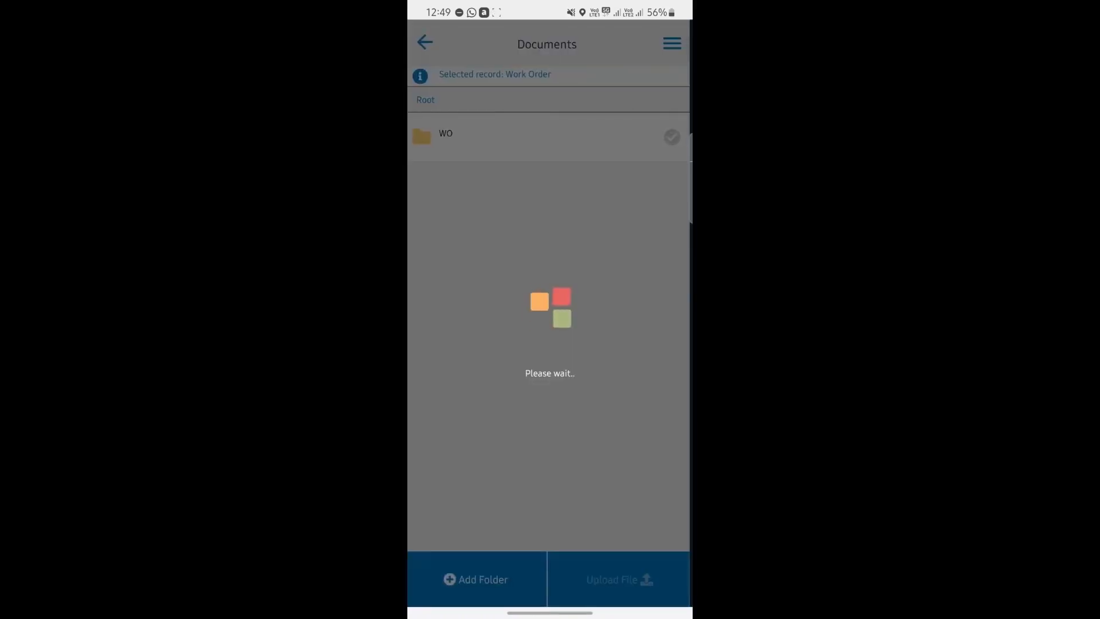
pyautogui.click(618, 580)
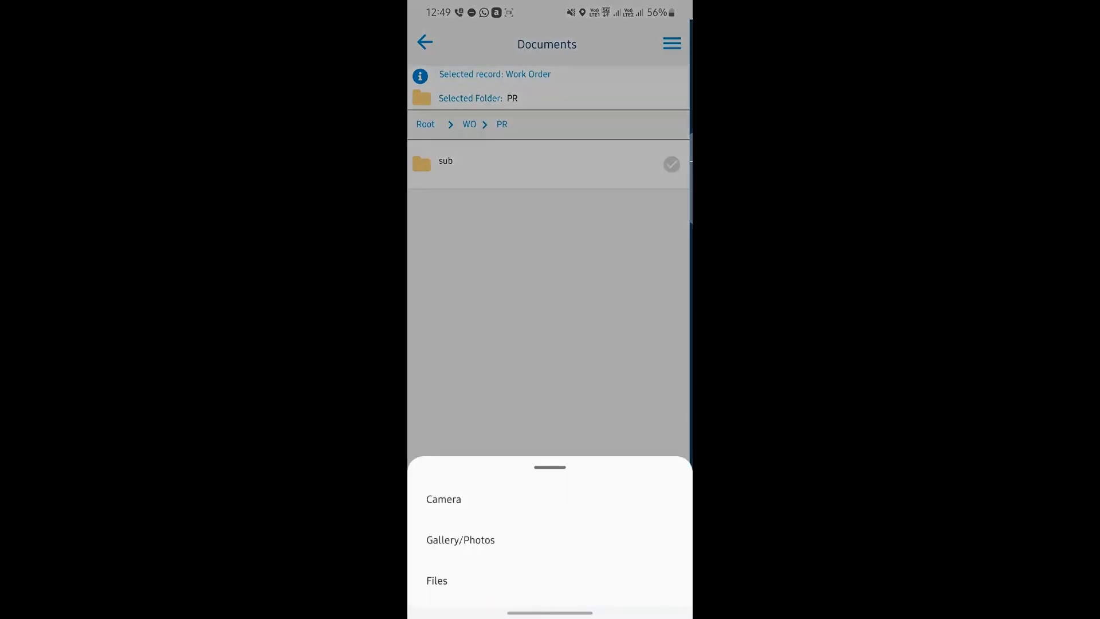
pyautogui.click(443, 500)
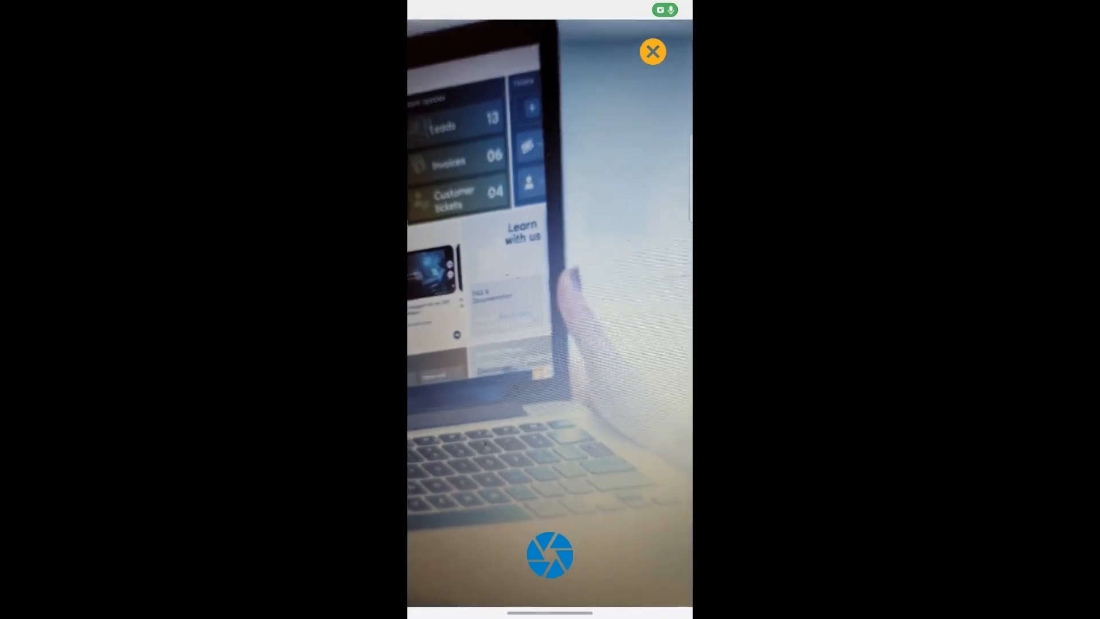
pyautogui.click(548, 554)
pyautogui.click(642, 579)
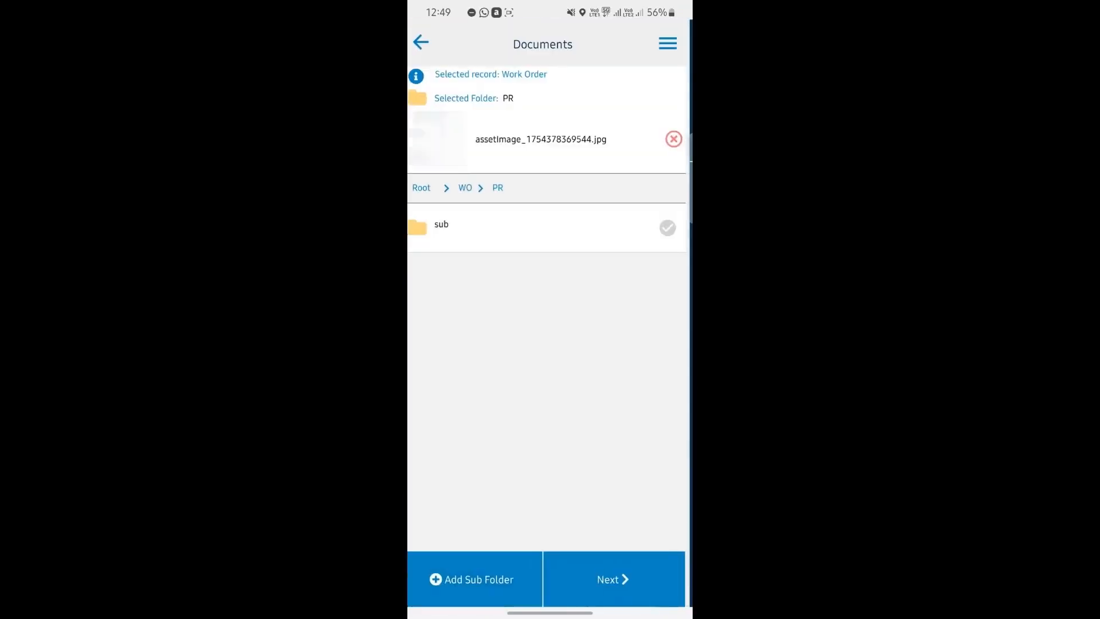
pyautogui.click(617, 579)
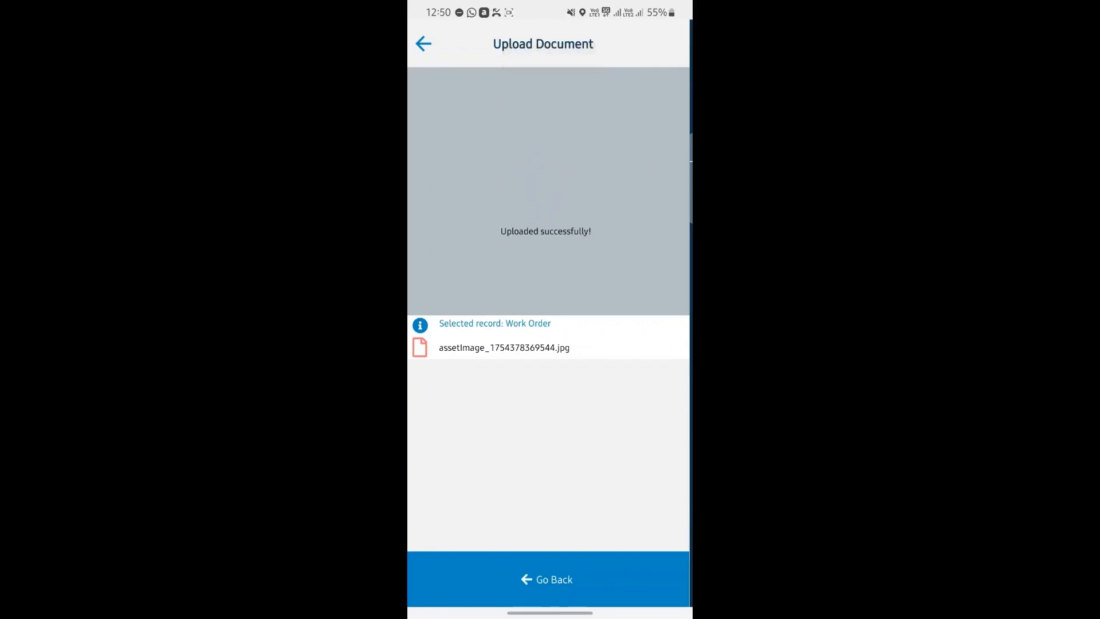
pyautogui.click(547, 580)
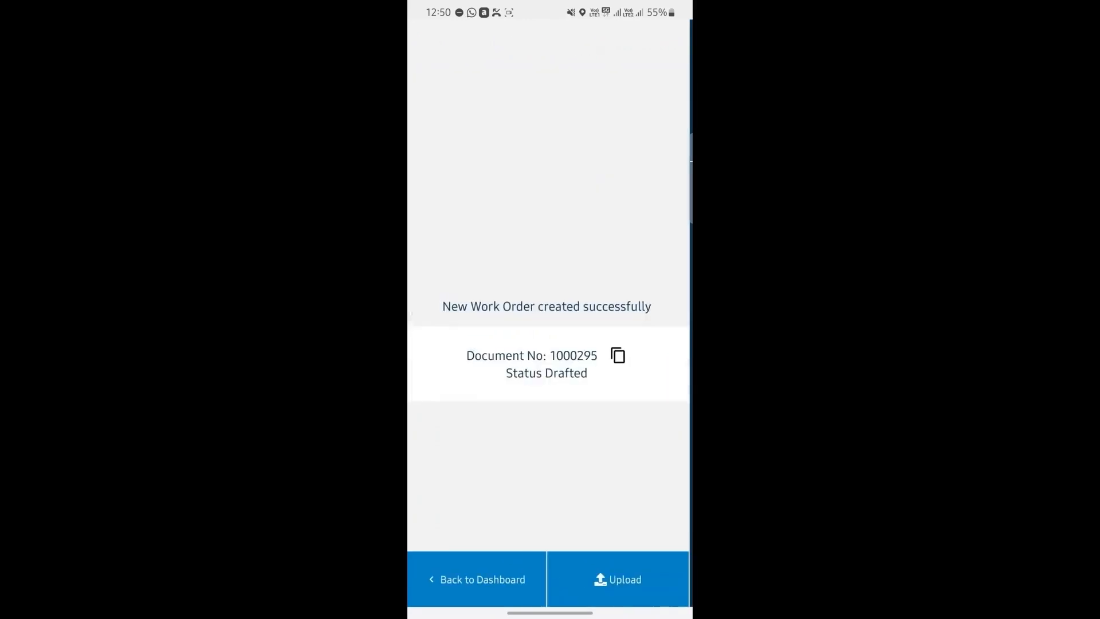
# Step: Return to the dashboard and review the acceptance details of the generator's open task Basic Inspection of the Machine
pyautogui.click(477, 579)
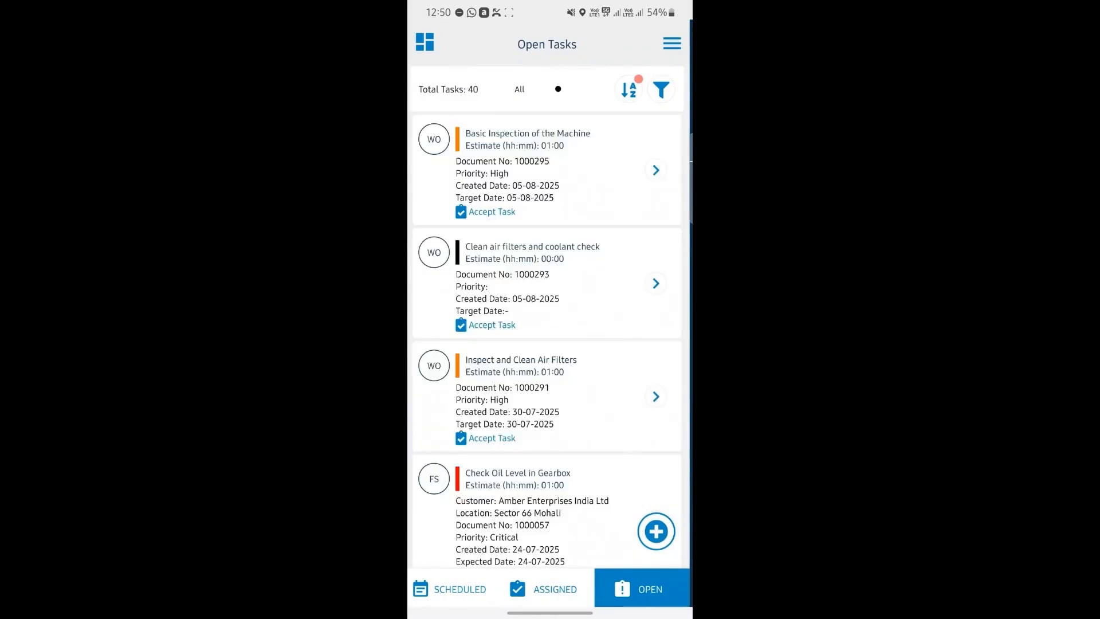
pyautogui.click(492, 212)
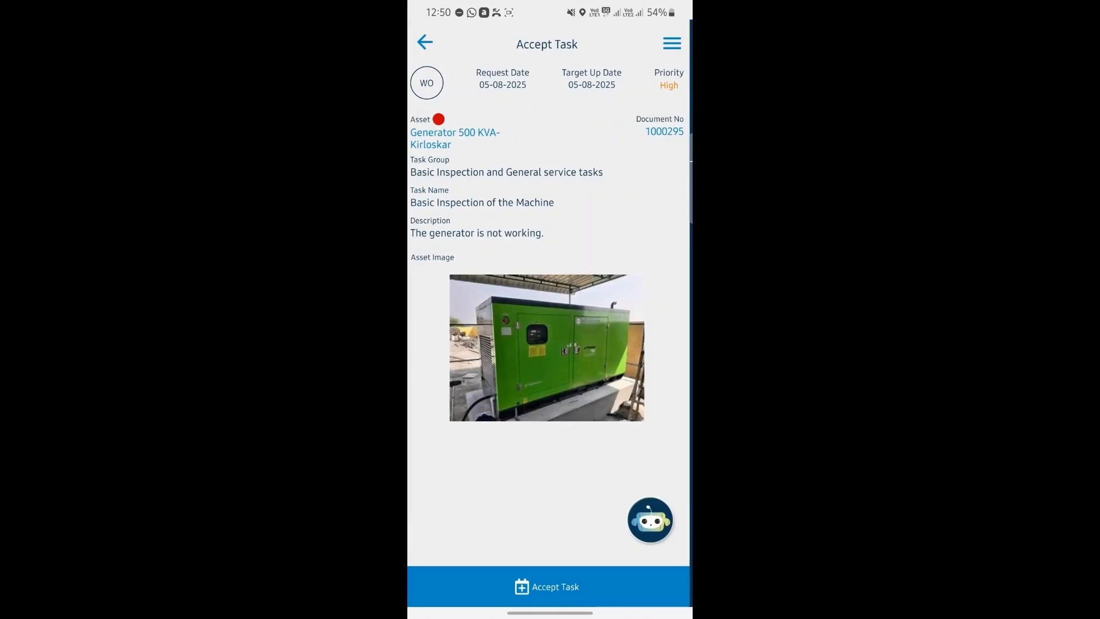
pyautogui.click(425, 41)
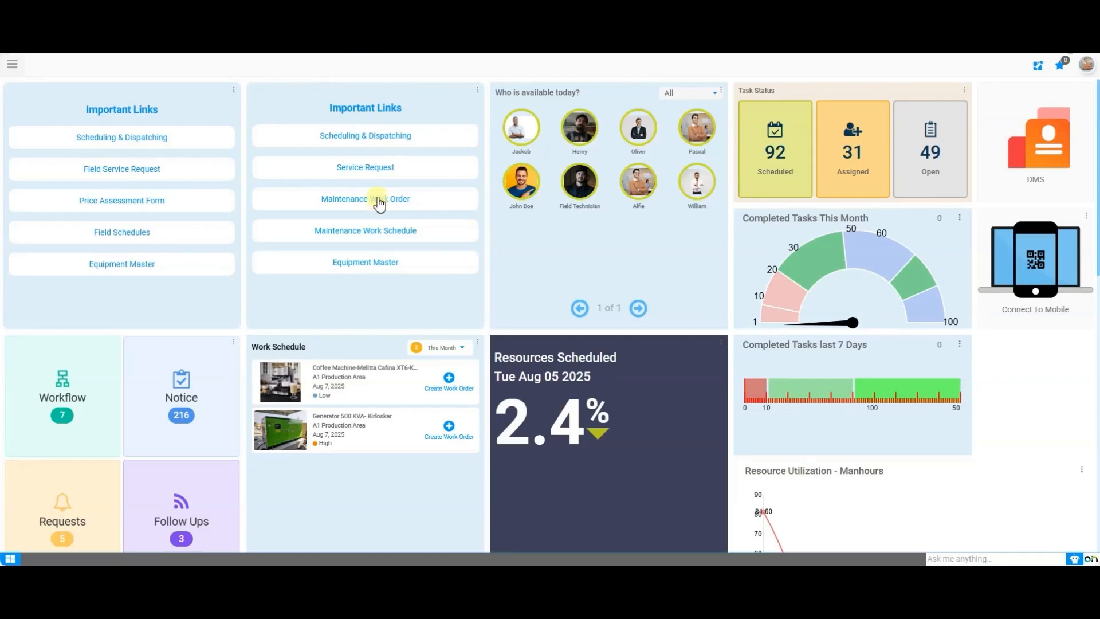
# Step: Switch to the web application and open the Generator 500 KVA- Kirloskar record in Maintenance Work Order
pyautogui.click(11, 73)
pyautogui.write('Maintenance Work Order')
pyautogui.press('Down')
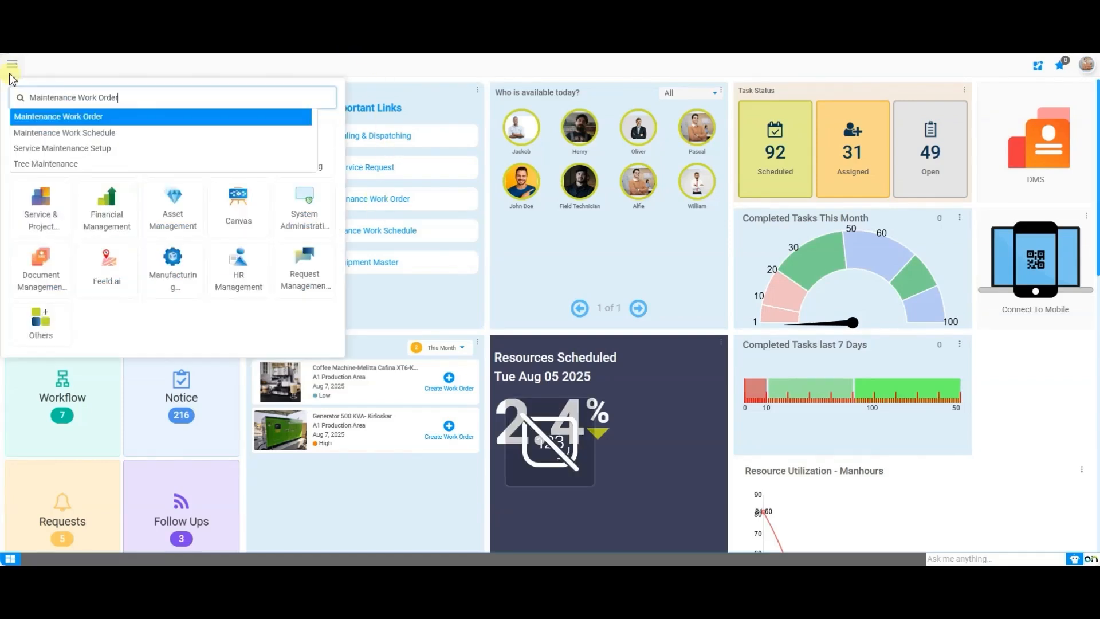
pyautogui.press('Return')
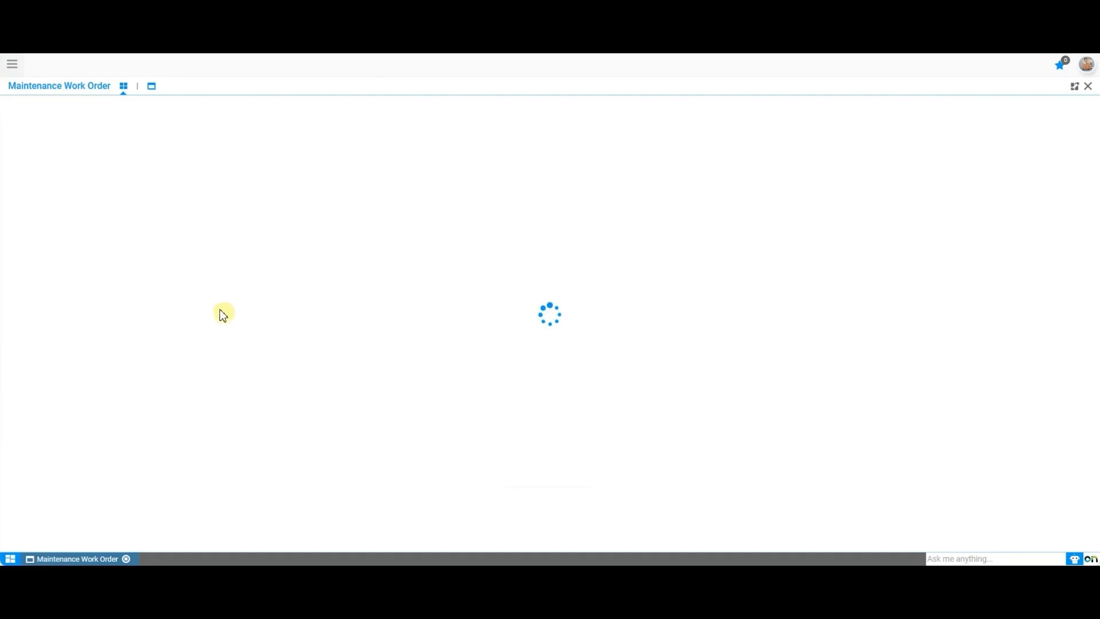
pyautogui.click(153, 86)
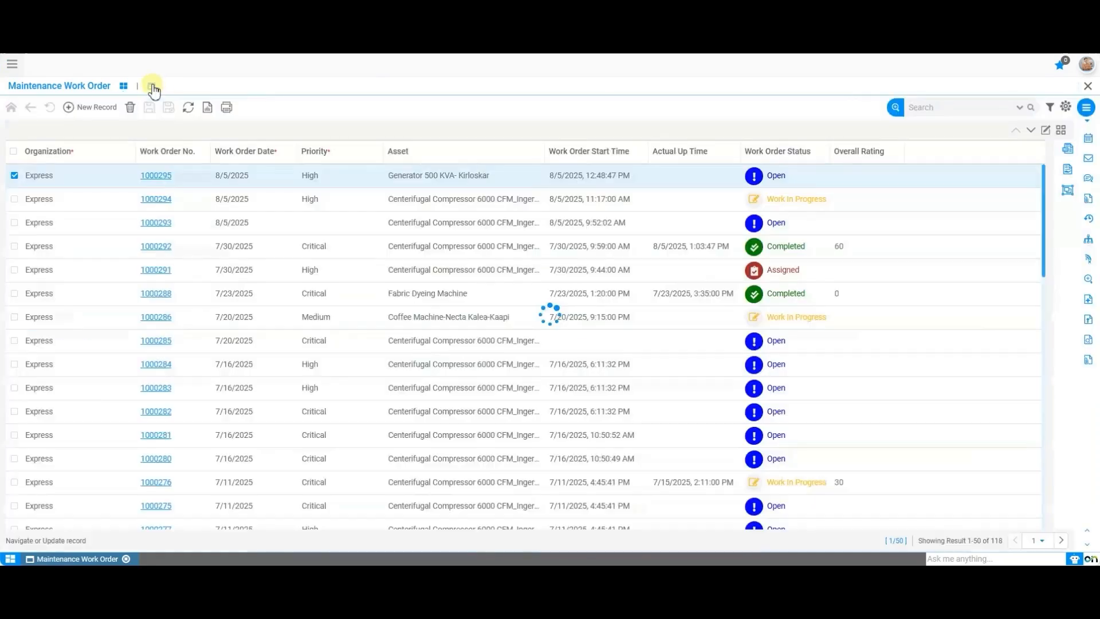
pyautogui.click(159, 177)
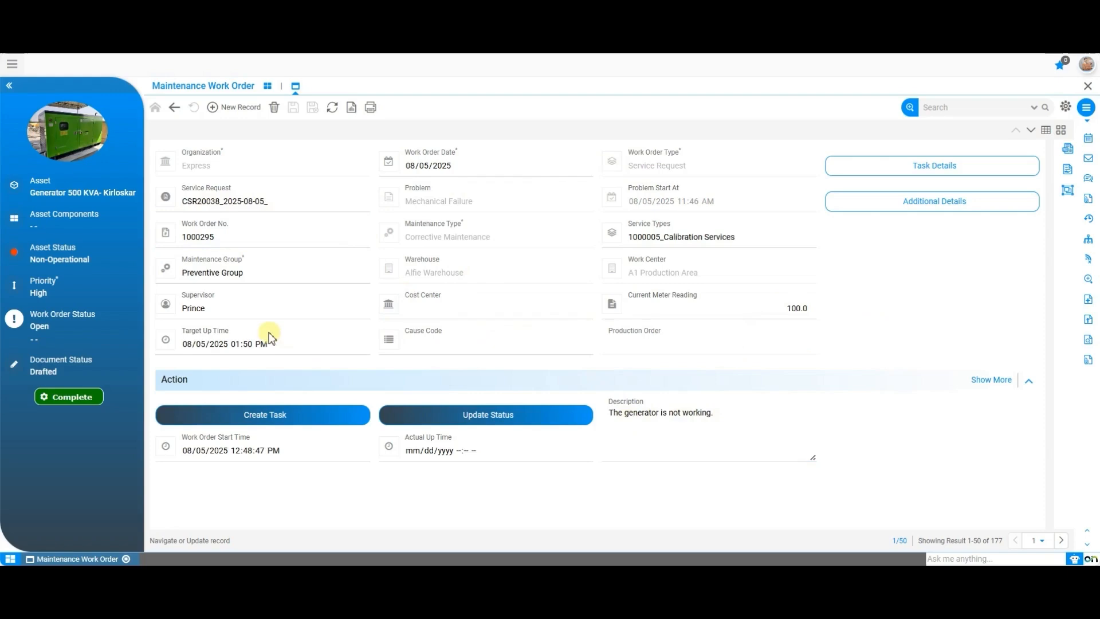
pyautogui.click(246, 451)
# Step: Review the work order's task details for Basic Inspection of the Machine and return to the work order
pyautogui.click(950, 165)
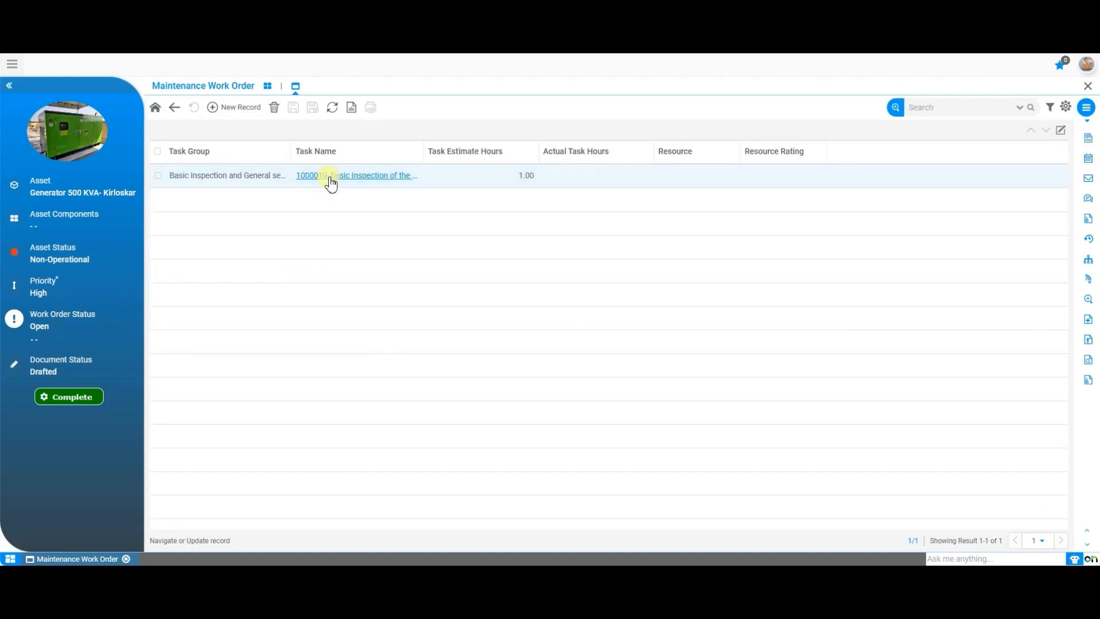
pyautogui.click(326, 178)
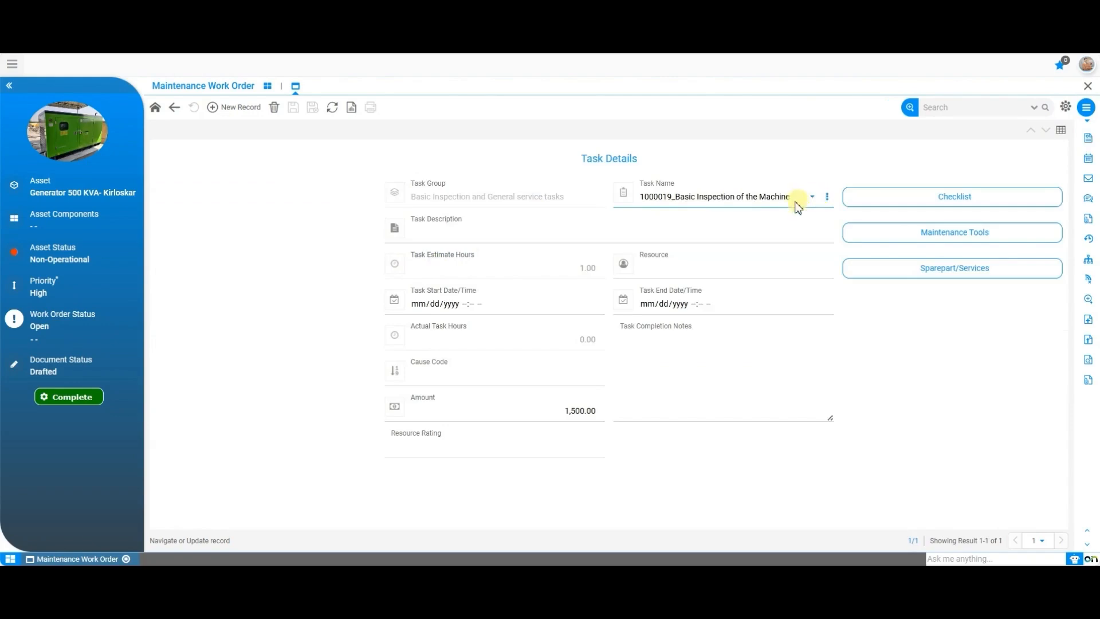
pyautogui.click(175, 108)
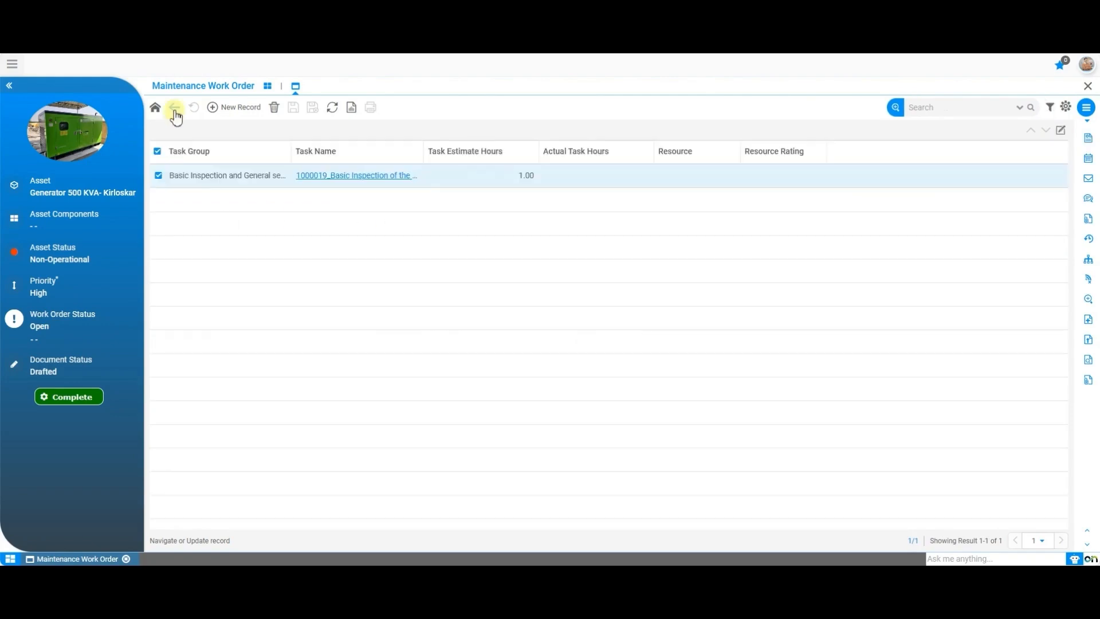
pyautogui.click(176, 112)
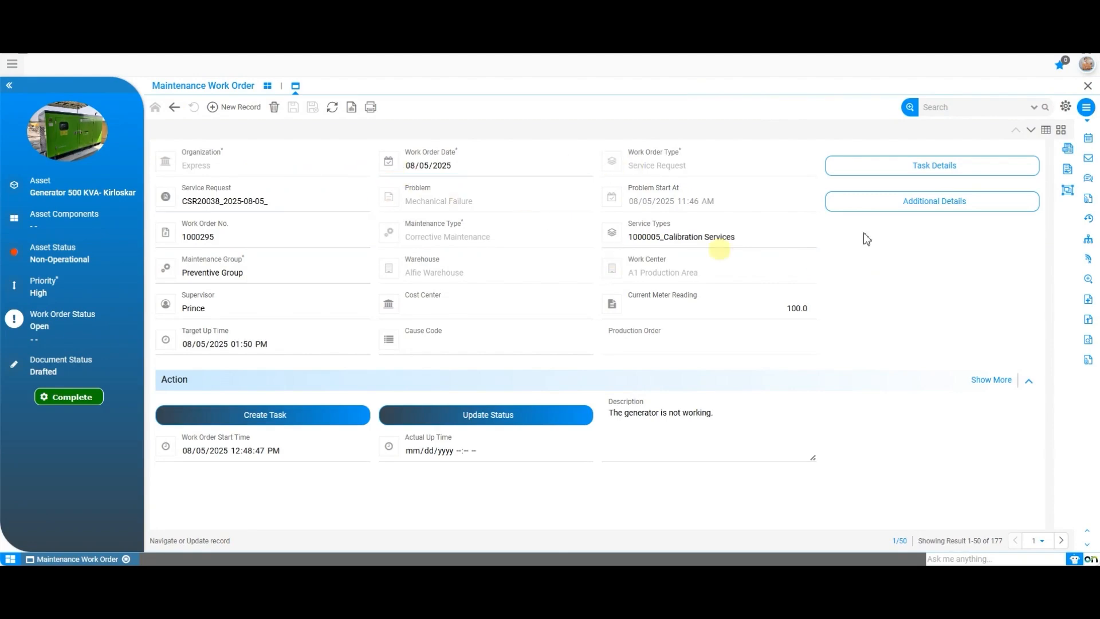
# Step: View the photo in the work order's linked documents and close the Document Management System
pyautogui.click(1085, 111)
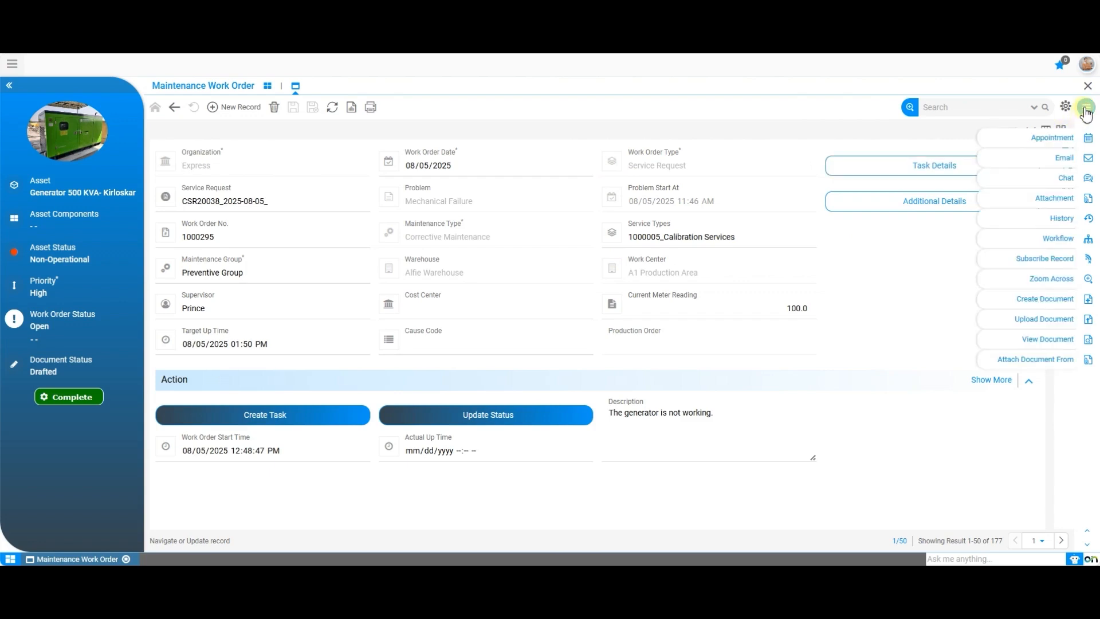
pyautogui.click(1053, 339)
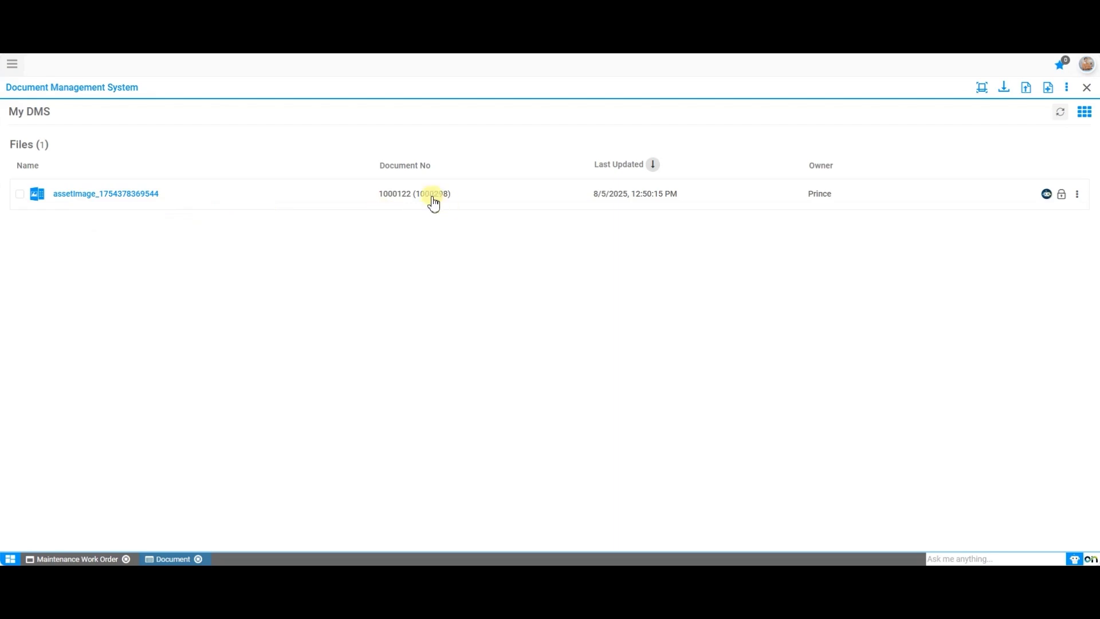
pyautogui.click(141, 195)
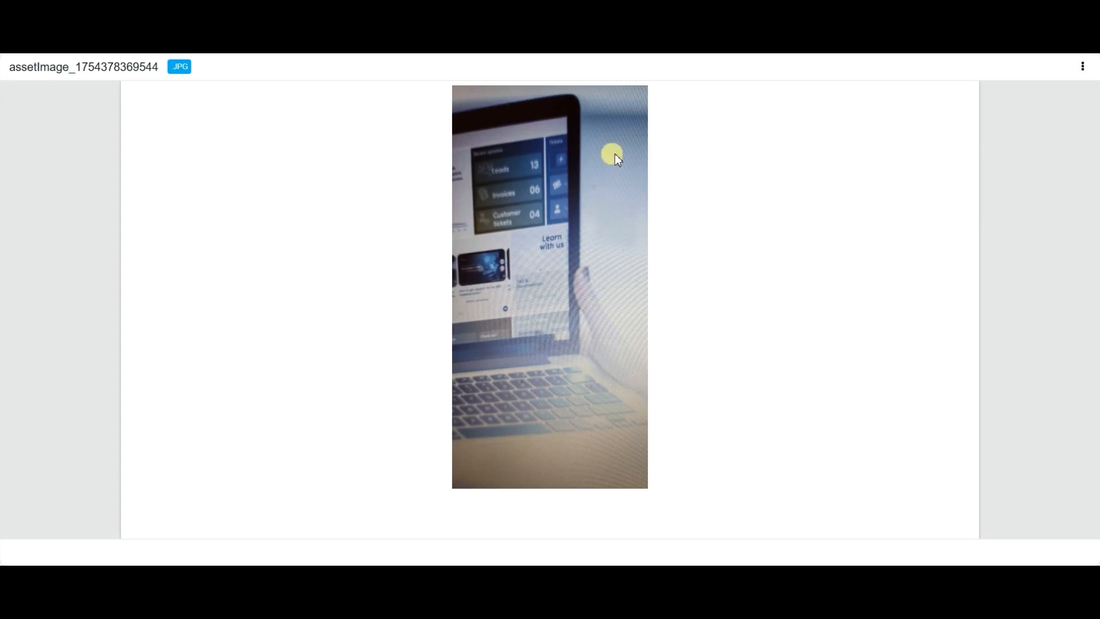
pyautogui.click(1086, 9)
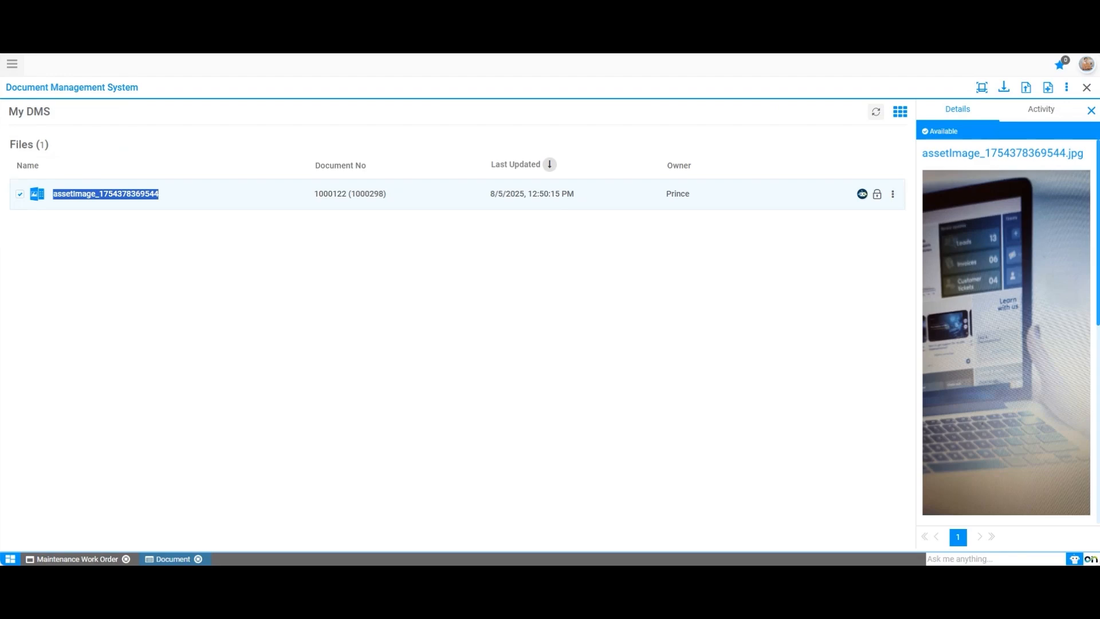
pyautogui.click(1091, 110)
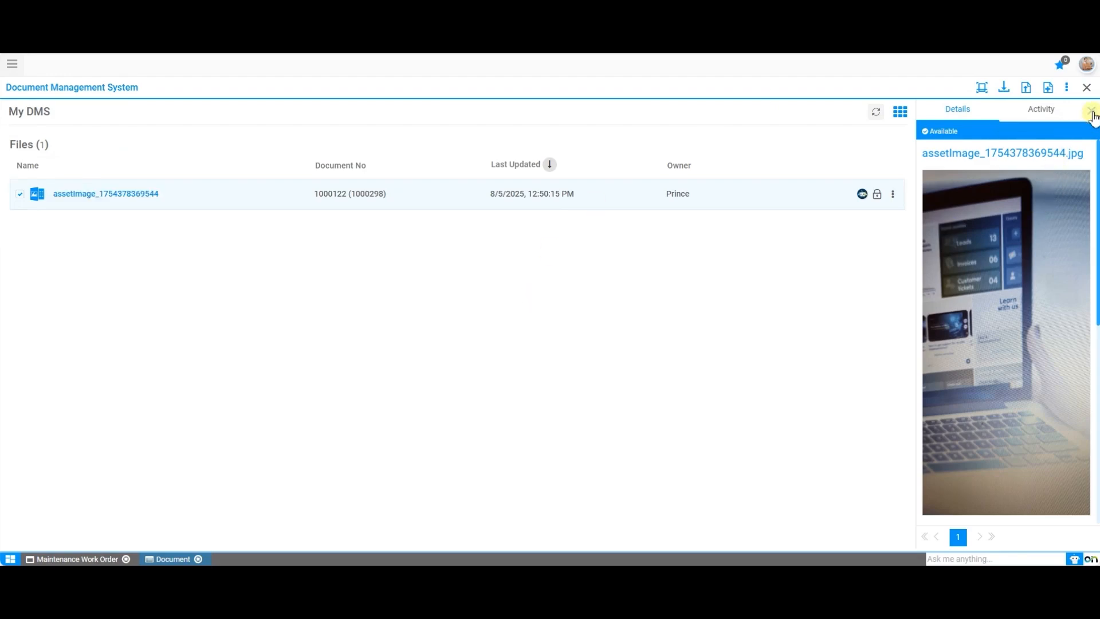
pyautogui.click(1088, 89)
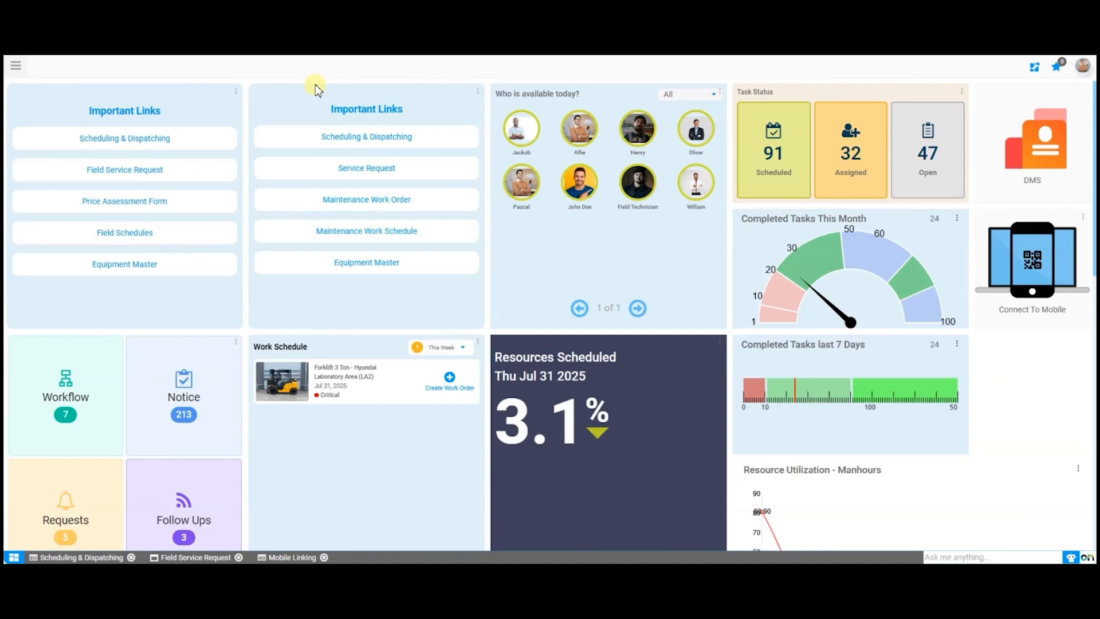
# Step: Find the Inventory Count window by searching for "inv" and start a new inventory count record
pyautogui.click(15, 65)
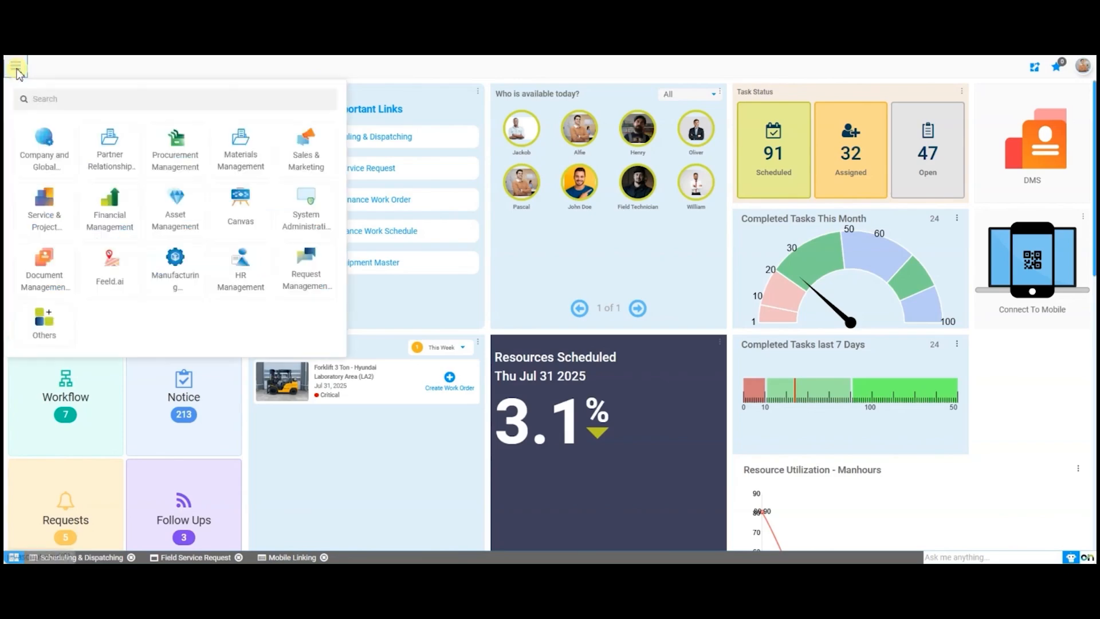
pyautogui.click(46, 96)
pyautogui.write('inv')
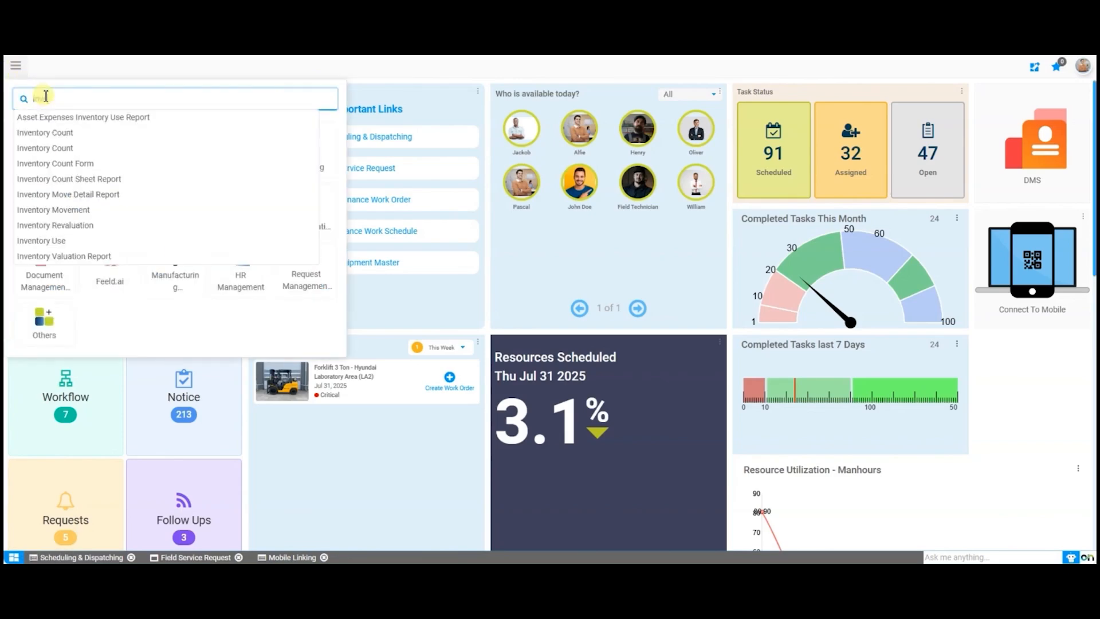
pyautogui.press('Down')
pyautogui.press('Down')
pyautogui.press('Return')
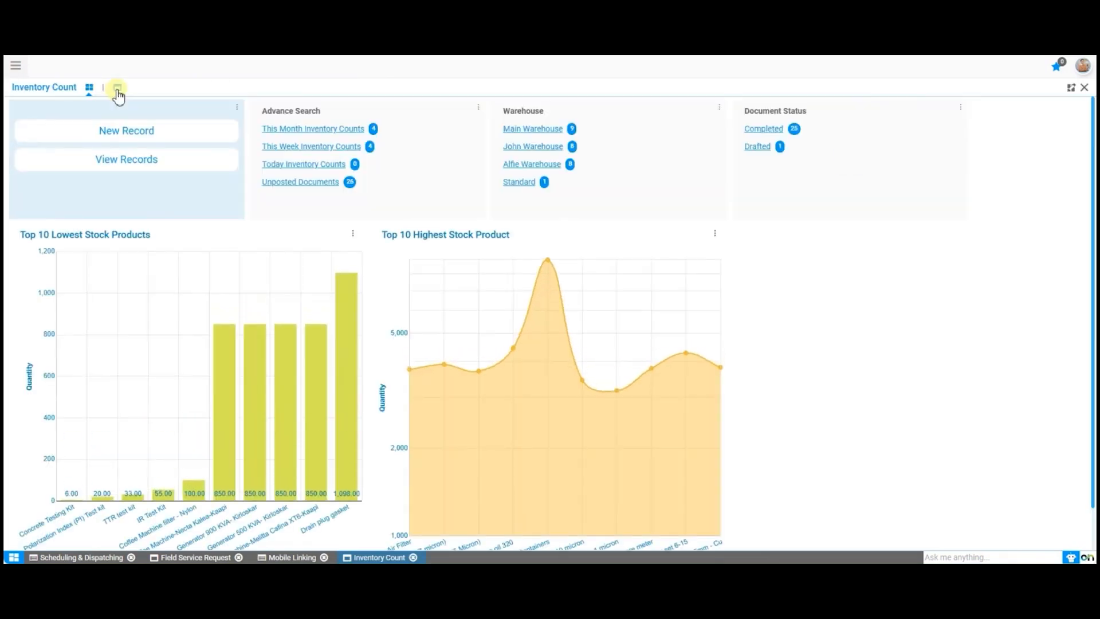
pyautogui.click(118, 89)
pyautogui.click(250, 109)
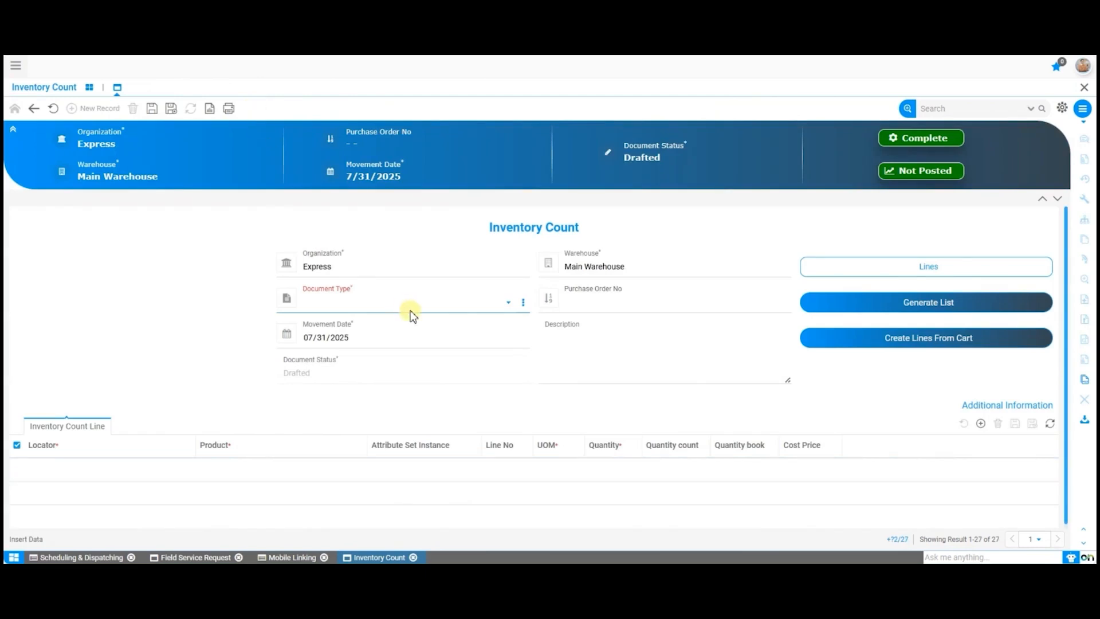
# Step: Set the document type to Physical Inventory and the warehouse to Alfie Warehouse, and save the inventory count
pyautogui.click(411, 314)
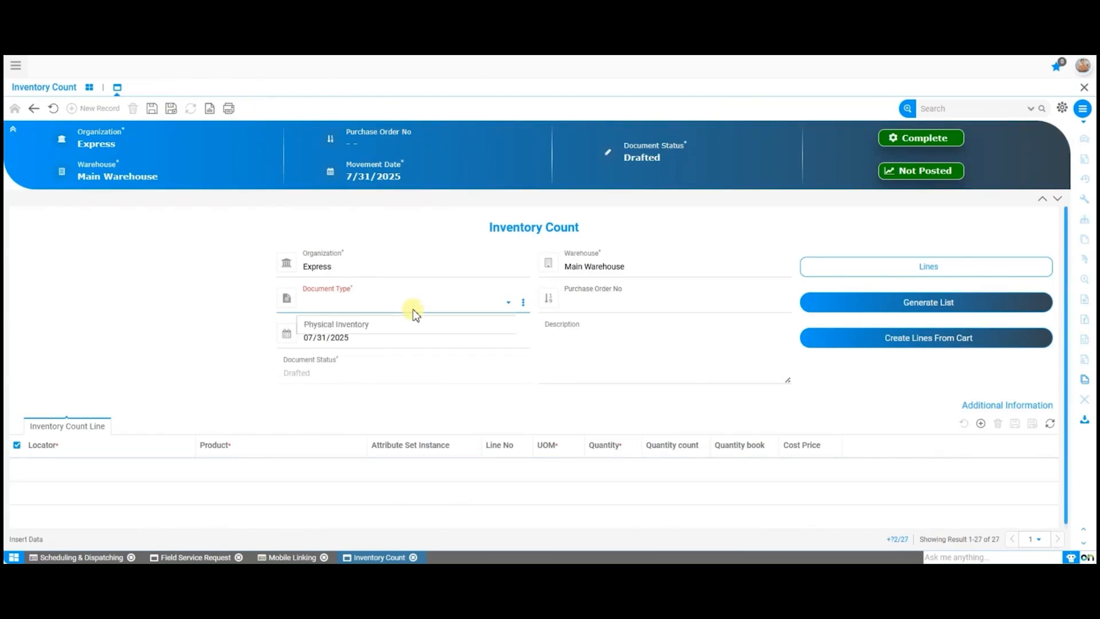
pyautogui.click(405, 323)
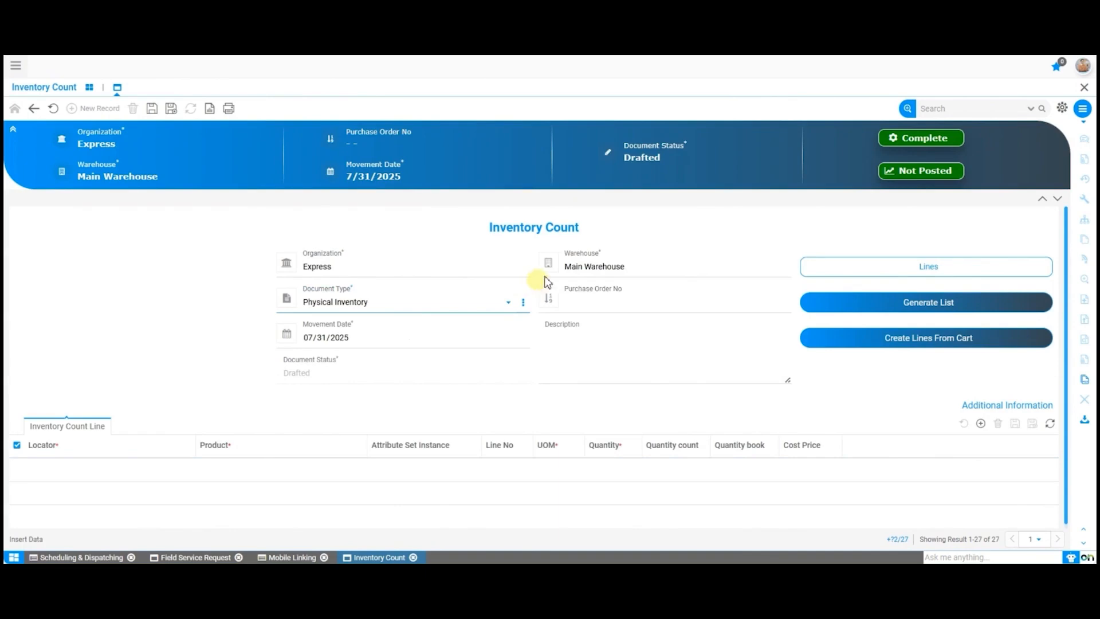
pyautogui.click(617, 270)
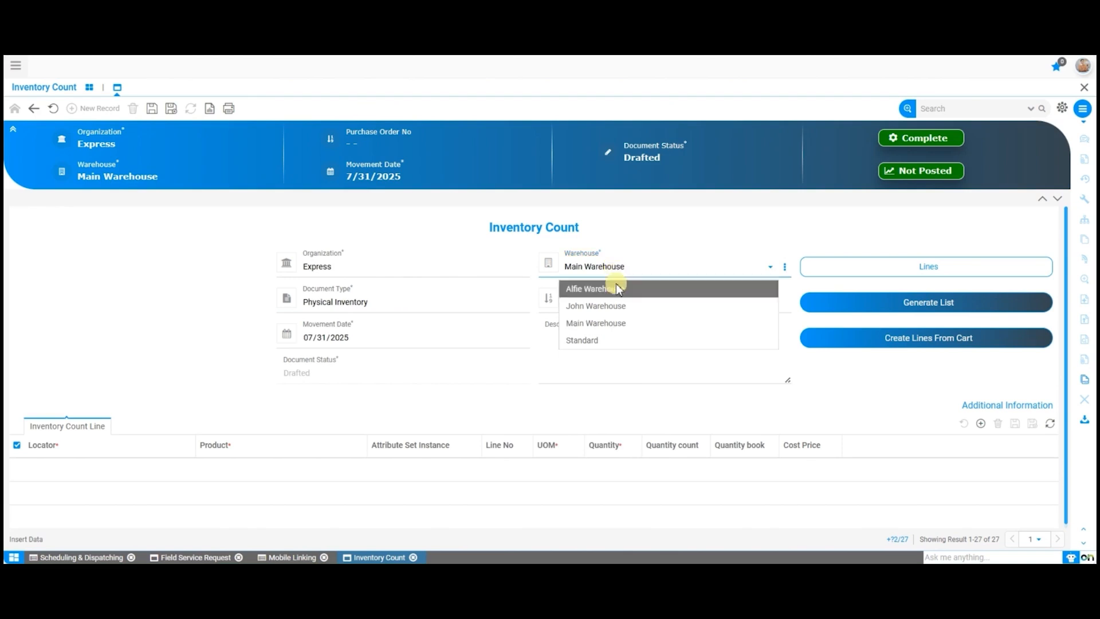
pyautogui.click(617, 286)
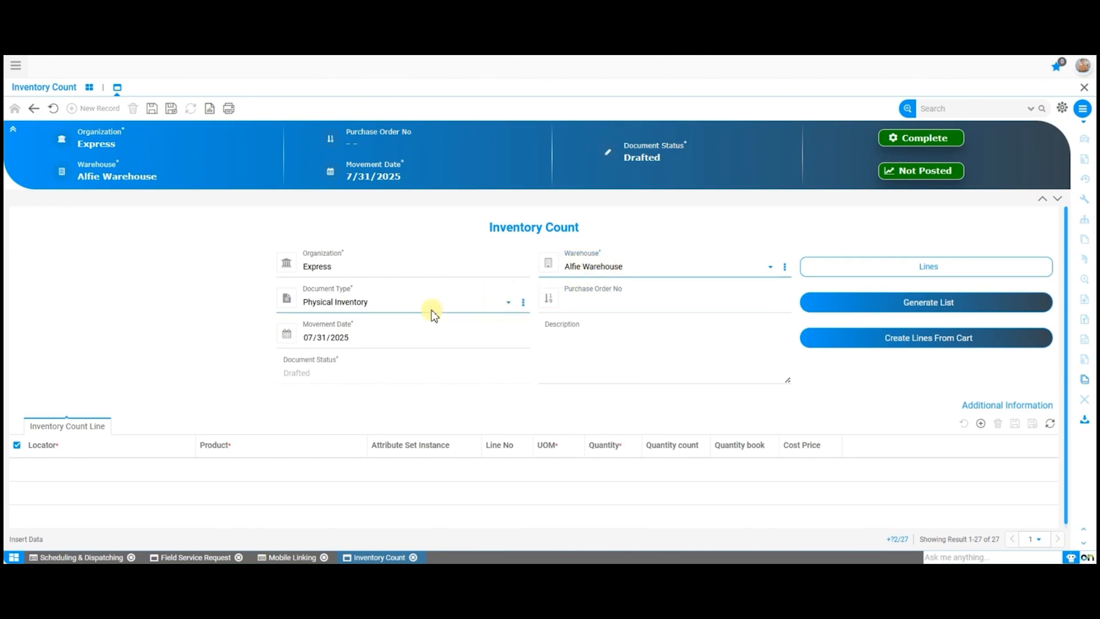
pyautogui.click(196, 315)
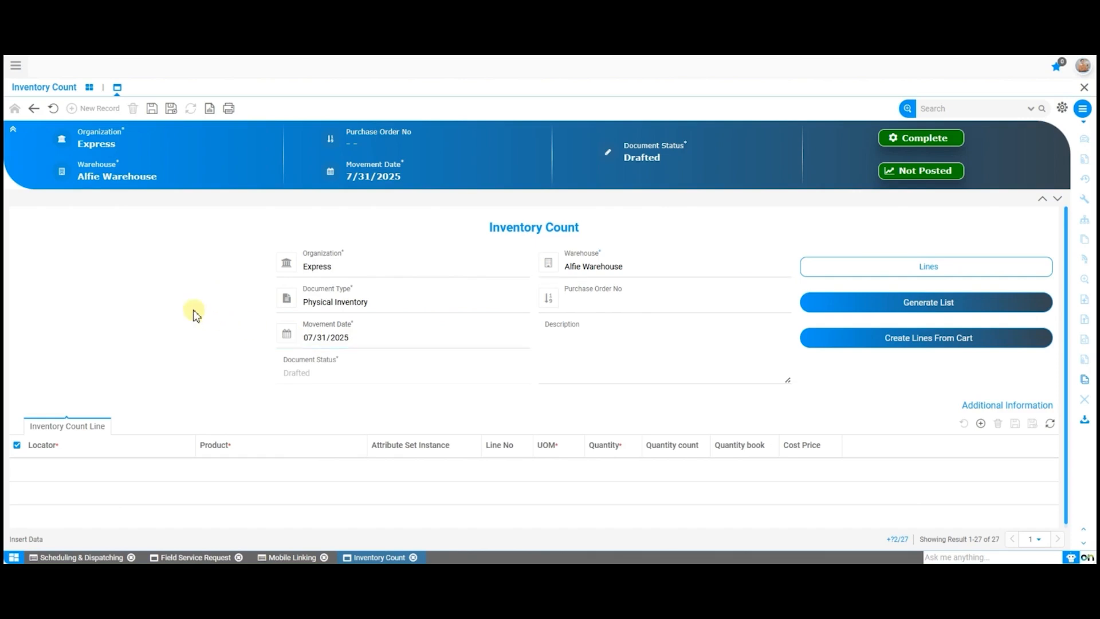
pyautogui.click(153, 109)
# Step: Add a new line to the inventory count with the locator Alfie Warehouse_1000004_P1*R2*Q3
pyautogui.click(934, 267)
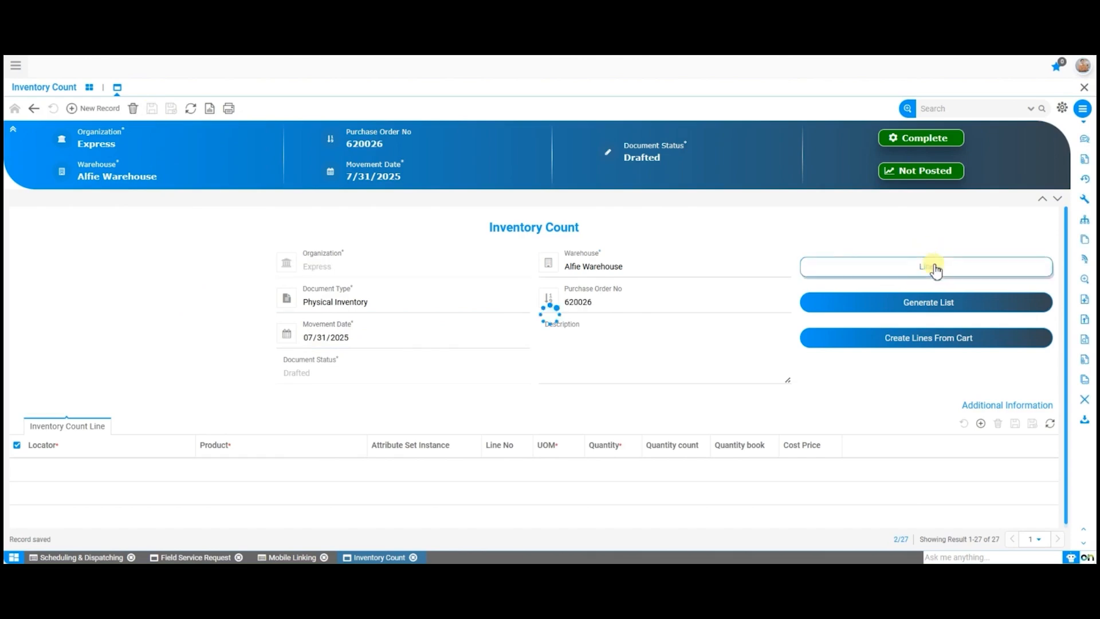
pyautogui.click(112, 113)
pyautogui.click(112, 113)
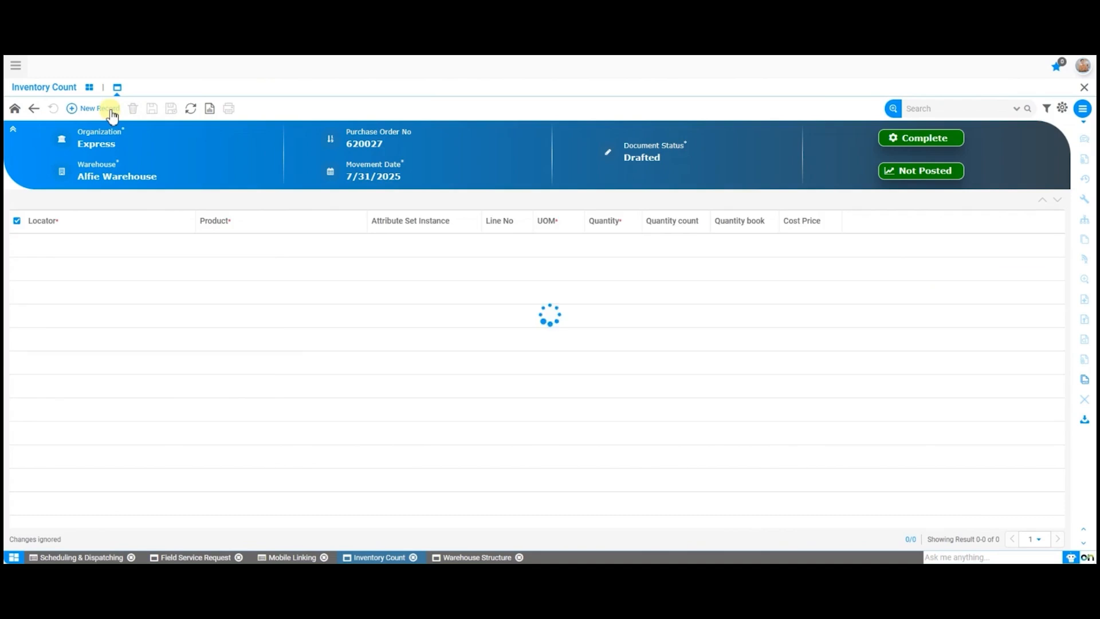
pyautogui.click(374, 269)
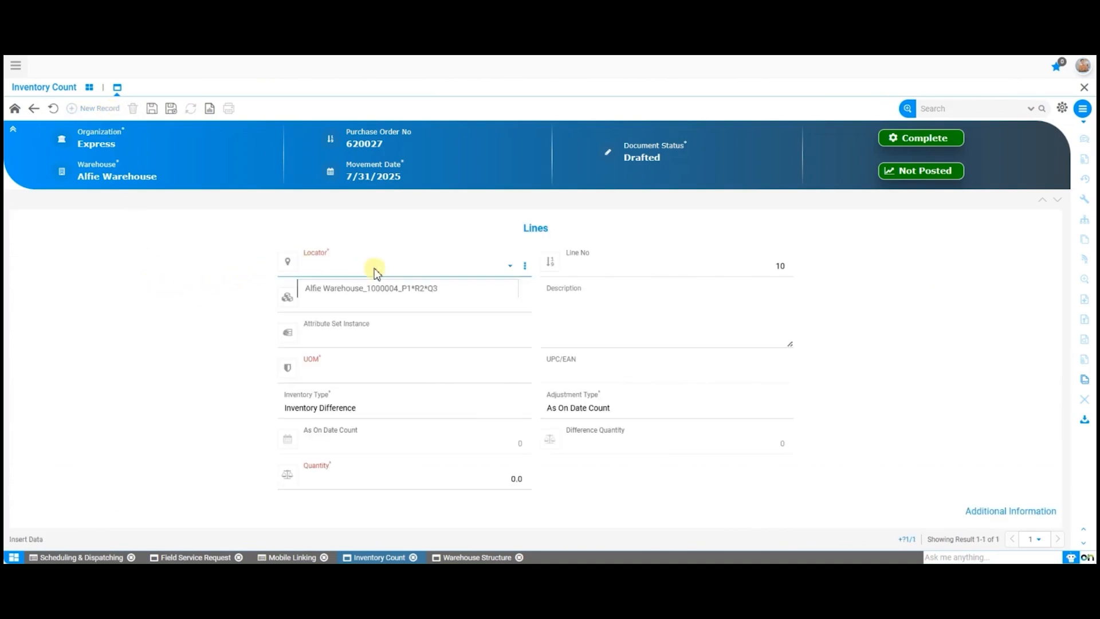
pyautogui.click(376, 288)
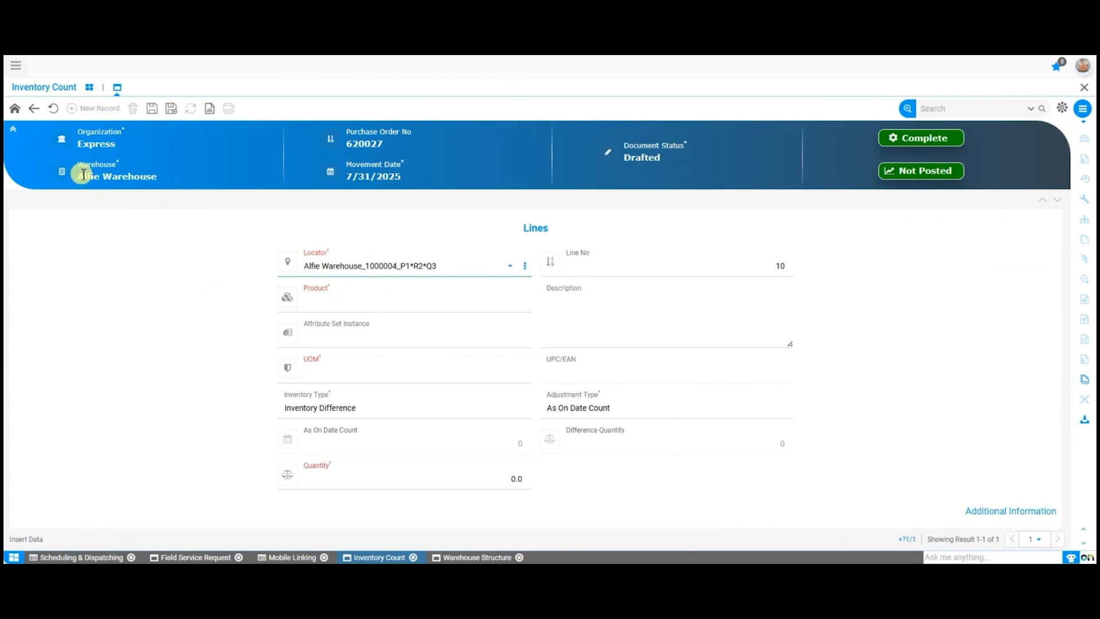
# Step: Set the line's product to Coffee Machine filter - Nylon and its adjustment type to Quantity Difference
pyautogui.click(348, 302)
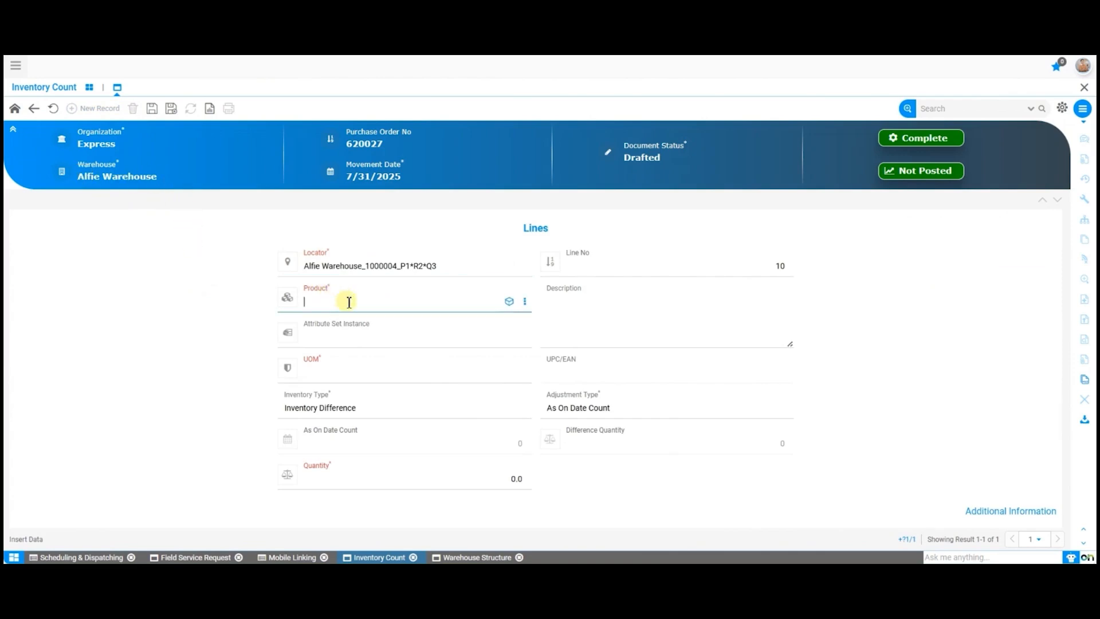
pyautogui.write('coffe')
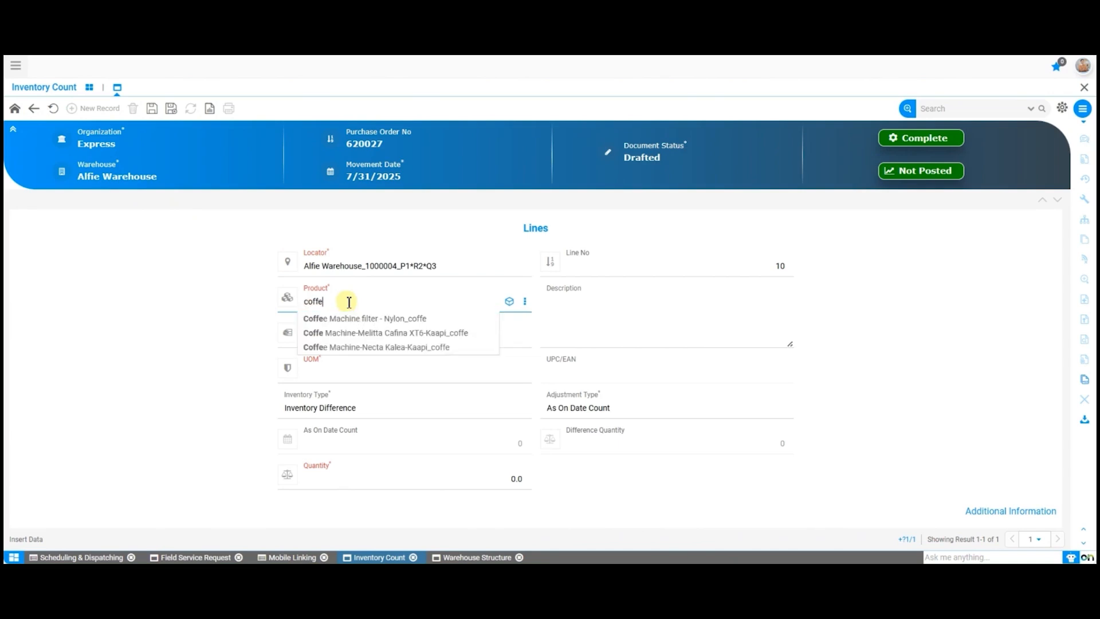
pyautogui.press('Down')
pyautogui.press('Return')
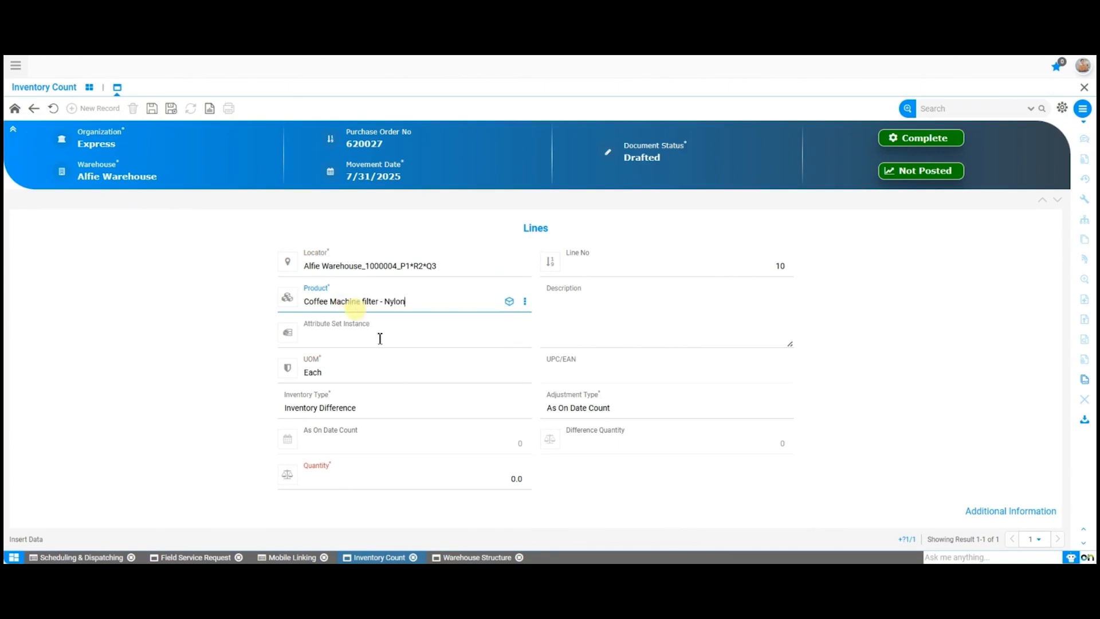
pyautogui.click(608, 408)
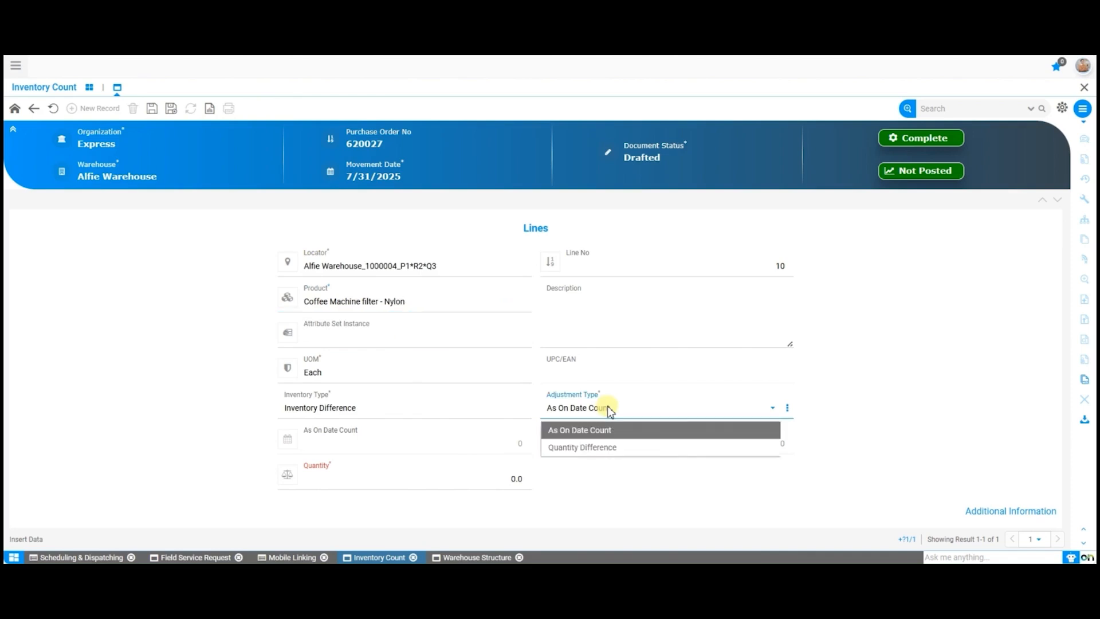
pyautogui.click(609, 447)
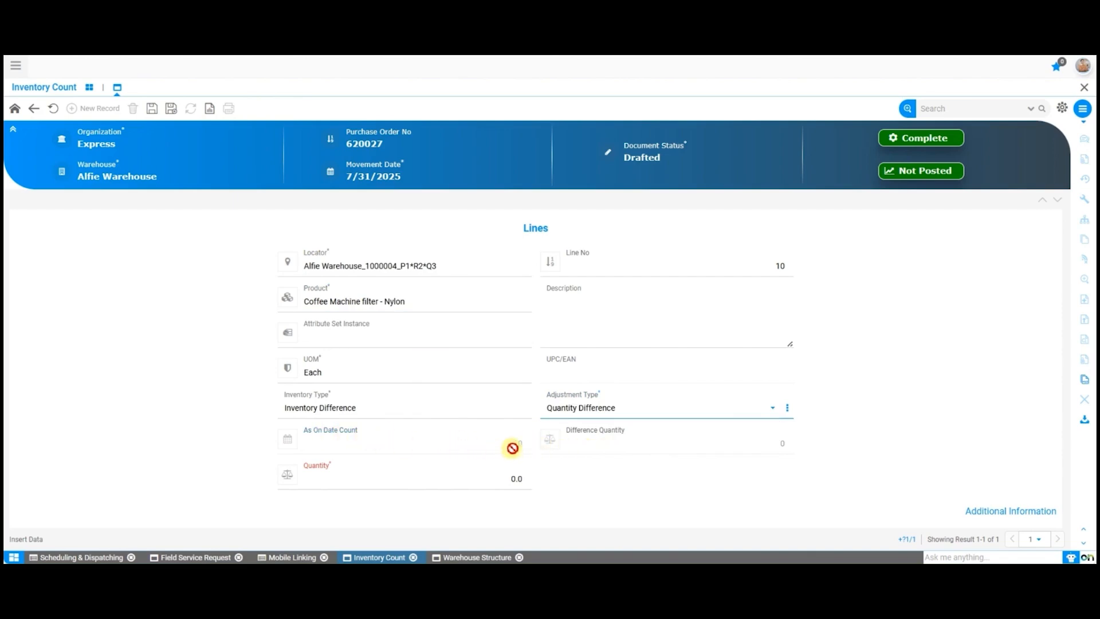
# Step: Open the line's locator in Warehouse Structure and check the stock of Coffee Machine filter - Nylon on the second page
pyautogui.click(521, 267)
pyautogui.click(539, 297)
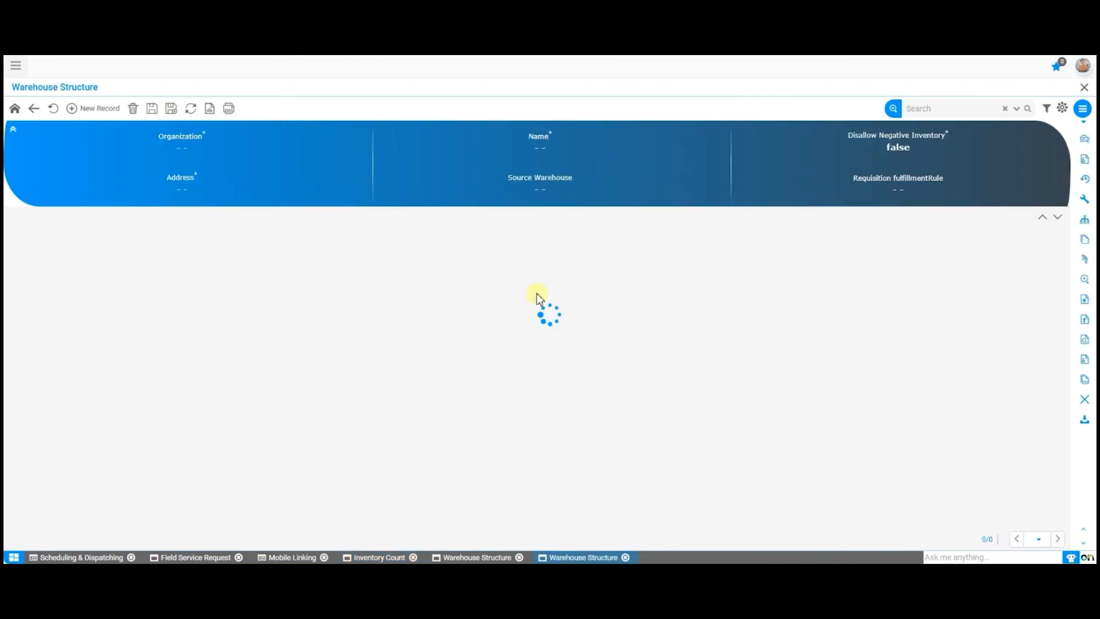
pyautogui.click(50, 261)
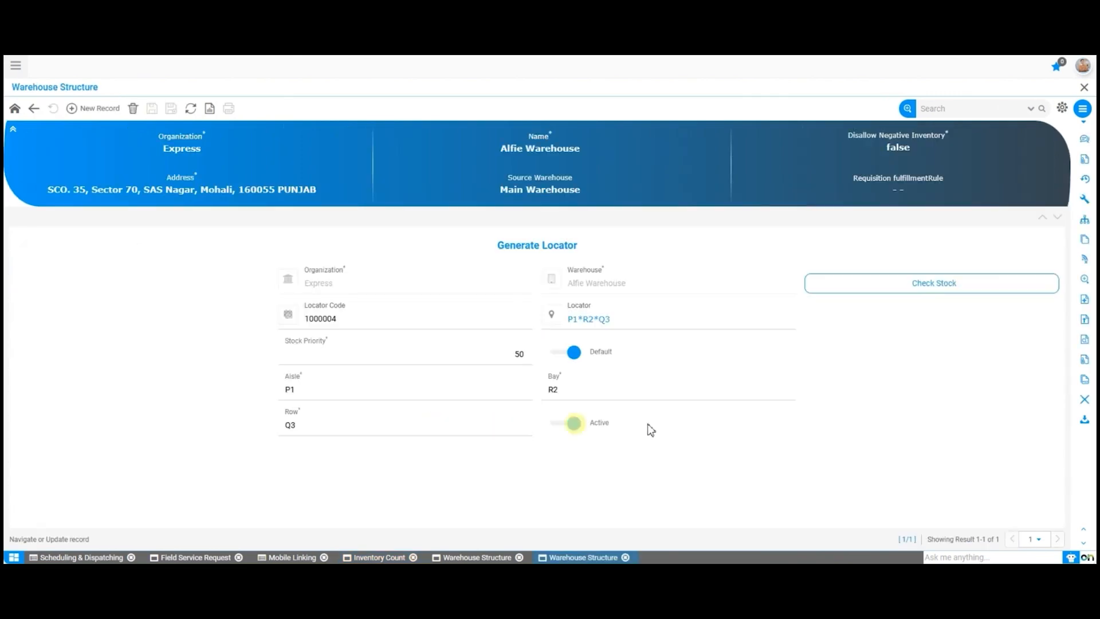
pyautogui.click(935, 295)
pyautogui.scroll(-15, 834, 458)
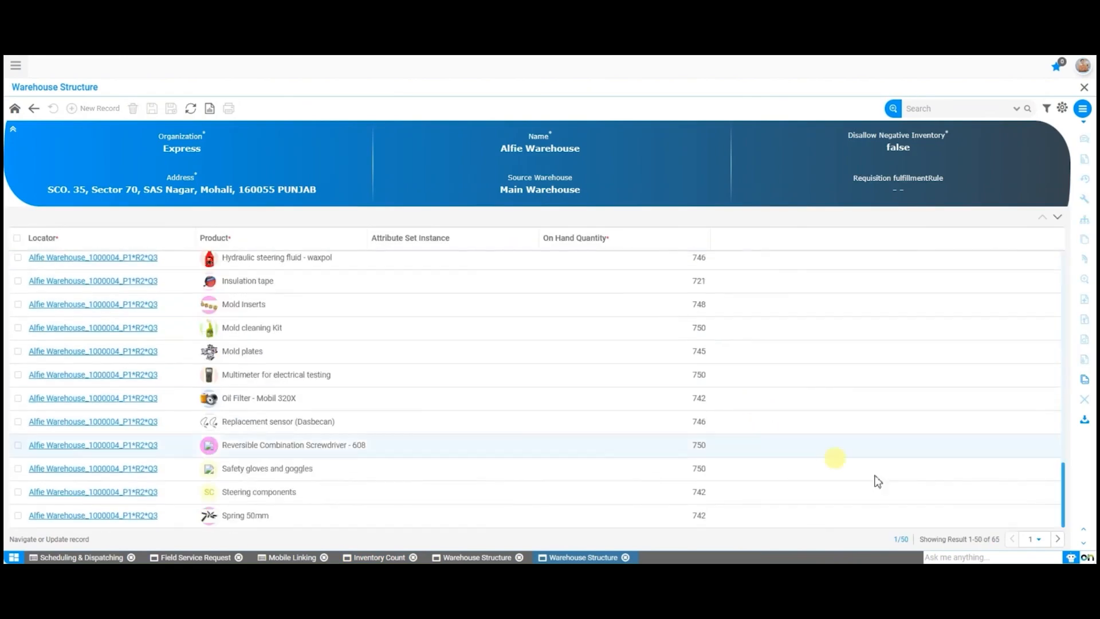
pyautogui.click(1035, 539)
pyautogui.click(1034, 519)
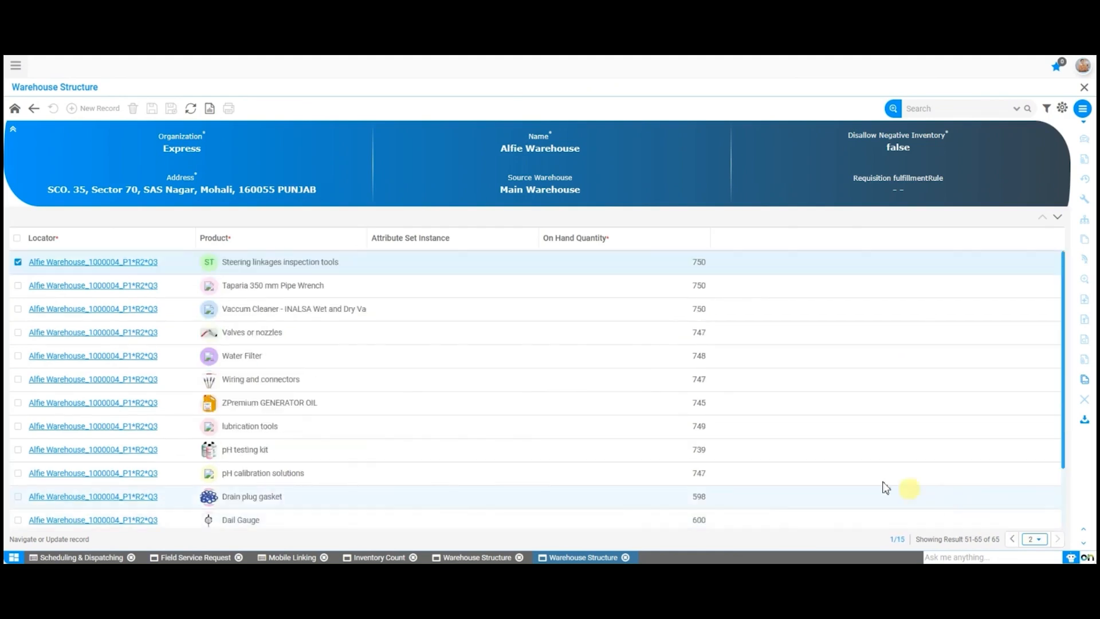
pyautogui.scroll(-3, 886, 487)
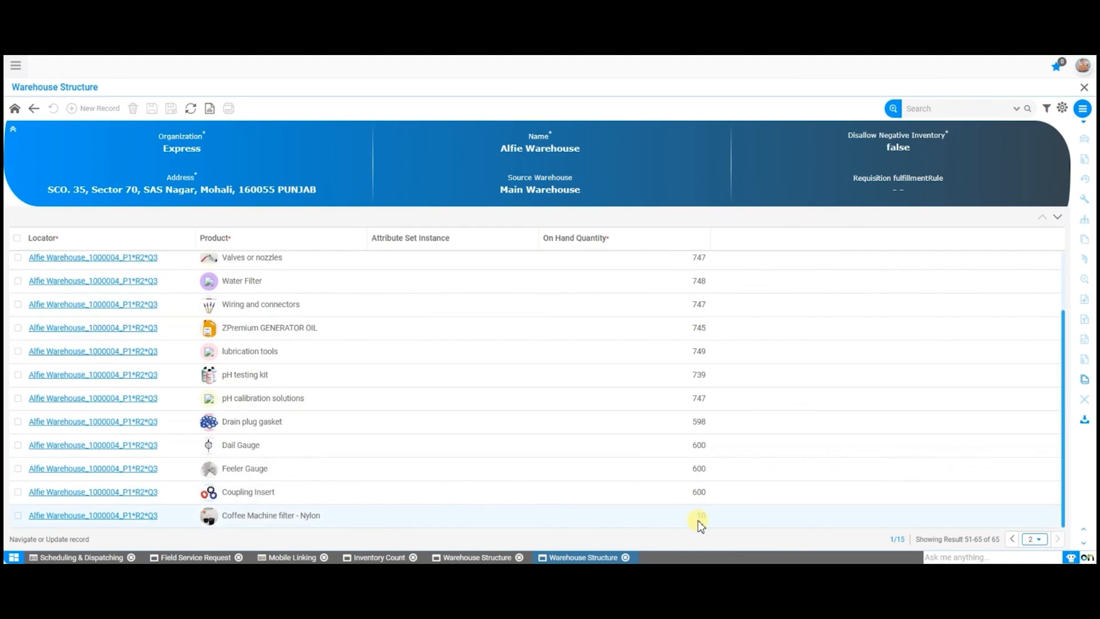
# Step: Set the inventory count line's adjustment type to As On Date Count and quantity to 30, save it and complete the document
pyautogui.click(396, 556)
pyautogui.click(476, 478)
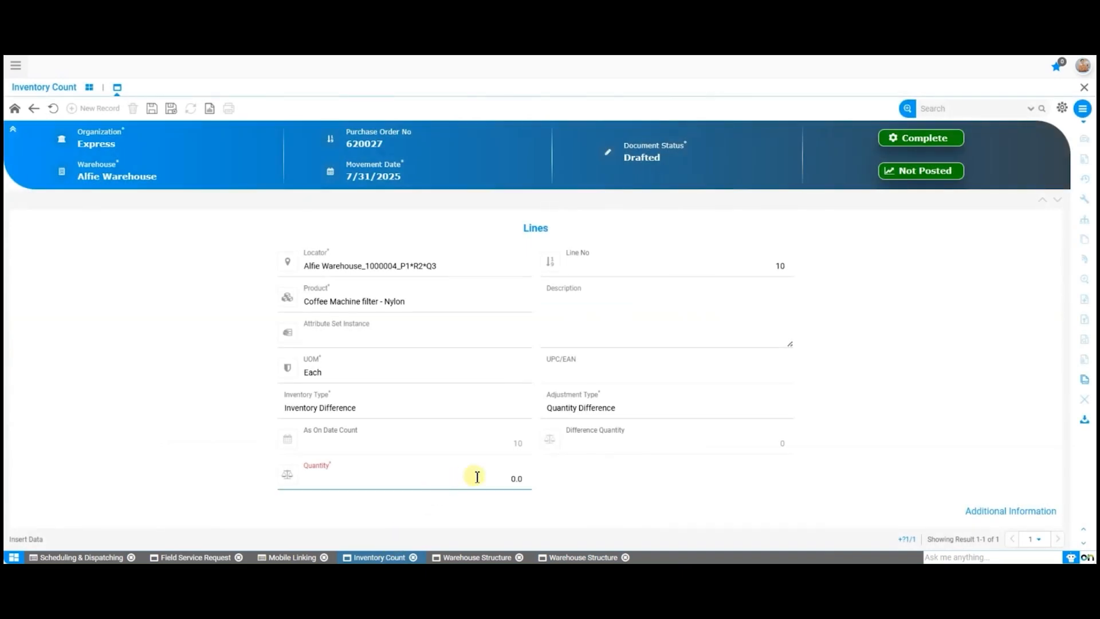
pyautogui.click(544, 482)
pyautogui.click(609, 414)
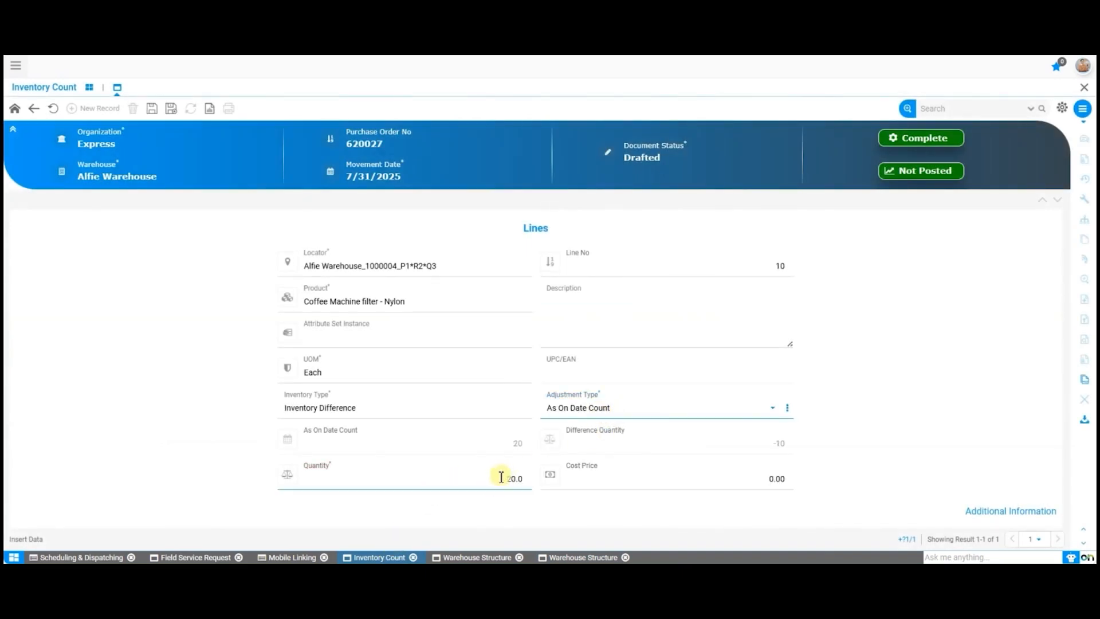
pyautogui.click(501, 476)
pyautogui.write('30')
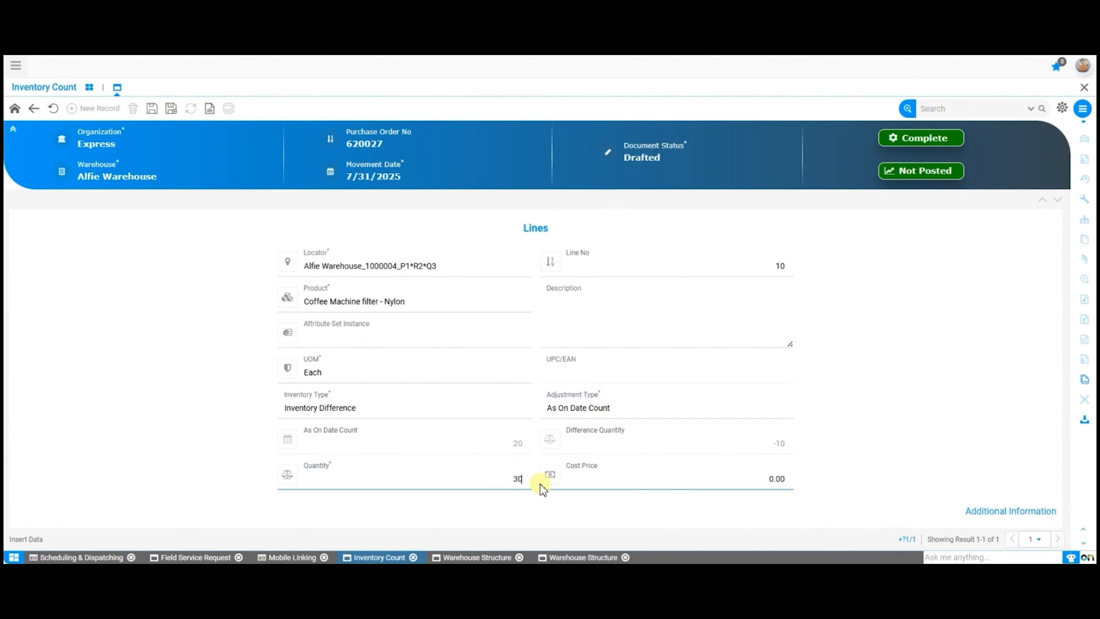
pyautogui.click(225, 392)
pyautogui.click(170, 113)
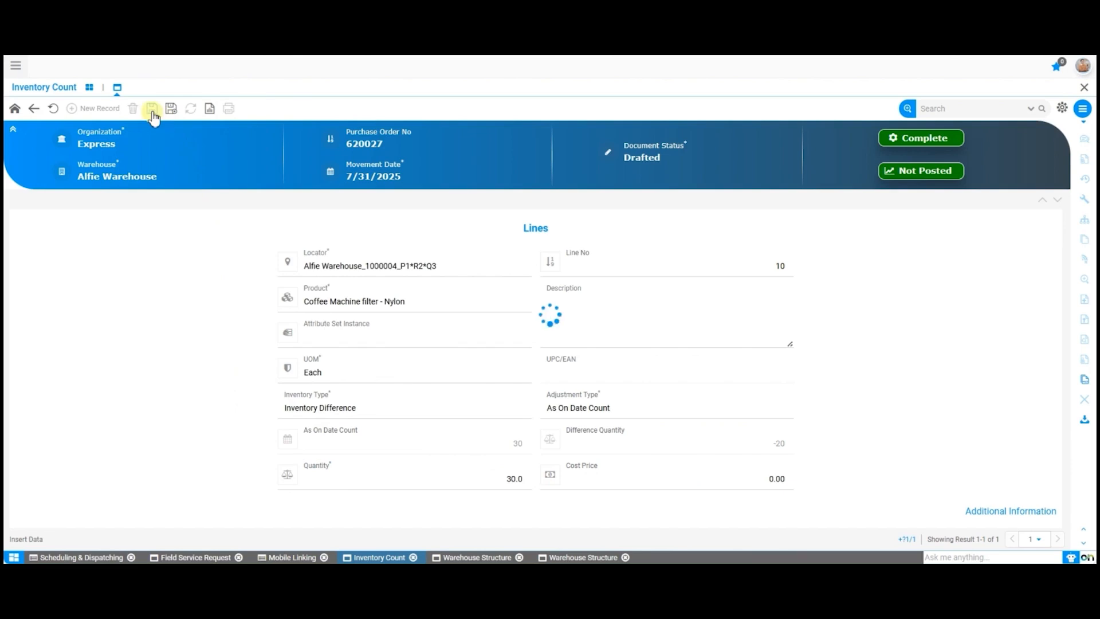
pyautogui.click(927, 146)
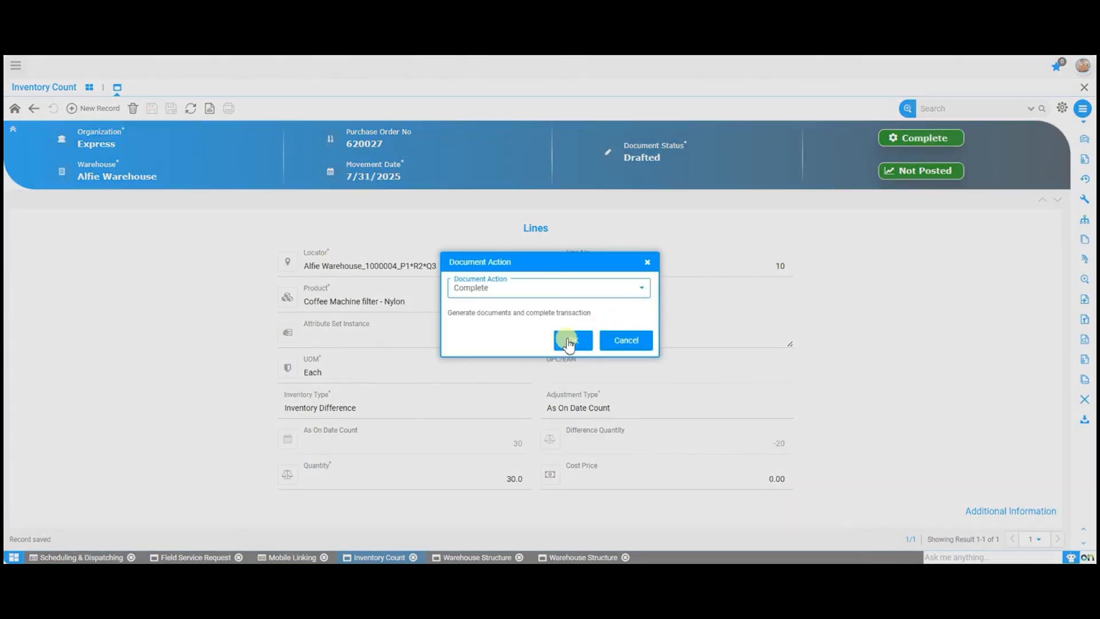
pyautogui.click(569, 343)
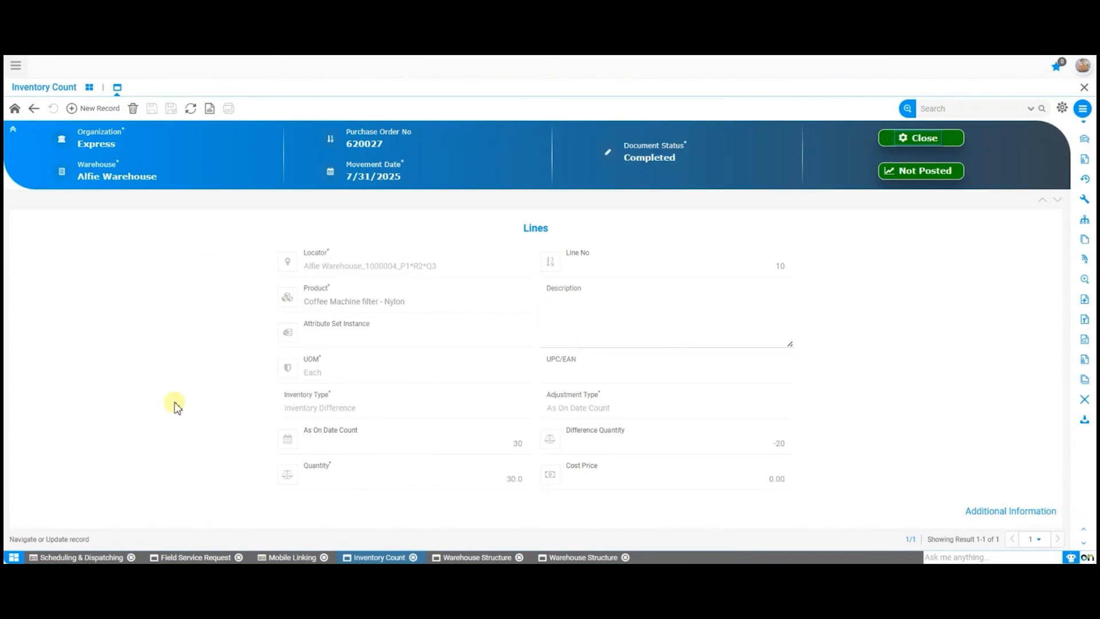
# Step: Refresh the Alfie Warehouse locator stock list and check the on-hand quantity of Coffee Machine filter - Nylon
pyautogui.click(573, 557)
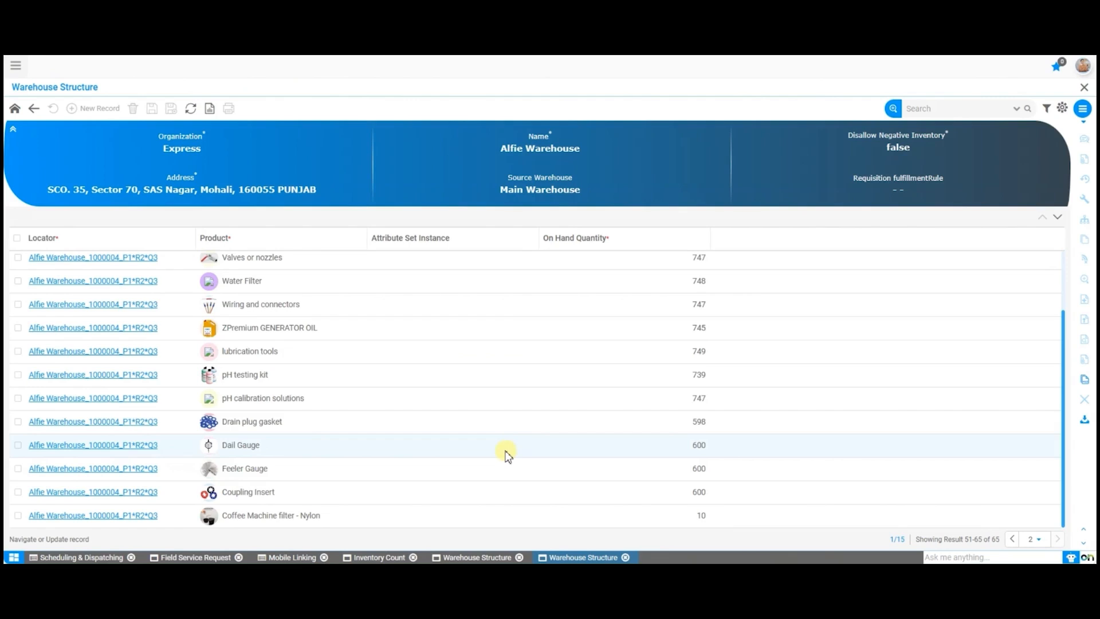
pyautogui.click(191, 108)
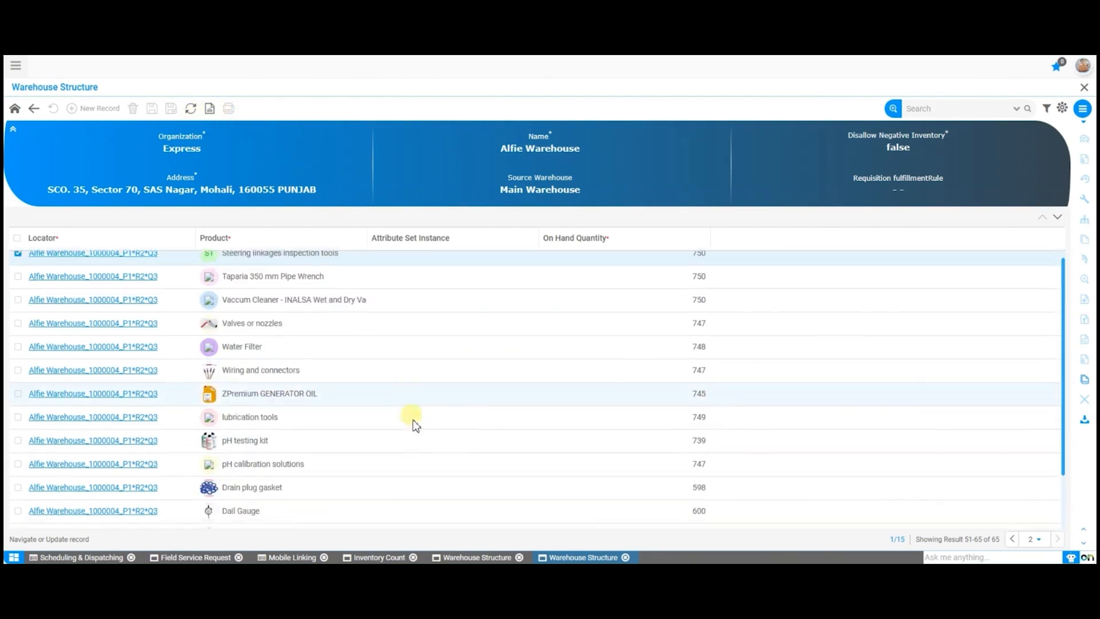
pyautogui.scroll(-2, 401, 435)
pyautogui.doubleClick(124, 515)
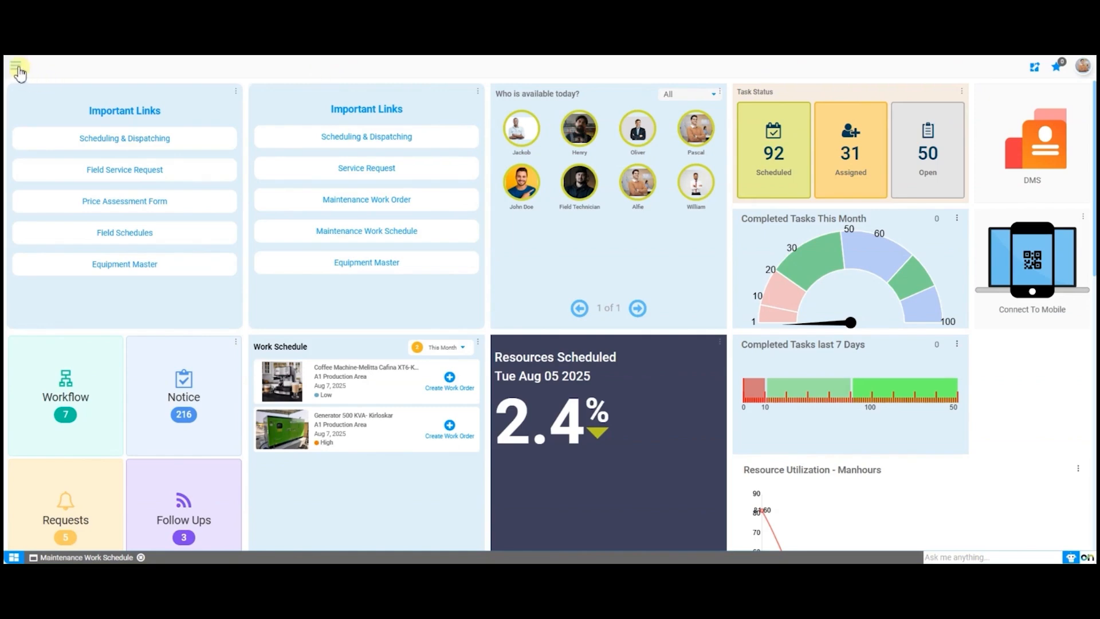
# Step: Find the Auto Work Scheduling window by searching for "auto" and view the details of auto schedule 1000000
pyautogui.click(15, 65)
pyautogui.write('auto')
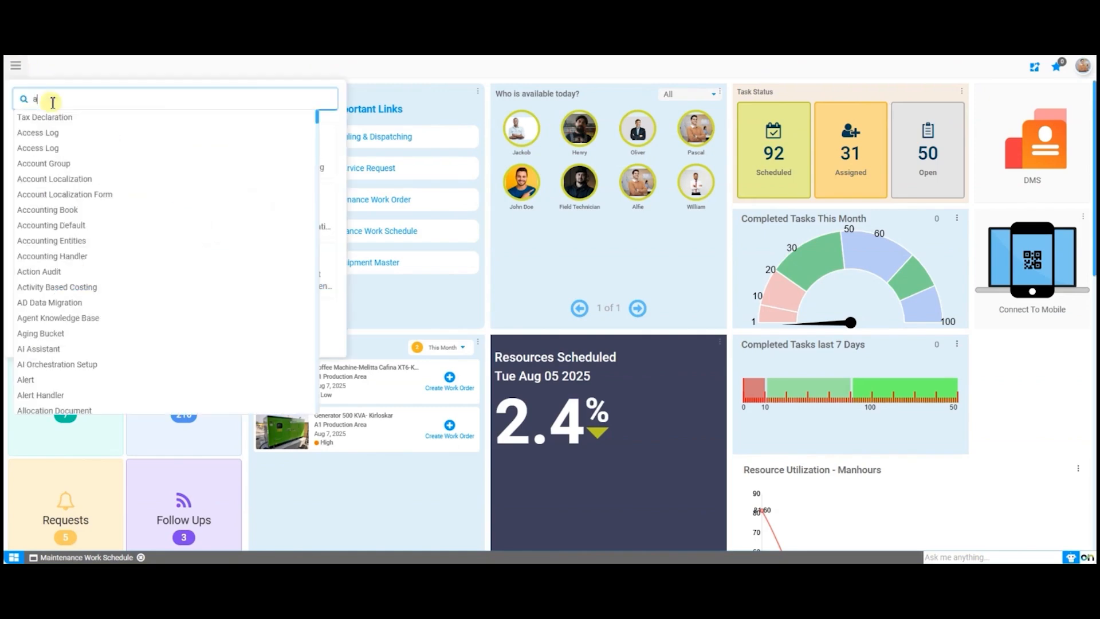
pyautogui.press('Down')
pyautogui.press('Down')
pyautogui.press('Return')
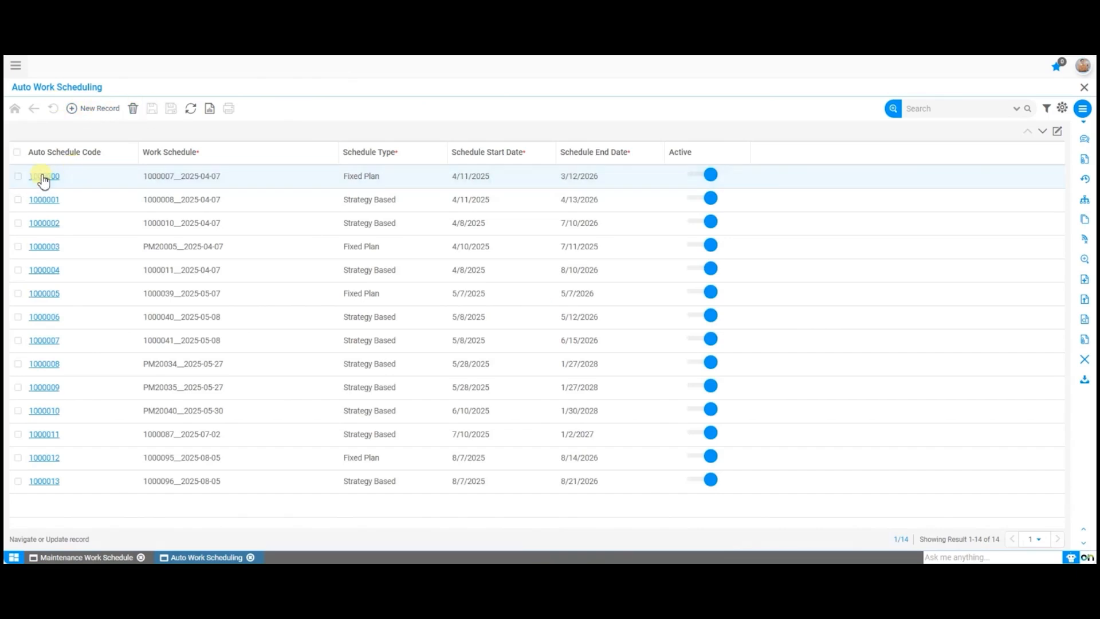
pyautogui.click(41, 177)
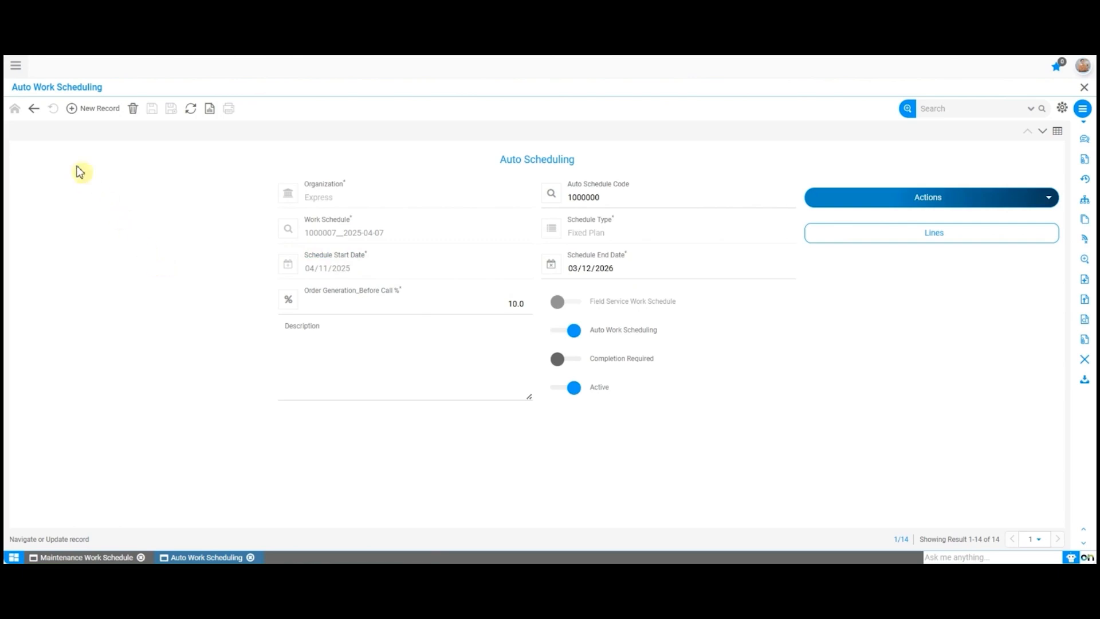
pyautogui.click(37, 113)
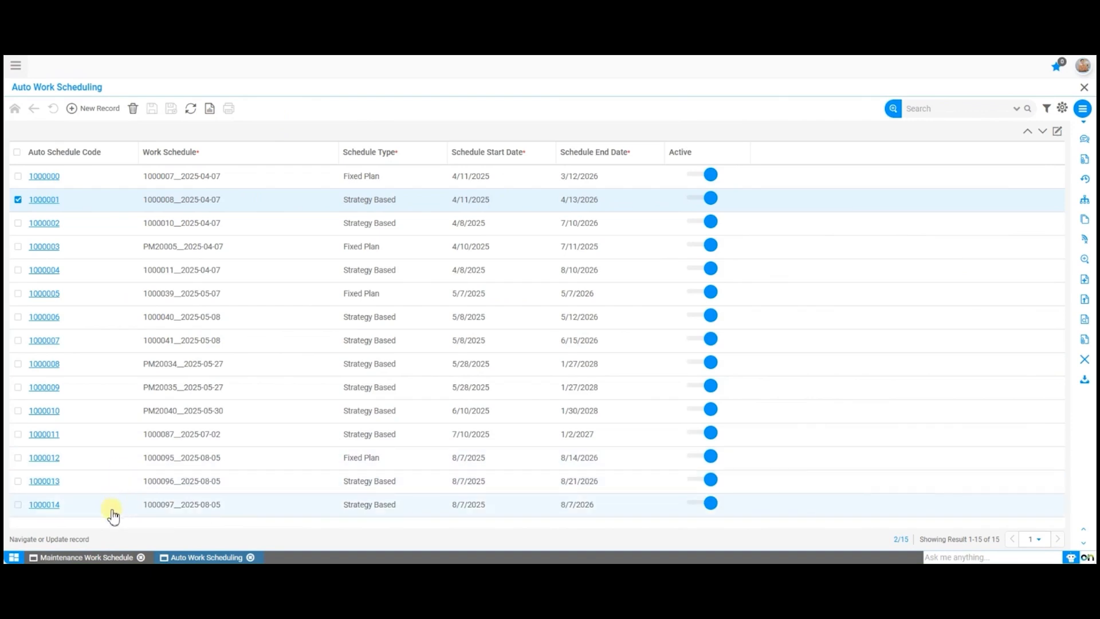
# Step: Review the header, parameters and task details of the compressor's maintenance work schedule 1000098
pyautogui.click(91, 557)
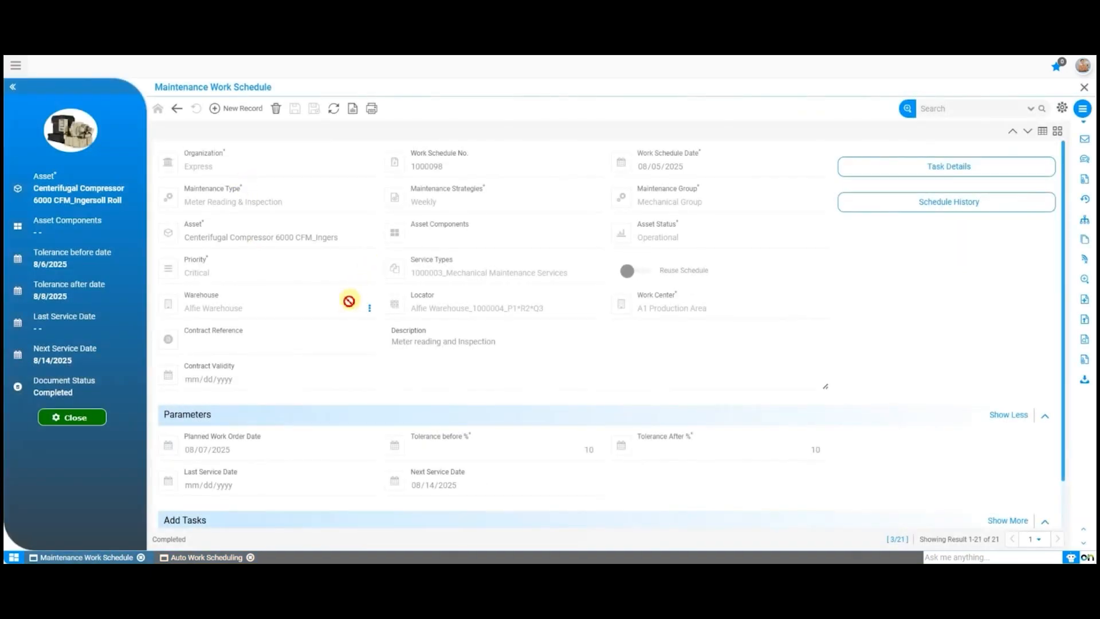
pyautogui.scroll(-1, 298, 338)
pyautogui.scroll(1, 406, 355)
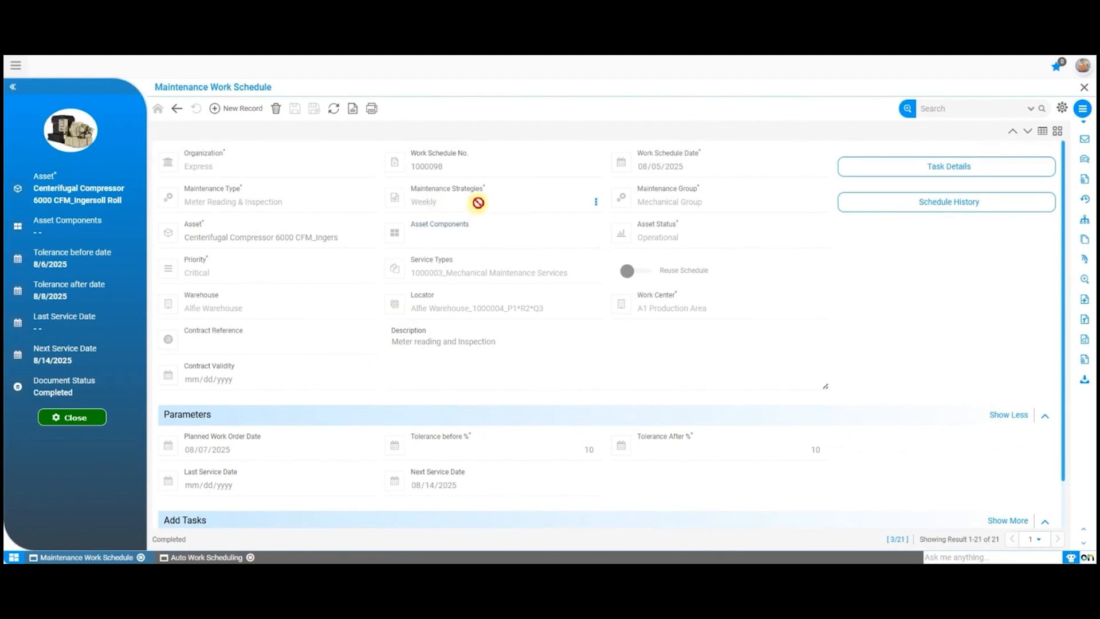
pyautogui.scroll(-1, 331, 352)
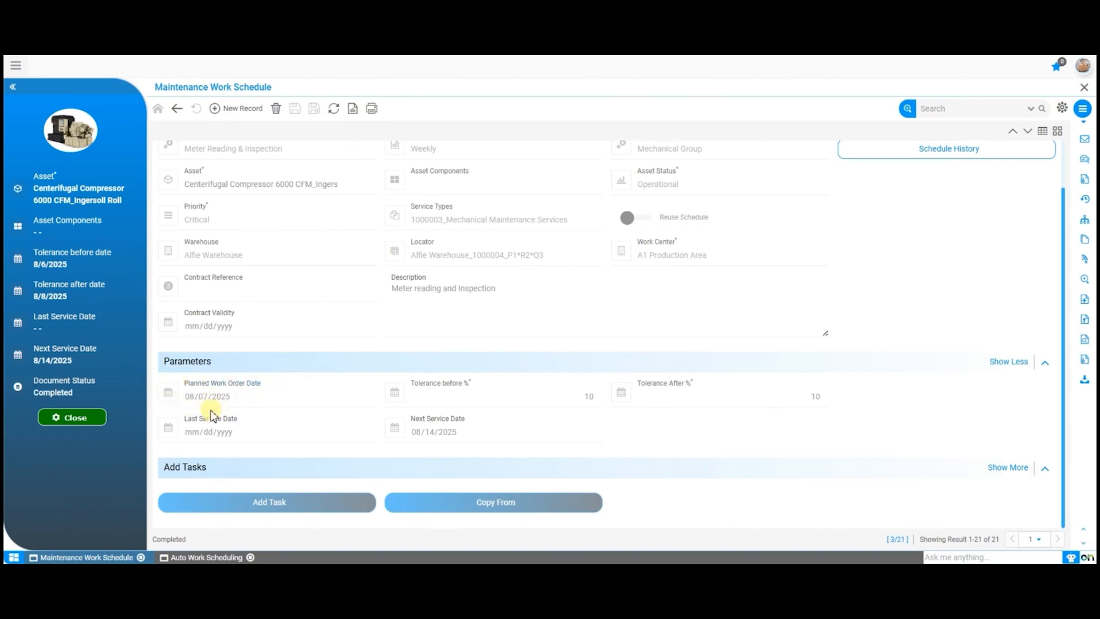
pyautogui.scroll(1, 206, 412)
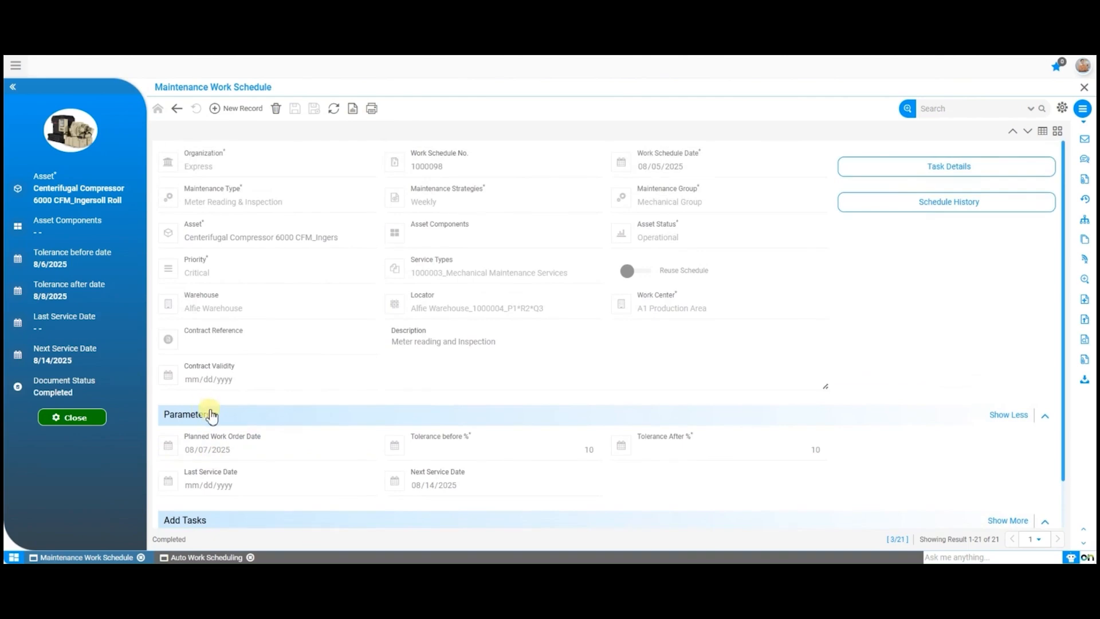
pyautogui.click(1013, 172)
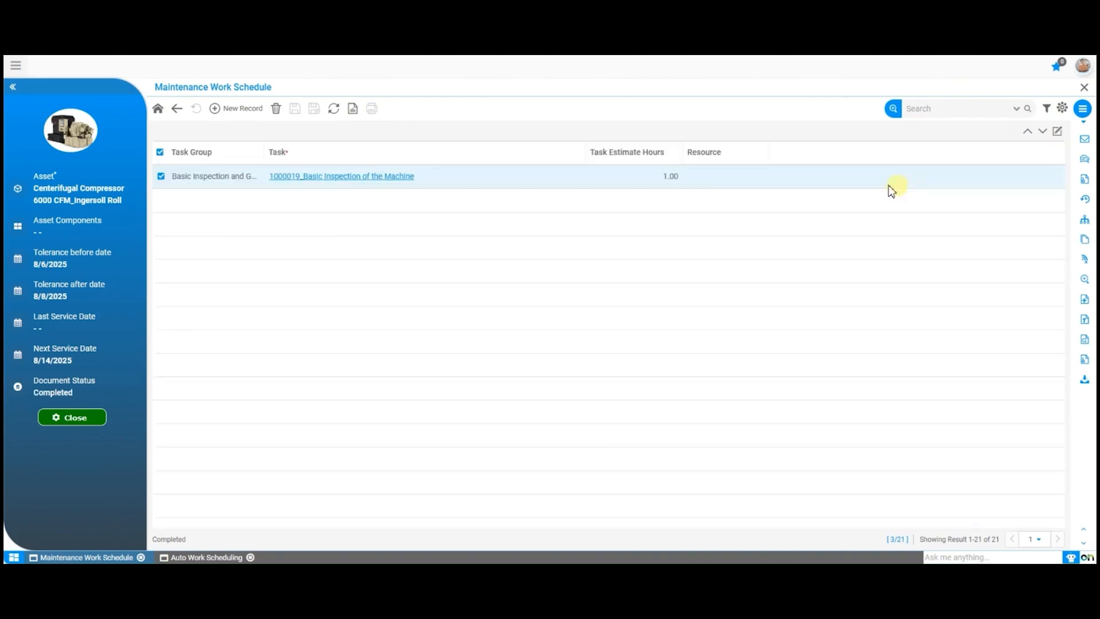
pyautogui.click(179, 110)
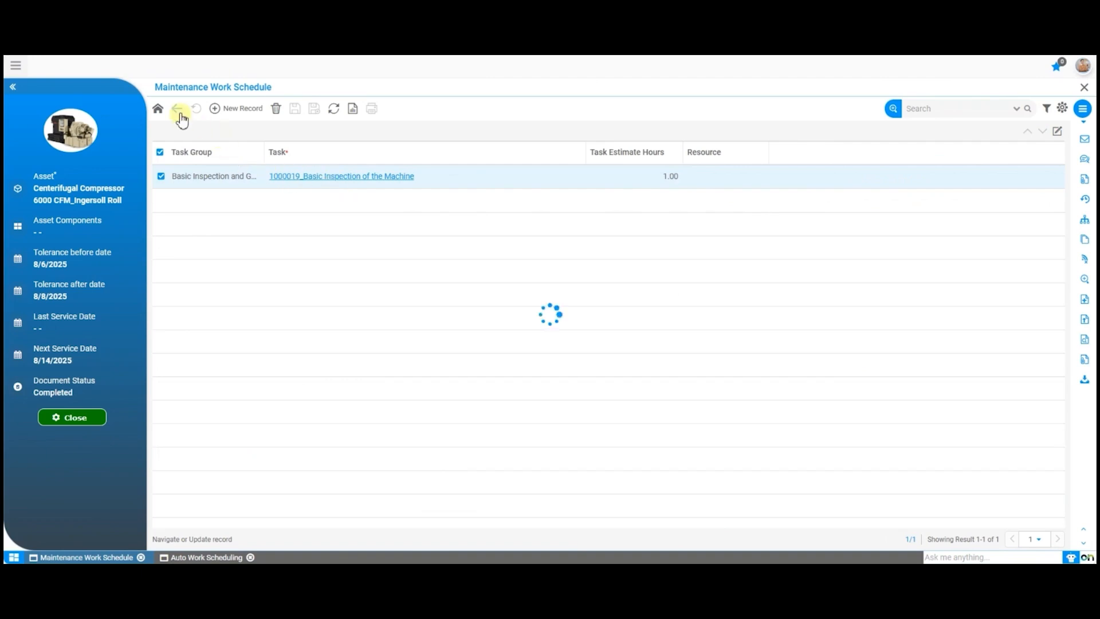
# Step: Start a new auto work scheduling record with work schedule 1000098__2025-08-05 and schedule type Strategy Based
pyautogui.click(215, 559)
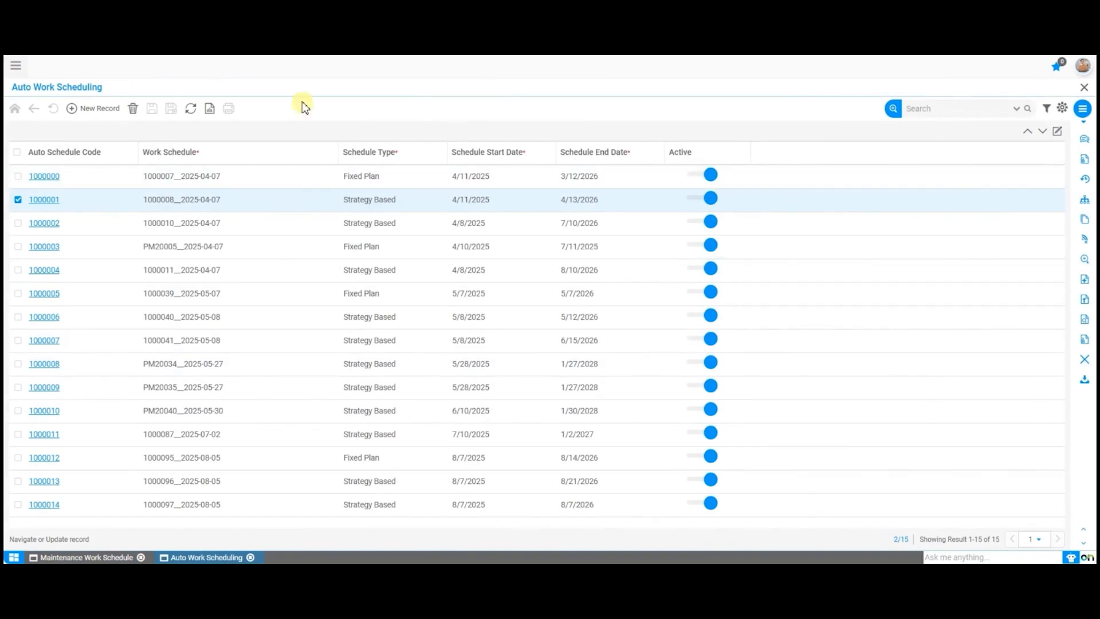
pyautogui.click(107, 111)
pyautogui.click(574, 202)
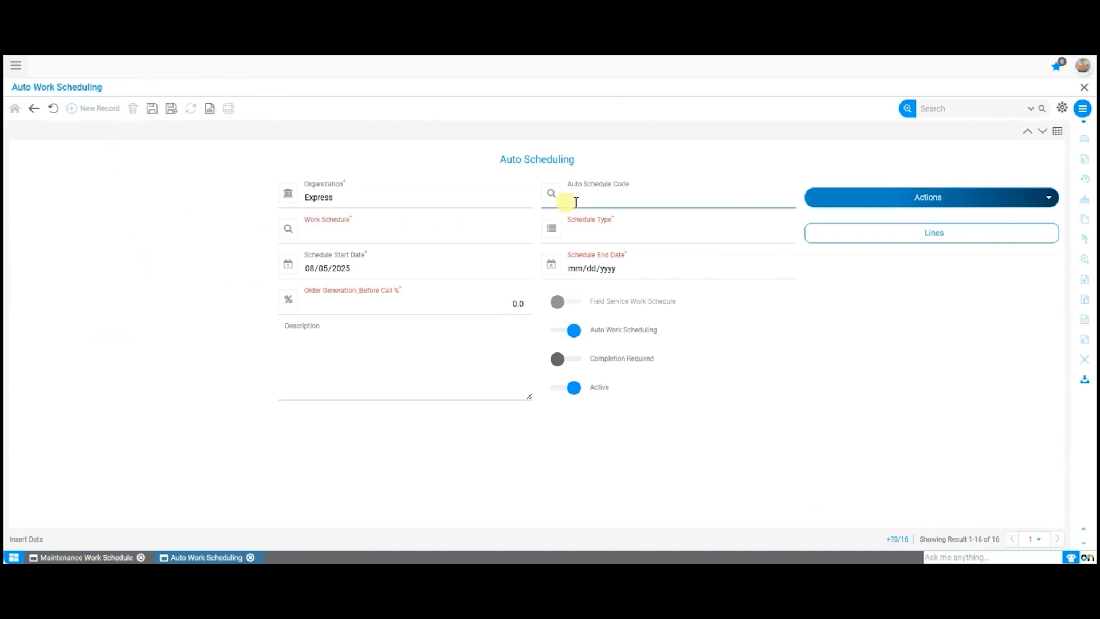
pyautogui.click(363, 253)
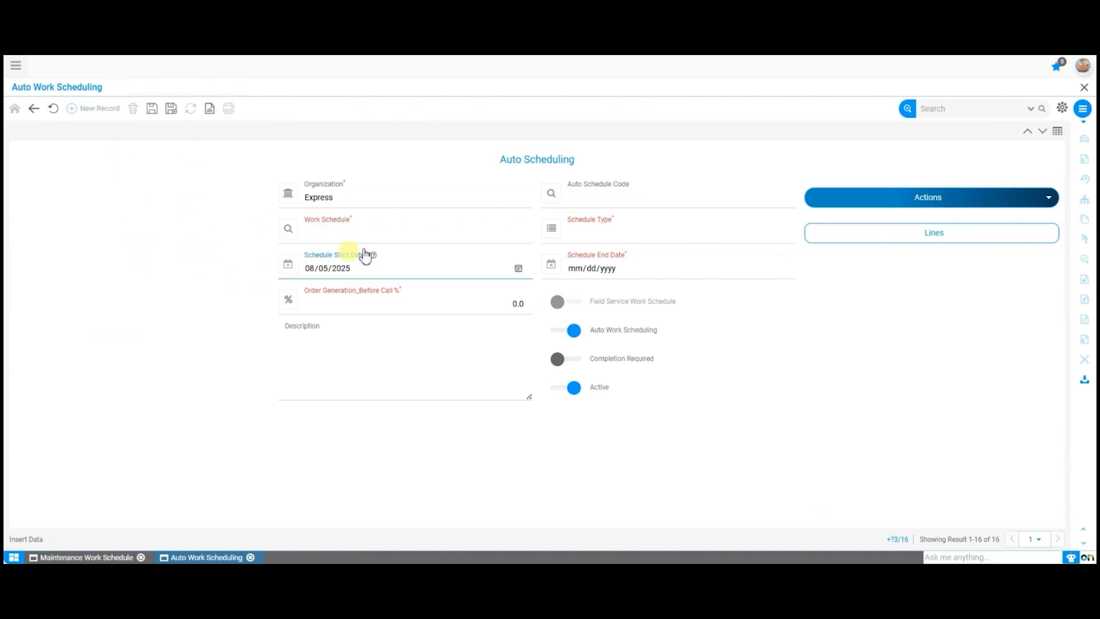
pyautogui.click(409, 236)
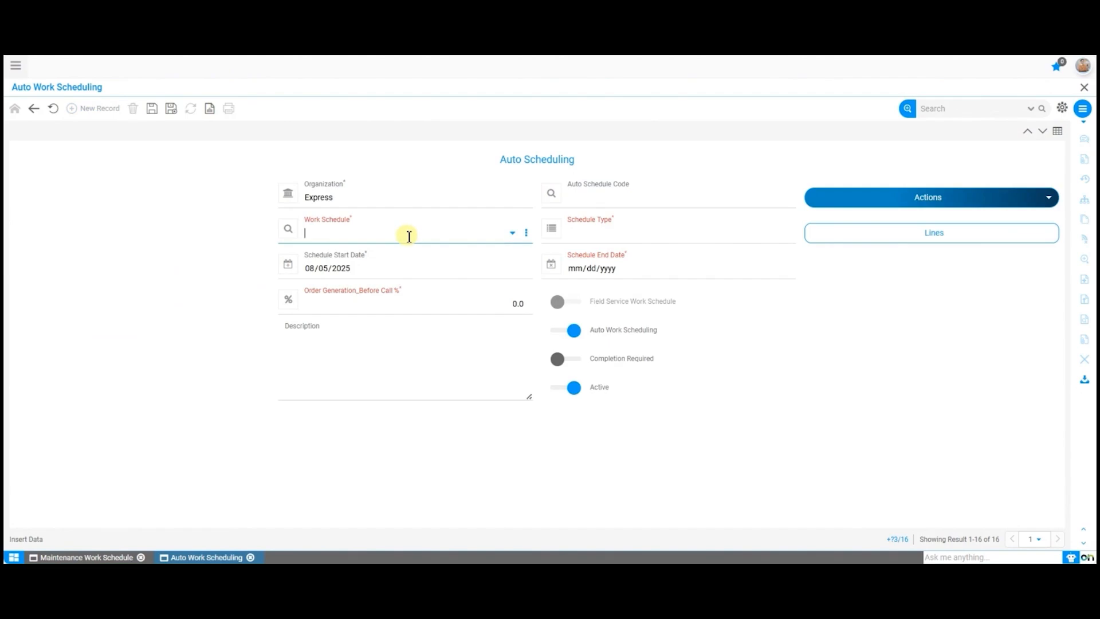
pyautogui.write('98')
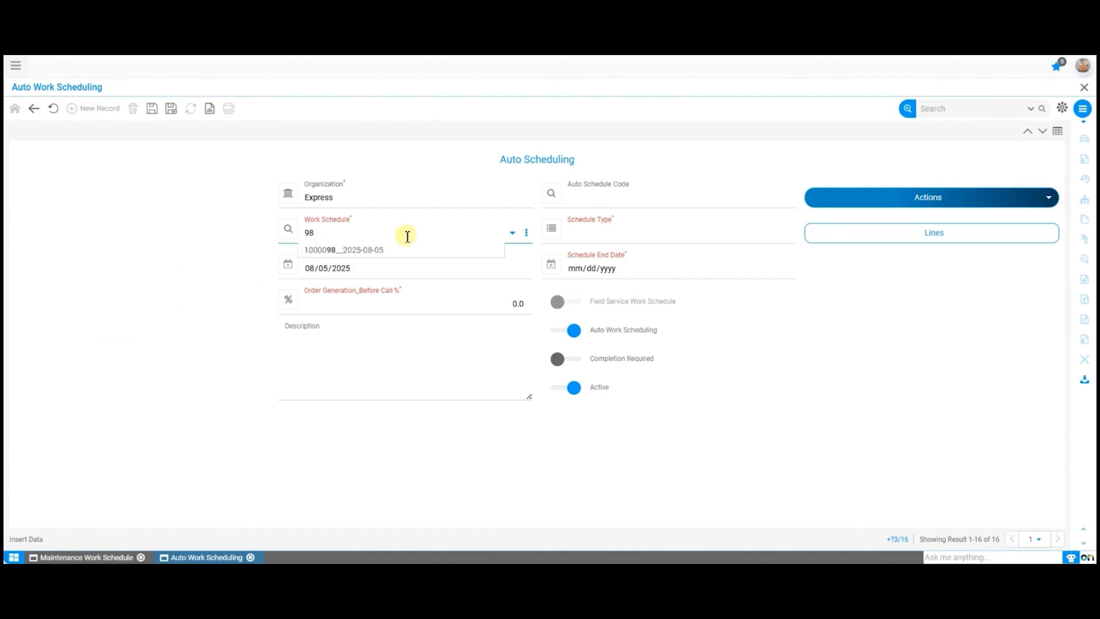
pyautogui.press('Down')
pyautogui.press('Return')
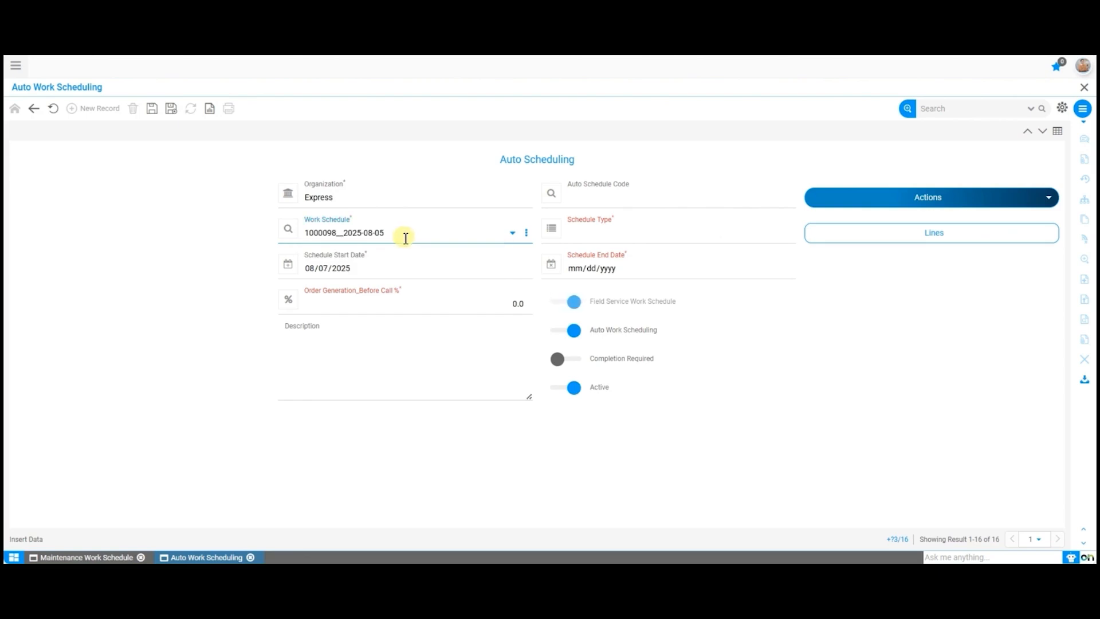
pyautogui.click(625, 233)
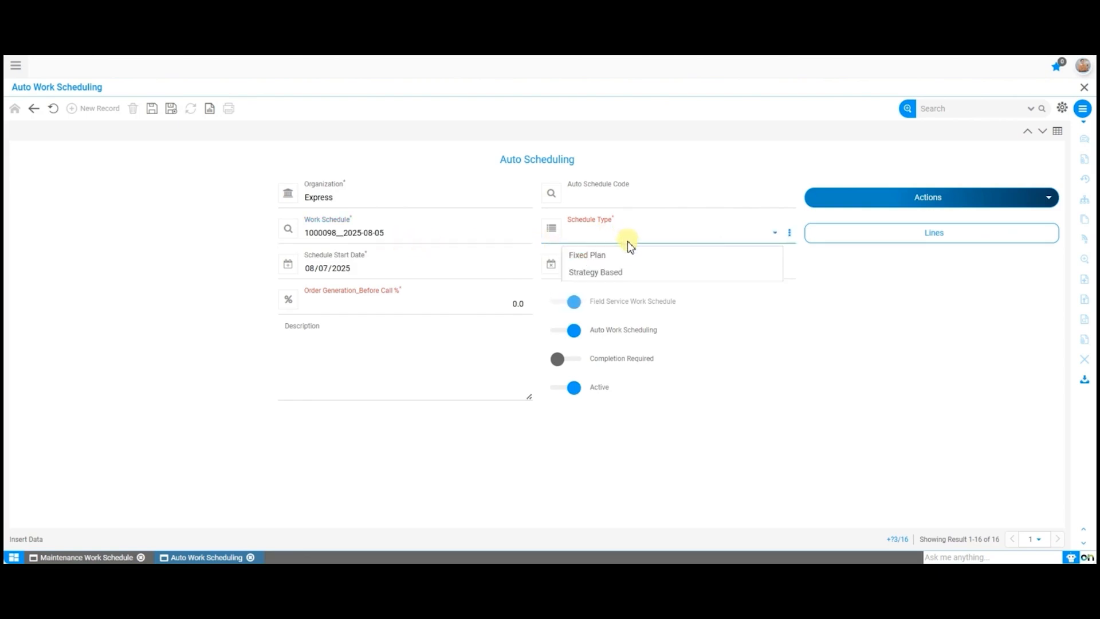
pyautogui.click(634, 277)
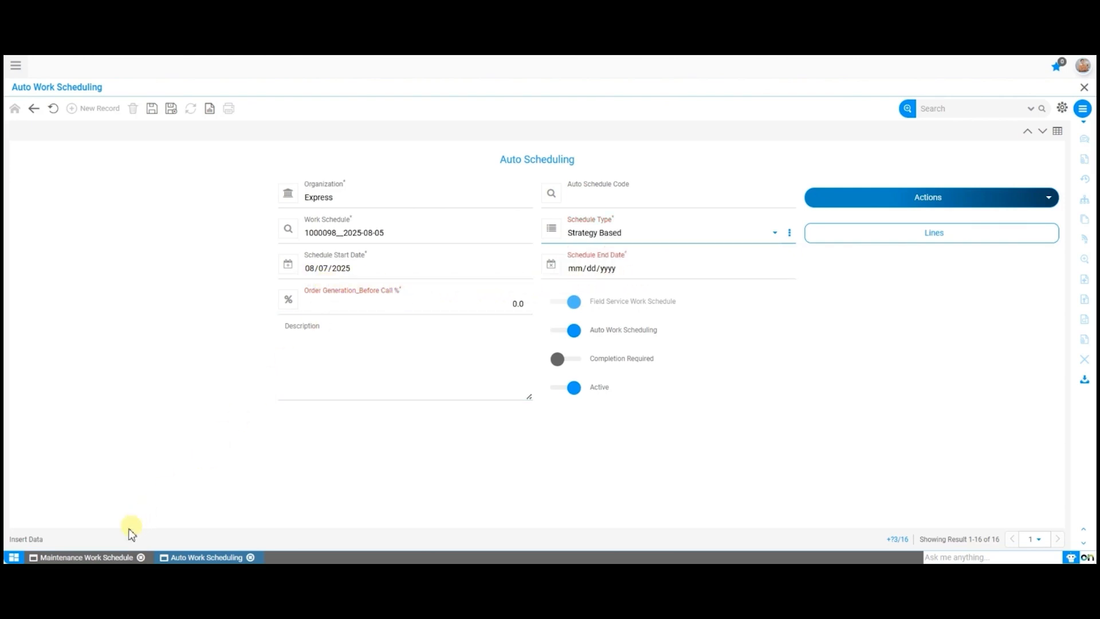
# Step: Check the planned work order date in the maintenance work schedule, and set schedule end date 12/15/2025 and Order Generation_Before Call % 10
pyautogui.click(103, 557)
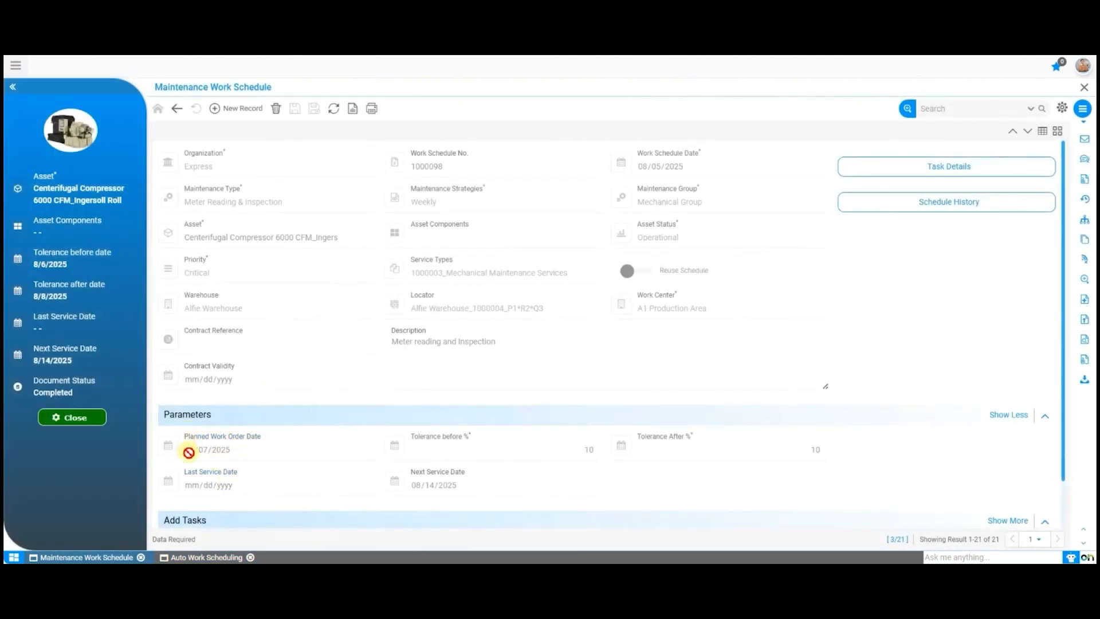
pyautogui.click(209, 557)
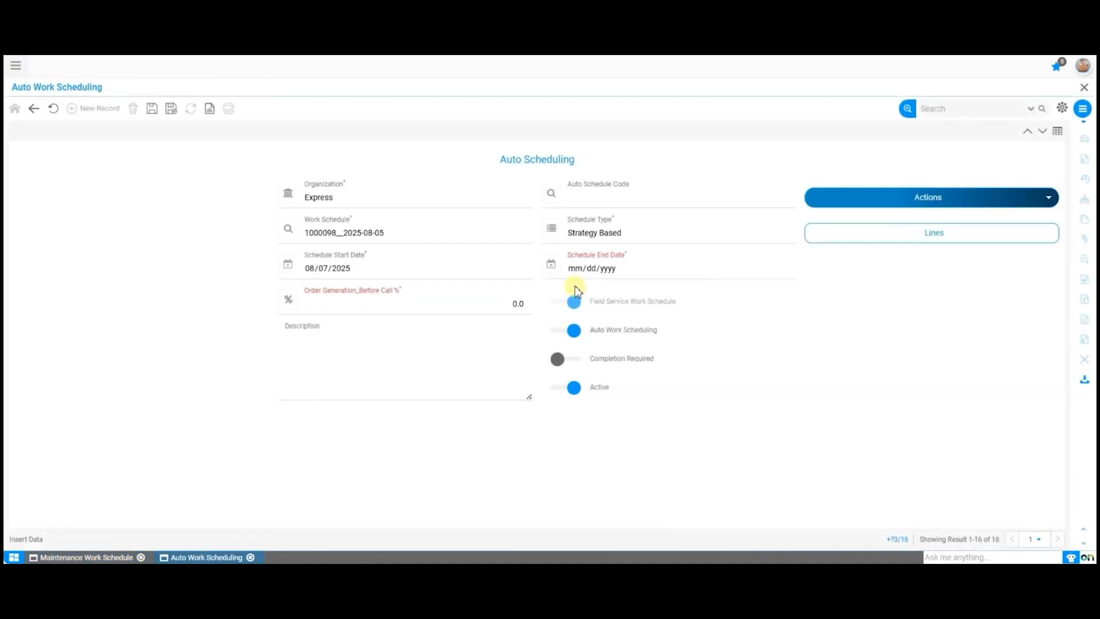
pyautogui.click(782, 268)
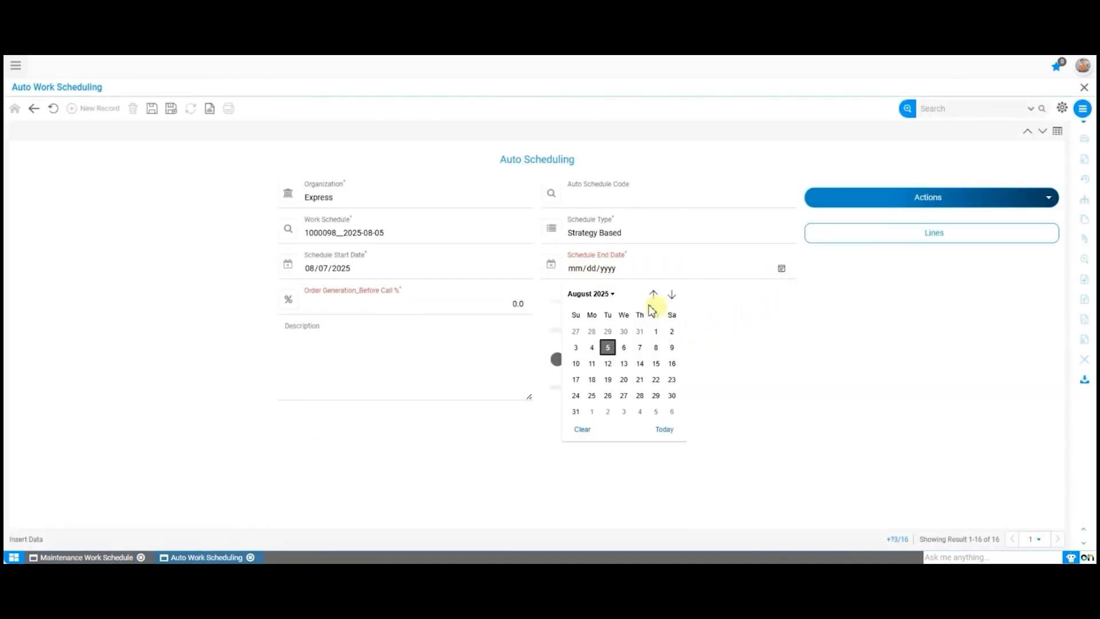
pyautogui.click(597, 295)
pyautogui.click(658, 370)
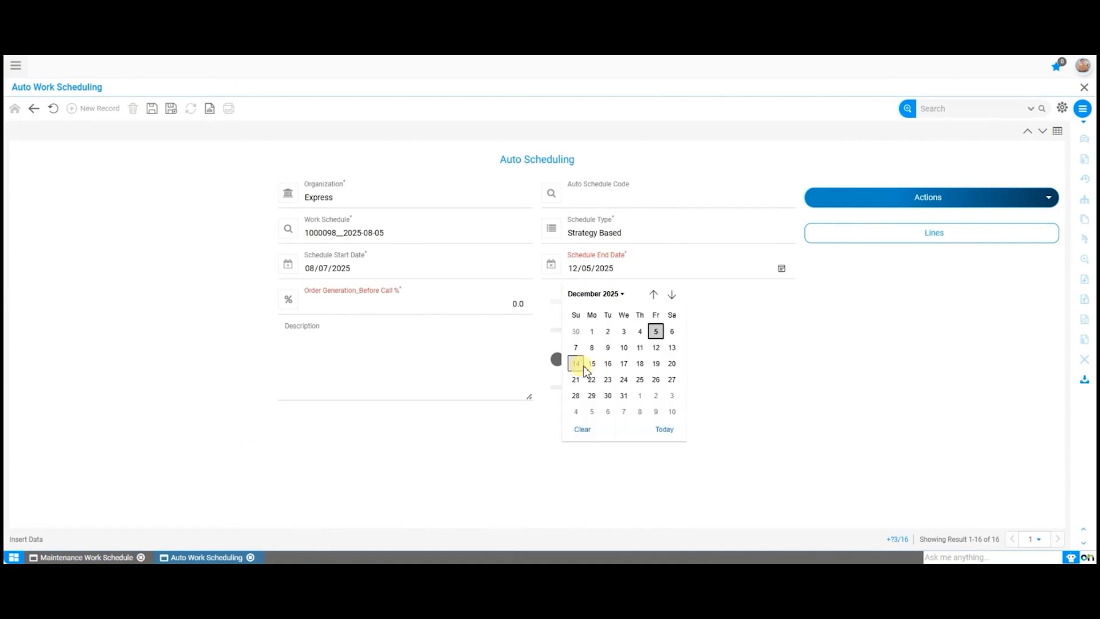
pyautogui.click(591, 363)
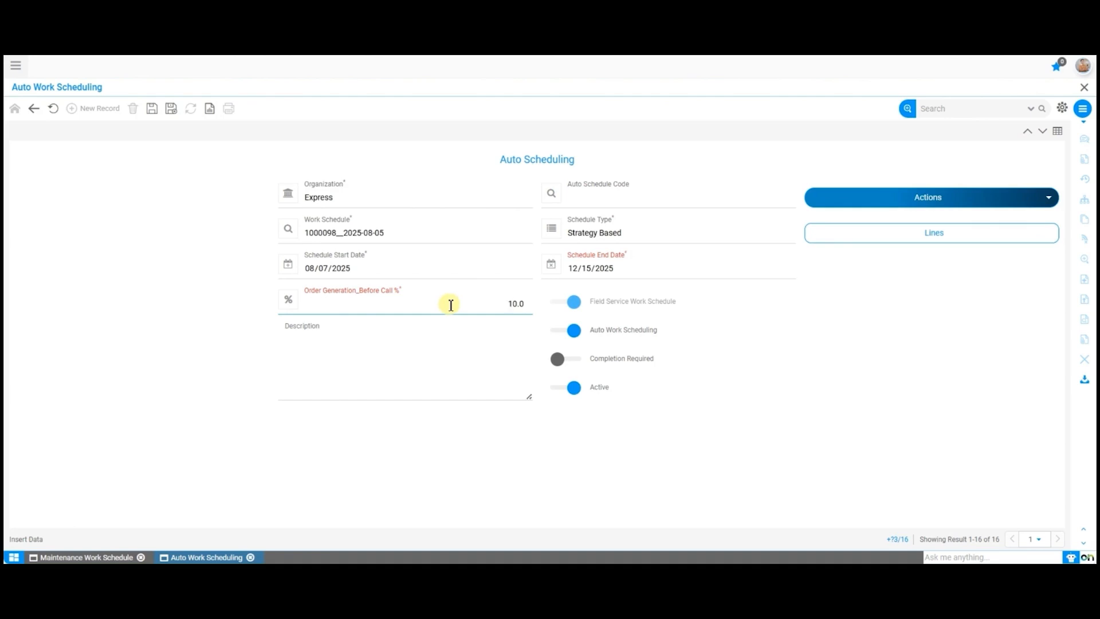
pyautogui.click(859, 411)
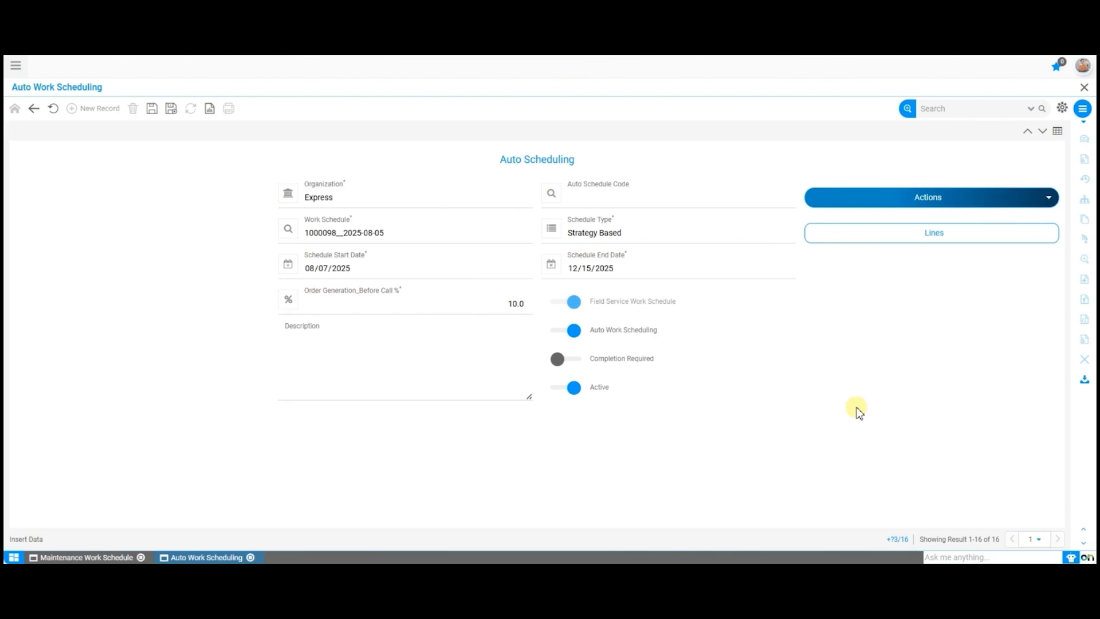
# Step: Save the auto scheduling record with an empty description and generate its work schedule lines
pyautogui.click(393, 373)
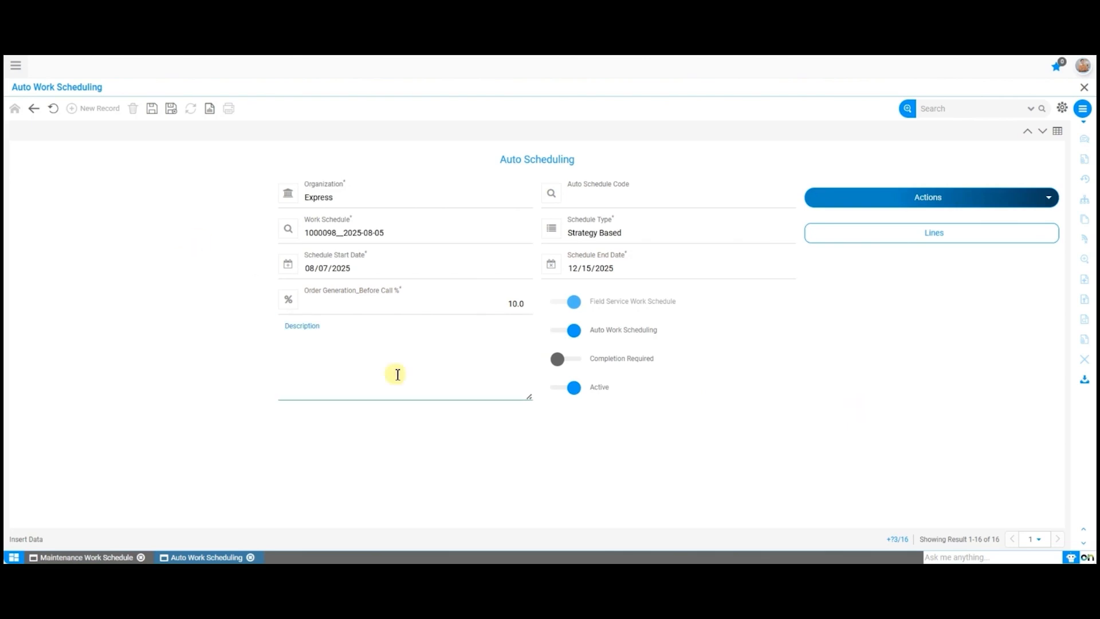
pyautogui.click(230, 341)
pyautogui.click(311, 354)
pyautogui.click(215, 336)
pyautogui.click(152, 108)
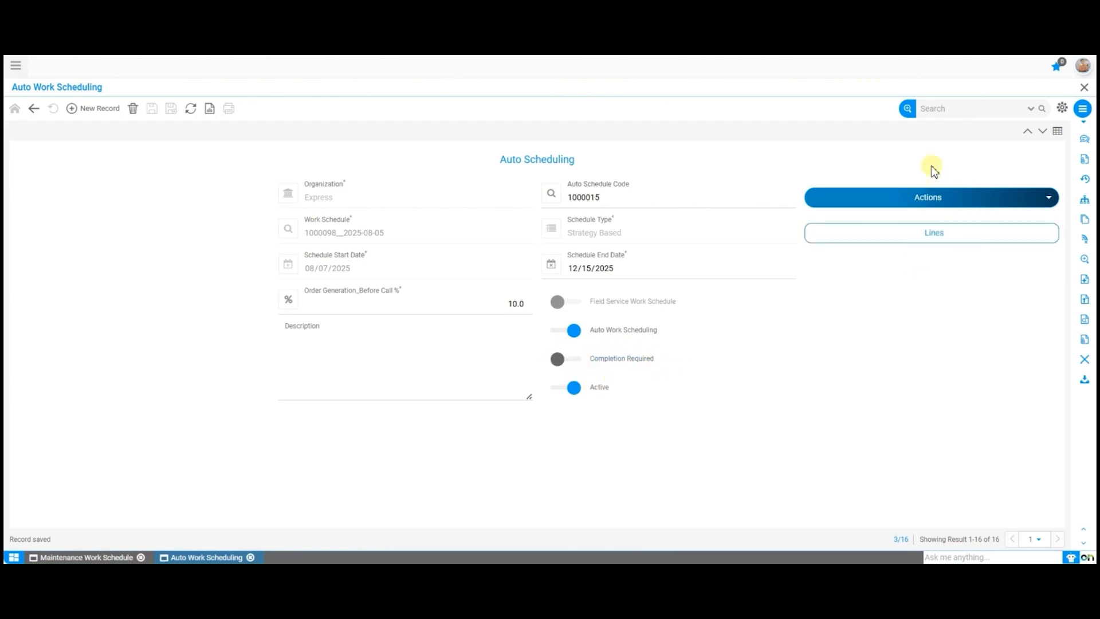
pyautogui.click(950, 198)
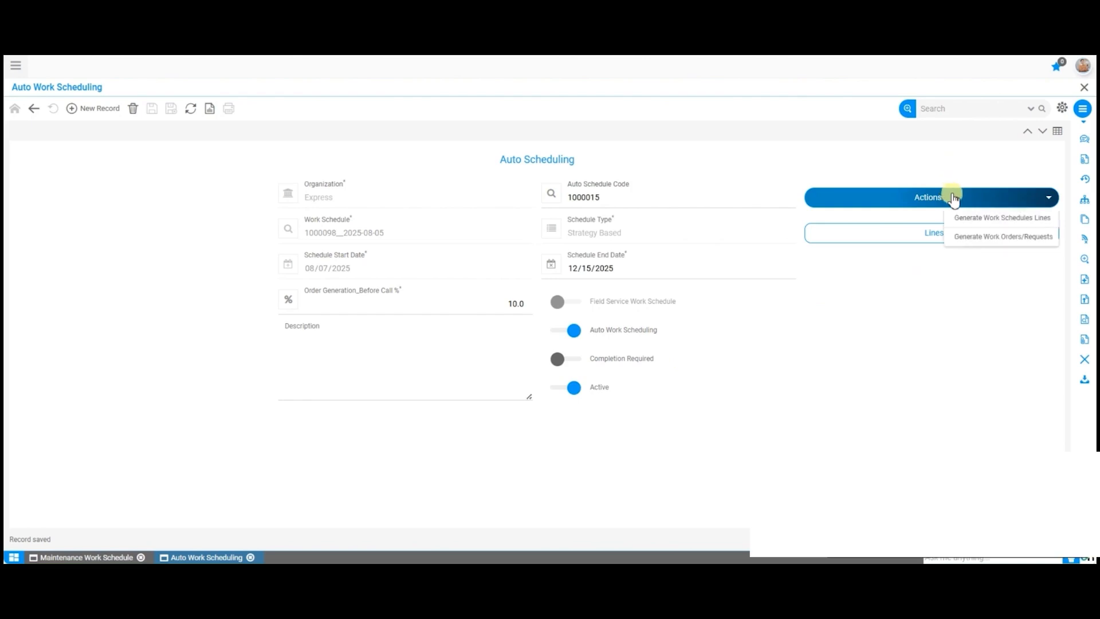
pyautogui.click(1016, 218)
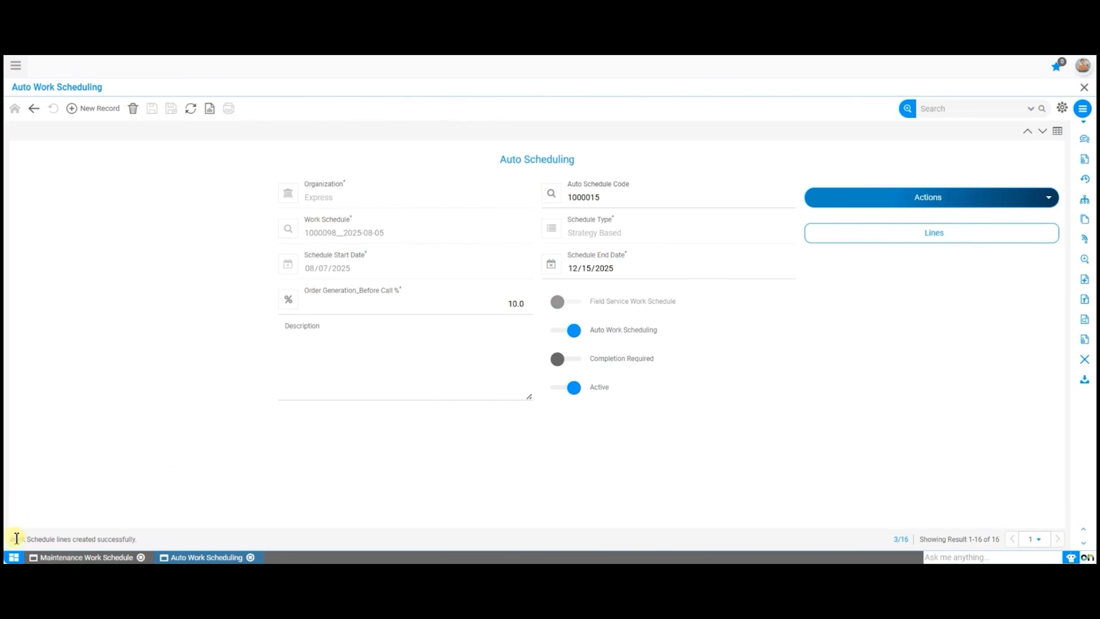
pyautogui.moveTo(14, 540); pyautogui.dragTo(139, 539)
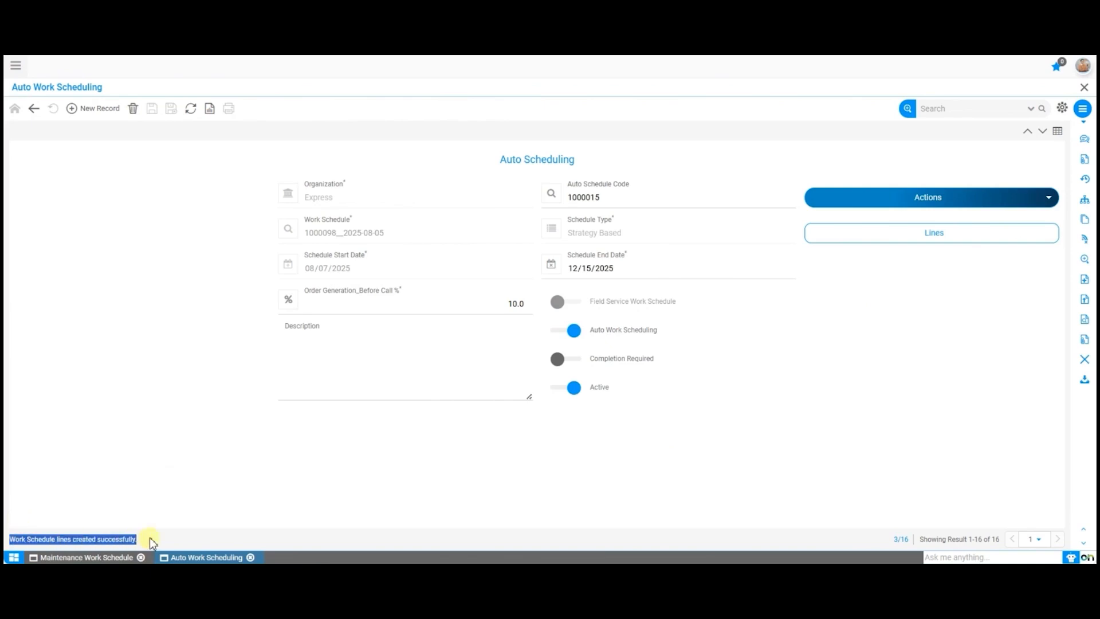
pyautogui.click(185, 391)
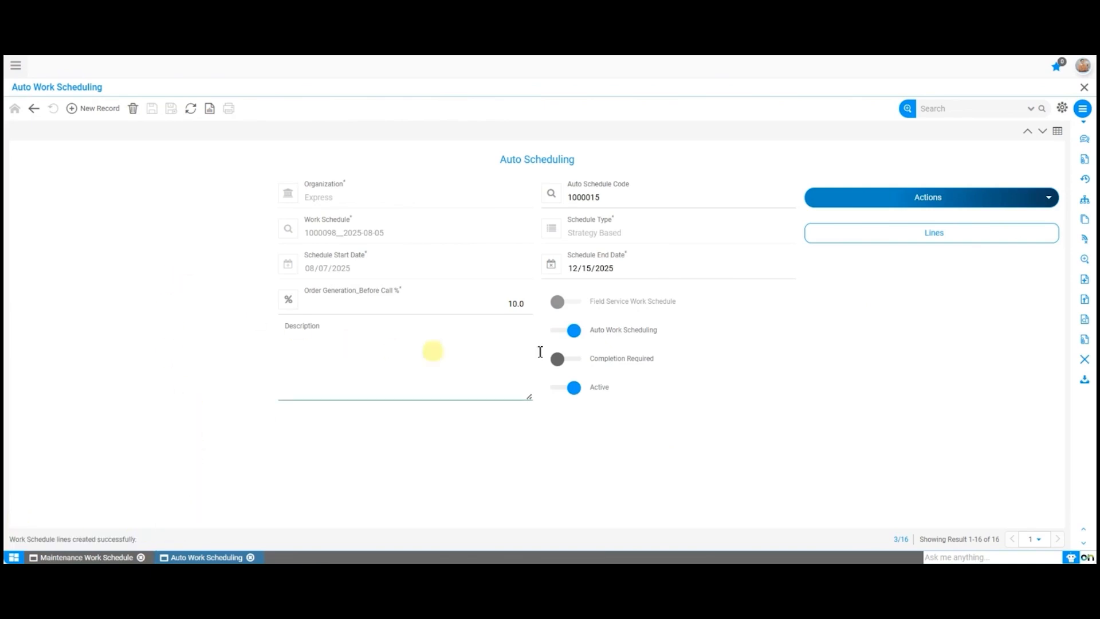
# Step: Review the work order dates of the generated schedule lines from the first line to the last
pyautogui.click(959, 232)
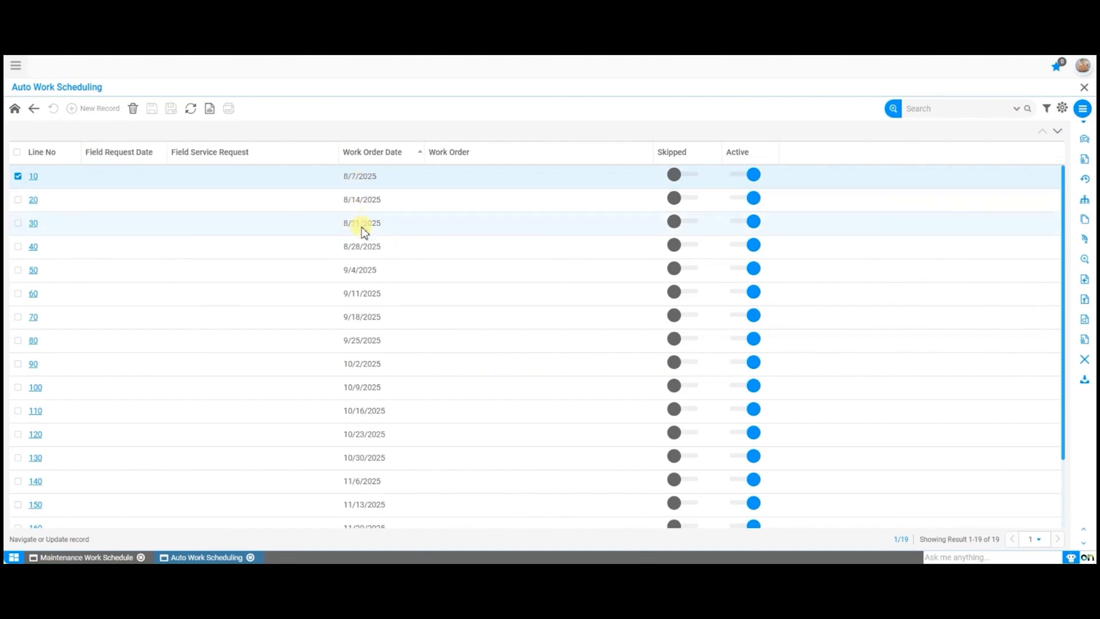
pyautogui.scroll(-1, 356, 397)
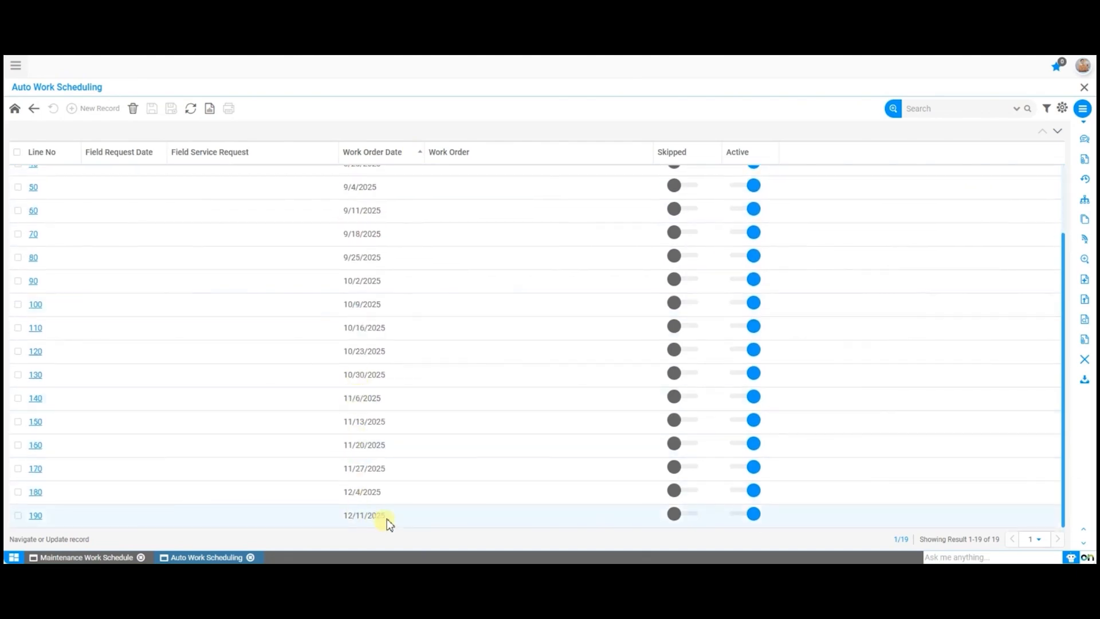
pyautogui.scroll(1, 258, 377)
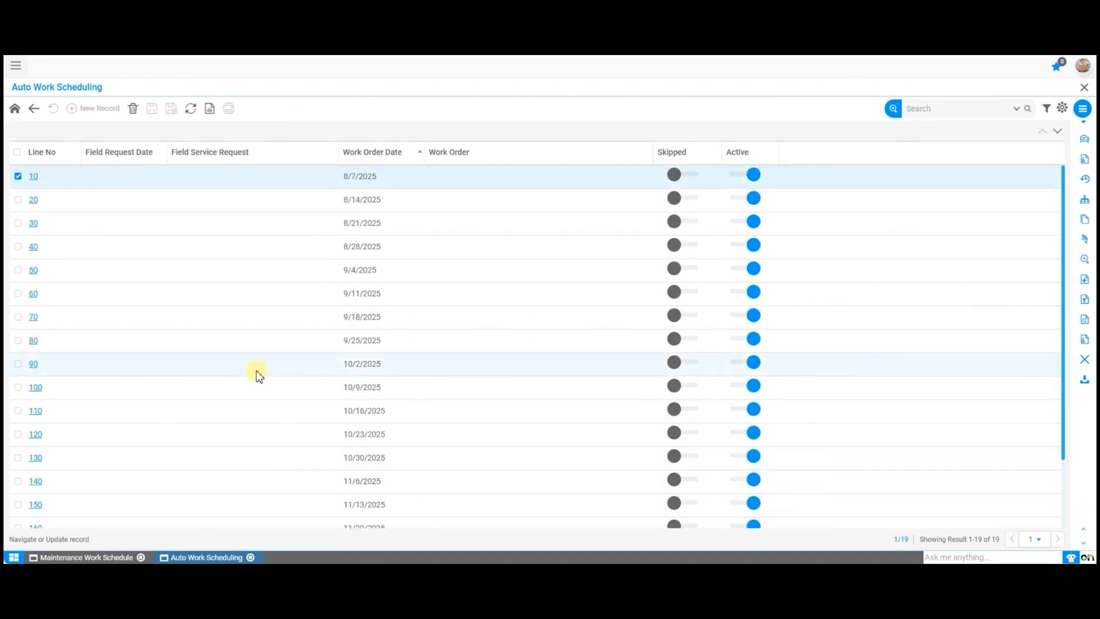
pyautogui.click(34, 108)
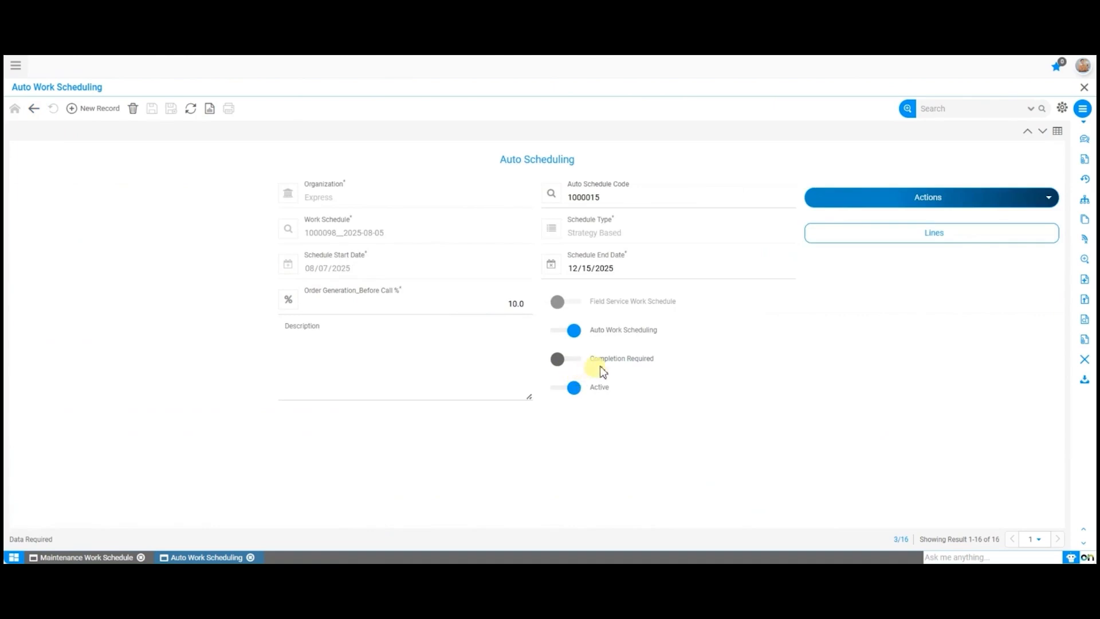
pyautogui.click(968, 237)
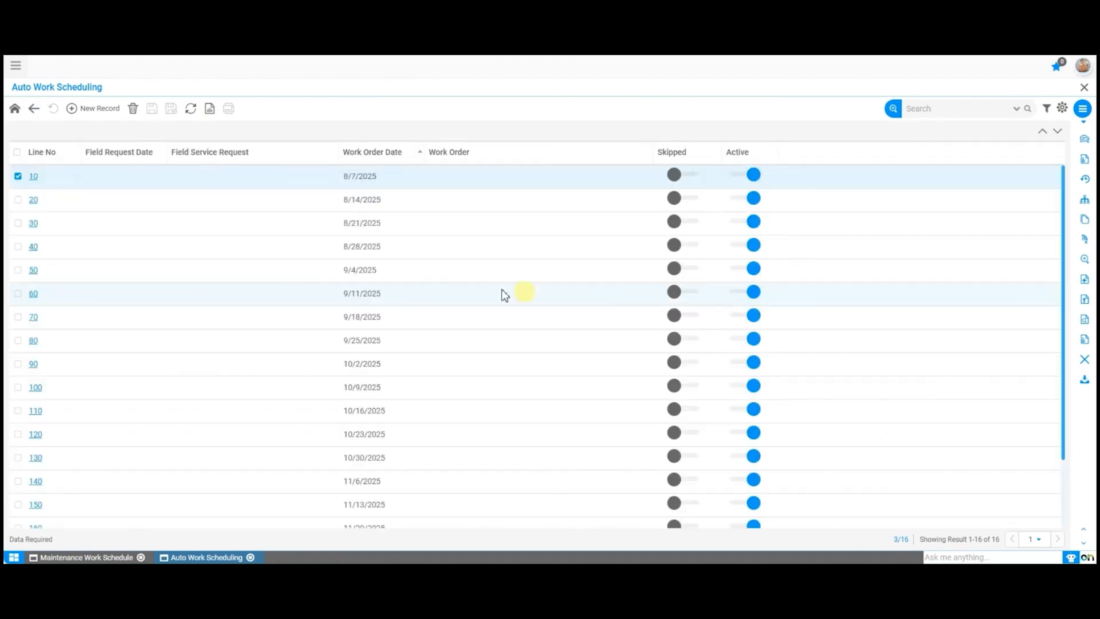
pyautogui.click(384, 152)
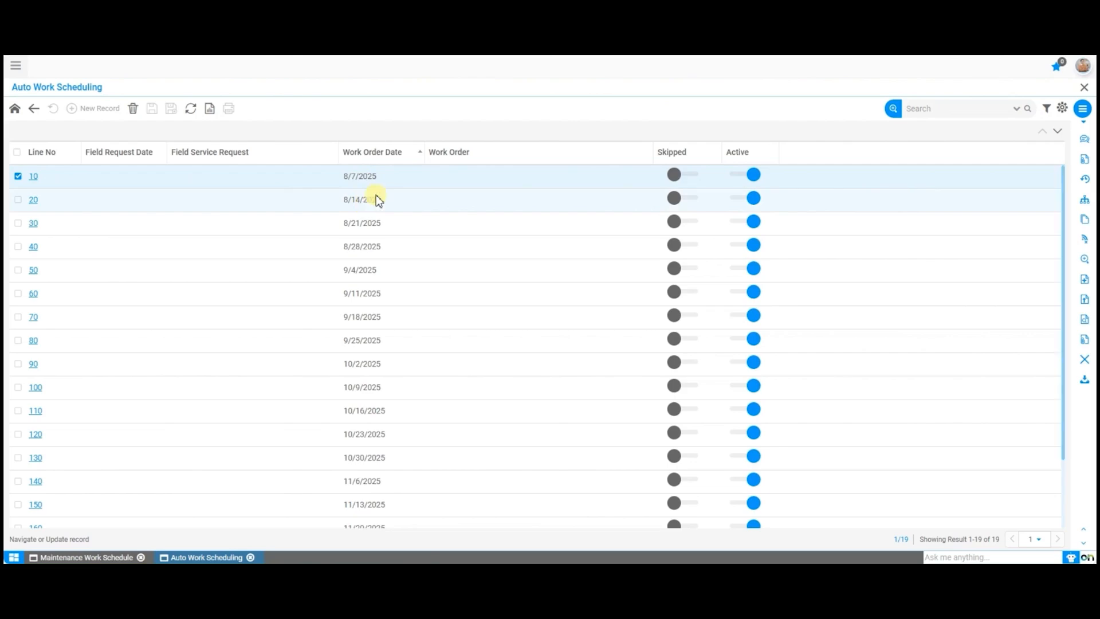
pyautogui.scroll(-1, 392, 285)
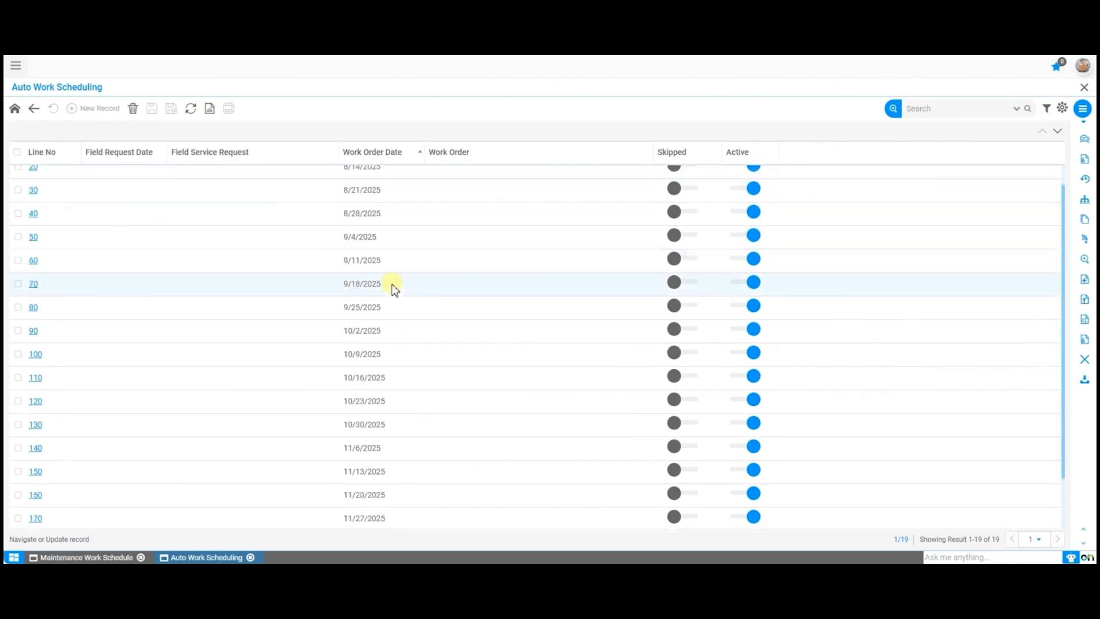
pyautogui.scroll(3, 385, 352)
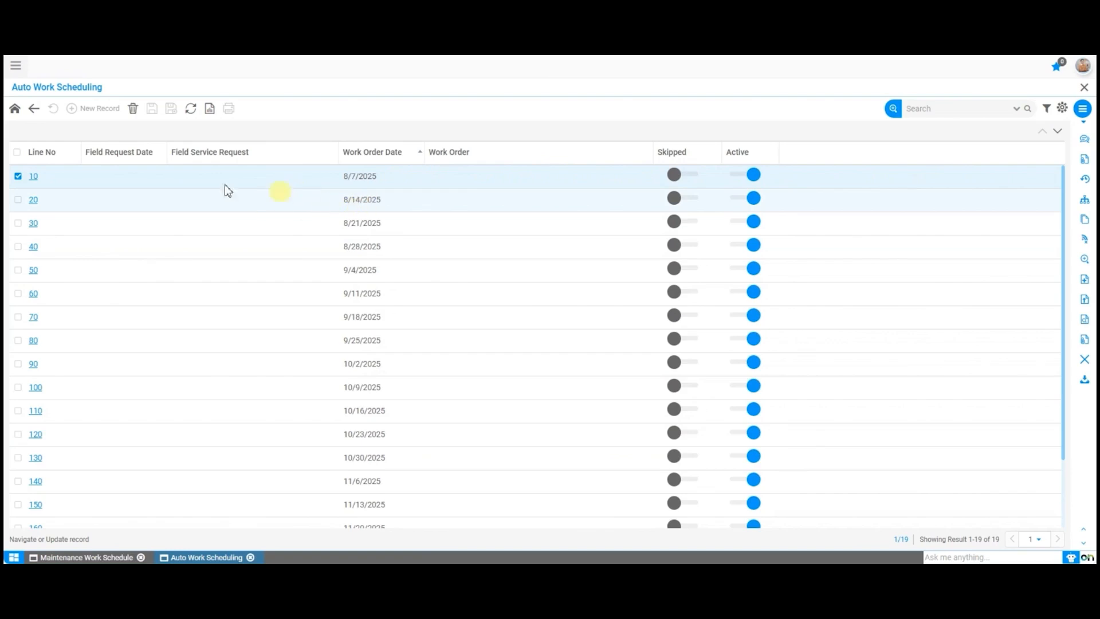
# Step: View the details of line 10, recheck the list of lines and return to the auto schedule overview
pyautogui.click(33, 177)
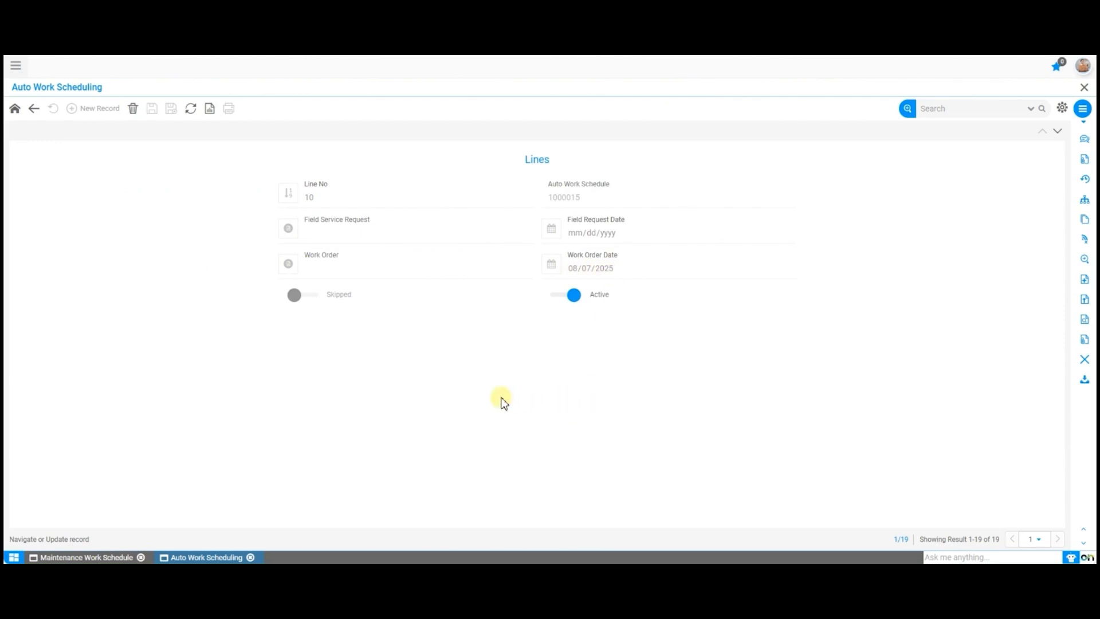
pyautogui.click(34, 109)
pyautogui.click(34, 109)
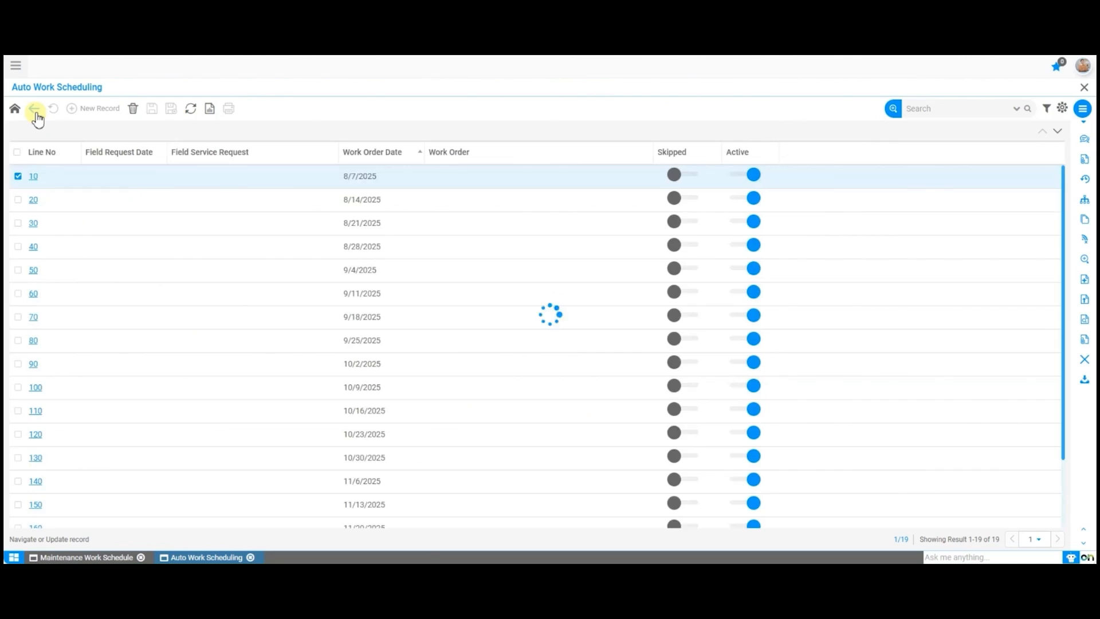
pyautogui.click(950, 243)
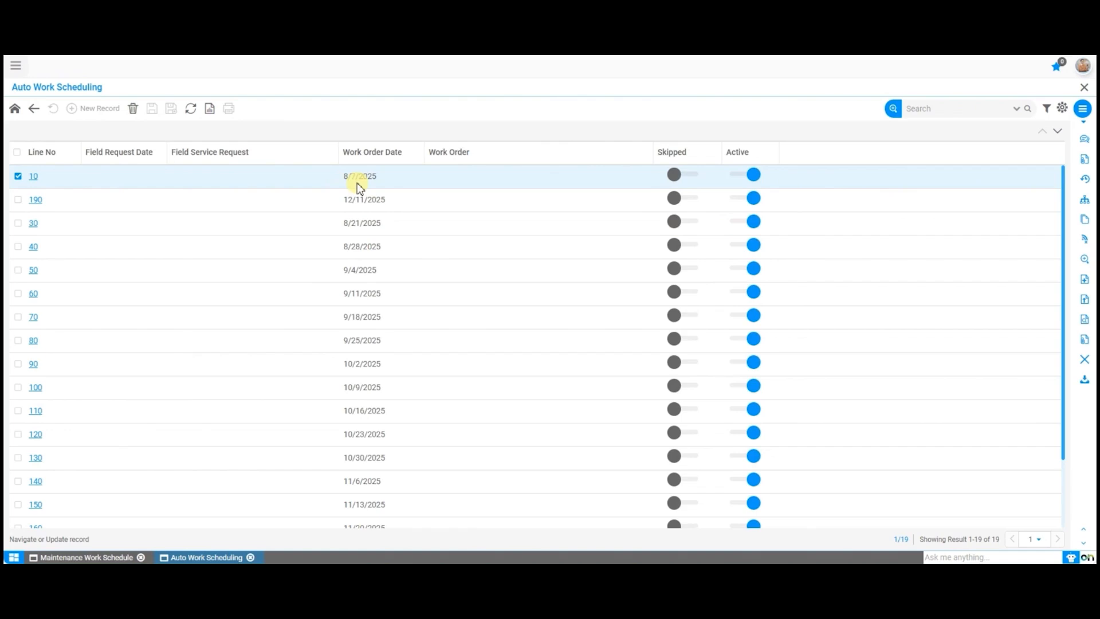
pyautogui.click(33, 109)
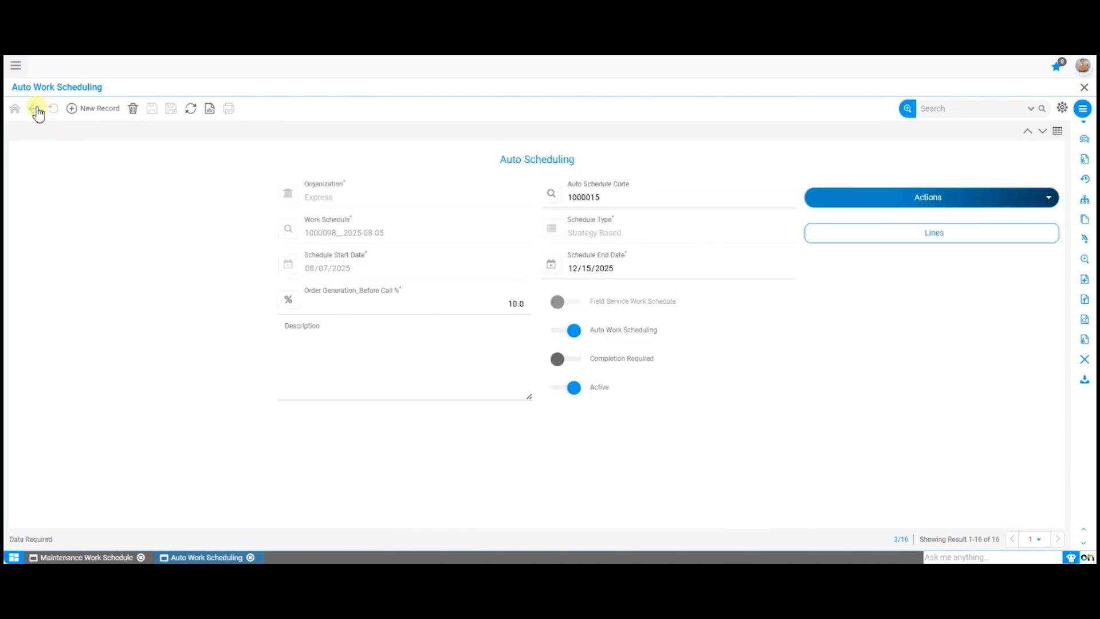
pyautogui.click(35, 109)
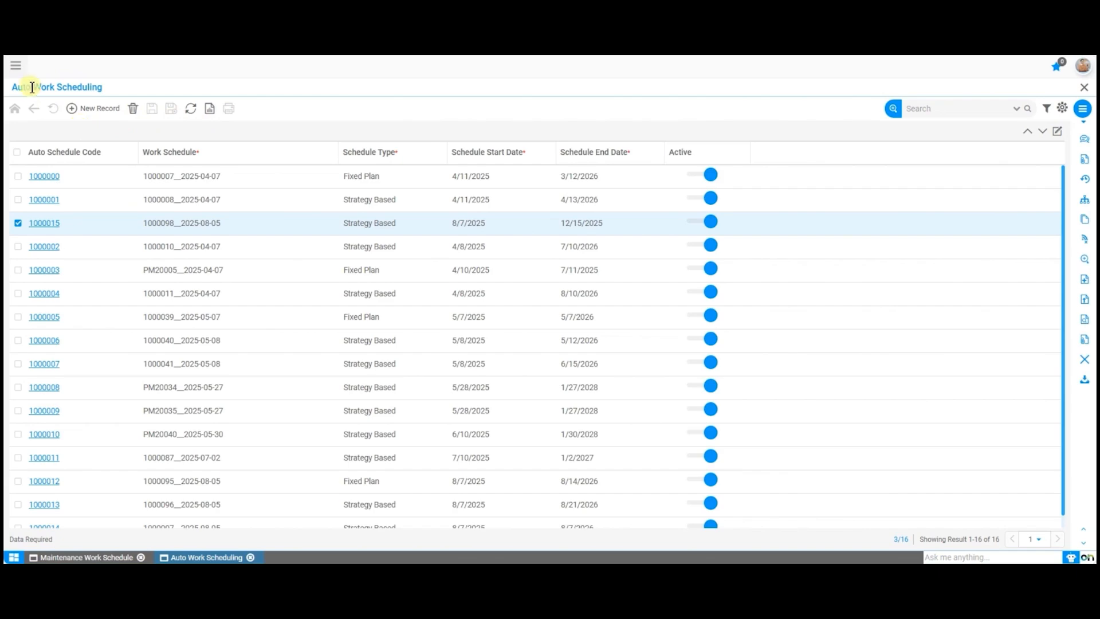
# Step: Open the Job Auto Run Config window and review the schedule, supervisor and log retention settings of the Field Insights job
pyautogui.click(18, 67)
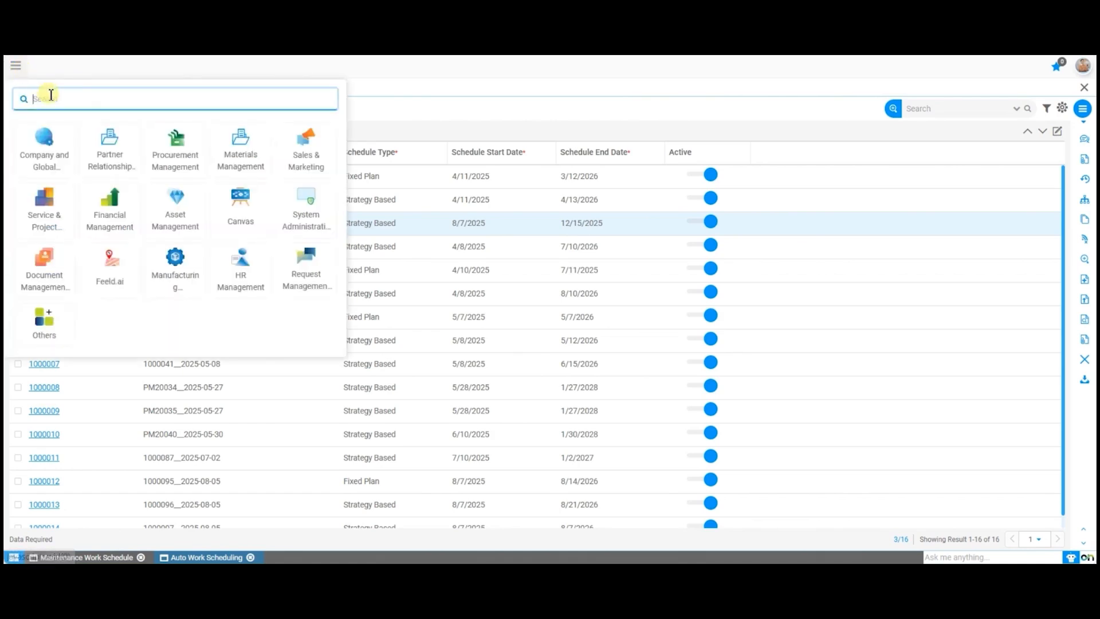
pyautogui.write('Job Auto Run Config')
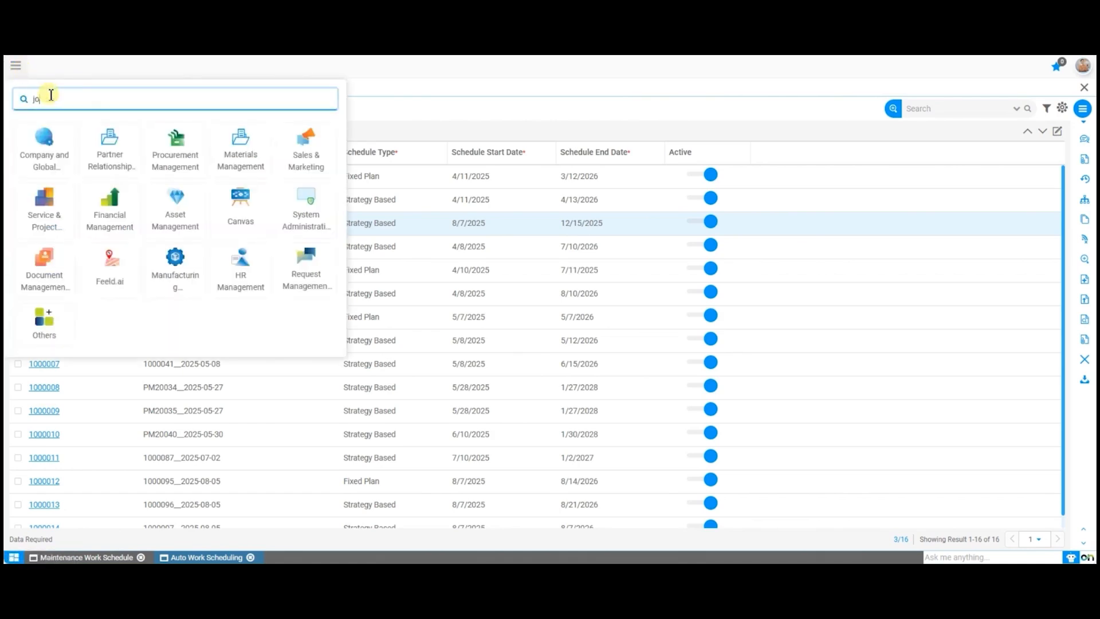
pyautogui.press('Return')
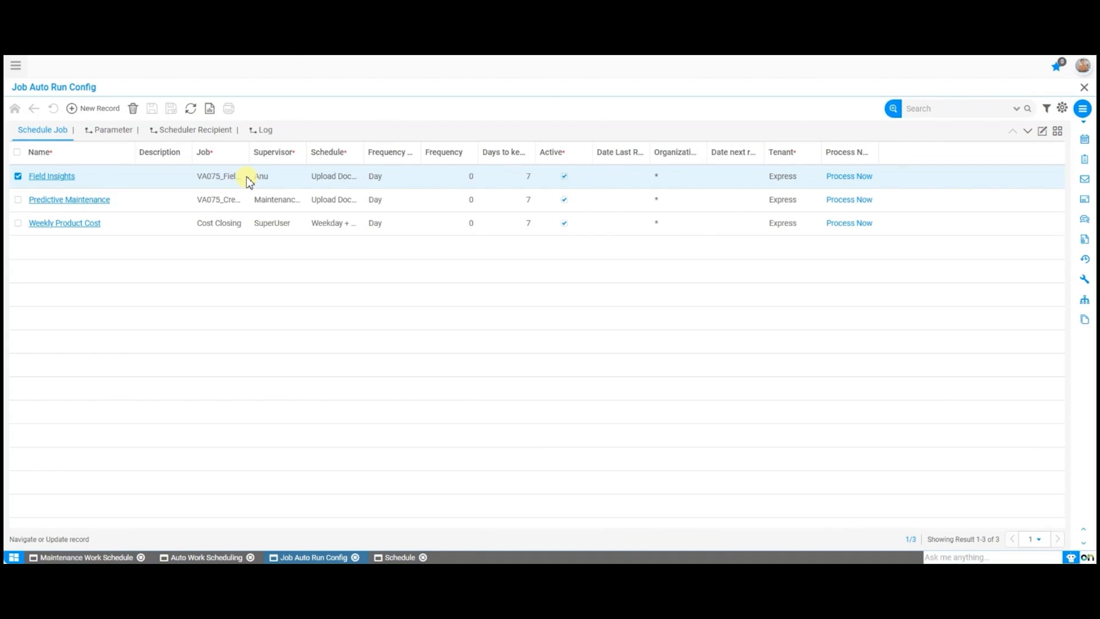
pyautogui.click(69, 177)
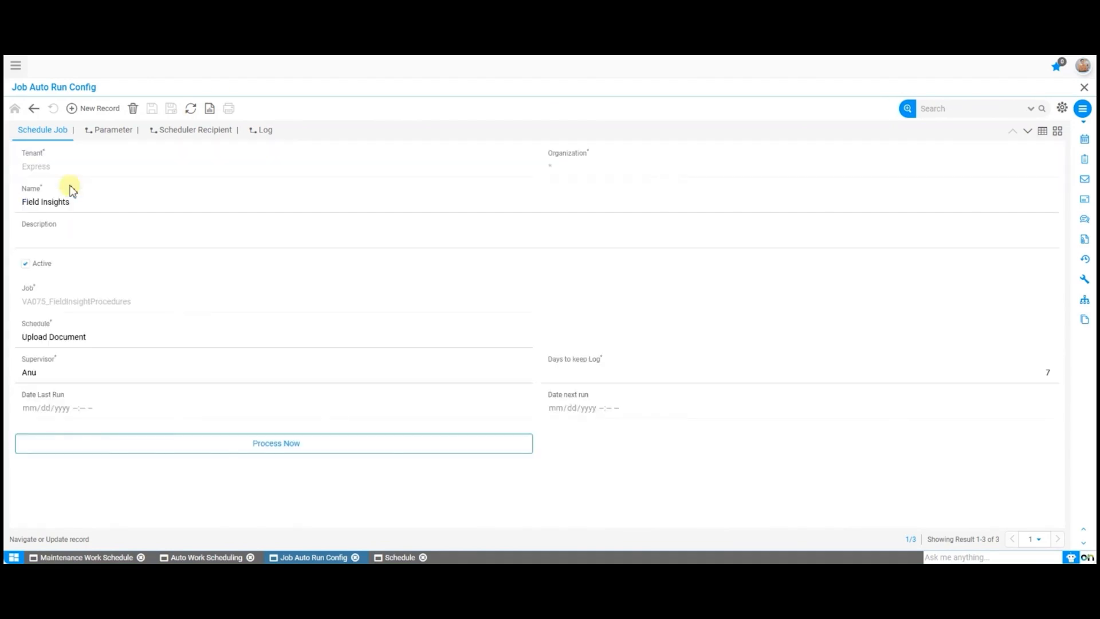
pyautogui.click(117, 198)
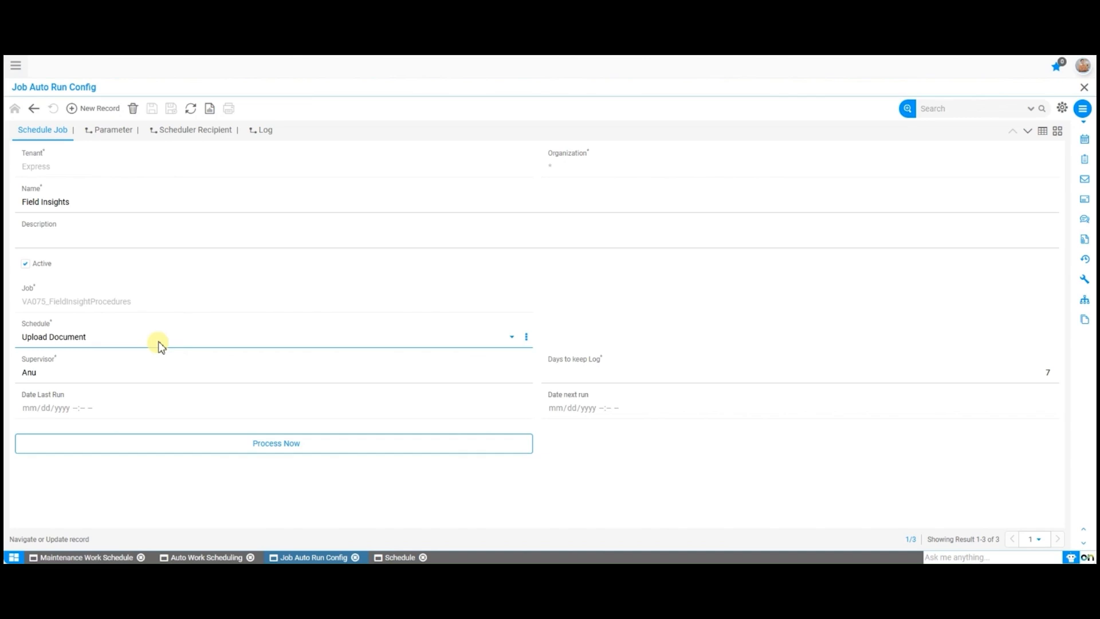
pyautogui.click(660, 374)
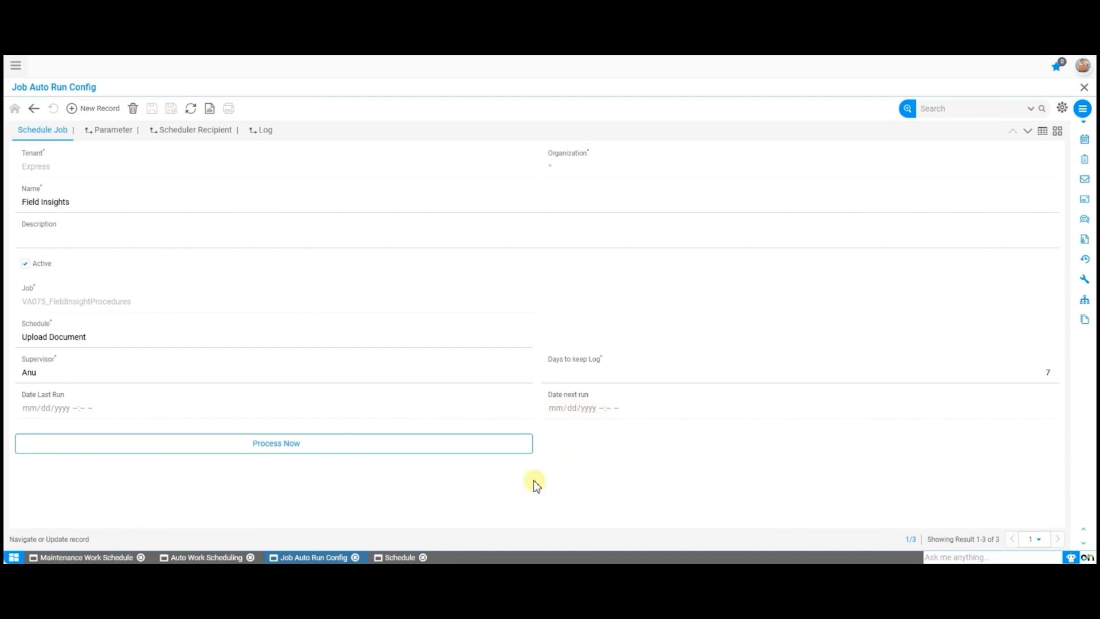
# Step: Open the Schedule window and view the Weekly Auto Scheduling record by searching for "weekly"
pyautogui.click(21, 73)
pyautogui.write('Schedule')
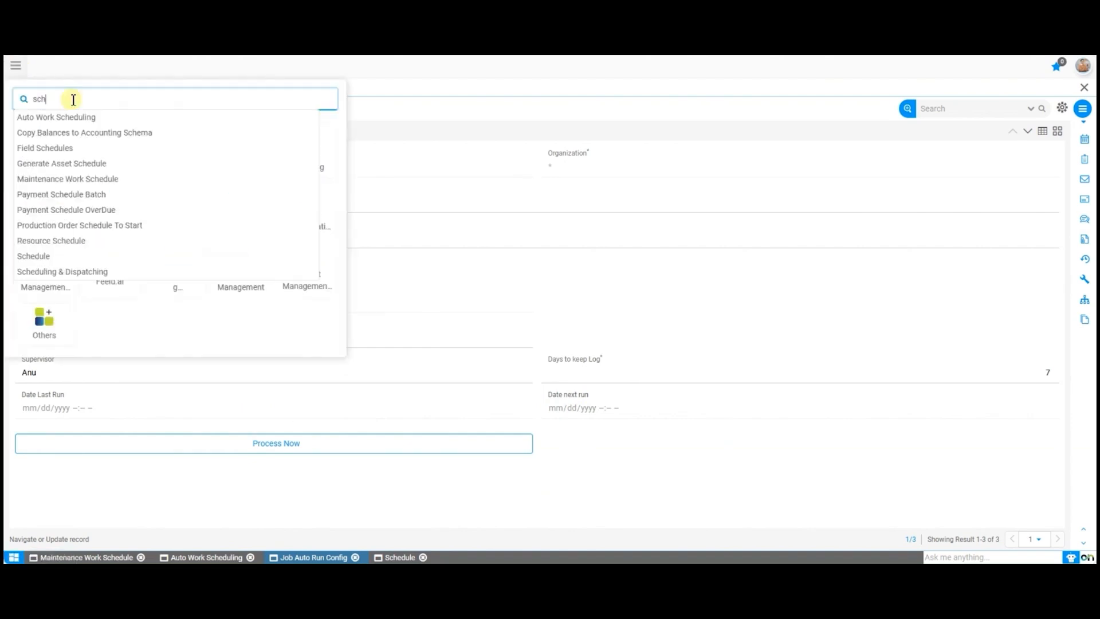
pyautogui.press('Return')
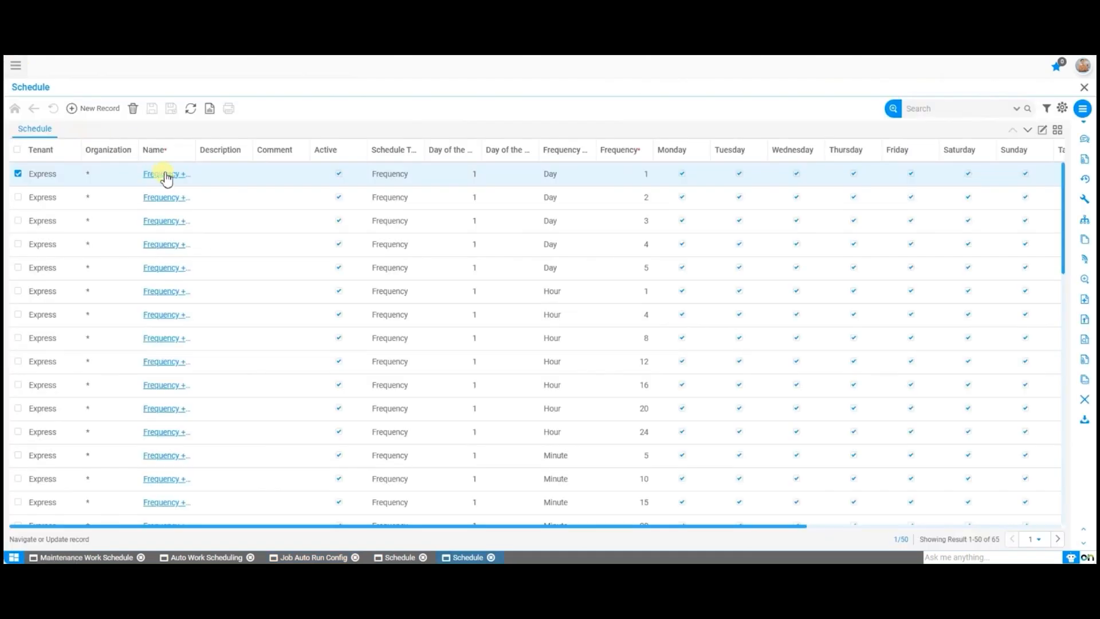
pyautogui.moveTo(198, 145); pyautogui.dragTo(259, 150)
pyautogui.scroll(-1, 240, 196)
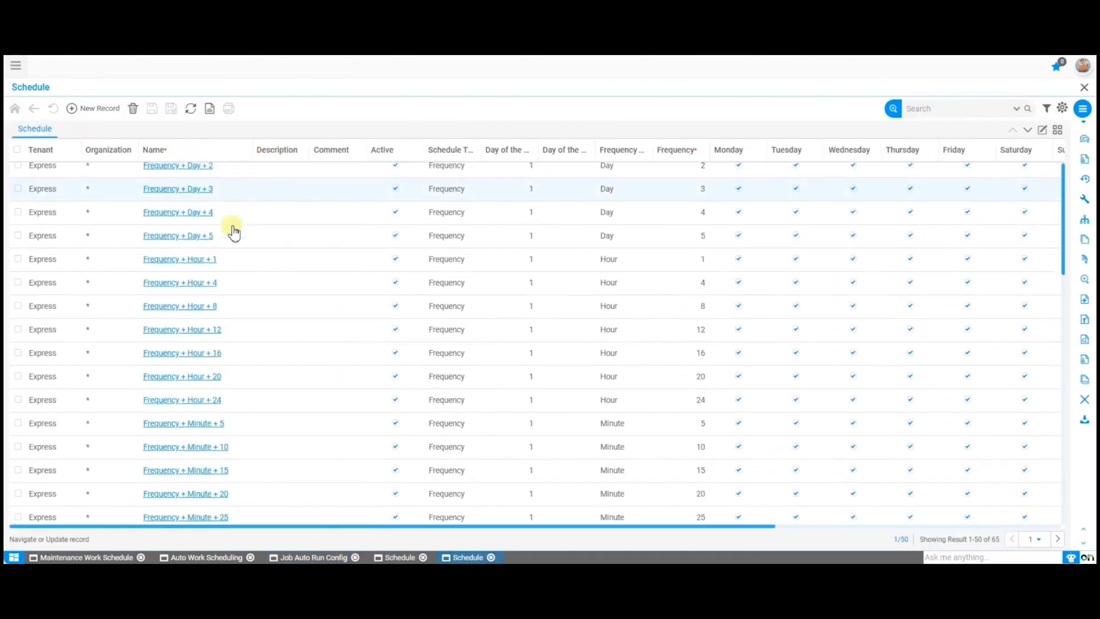
pyautogui.scroll(1, 233, 231)
pyautogui.click(932, 110)
pyautogui.write('weekly')
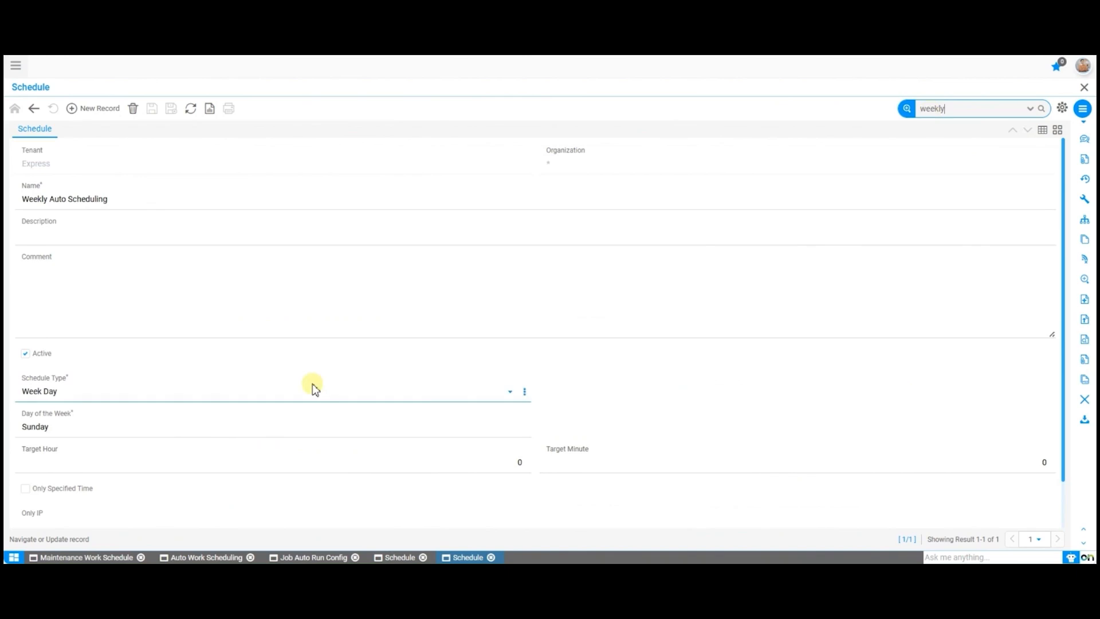
# Step: Examine the schedule type options and day of the week of the Weekly Auto Scheduling record, and briefly check the Field Insights job
pyautogui.click(314, 389)
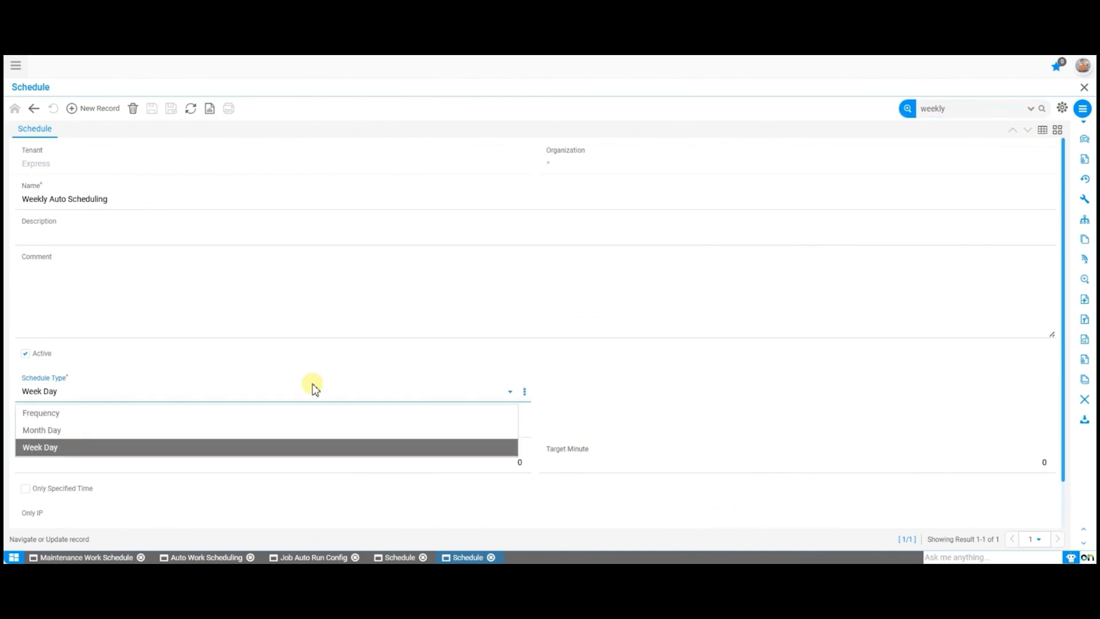
pyautogui.click(322, 401)
pyautogui.scroll(-1, 319, 398)
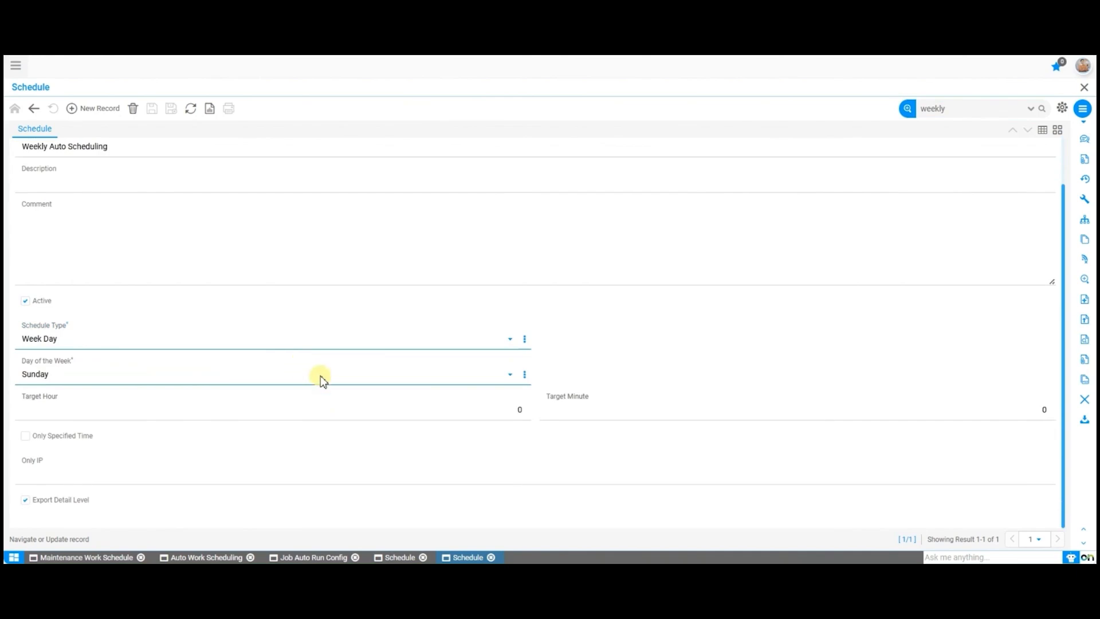
pyautogui.click(323, 381)
pyautogui.click(322, 381)
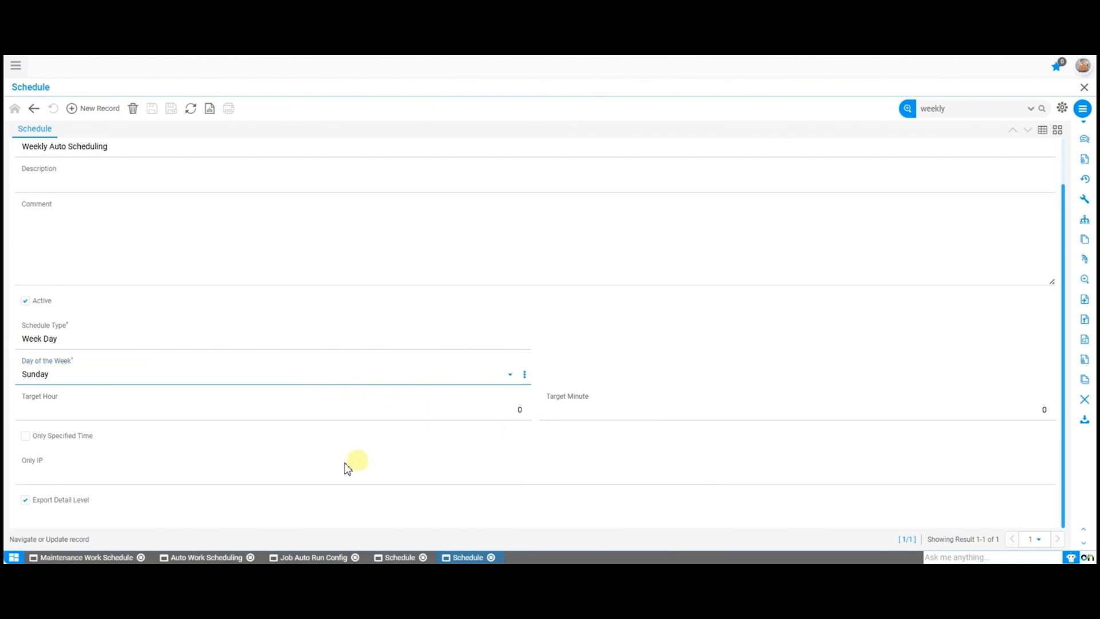
pyautogui.scroll(1, 346, 467)
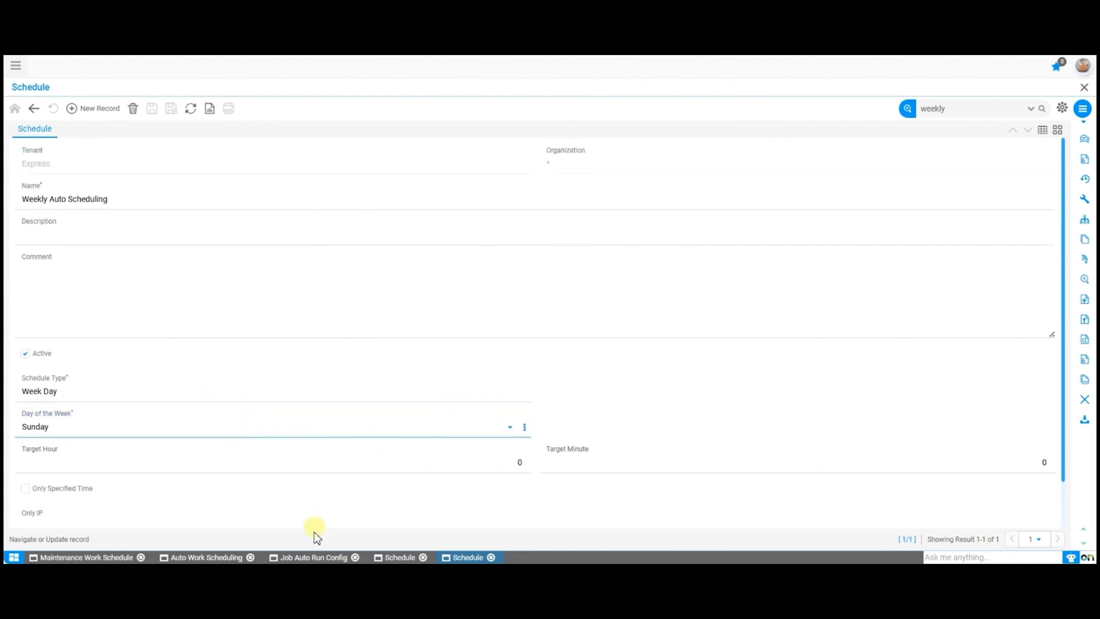
pyautogui.click(320, 558)
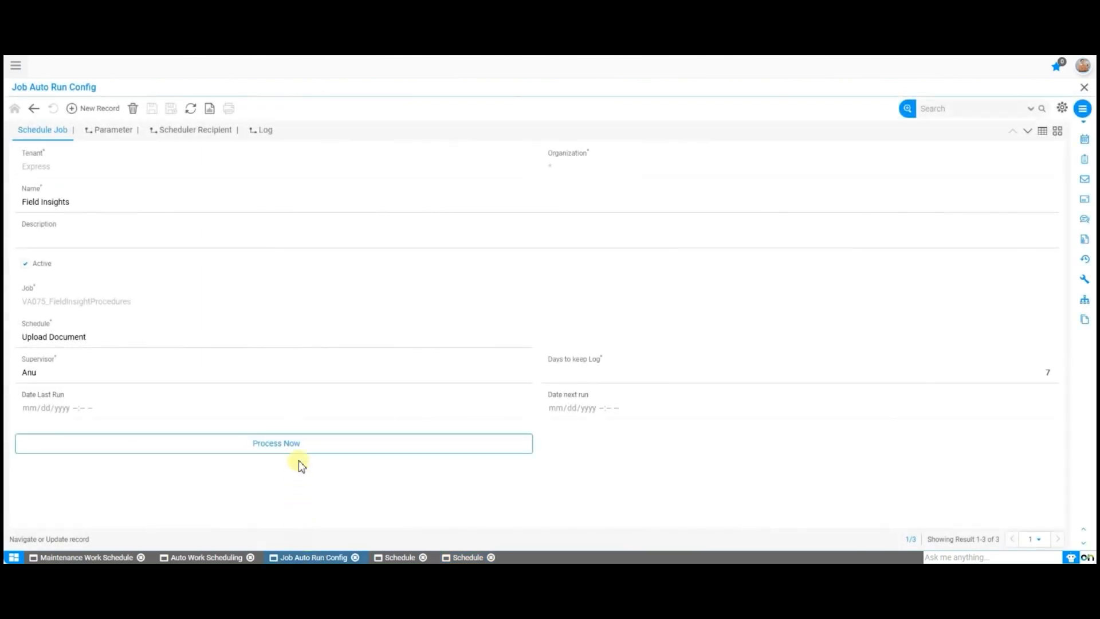
pyautogui.click(462, 557)
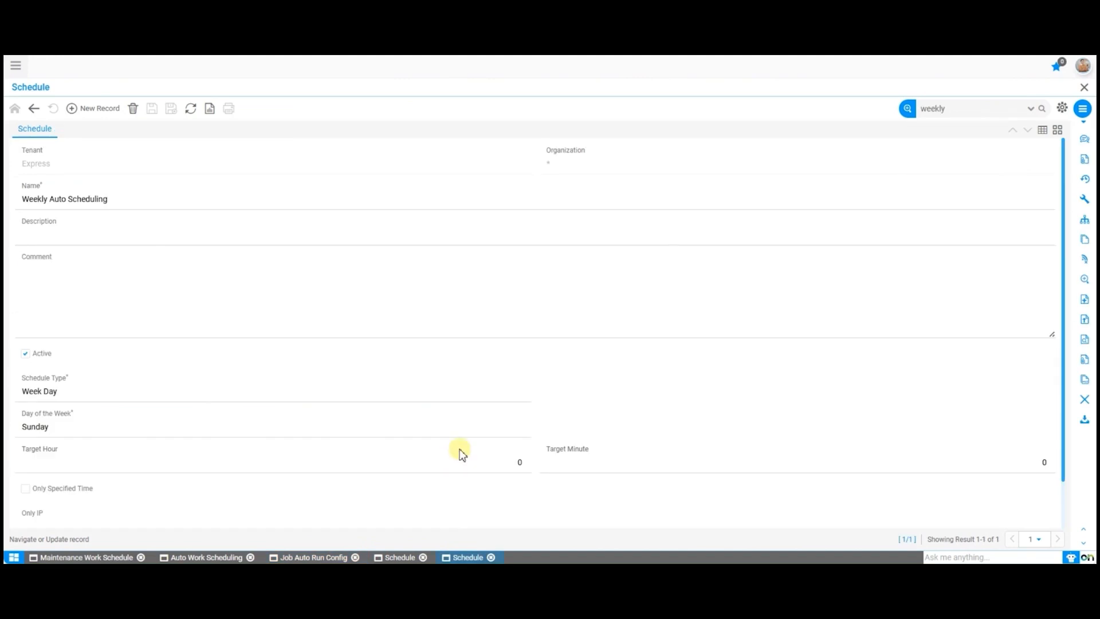
# Step: Search the schedules for "daily" and look over the Daily Auto Scheduling record
pyautogui.click(286, 520)
pyautogui.click(964, 112)
pyautogui.write('daily')
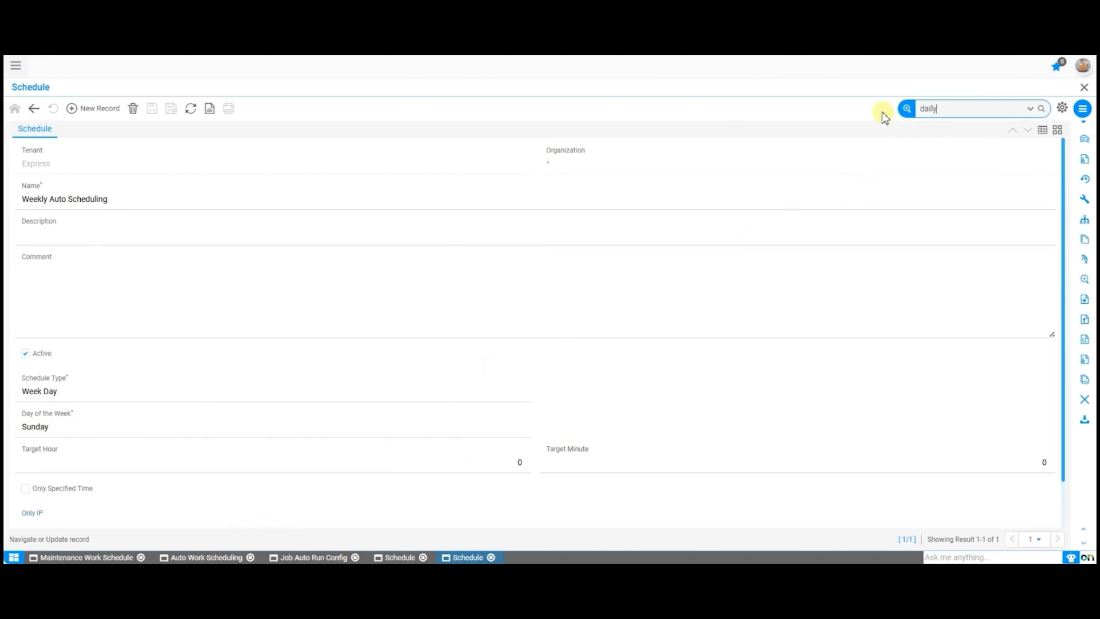
pyautogui.press('Return')
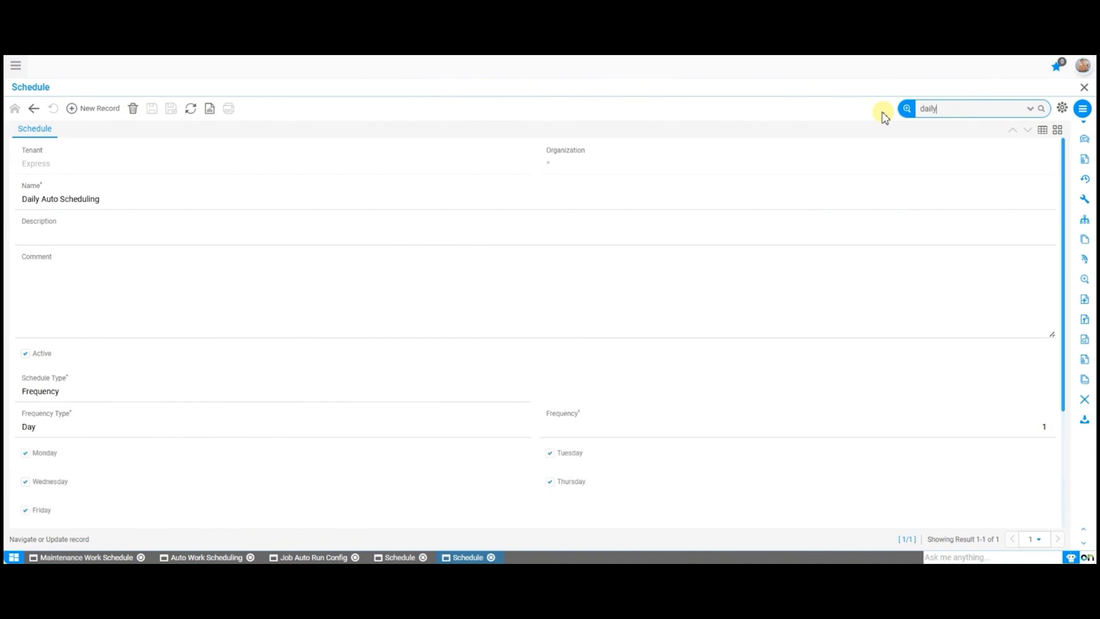
pyautogui.scroll(-2, 510, 300)
pyautogui.scroll(2, 511, 303)
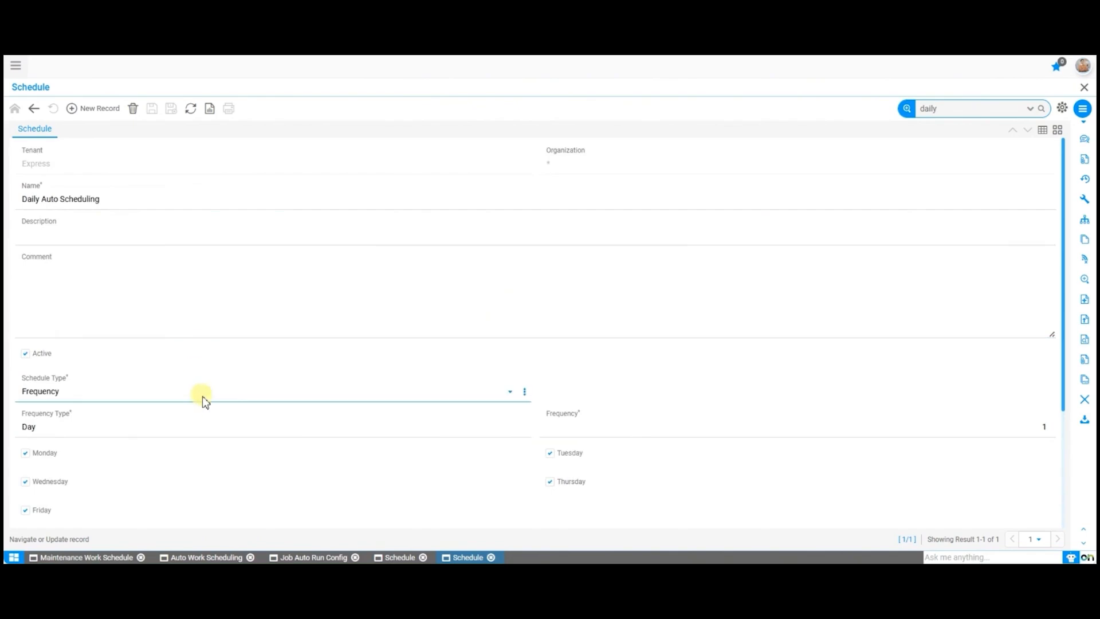
# Step: Examine the schedule type, the frequency type options and the selected weekdays of the Daily Auto Scheduling record
pyautogui.scroll(-2, 204, 401)
pyautogui.click(257, 249)
pyautogui.click(257, 249)
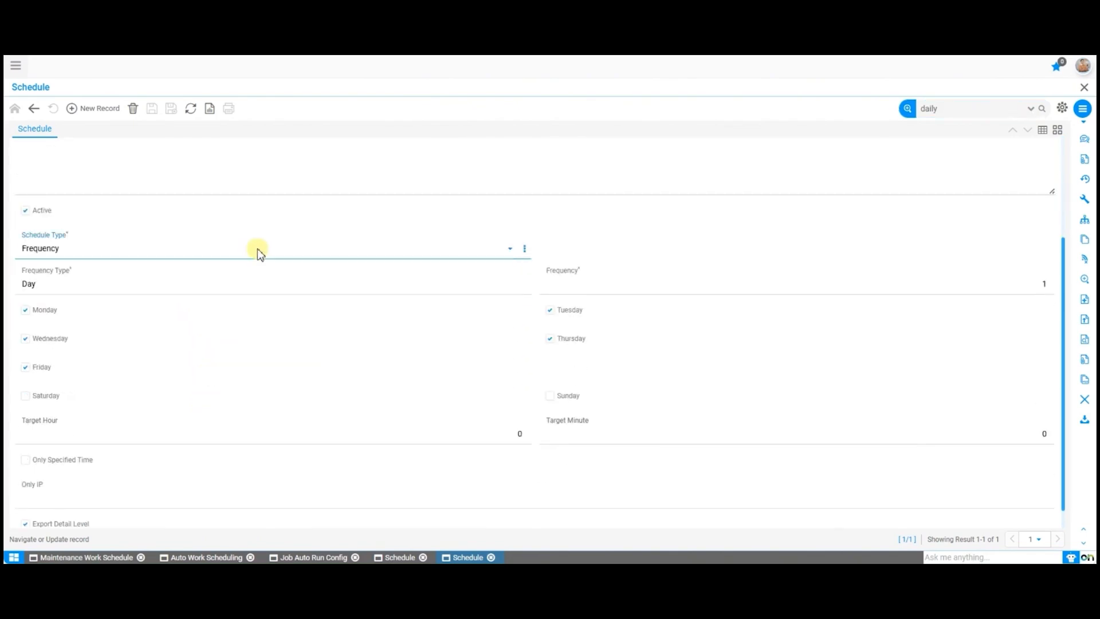
pyautogui.click(281, 290)
pyautogui.click(281, 290)
pyautogui.click(281, 289)
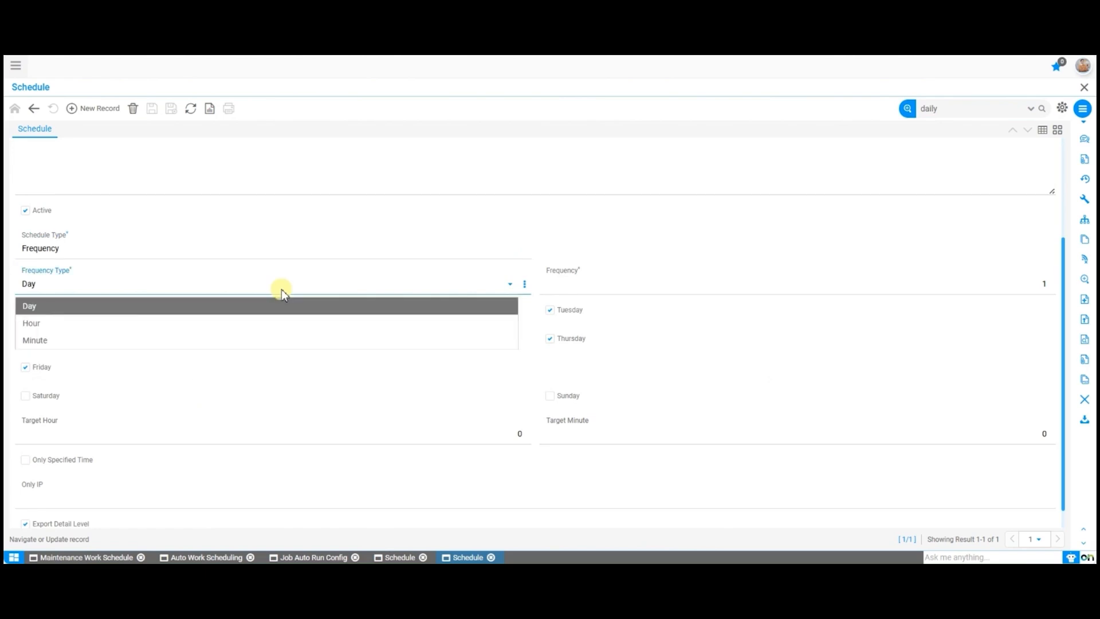
pyautogui.click(281, 290)
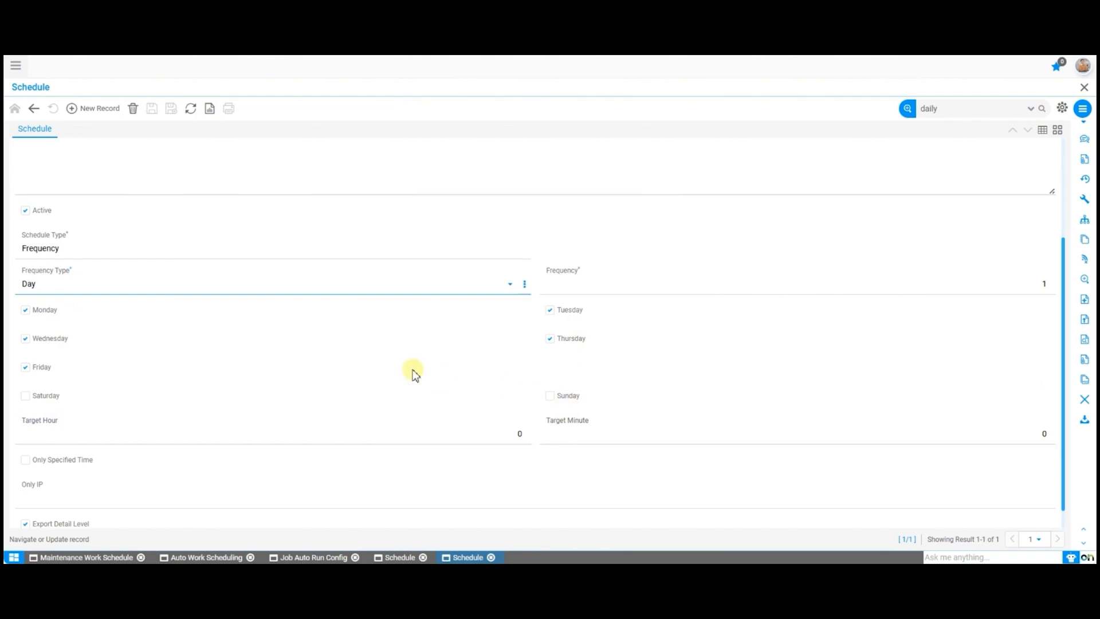
# Step: Return to the Job Auto Run Config window and show the list of all scheduled jobs
pyautogui.scroll(3, 370, 389)
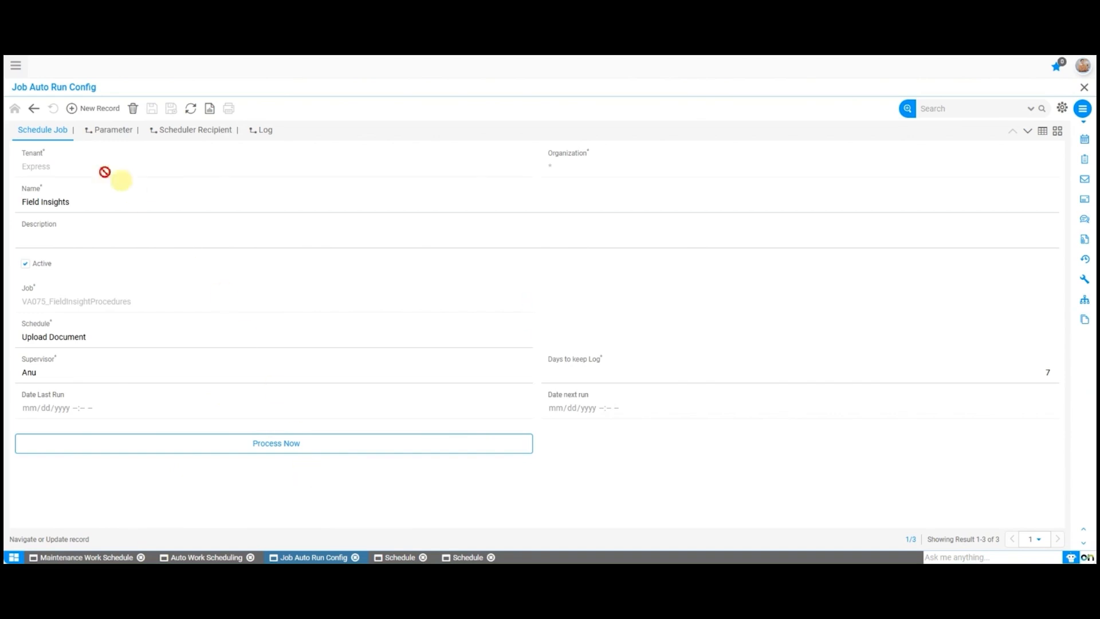
pyautogui.click(36, 109)
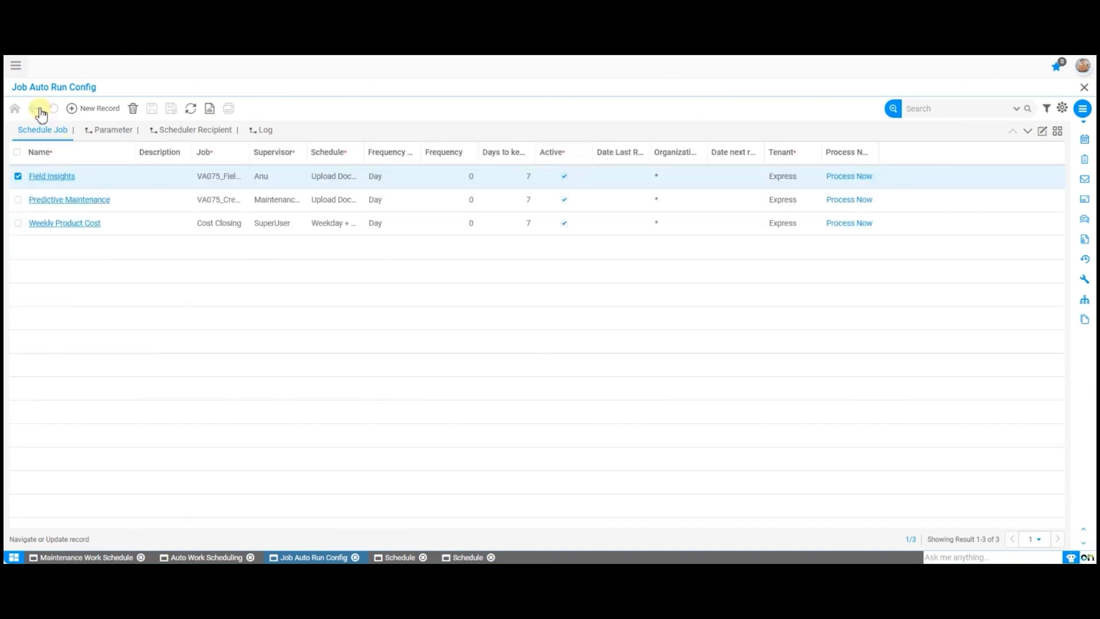